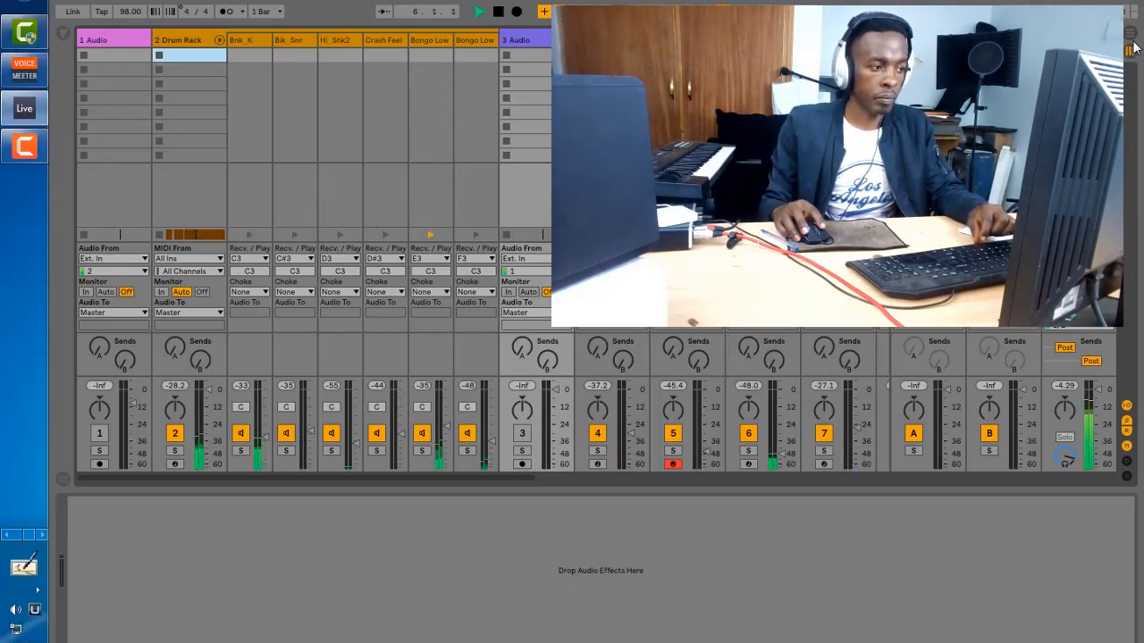
Collapse the Drum Rack chains, look through the song's tracks in the Session and Arrangement views, and stop playback.
click(218, 41)
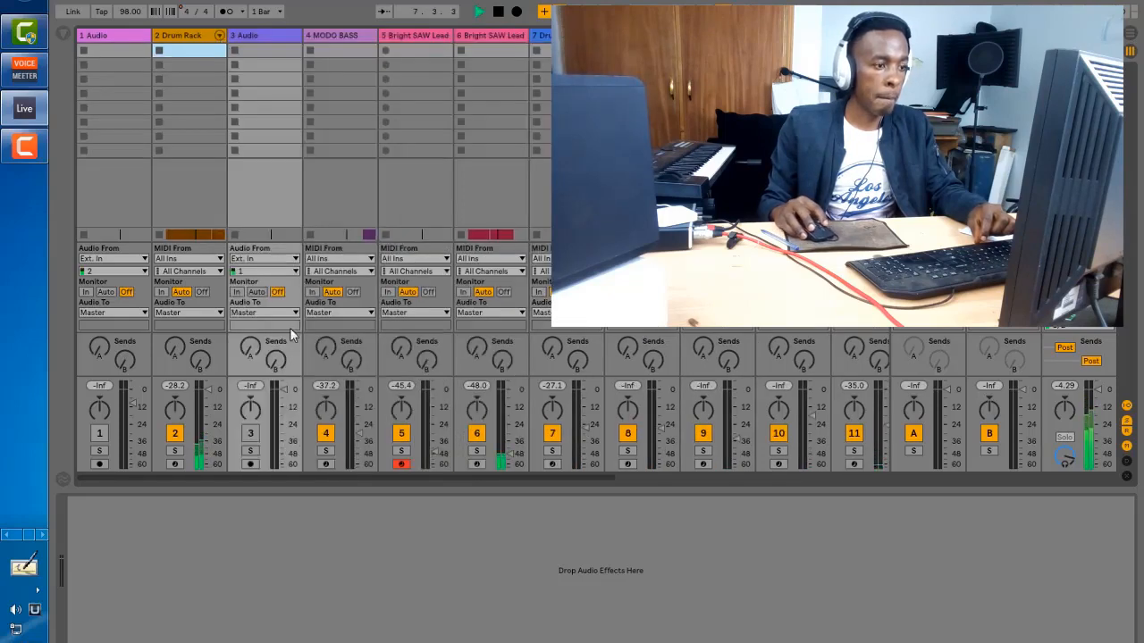
mouse_move(220, 476)
mouse_down()
mouse_move(339, 502)
mouse_move(277, 500)
mouse_move(258, 477)
mouse_move(199, 479)
mouse_up()
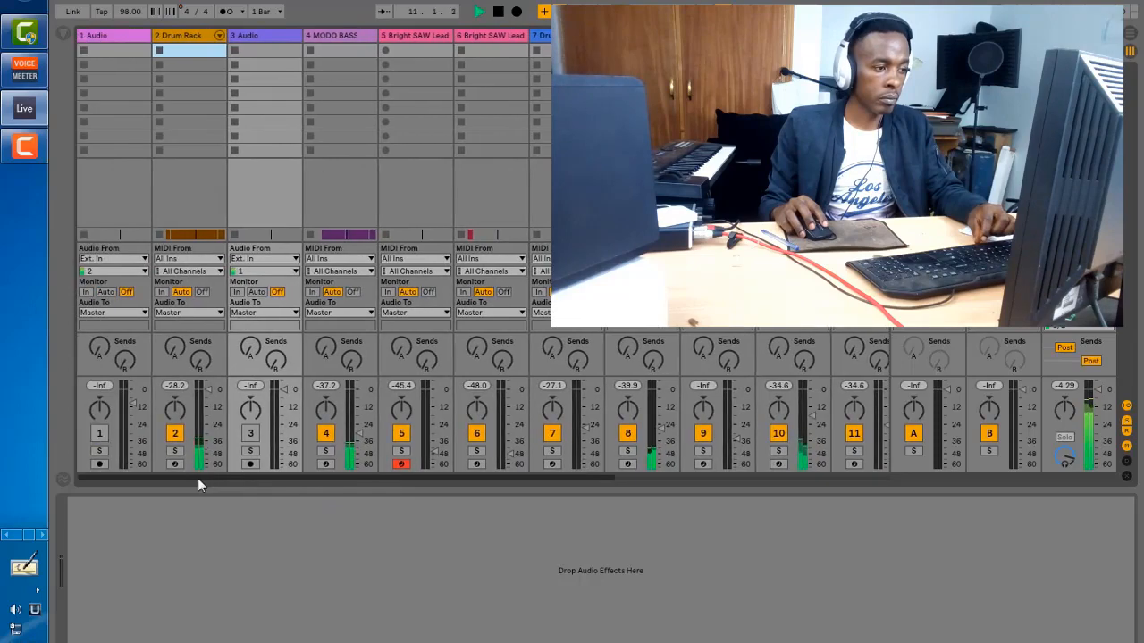
click(1129, 34)
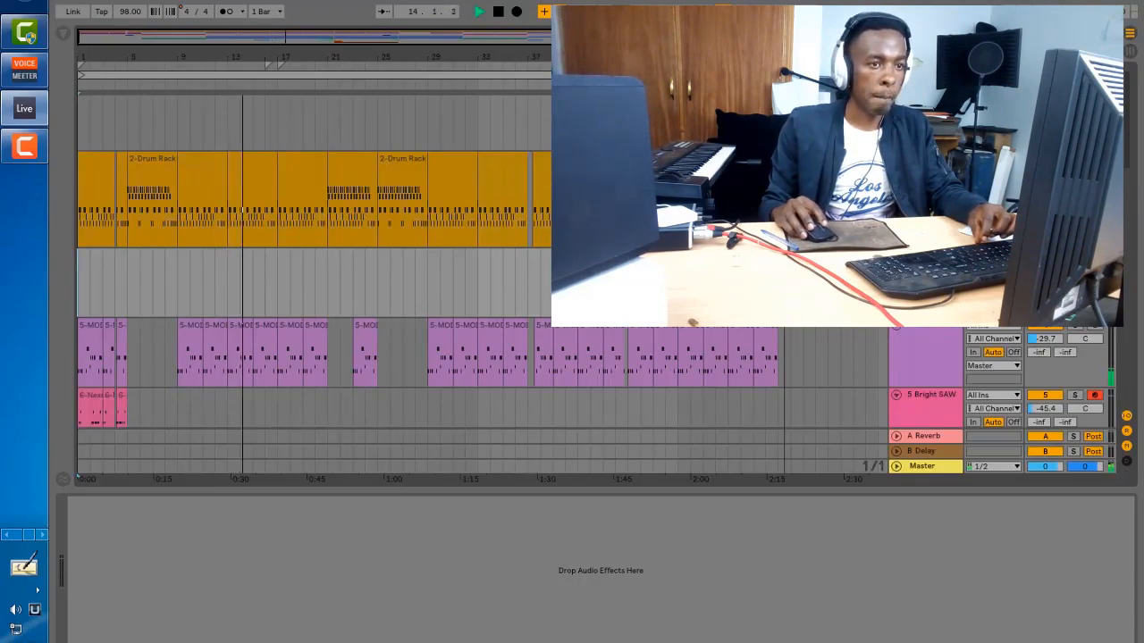
scroll(596, 284, down, 2)
drag(1131, 102, 1141, 136)
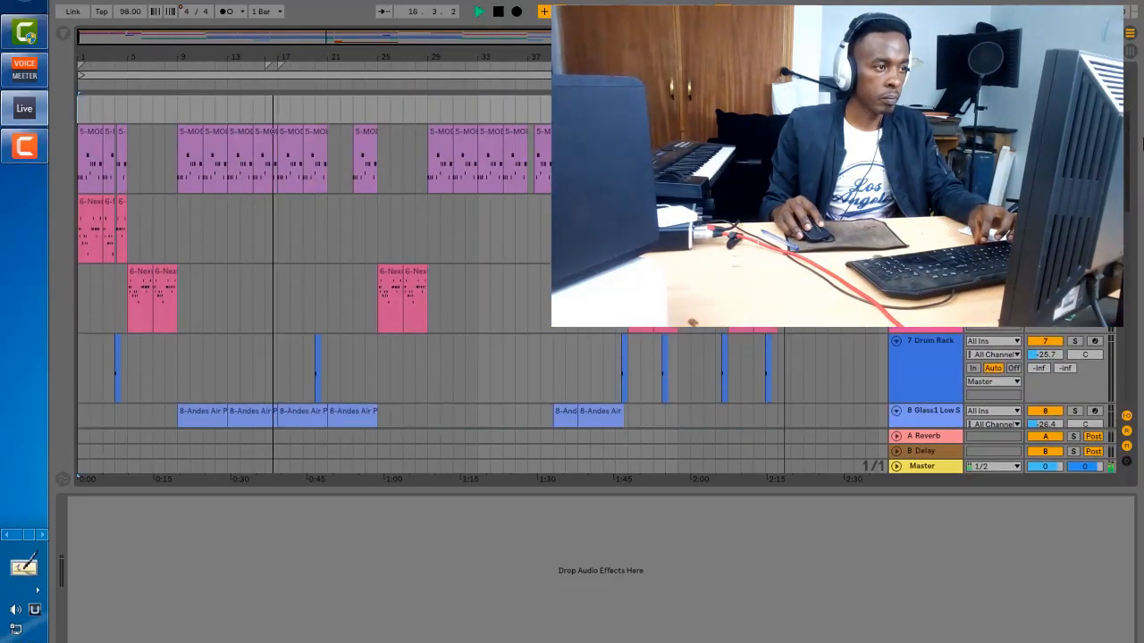
key(space)
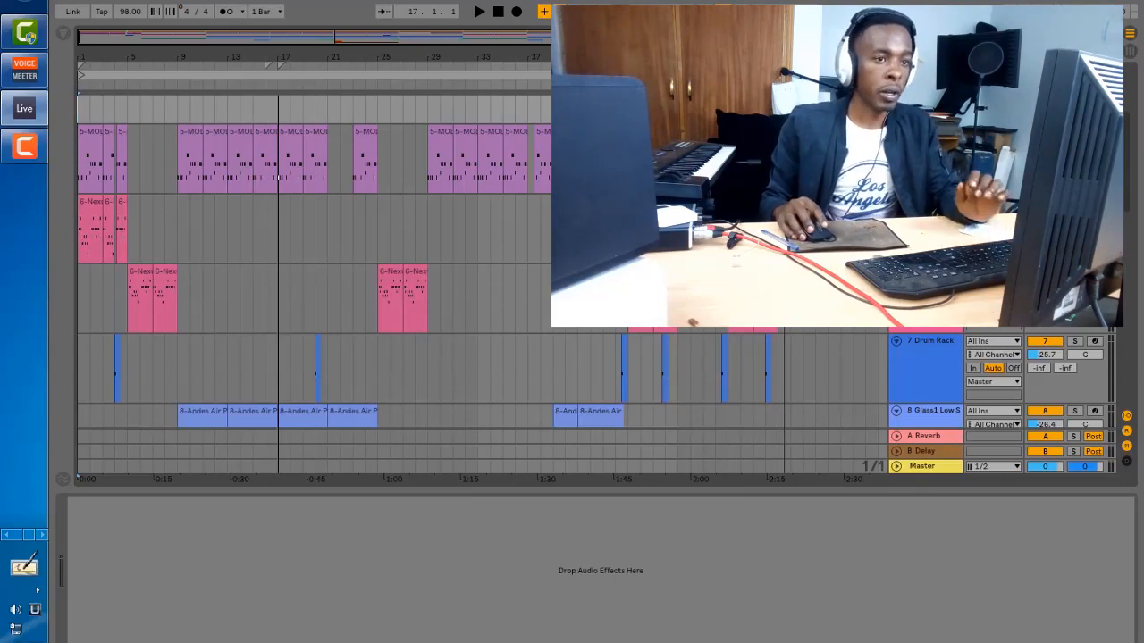
drag(1139, 136, 1137, 100)
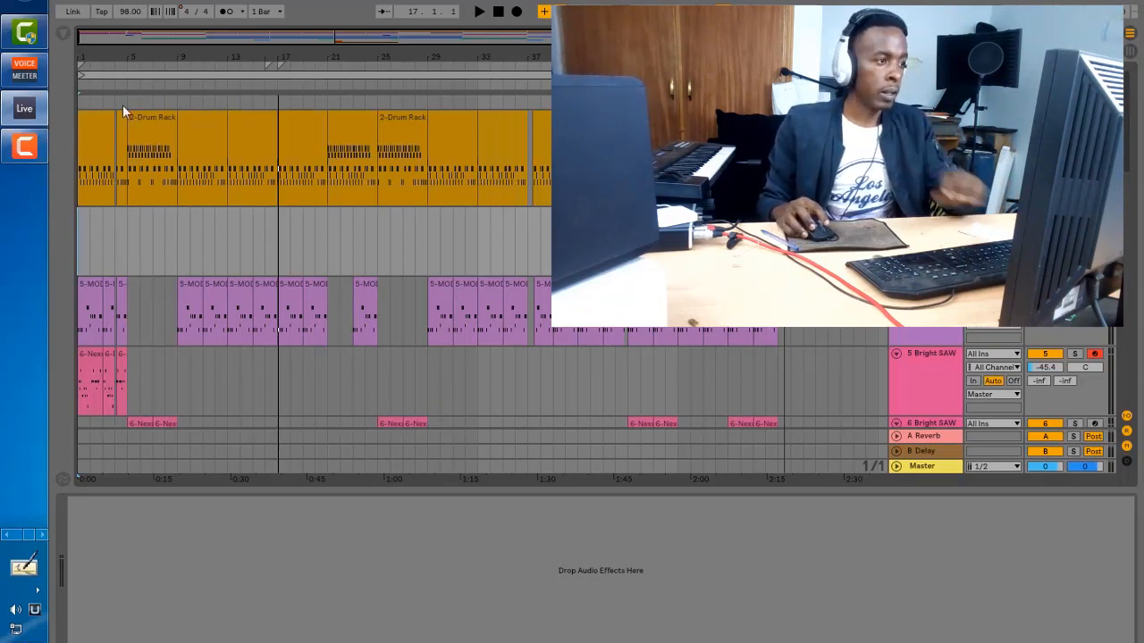
Open the first Drum Rack clip in an enlarged note editor and audition its sounds from Bnk_K up to Bongo Low Open-Soft.
click(98, 128)
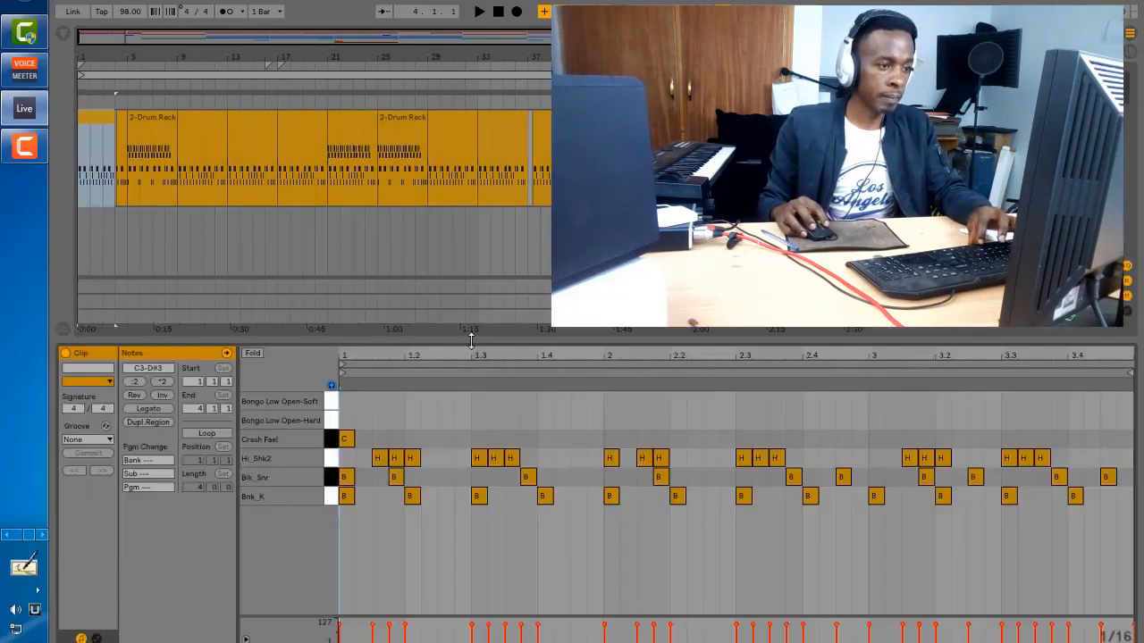
drag(472, 339, 473, 220)
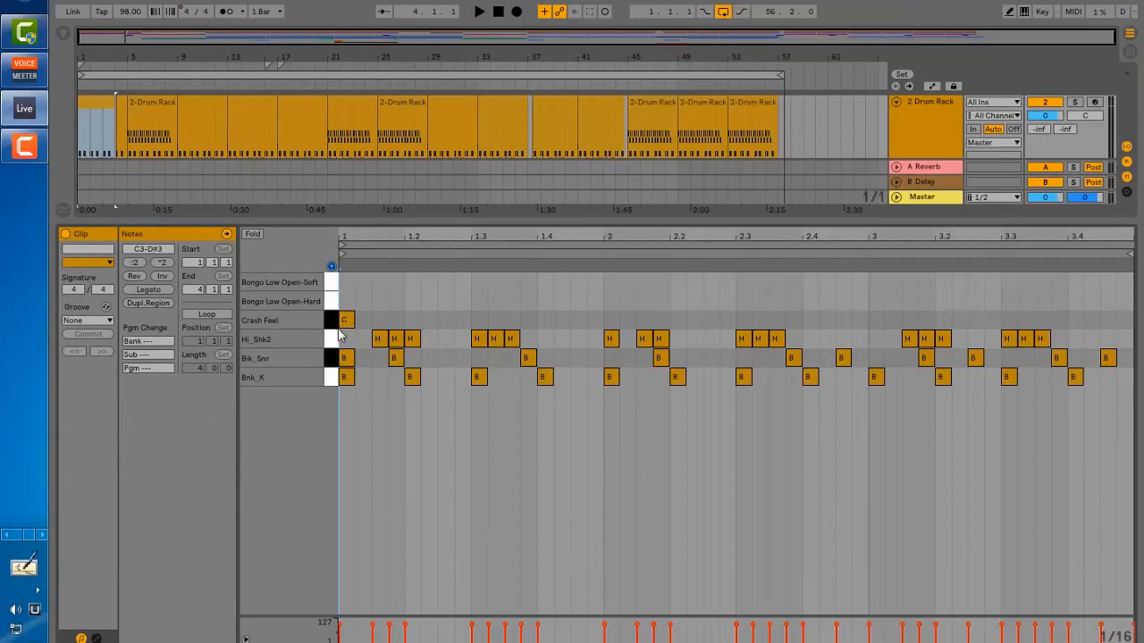
click(333, 379)
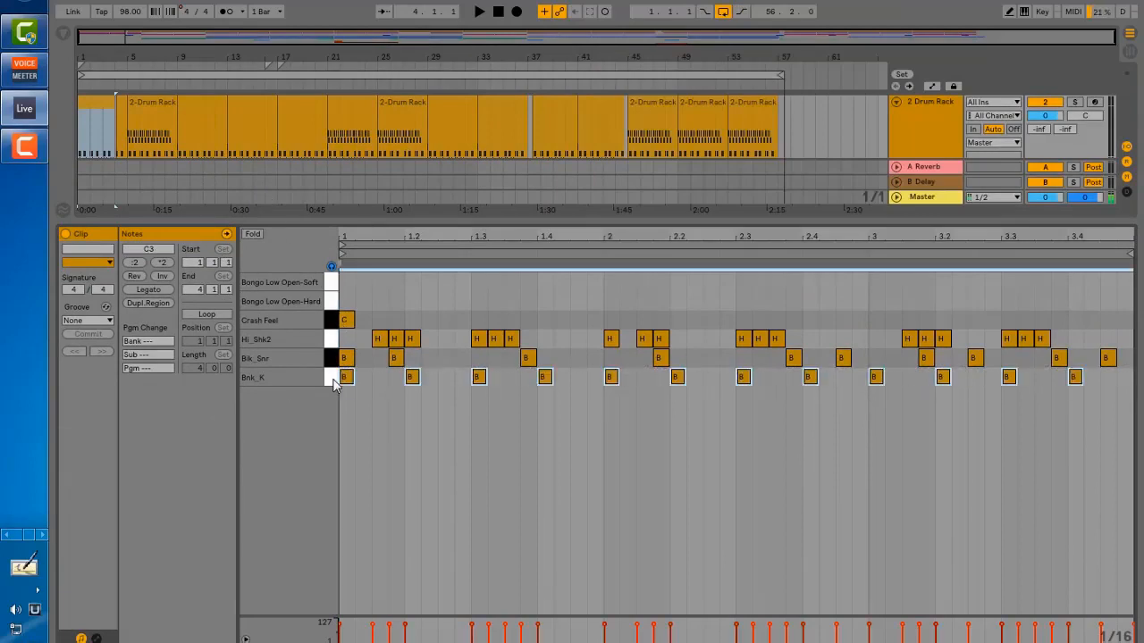
click(333, 379)
click(332, 379)
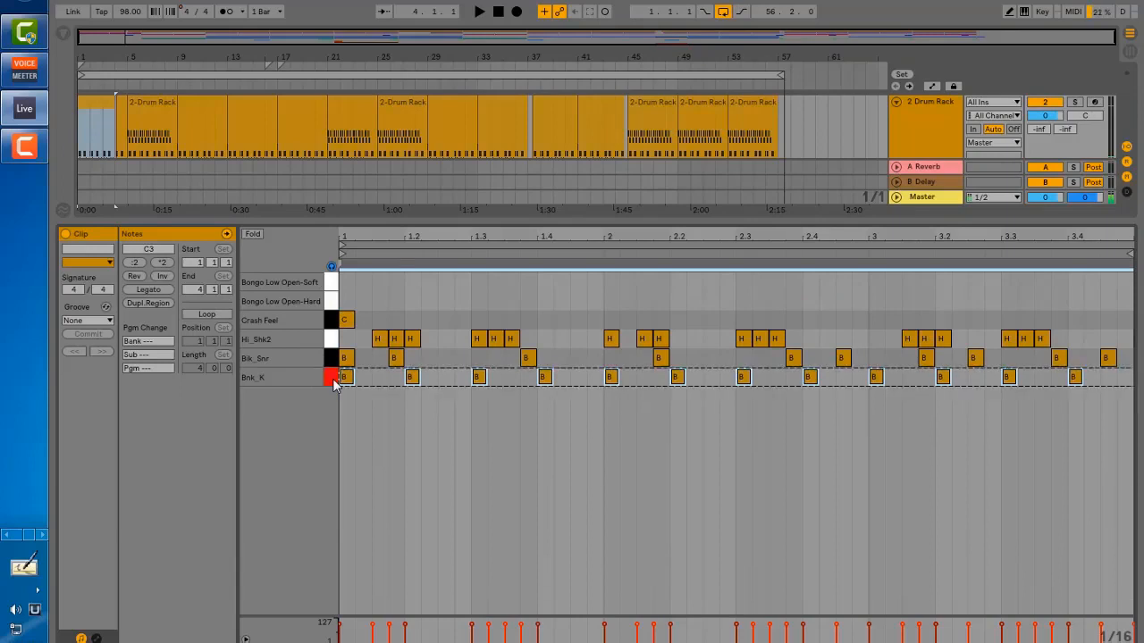
click(333, 362)
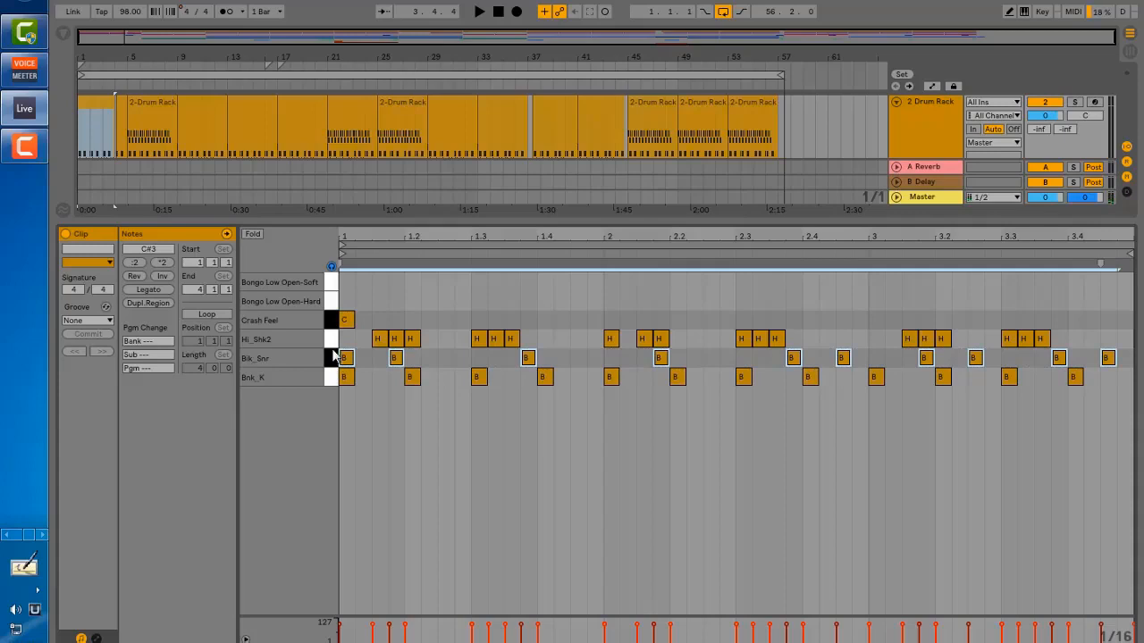
click(334, 347)
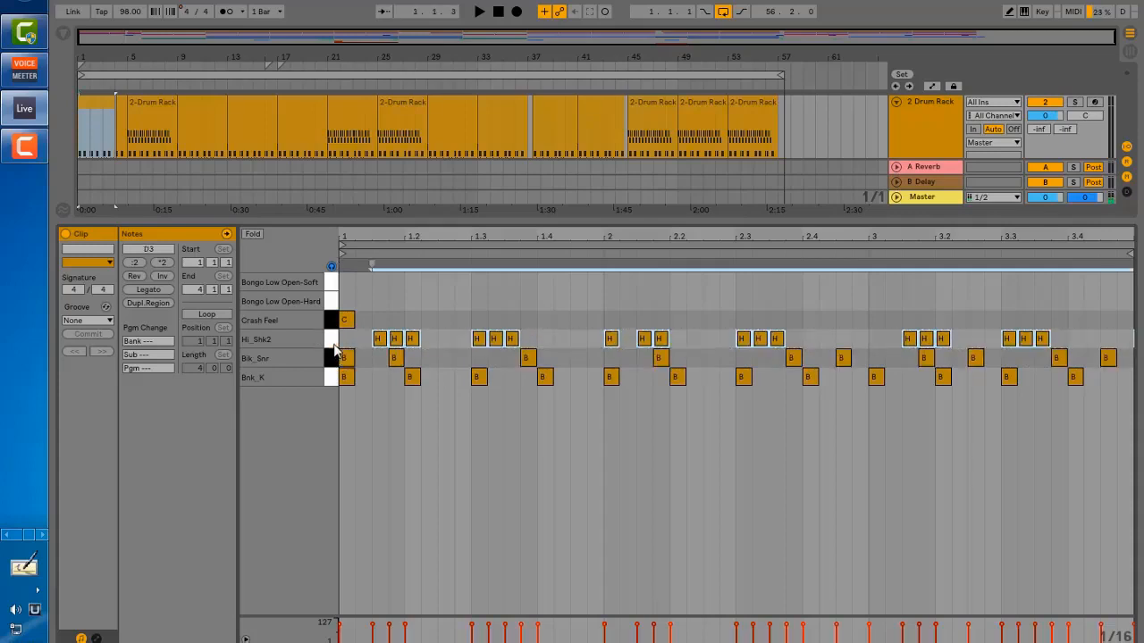
click(335, 322)
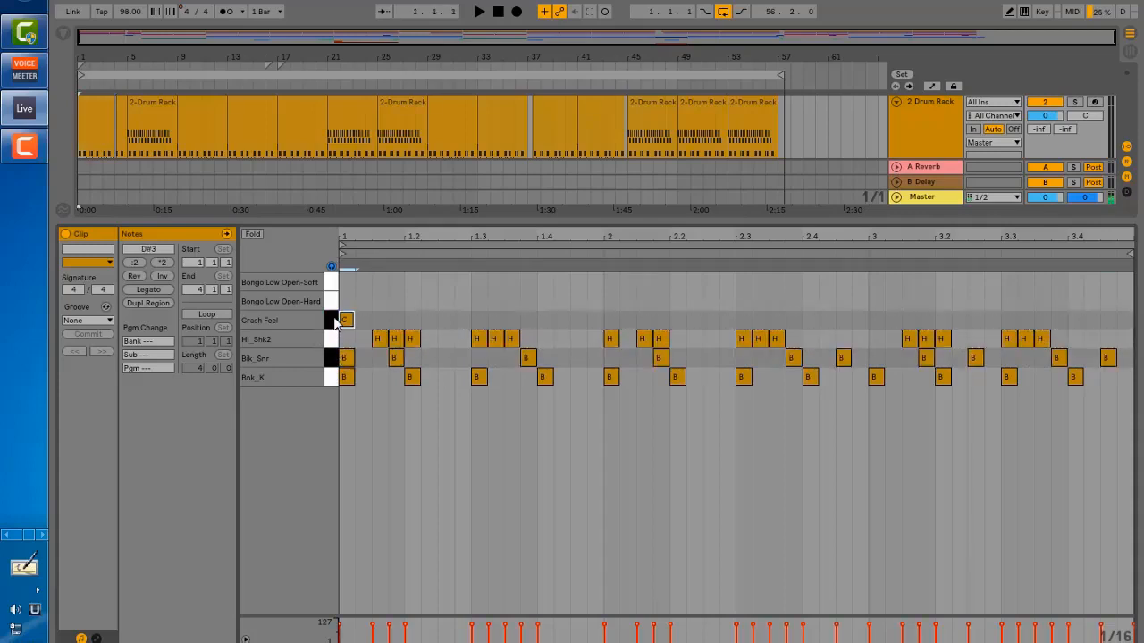
click(331, 302)
click(333, 288)
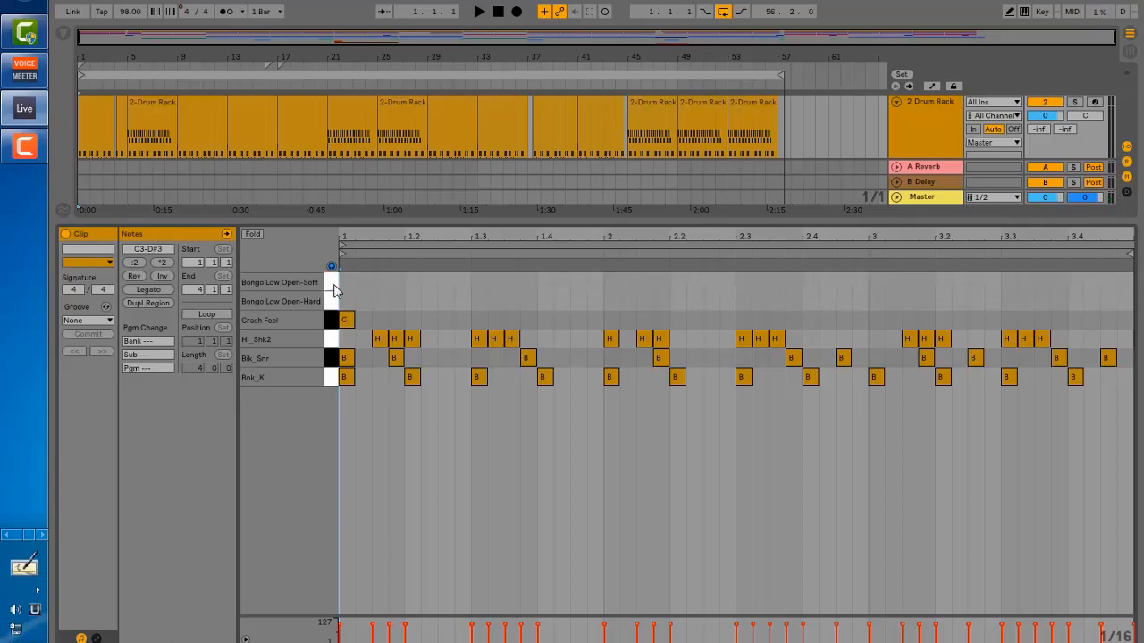
Audition the Bnk_K kick again in the enlarged note editor and briefly play the clip from its start.
click(332, 377)
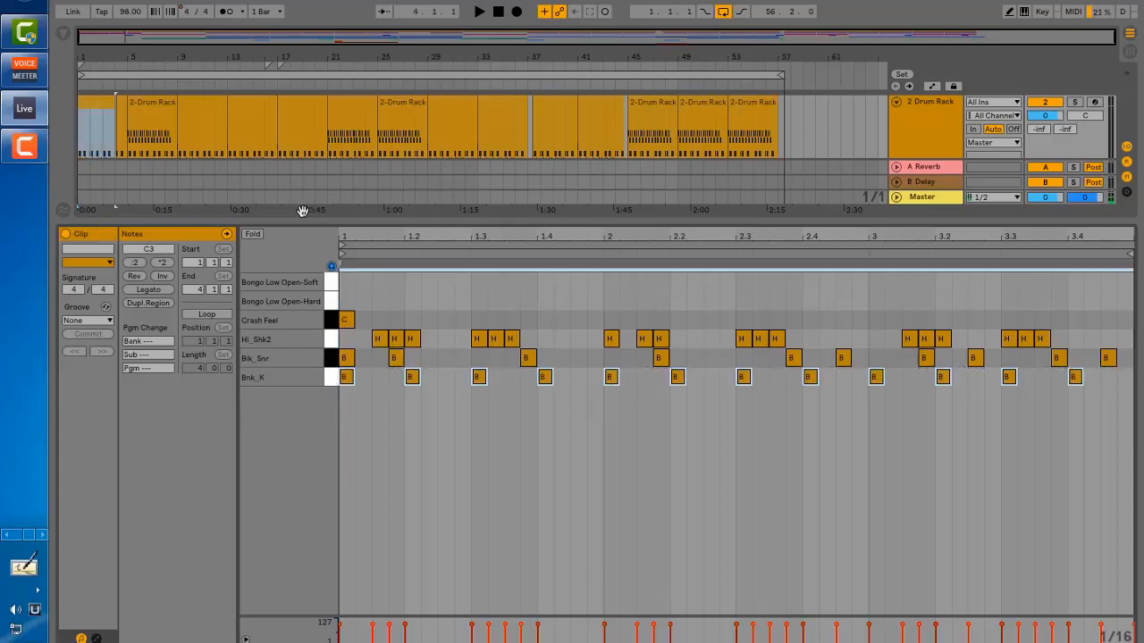
drag(322, 216, 322, 243)
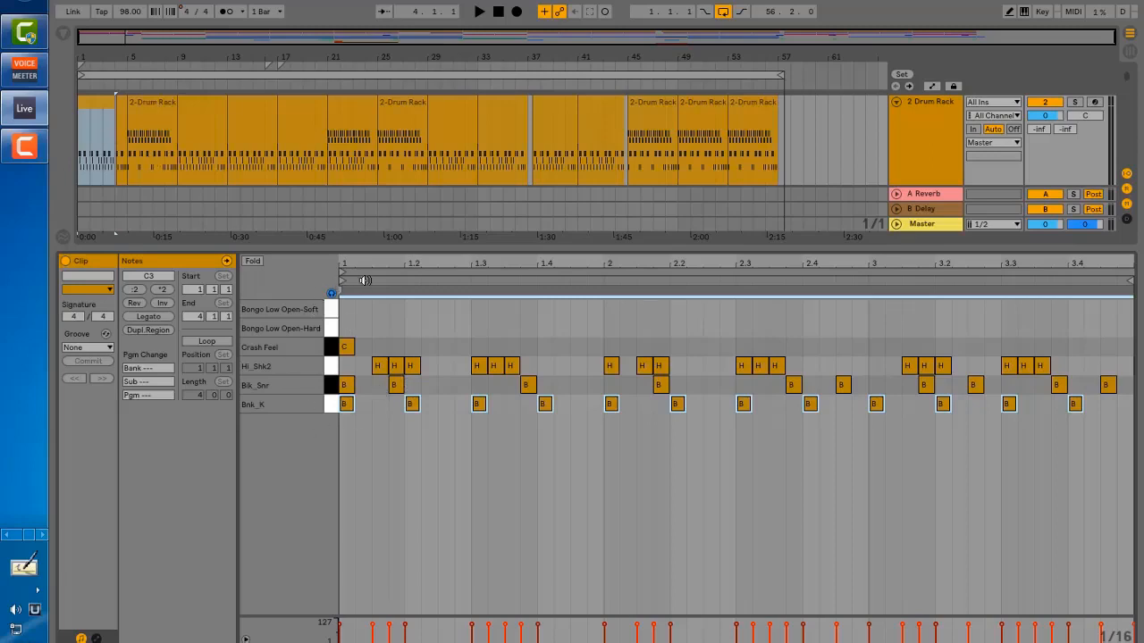
drag(343, 246, 343, 149)
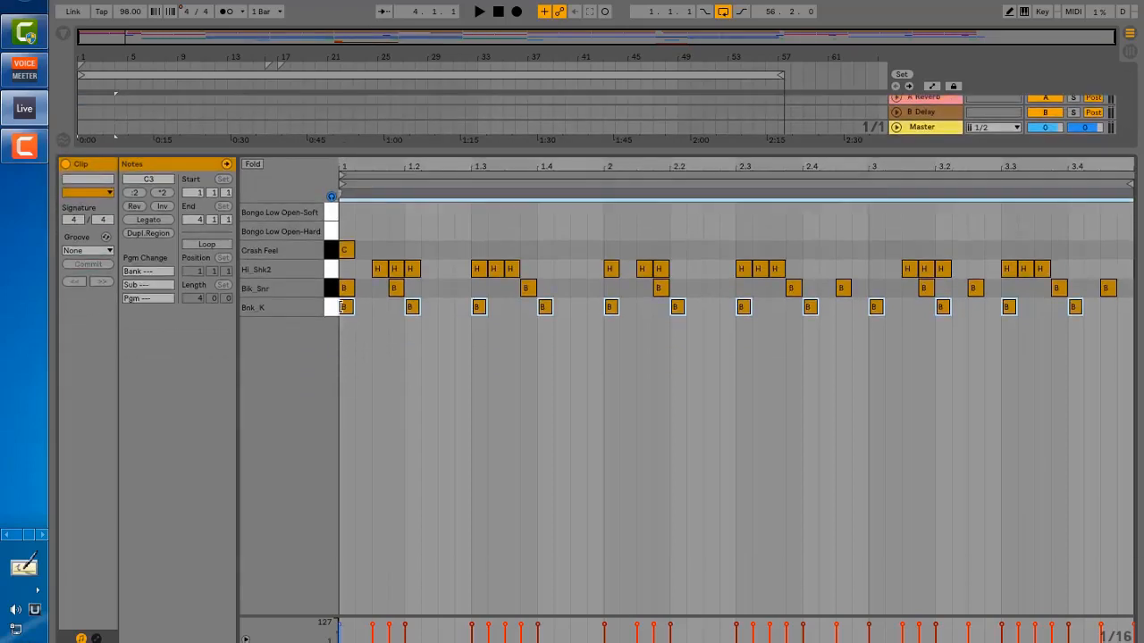
click(334, 308)
key(space)
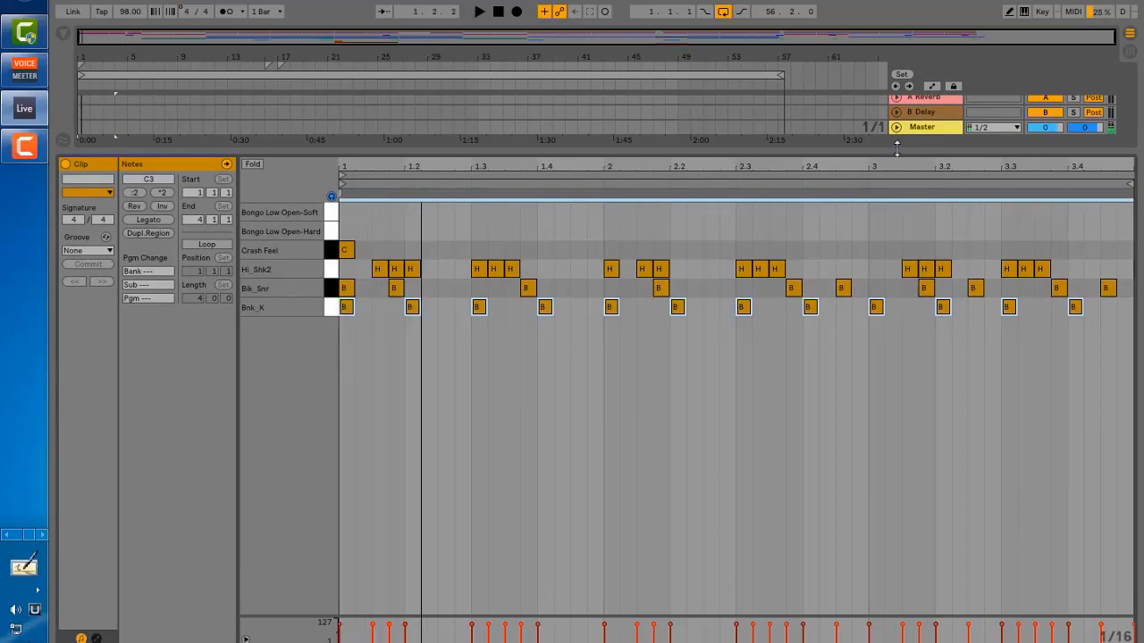
Expand the Drum Rack chains in the Session mixer and solo the Bnk_K chain.
drag(896, 148, 897, 321)
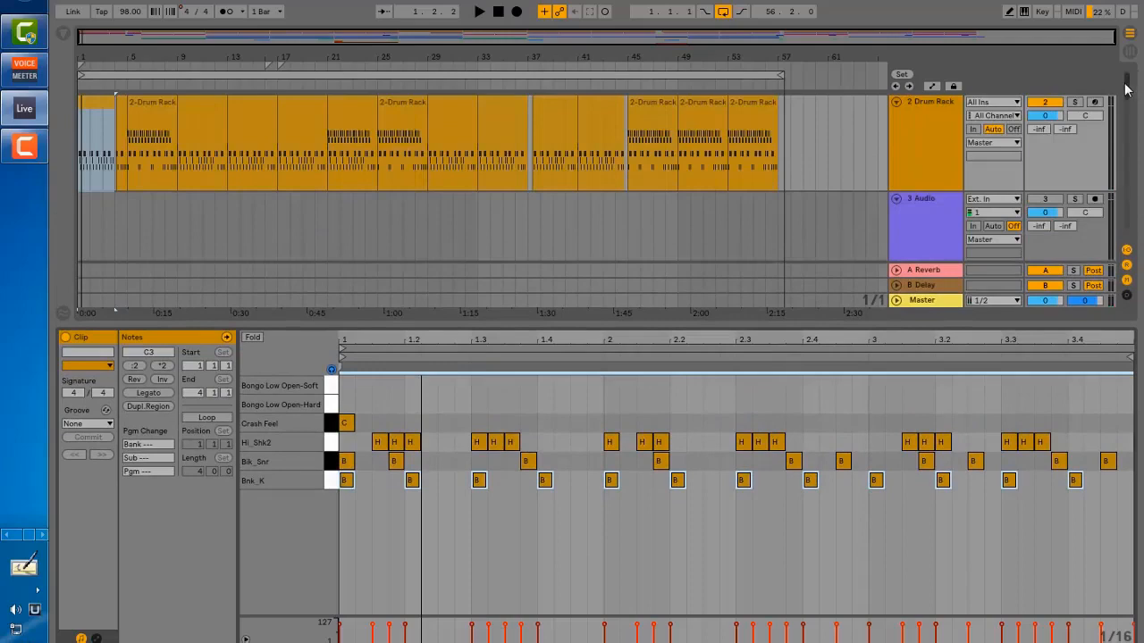
scroll(1133, 87, up, 1)
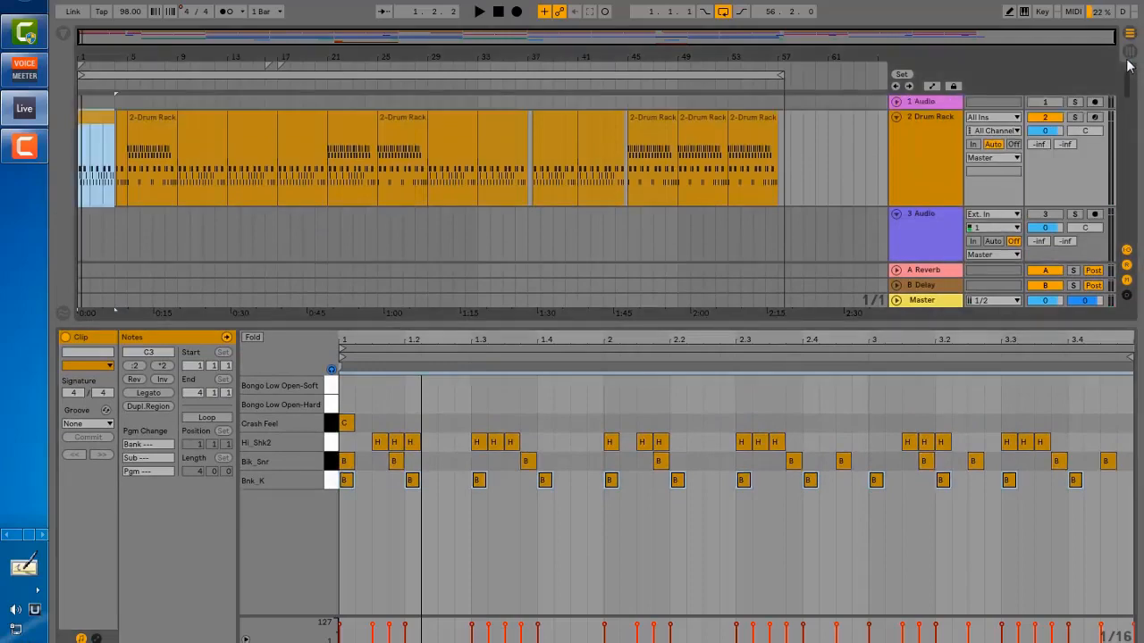
click(1128, 55)
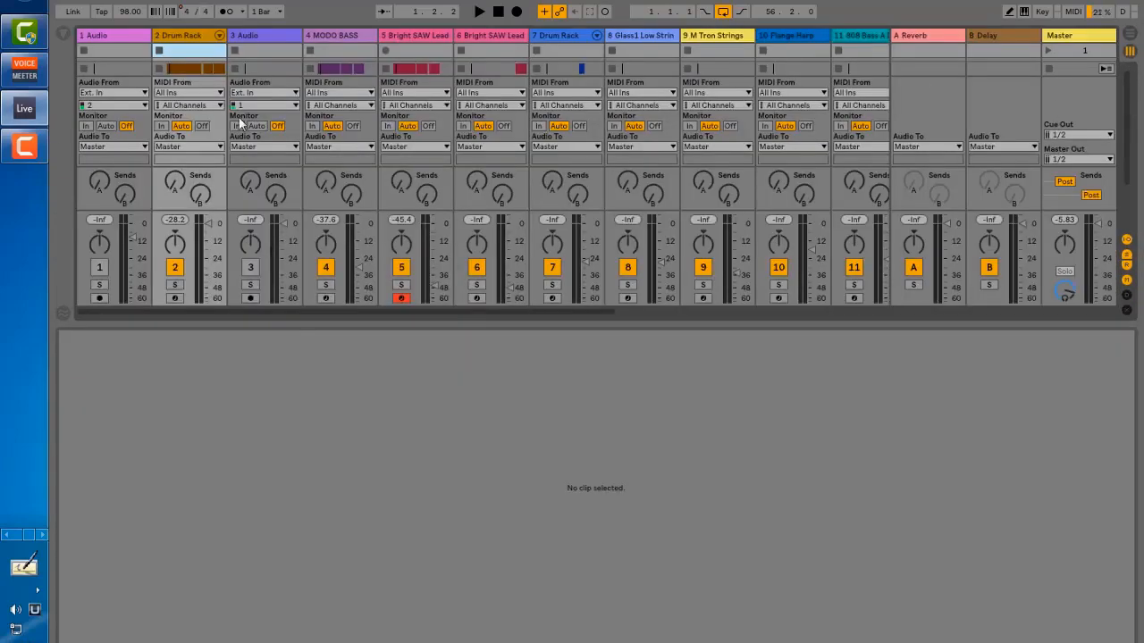
click(219, 36)
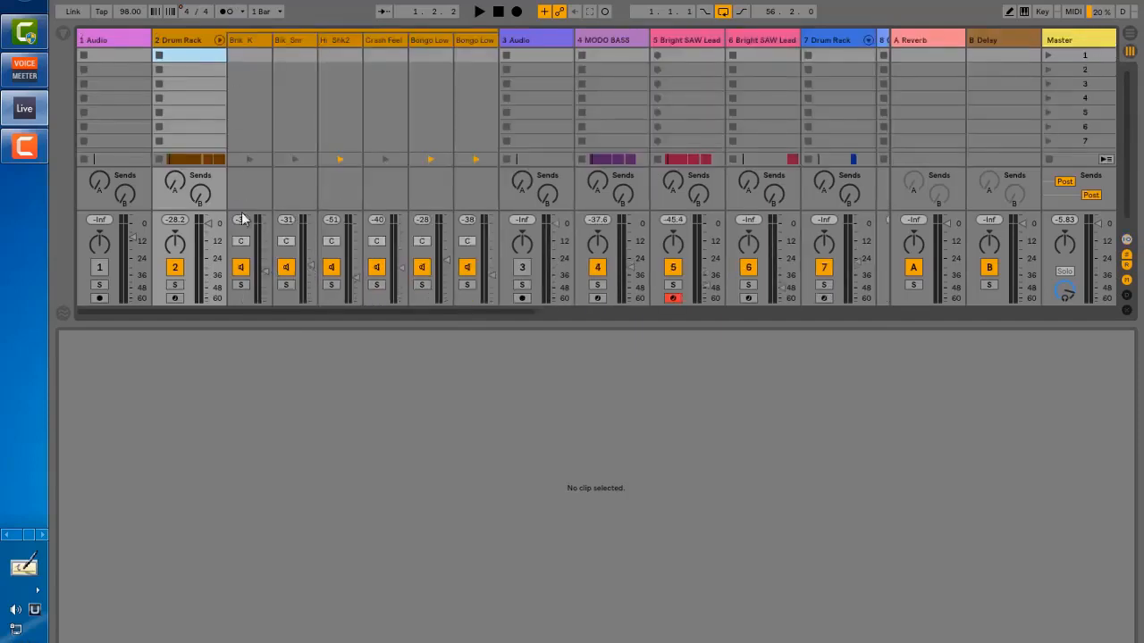
click(241, 285)
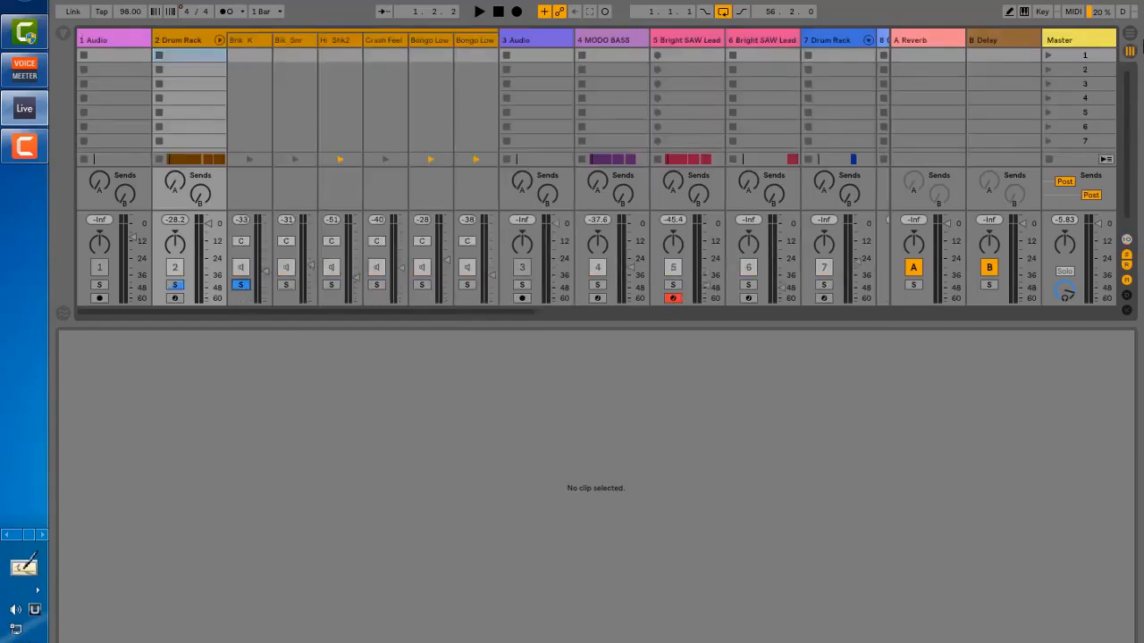
Play the first Drum Rack clip in the Arrangement view with only the kick soloed, keeping all its note lanes in sight.
click(1130, 33)
key(space)
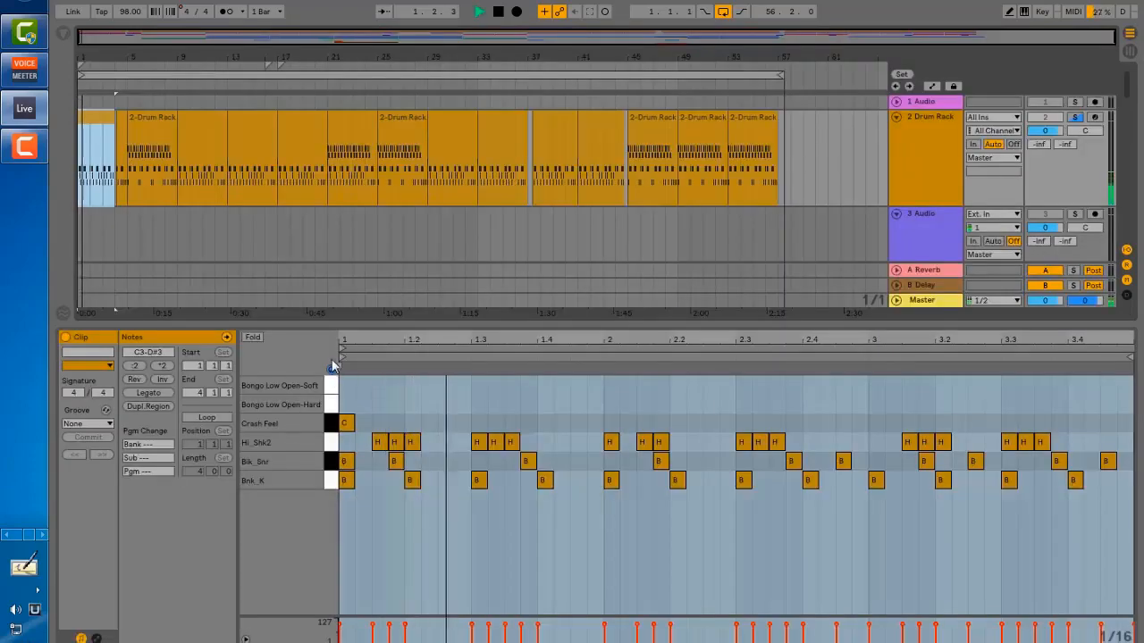
drag(342, 326, 339, 233)
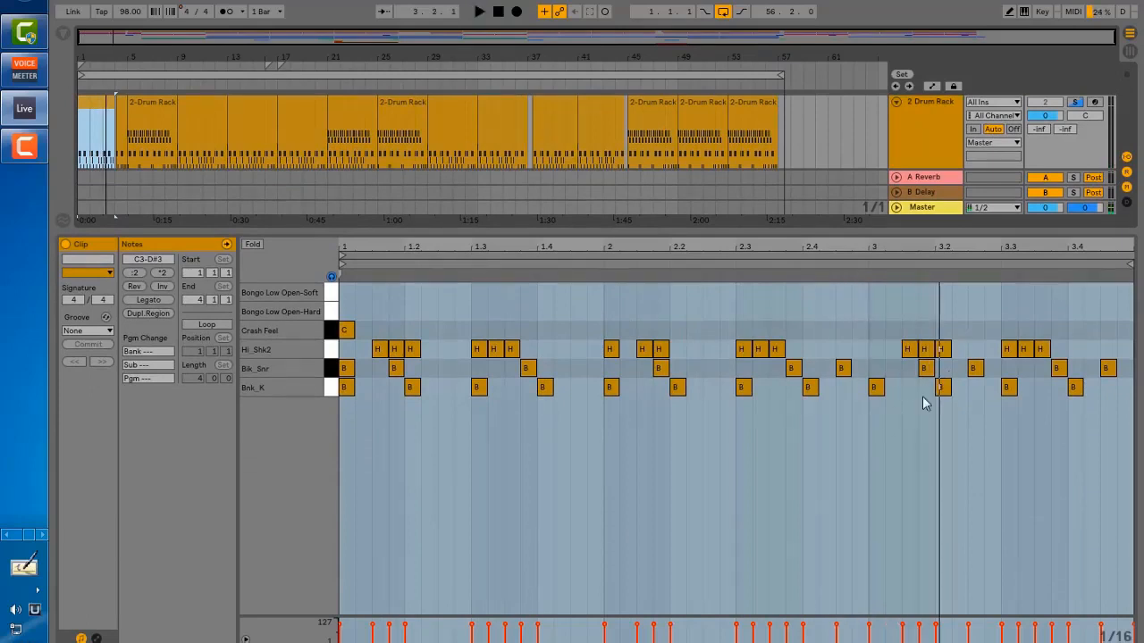
Audition the Blk_Snr sound, switch the Session mixer's solo to the Blk_Snr chain and return to the Arrangement view.
click(332, 369)
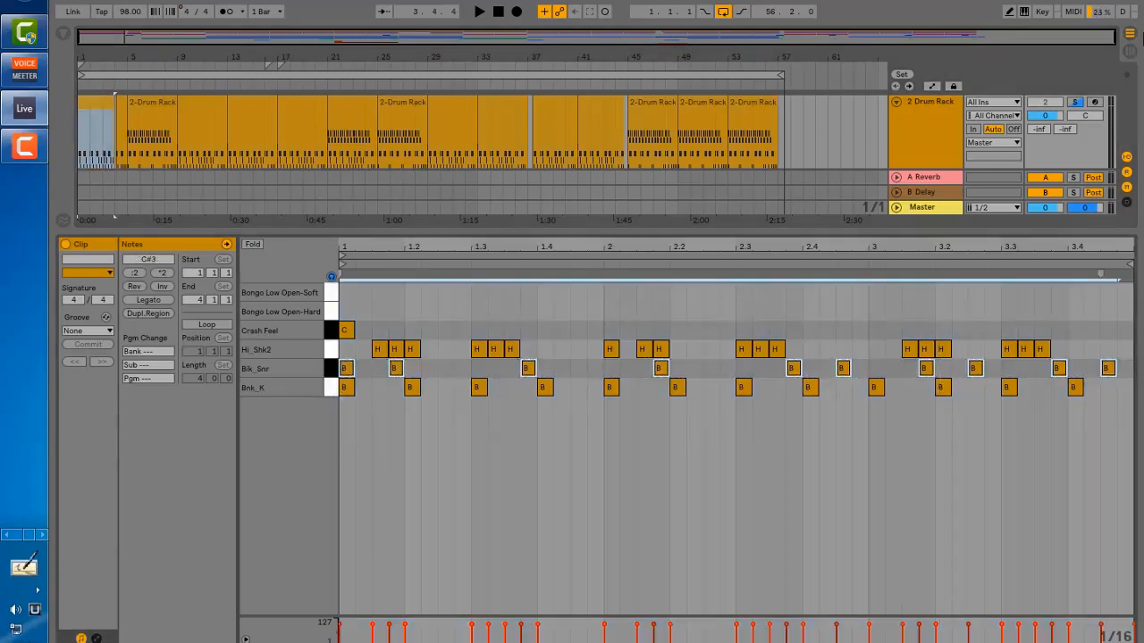
click(1131, 51)
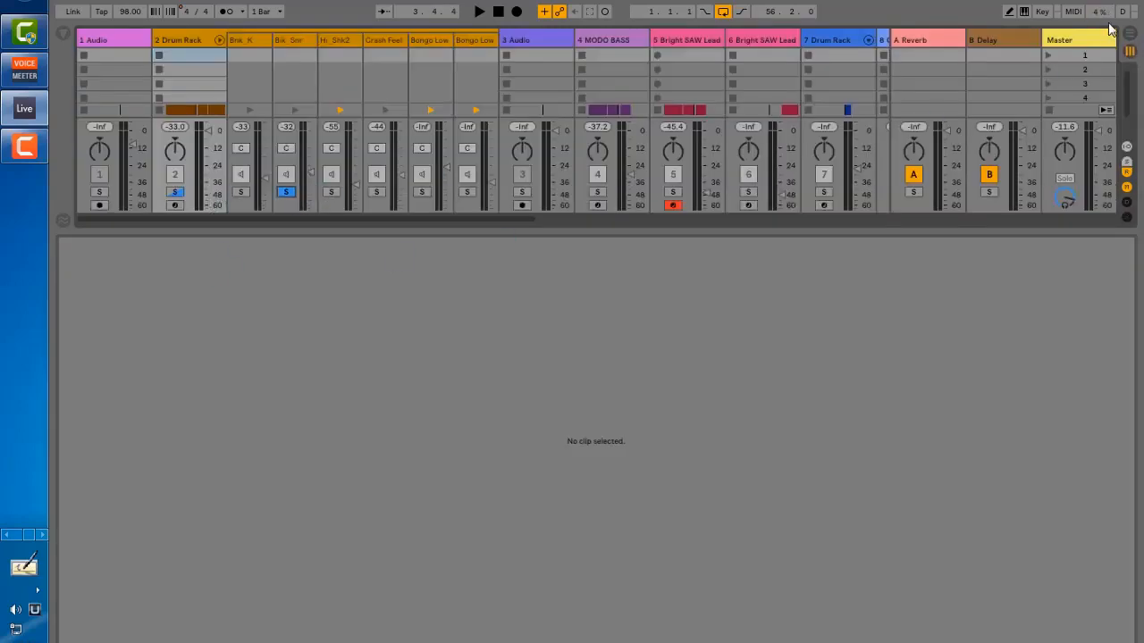
click(1131, 35)
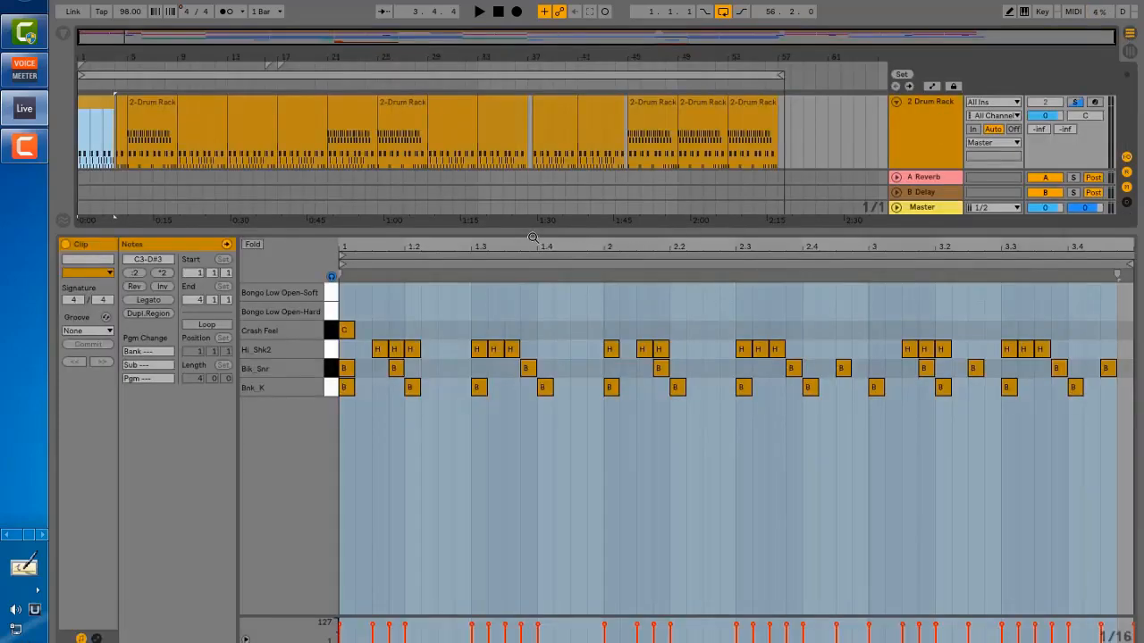
Select the Blk_Snr notes in the enlarged note editor, play the soloed snare pattern through the clip and stop.
drag(532, 231, 531, 189)
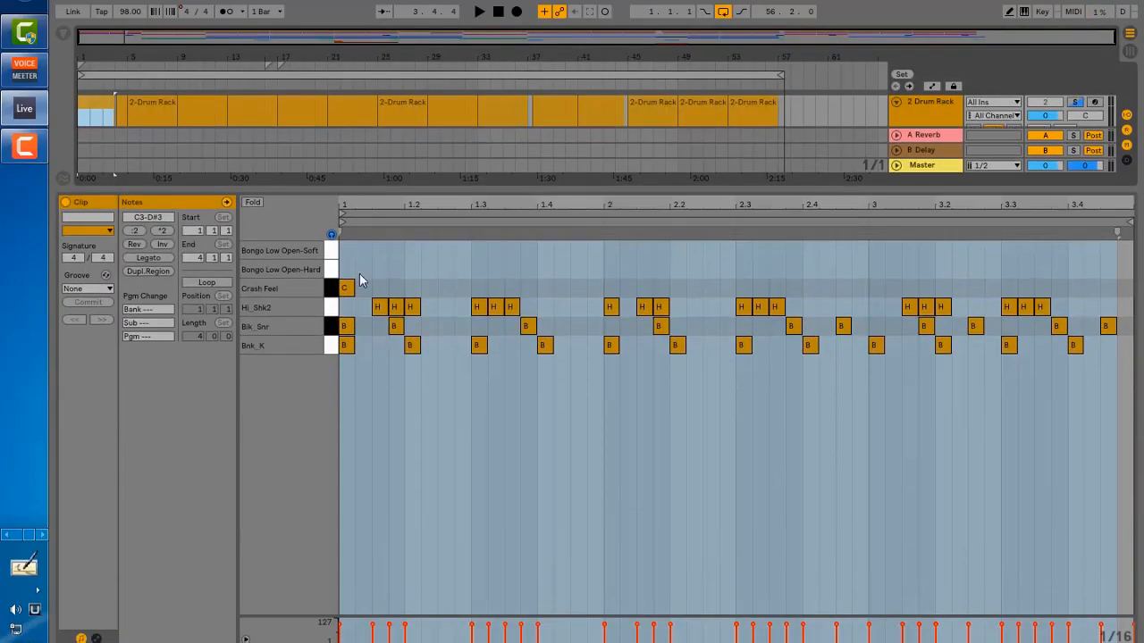
click(333, 327)
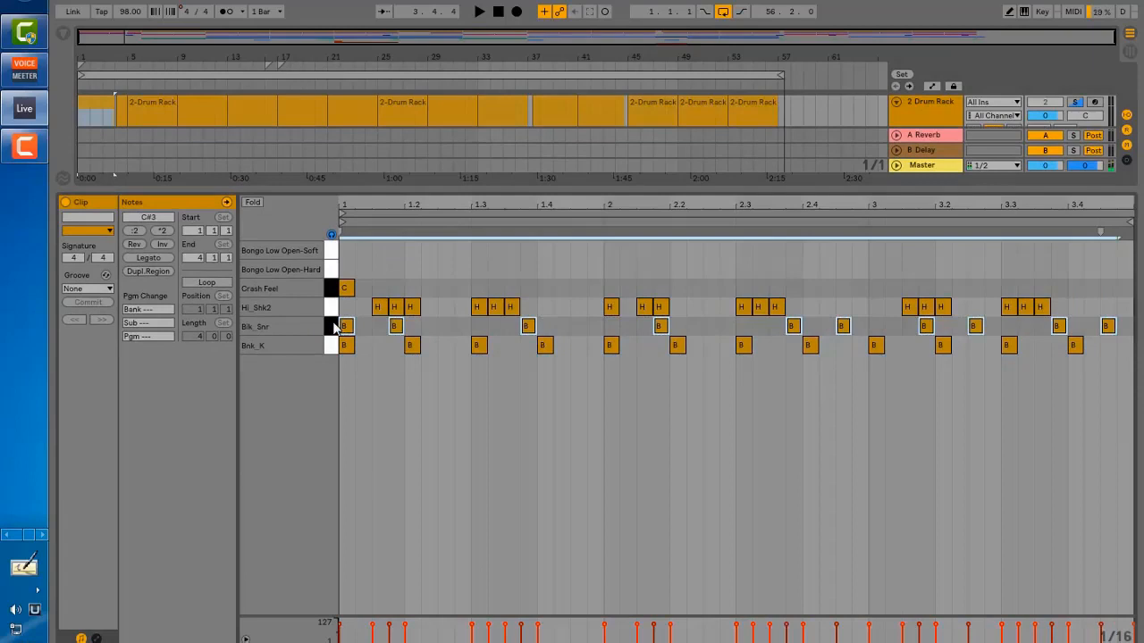
key(space)
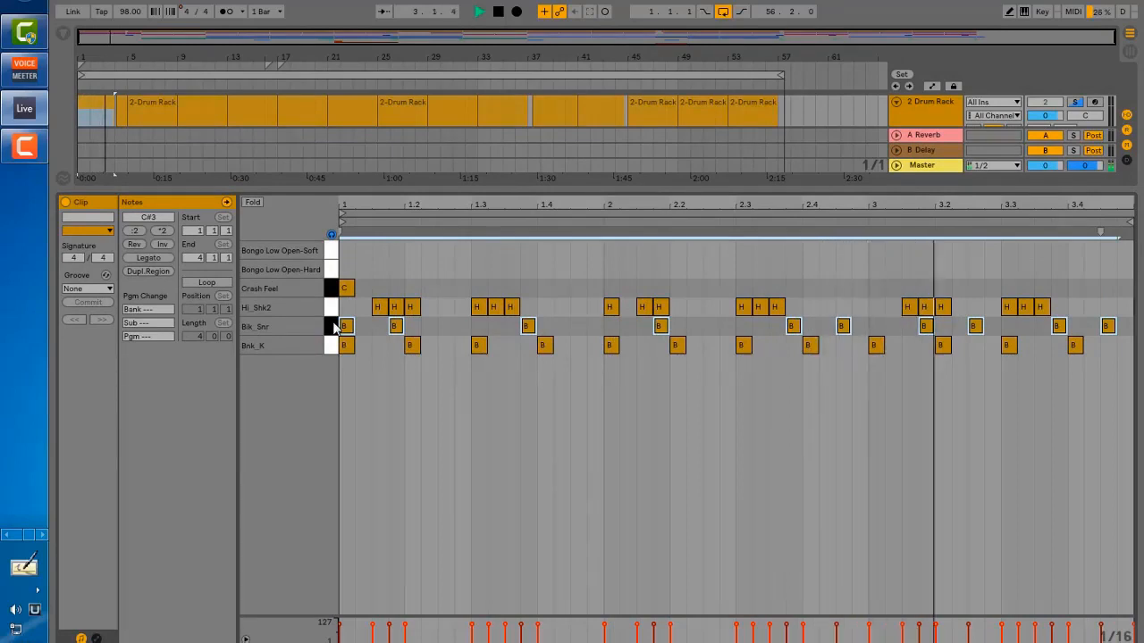
key(space)
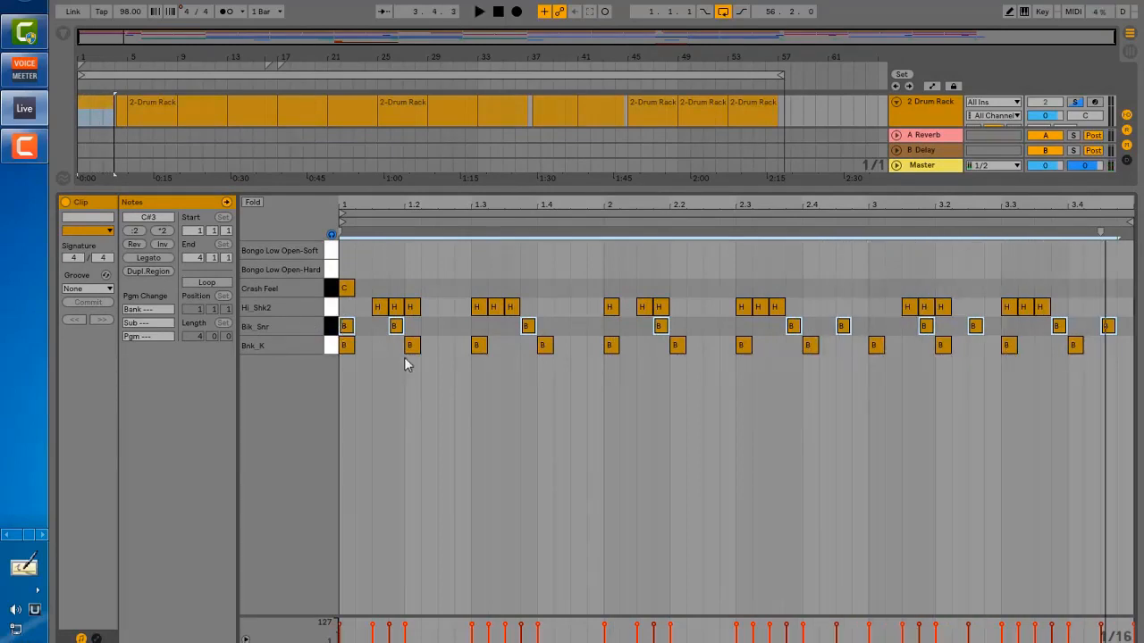
Set the note editor's fixed grid to 1/16 and play the soloed snare pattern again.
right_click(609, 460)
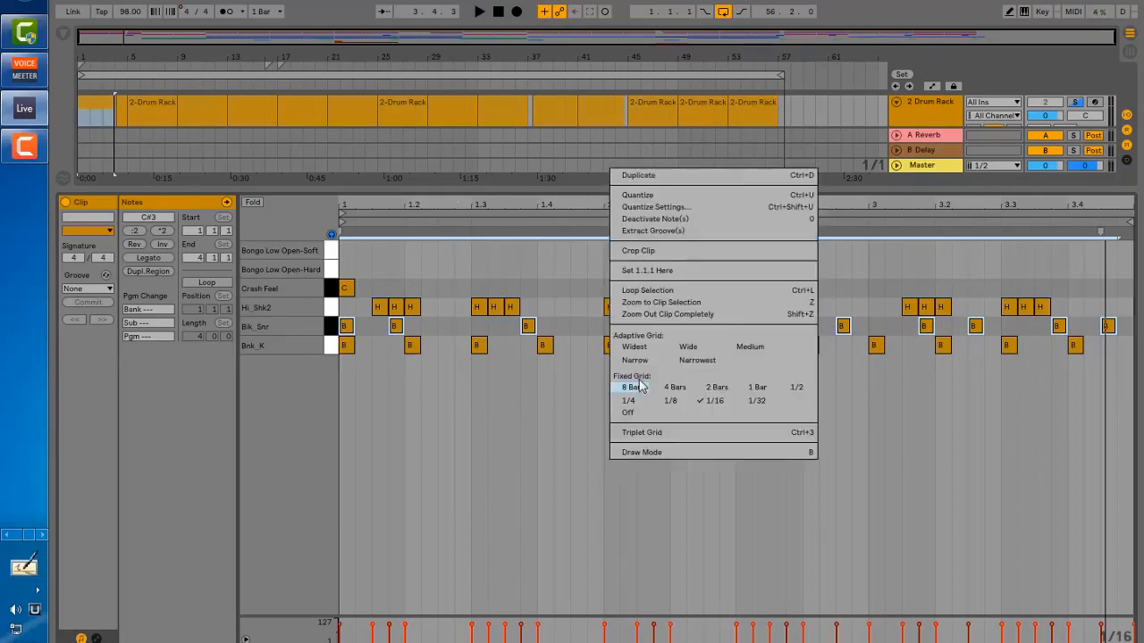
click(714, 401)
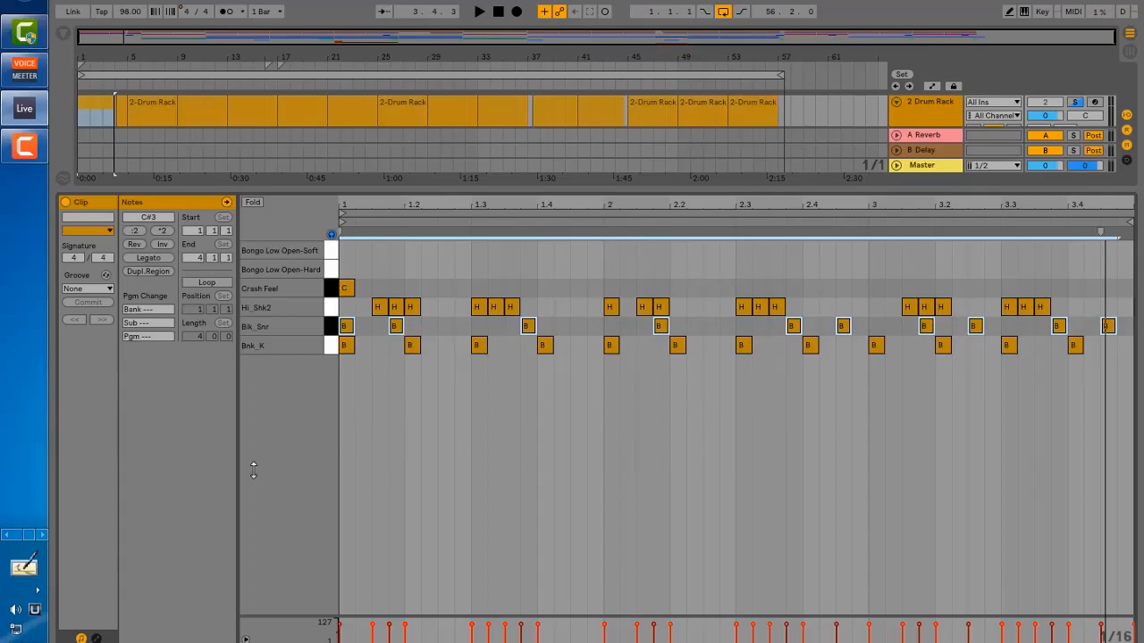
key(space)
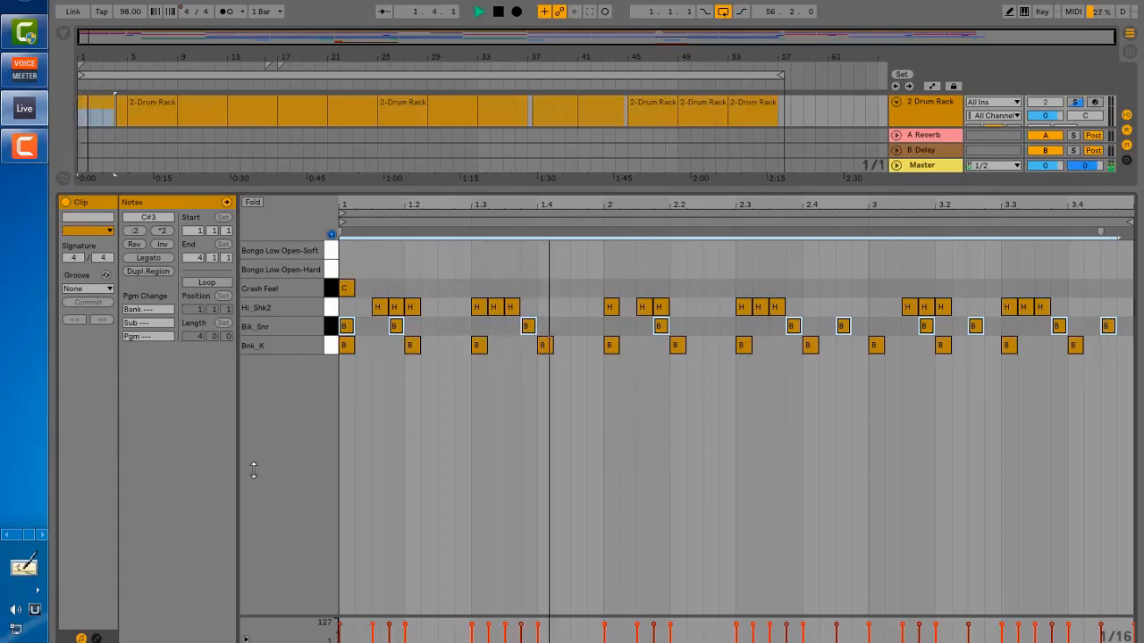
Stop playback, switch the Session mixer's solo from Blk_Snr to the Hi_Shk2 chain and return to the Arrangement view.
key(space)
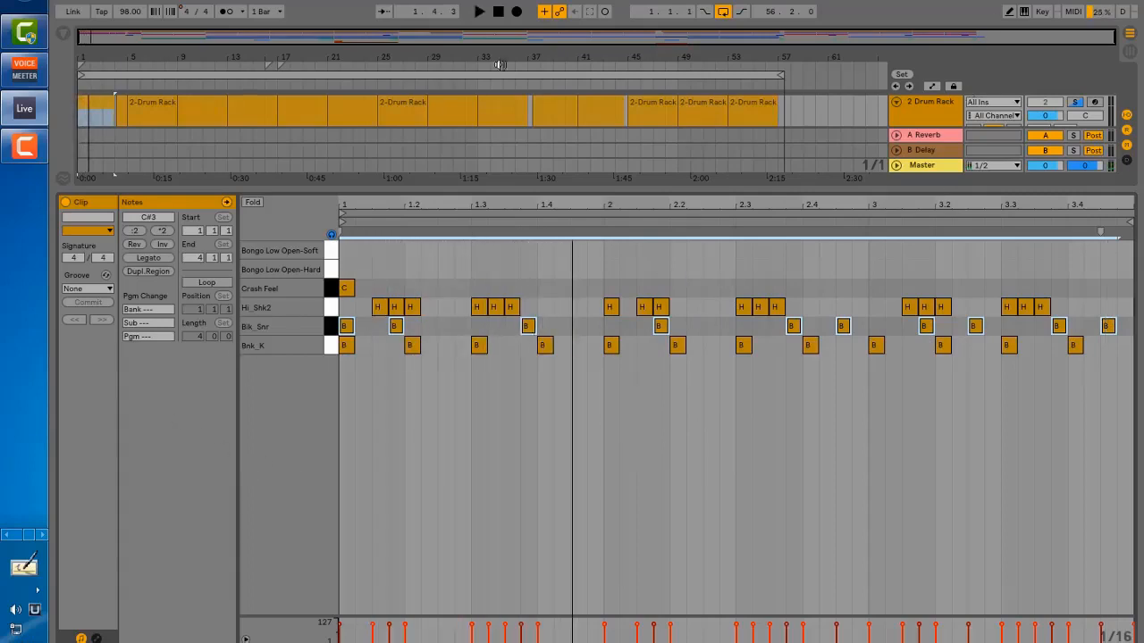
click(1127, 52)
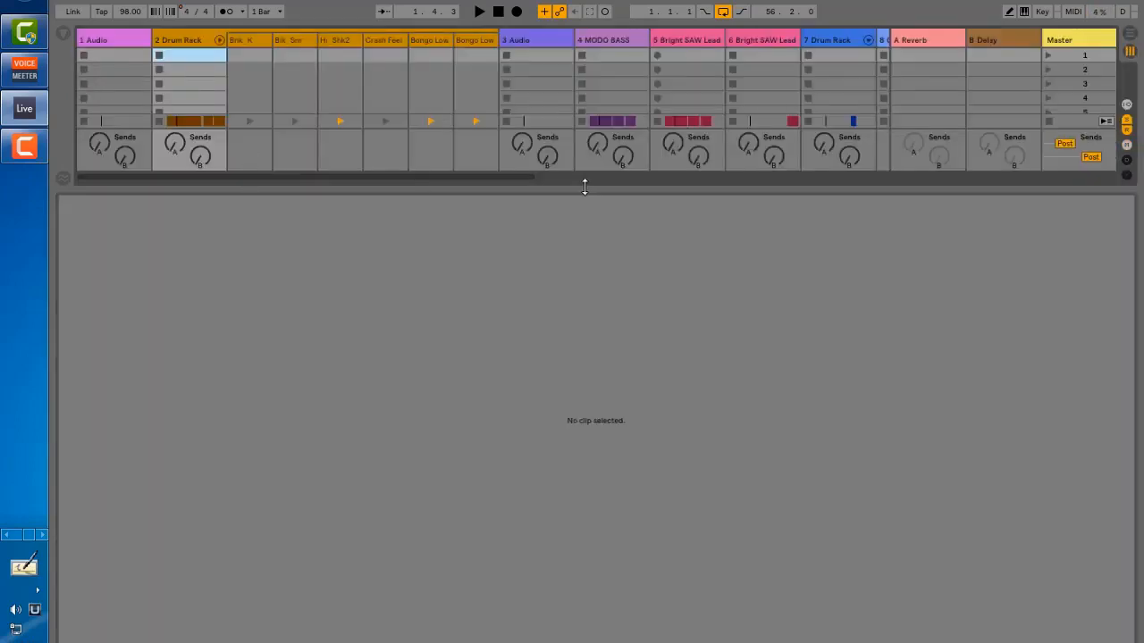
drag(590, 185, 590, 287)
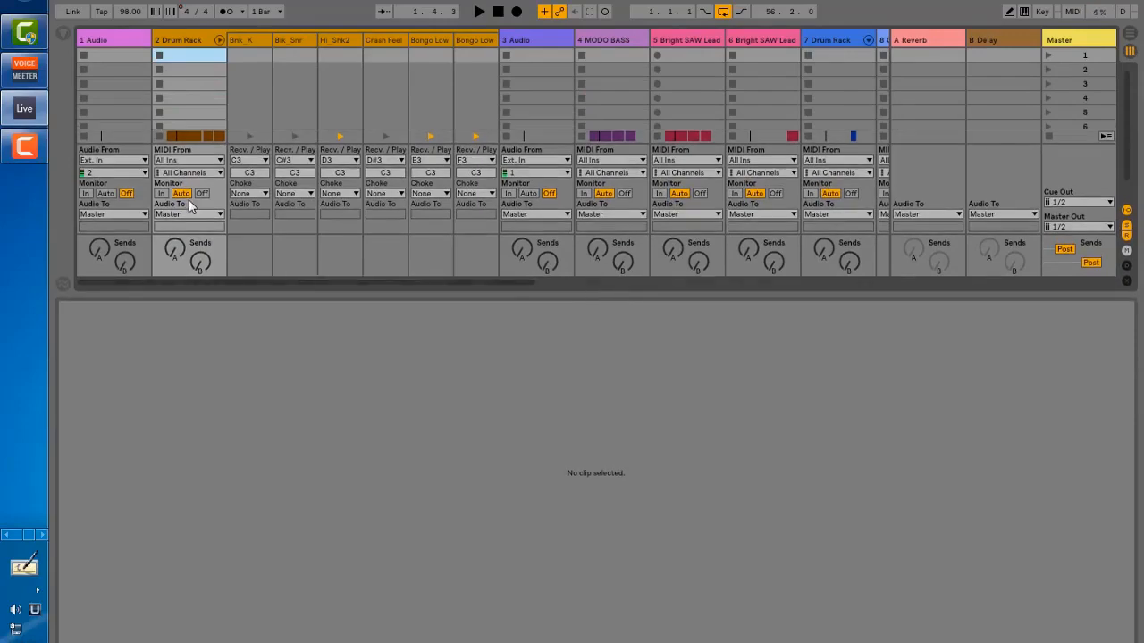
drag(309, 290, 313, 463)
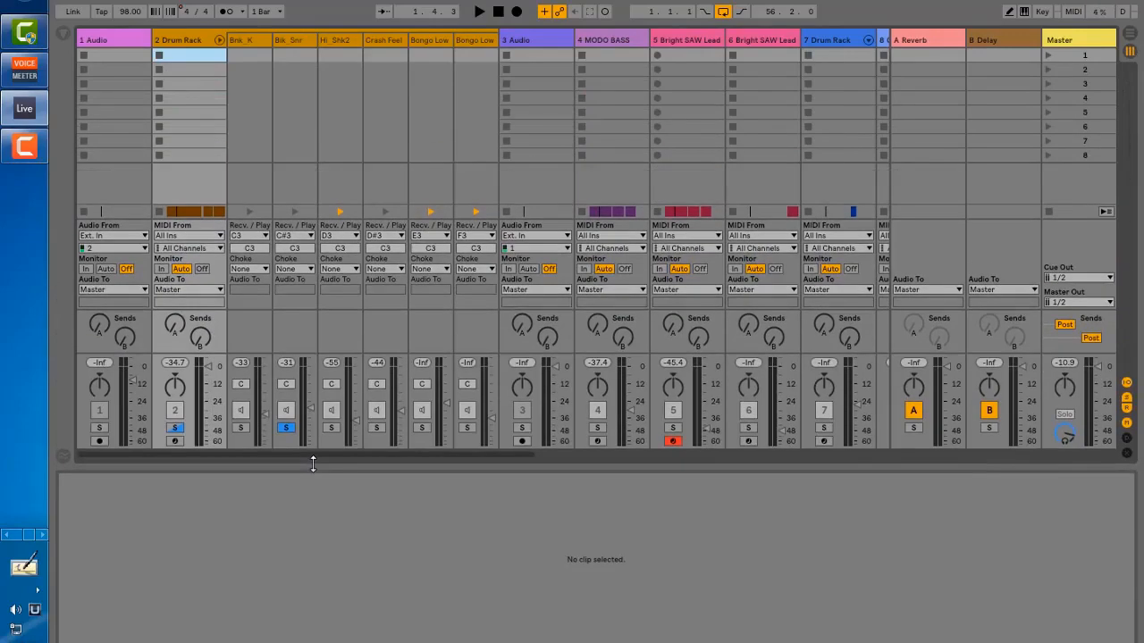
click(332, 427)
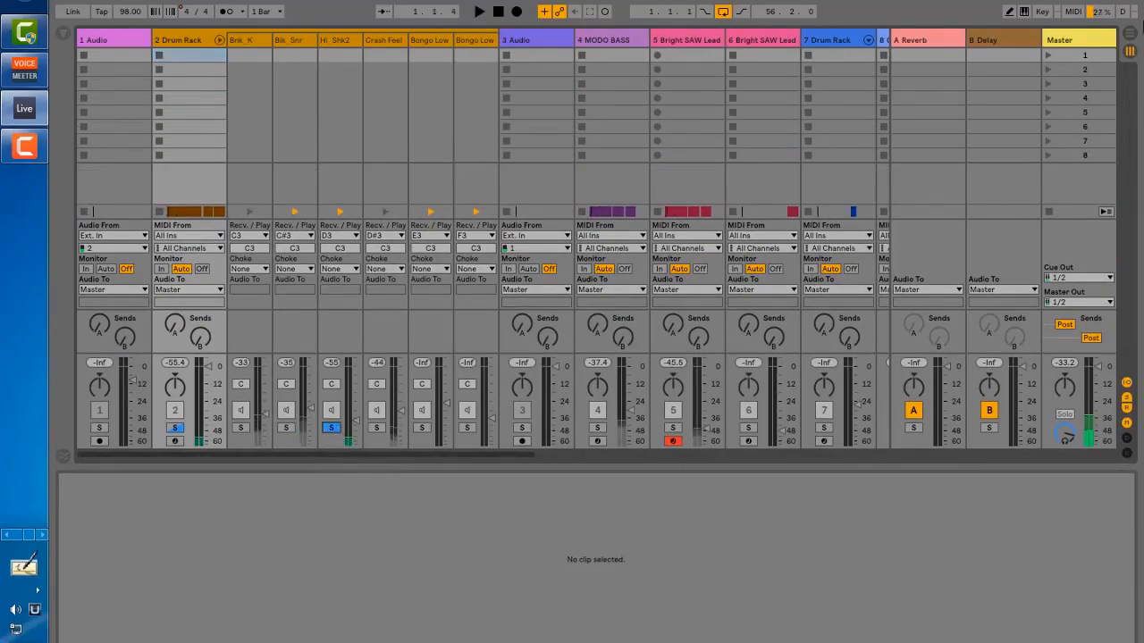
click(1130, 35)
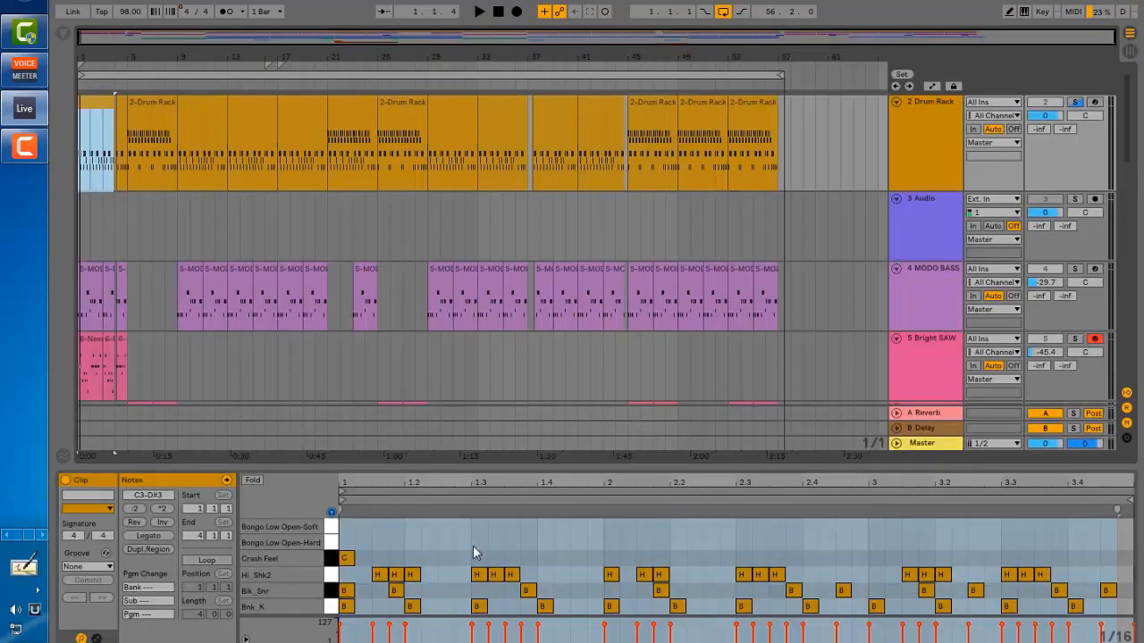
Play the soloed shaker pattern twice in the enlarged note editor, stop and select all Hi_Shk2 notes.
key(space)
drag(279, 464, 275, 49)
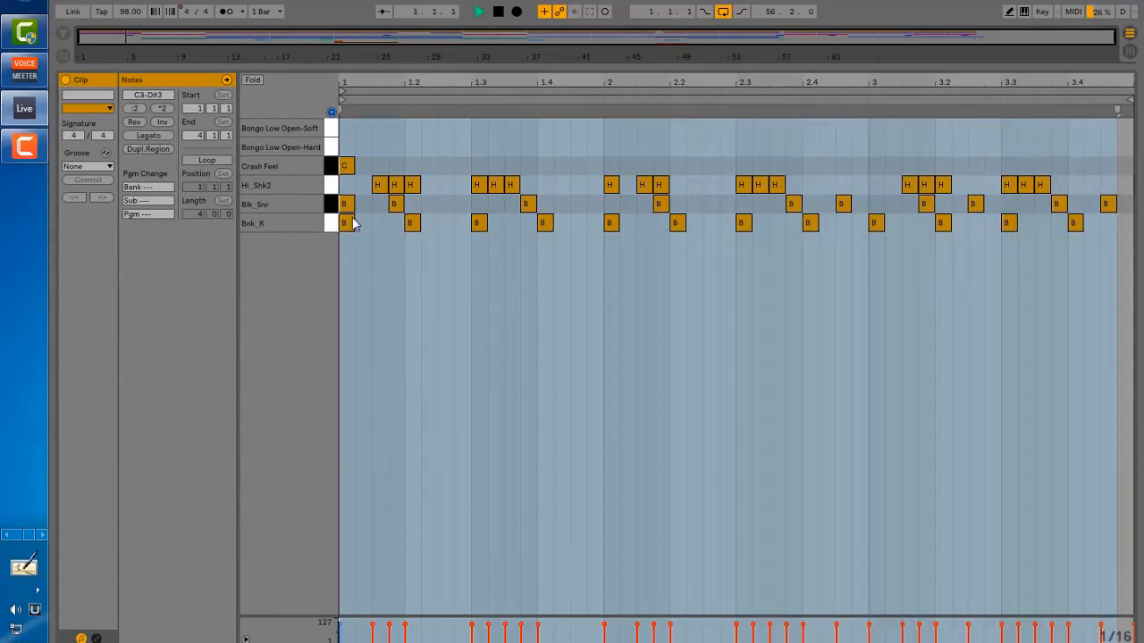
key(space)
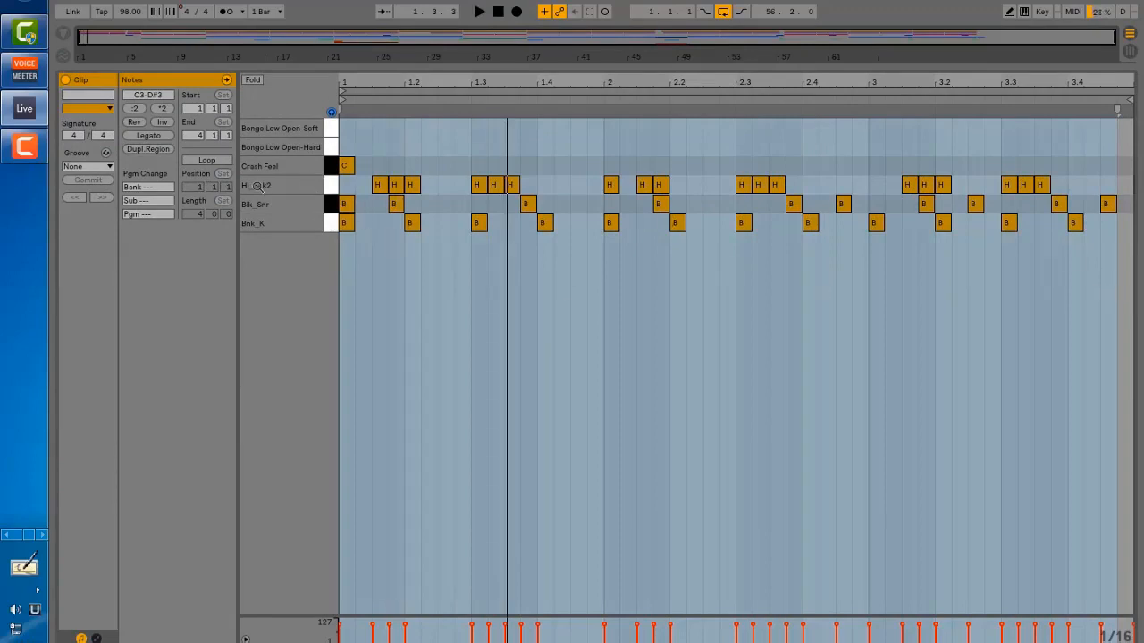
key(space)
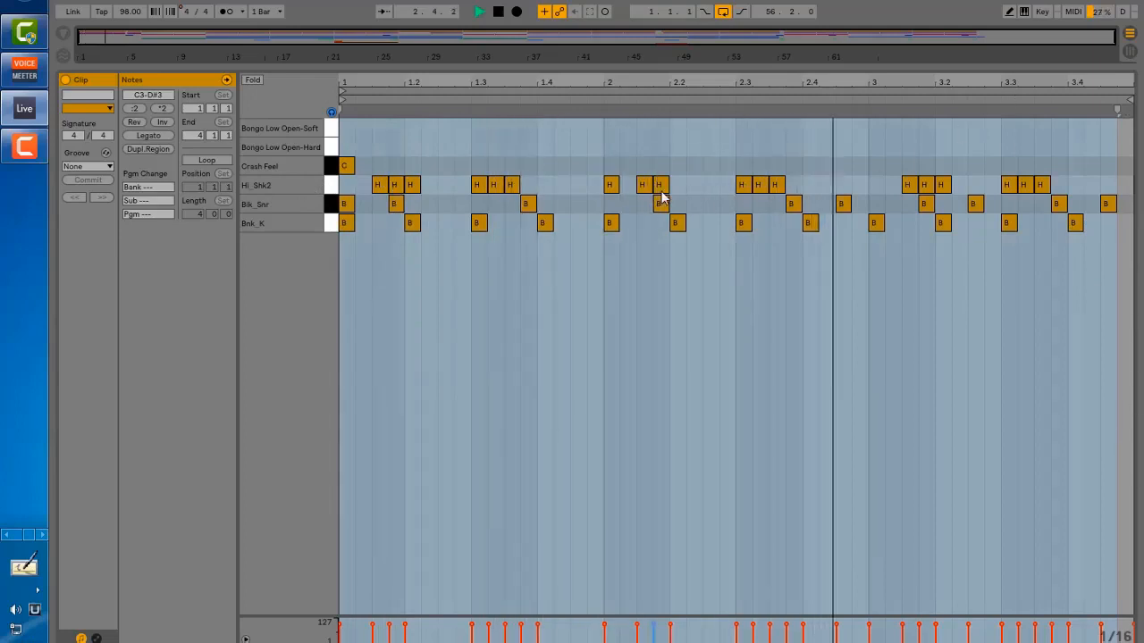
key(space)
click(327, 188)
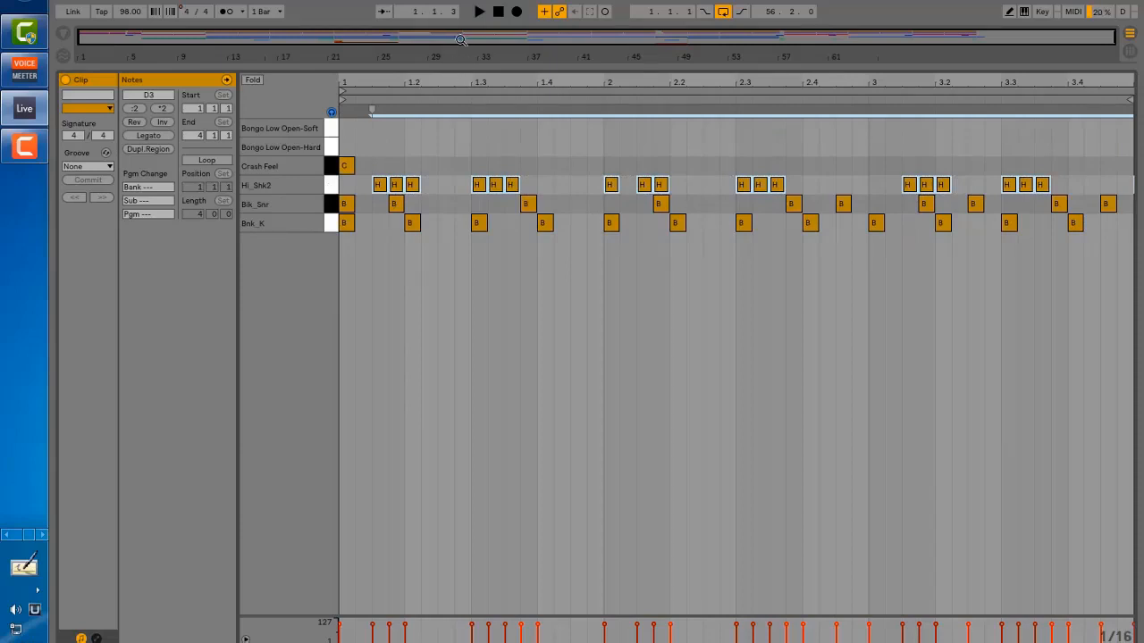
Show the Hi_Shk2 chain's devices in the Session view and play the soloed shaker through its Echo effect.
drag(457, 68, 439, 323)
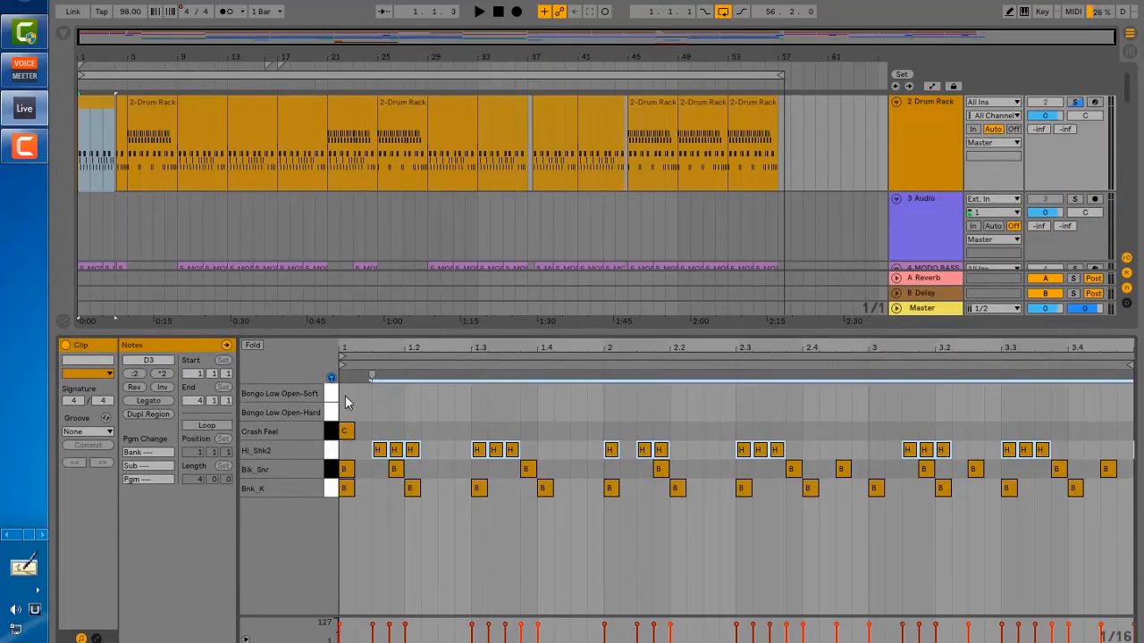
click(926, 126)
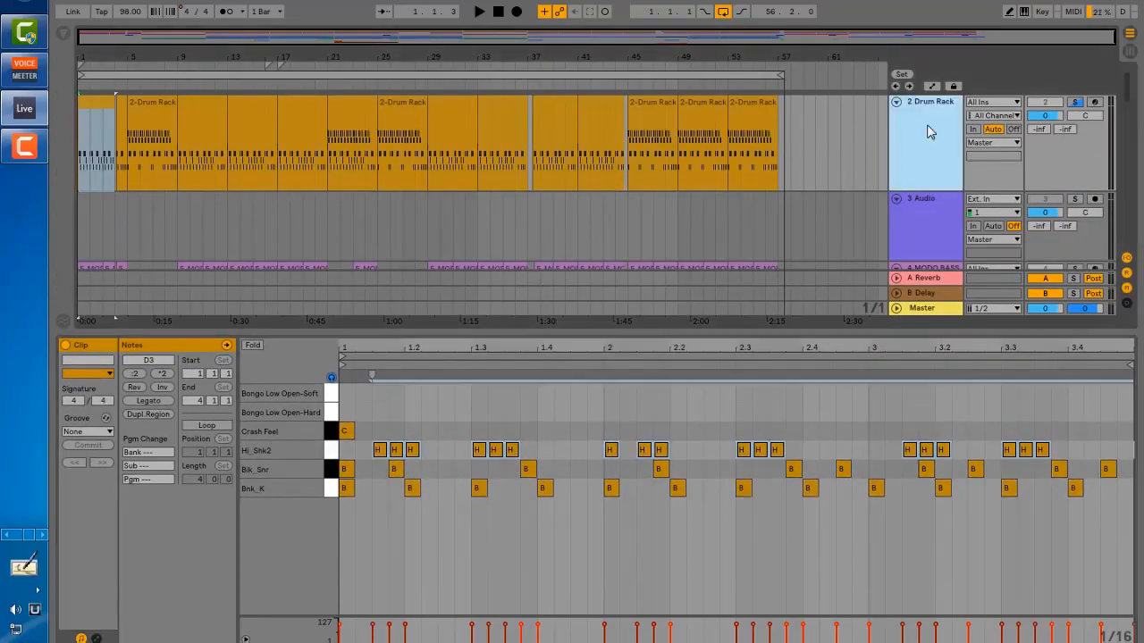
click(1129, 36)
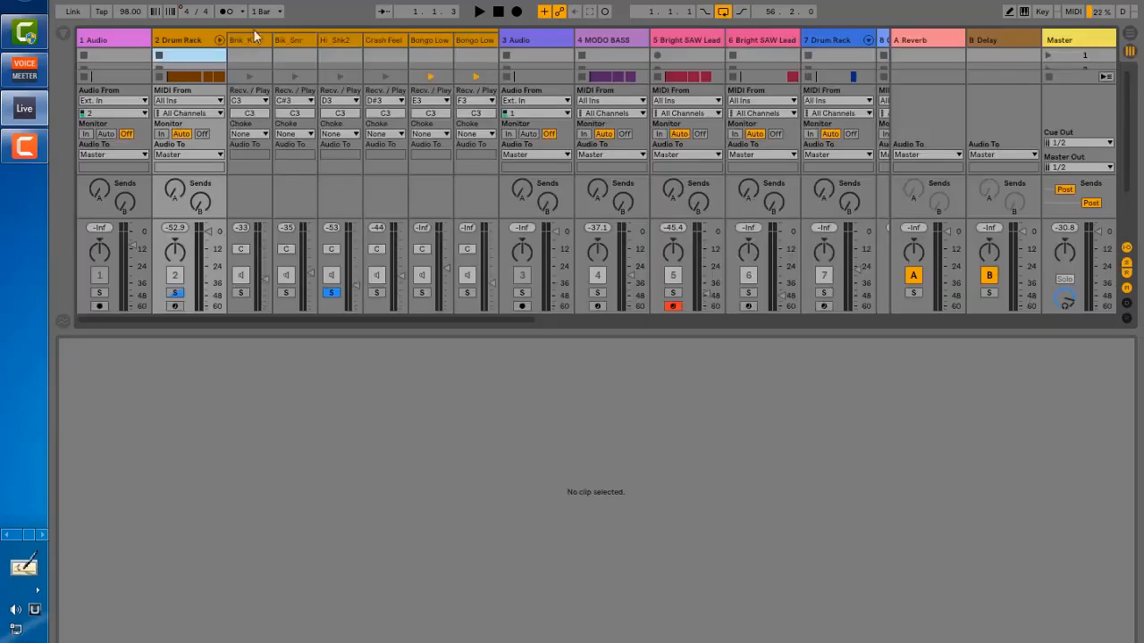
click(336, 40)
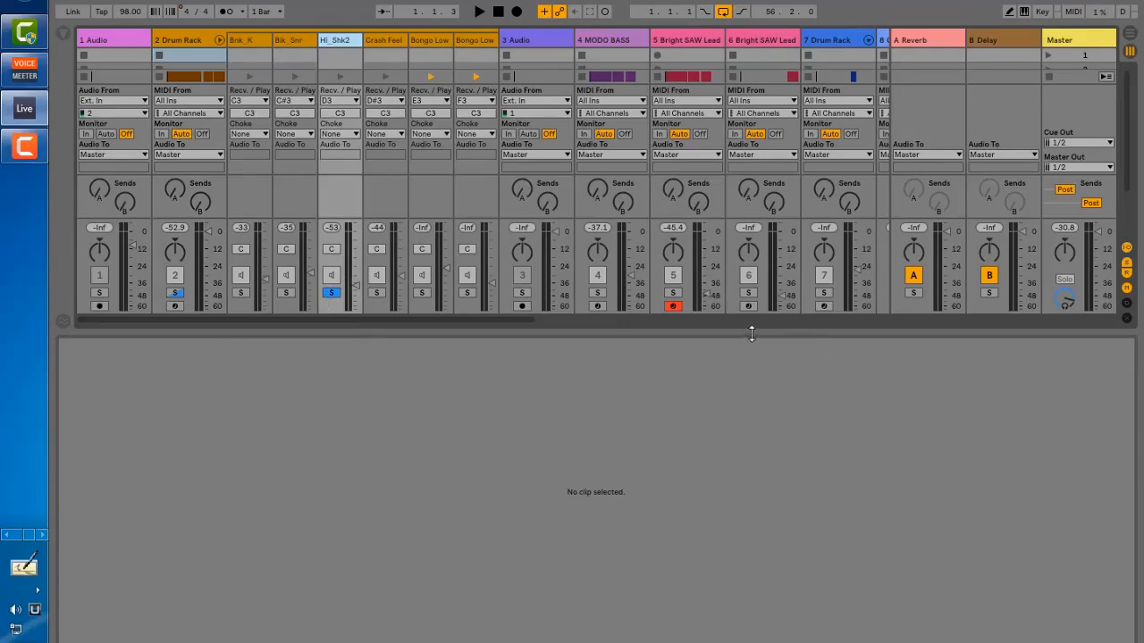
drag(751, 330, 751, 406)
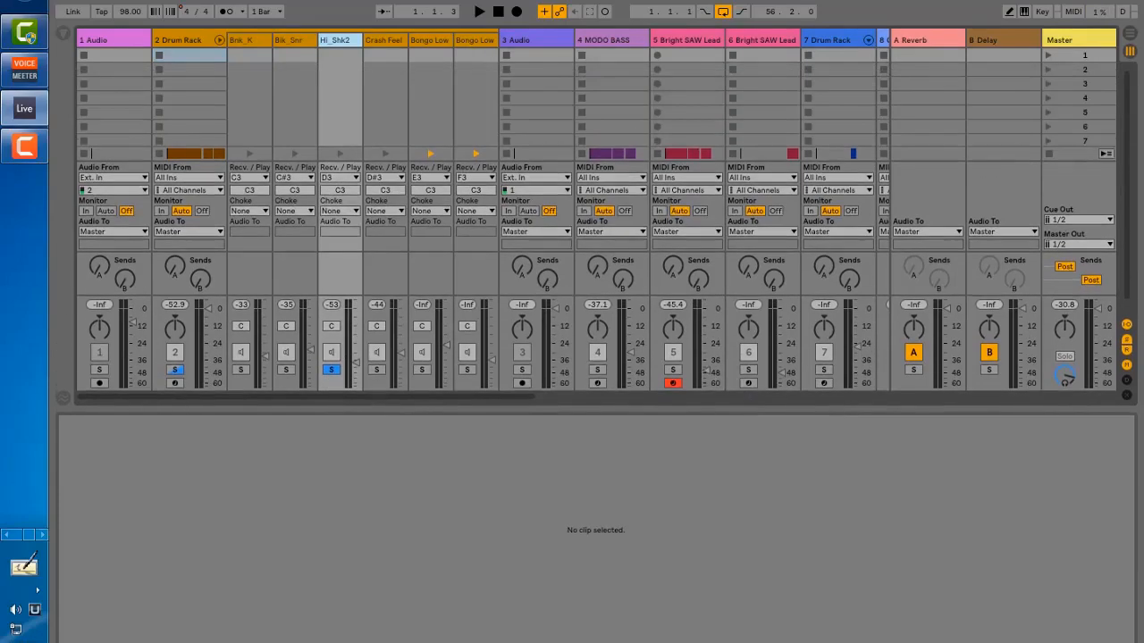
key(shift+Tab)
key(space)
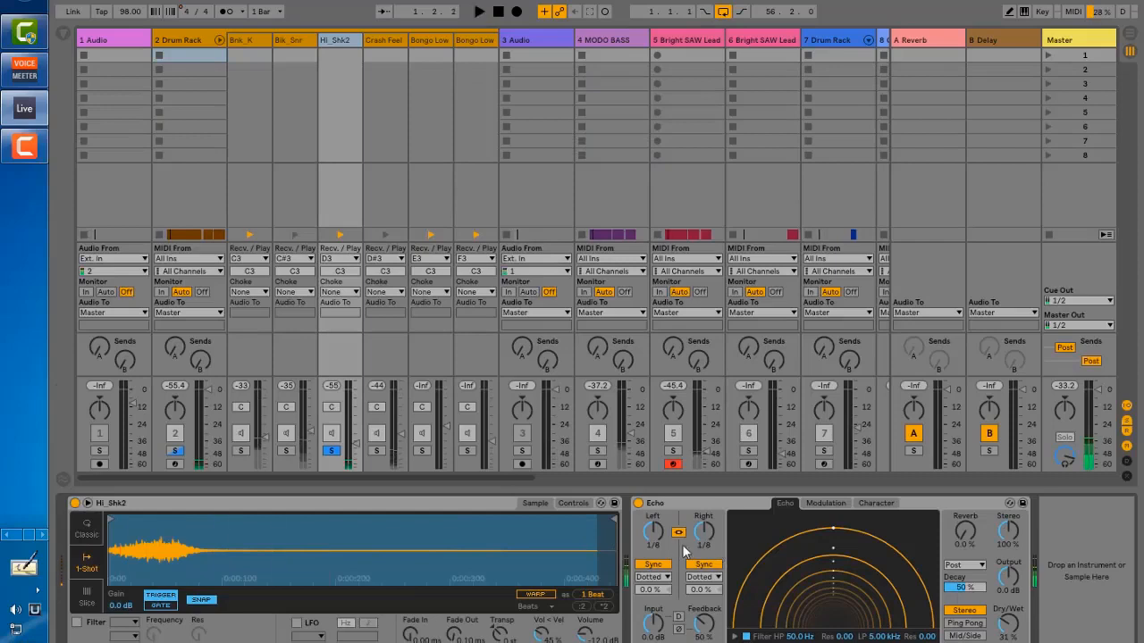
click(681, 505)
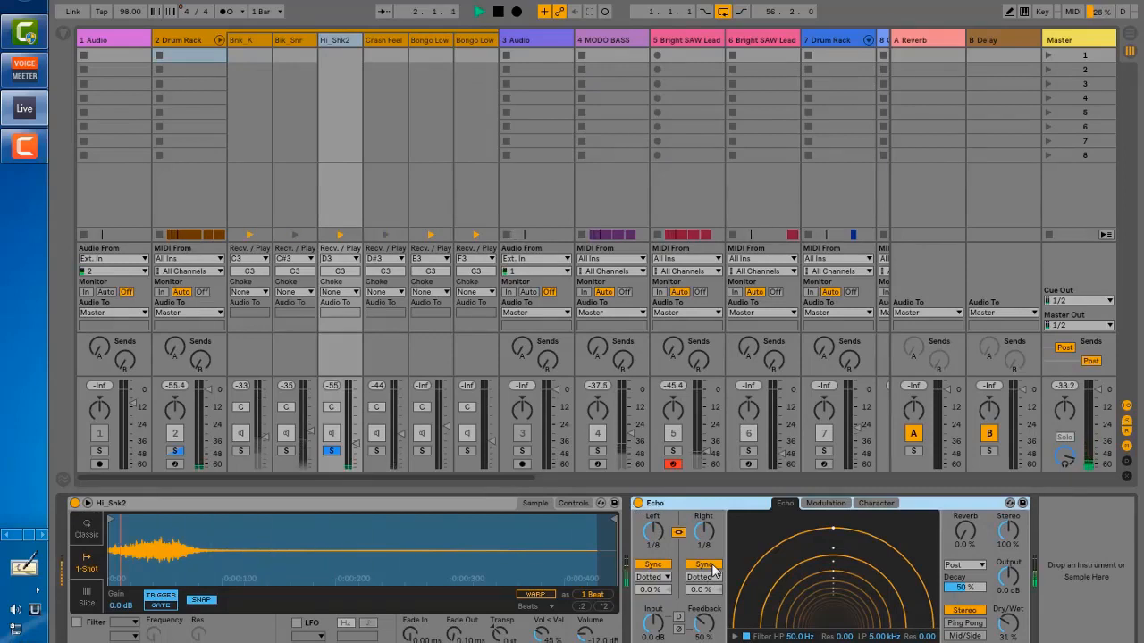
key(space)
Turn off the Echo on the Hi_Shk2 chain and play the dry shaker briefly.
click(638, 503)
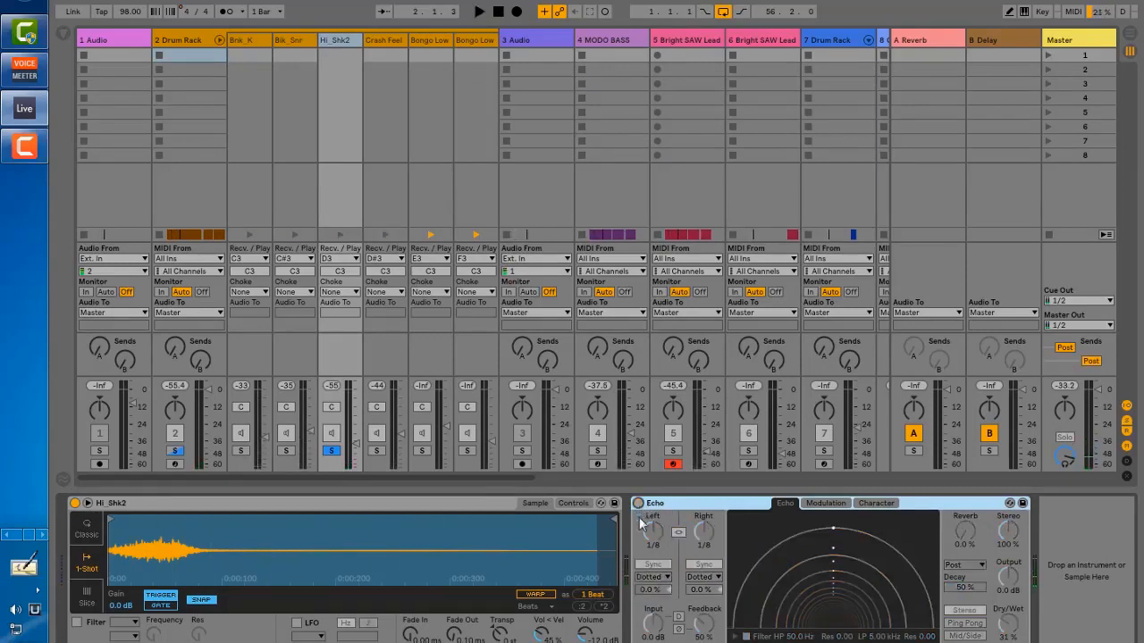
key(space)
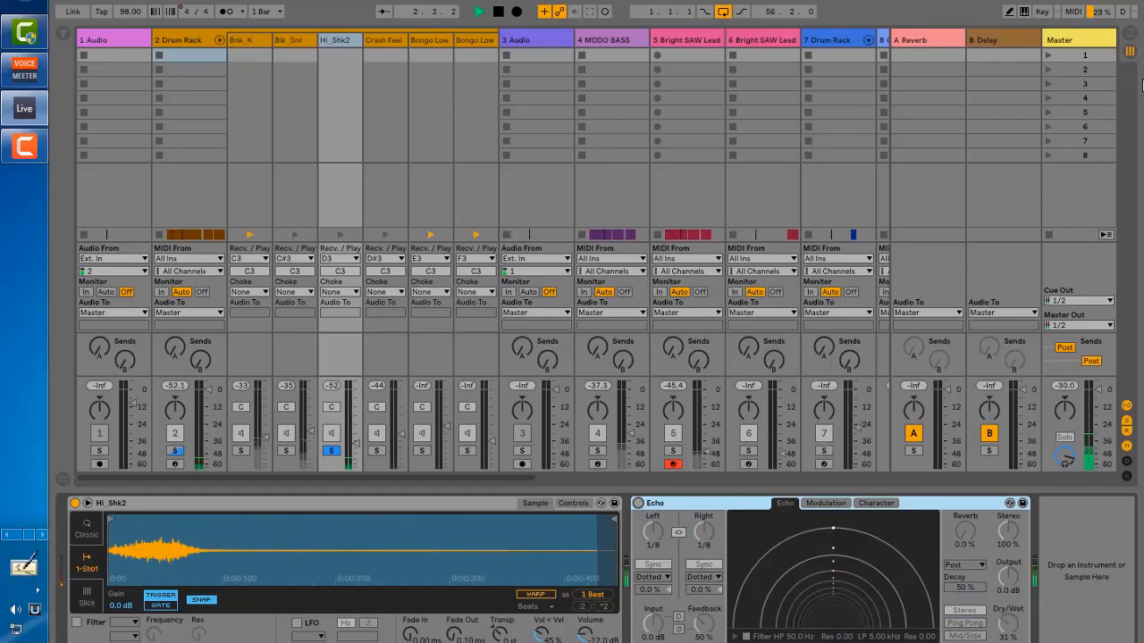
key(space)
Play the first Drum Rack clip in the Arrangement view with the dry shaker soloed, keeping all its note lanes in sight.
click(1130, 36)
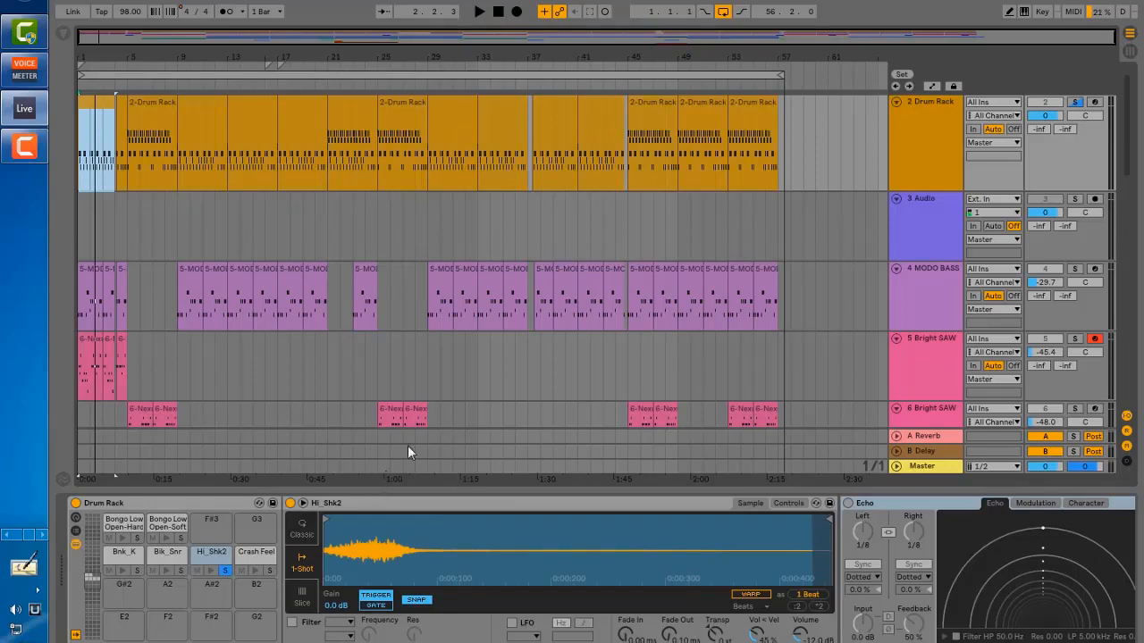
click(93, 134)
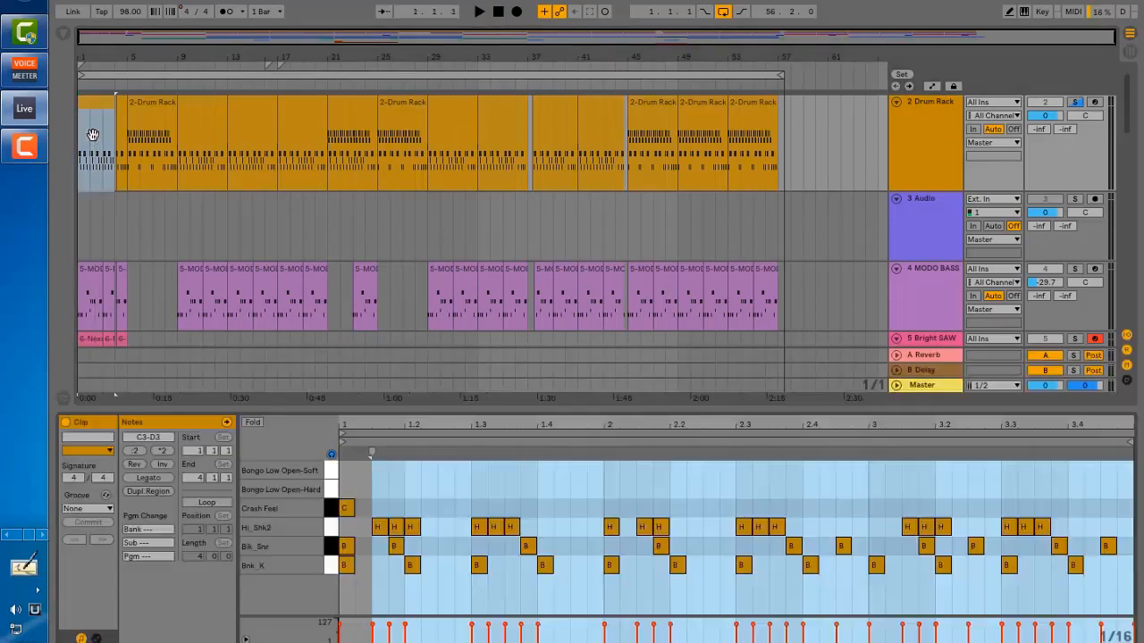
key(space)
drag(413, 398, 419, 234)
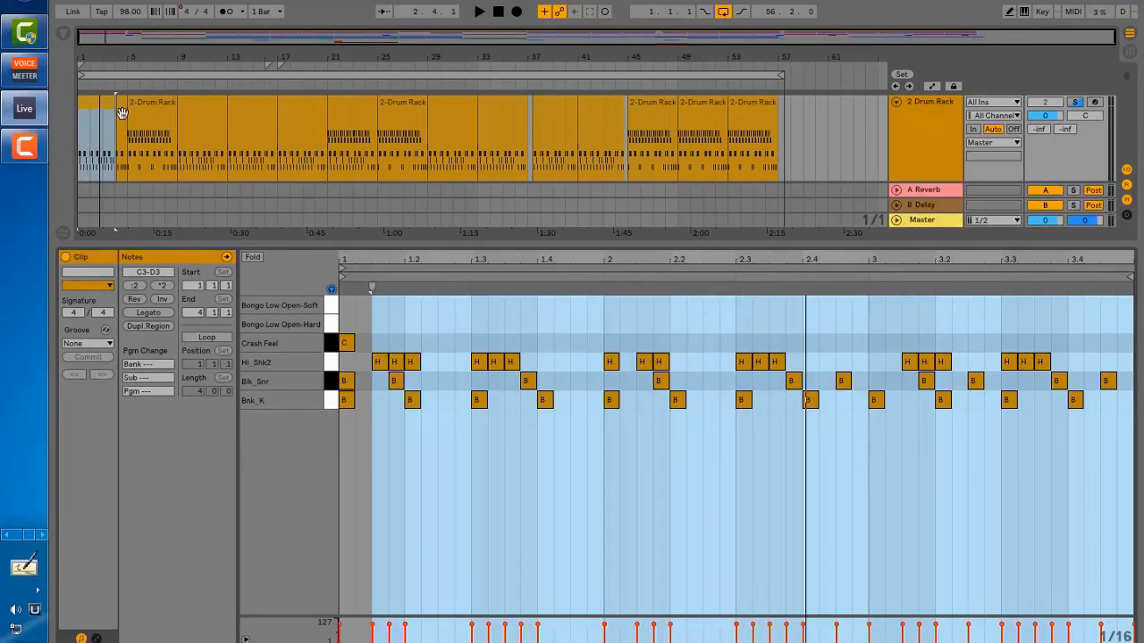
drag(374, 243, 378, 284)
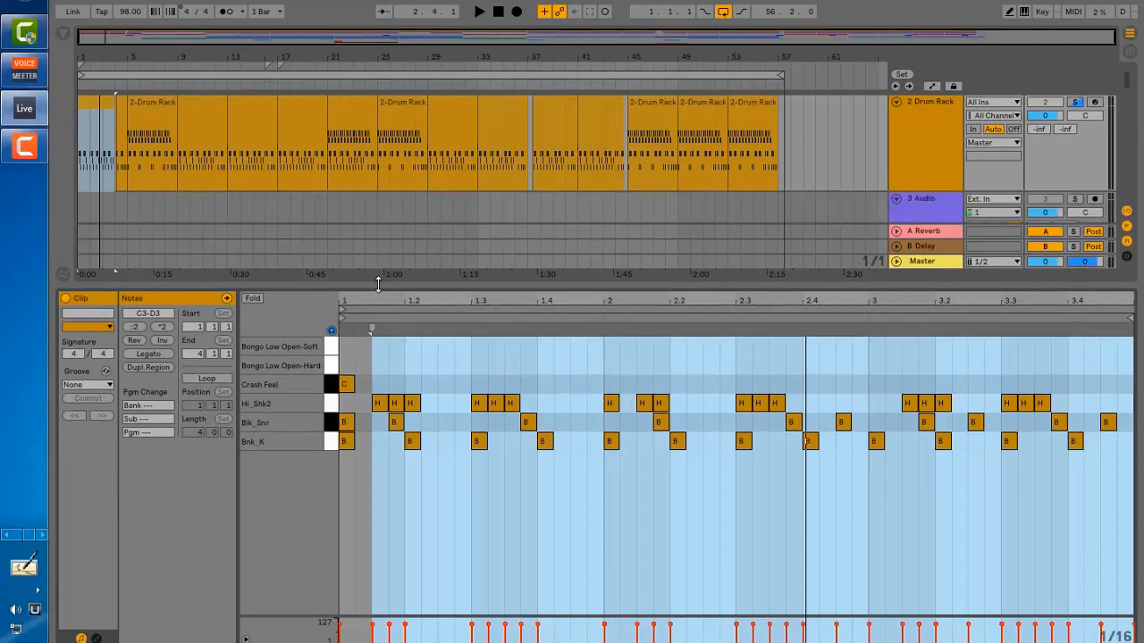
Audition and select the Crash Feel note, and switch the Session mixer's solo from Hi_Shk2 to the Crash Feel chain.
click(329, 384)
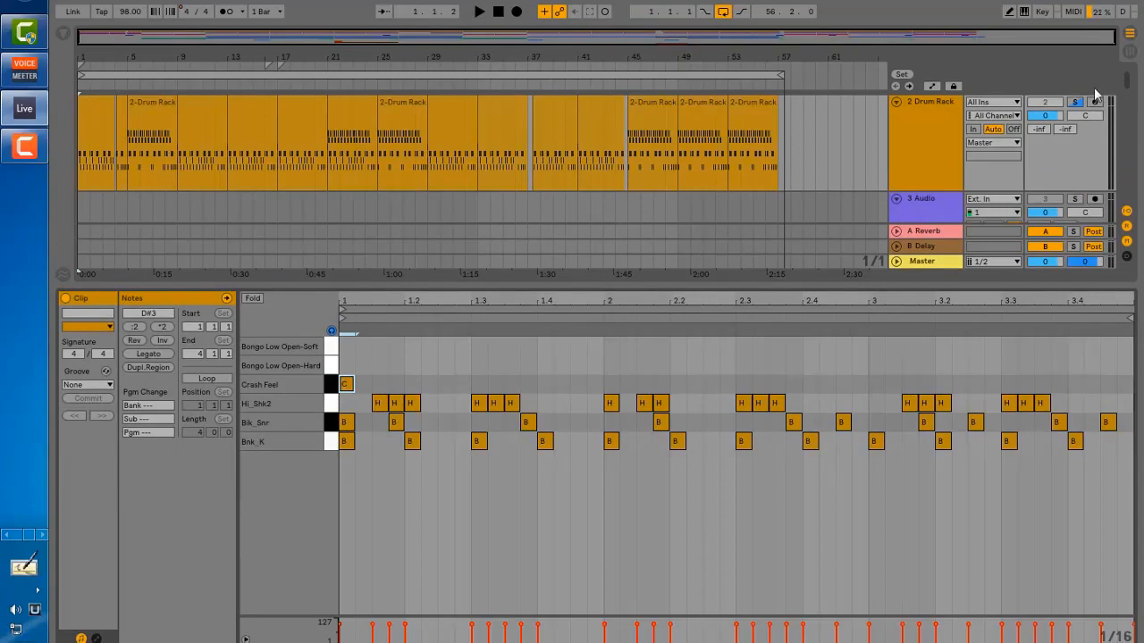
click(1130, 52)
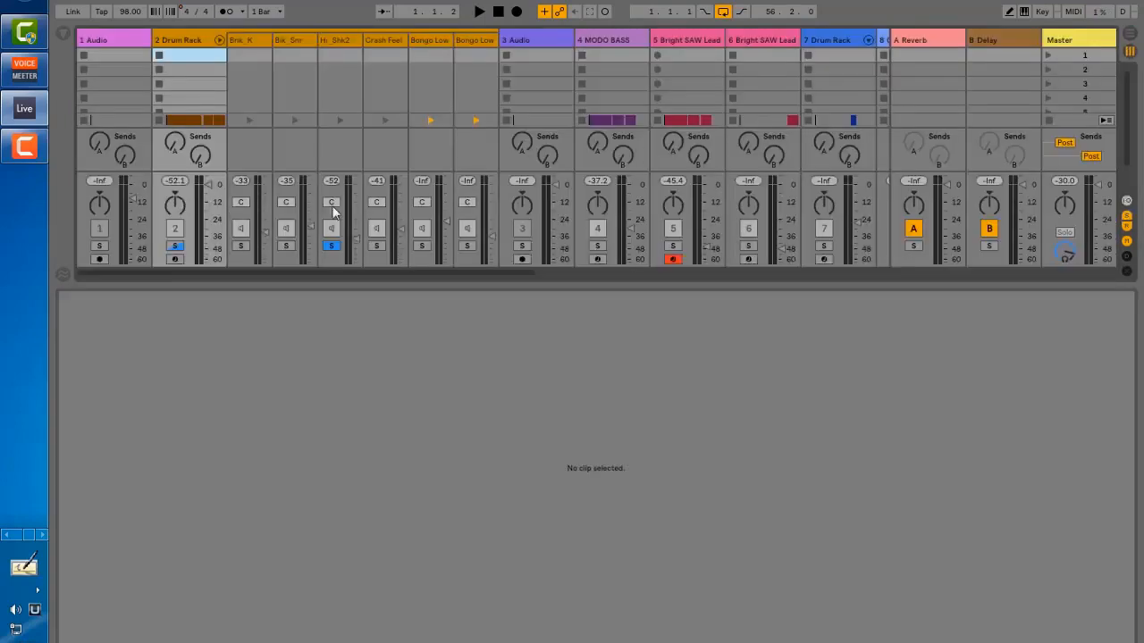
click(331, 247)
click(376, 246)
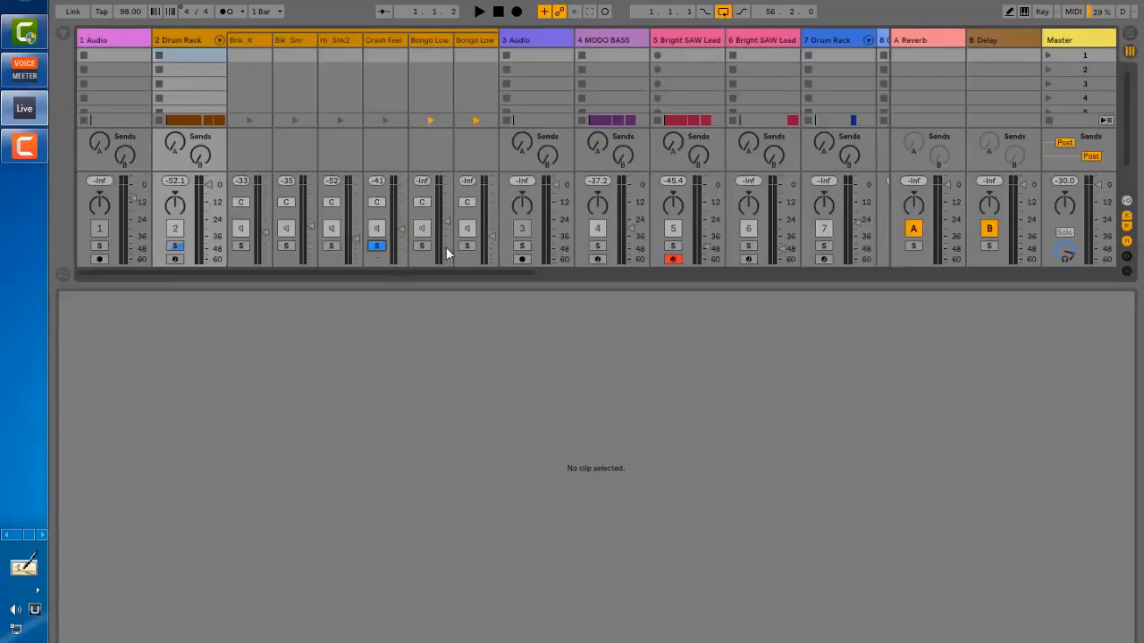
Play the soloed crash back in the Arrangement view, stop, and audition the Bongo Low Open-Hard and Bongo Low Open-Soft sounds.
key(space)
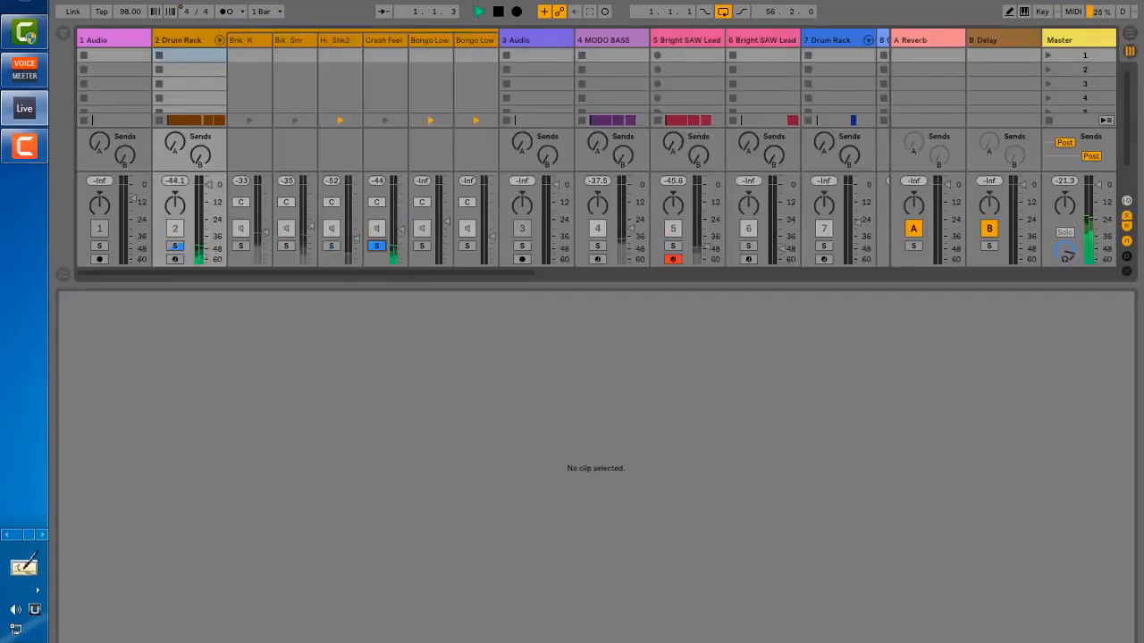
click(1129, 34)
click(370, 299)
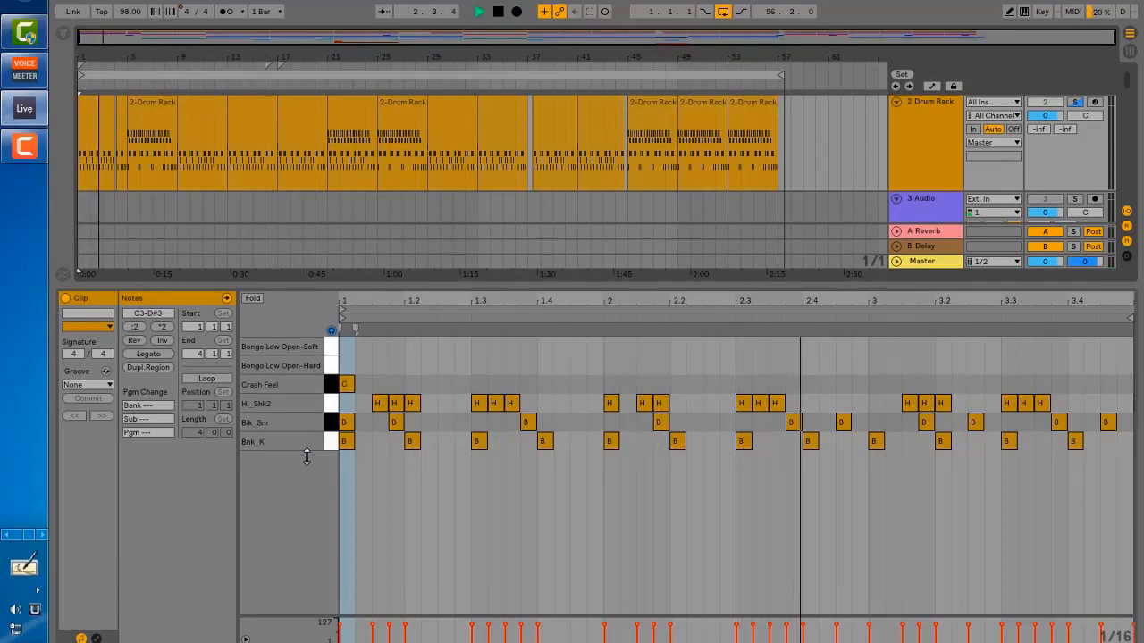
key(space)
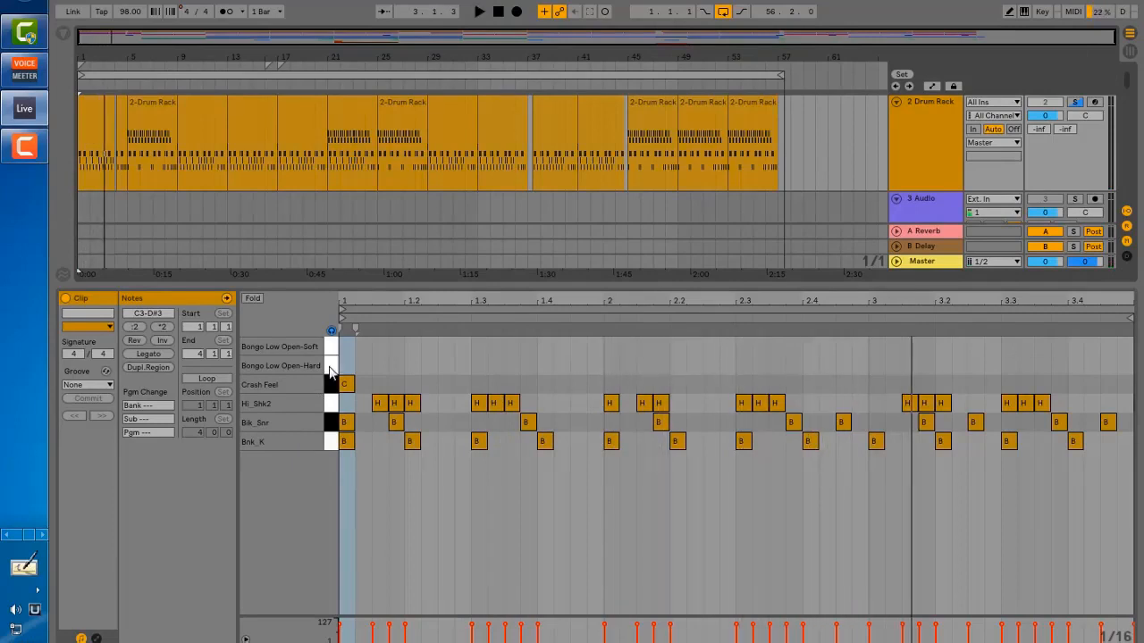
click(334, 367)
click(335, 348)
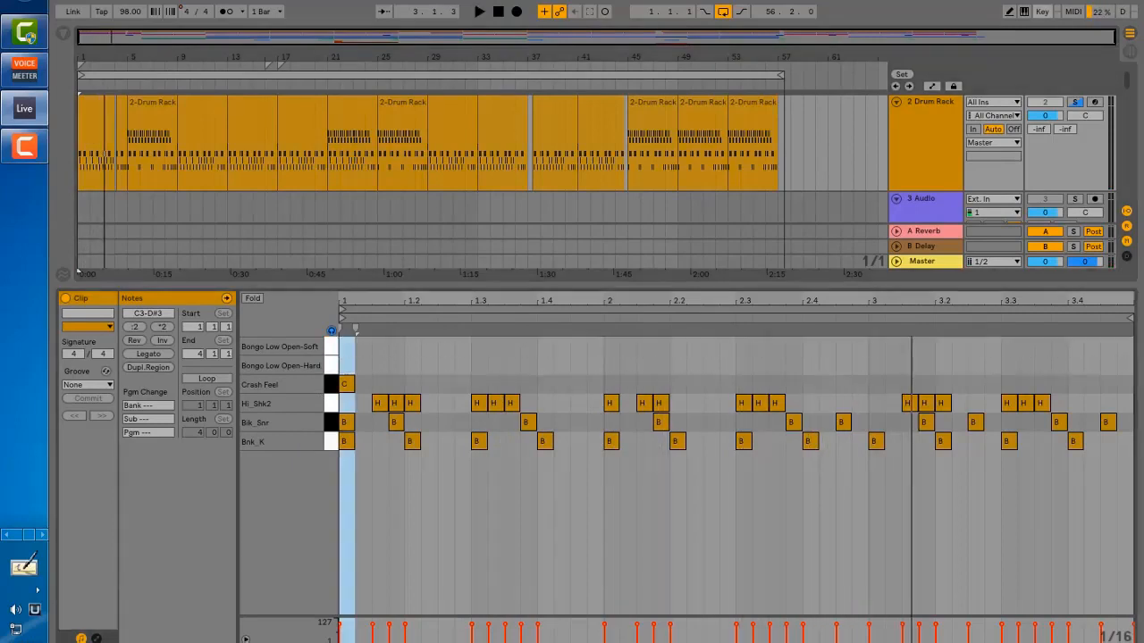
Go through the Master, 1 Audio and 2 Drum Rack tracks in the Session view and show the Hi_Shk2 chain's devices.
click(1128, 51)
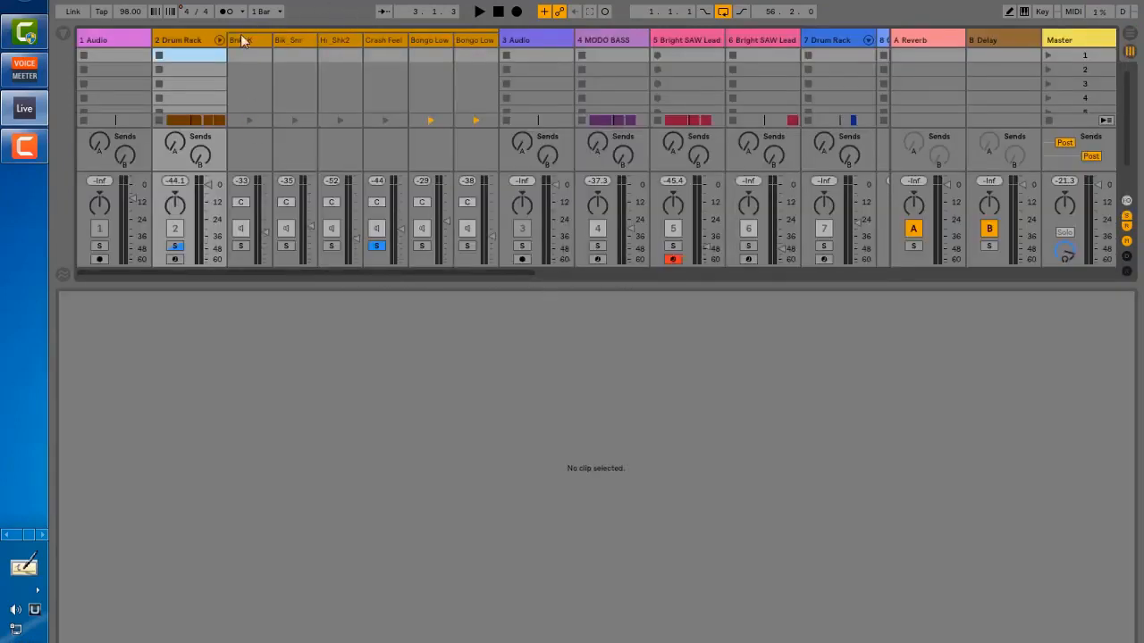
click(1083, 40)
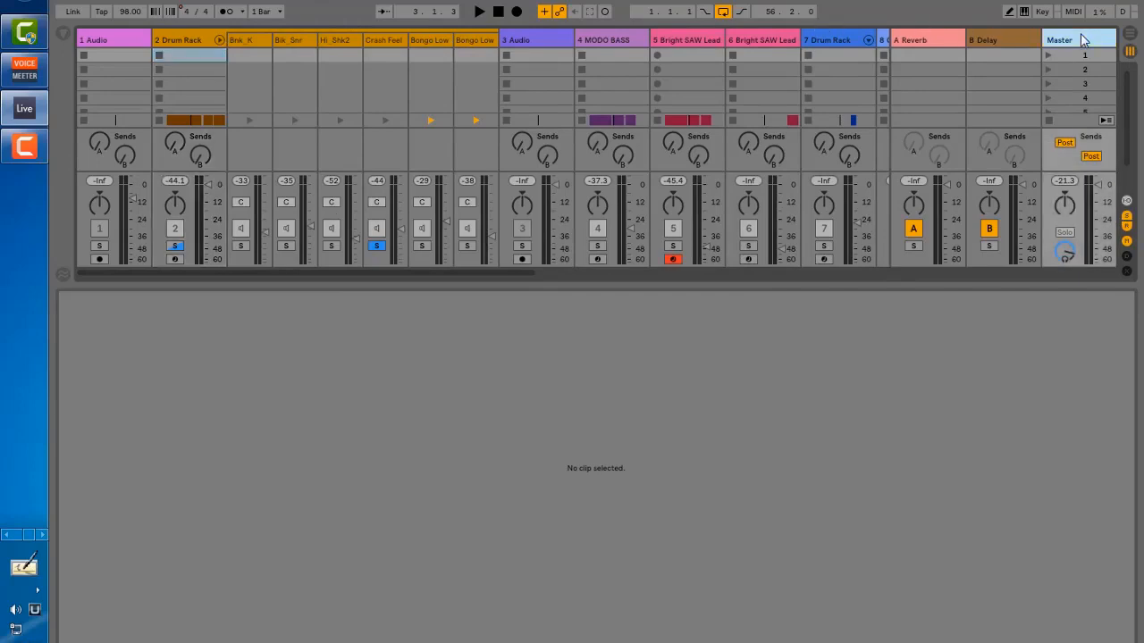
click(96, 41)
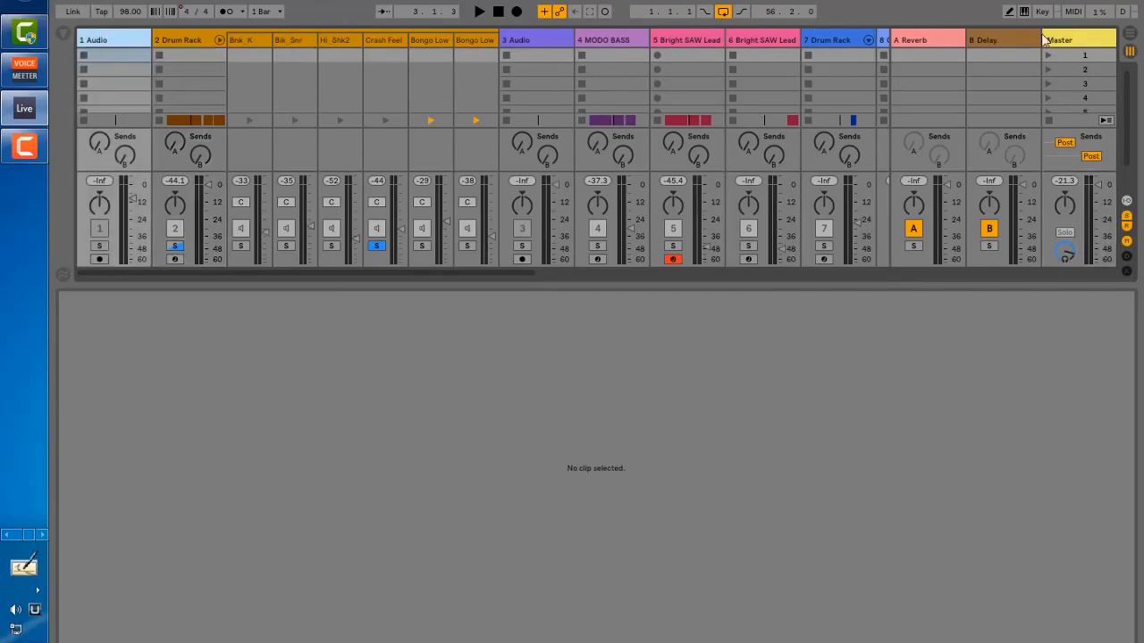
click(1072, 40)
click(193, 38)
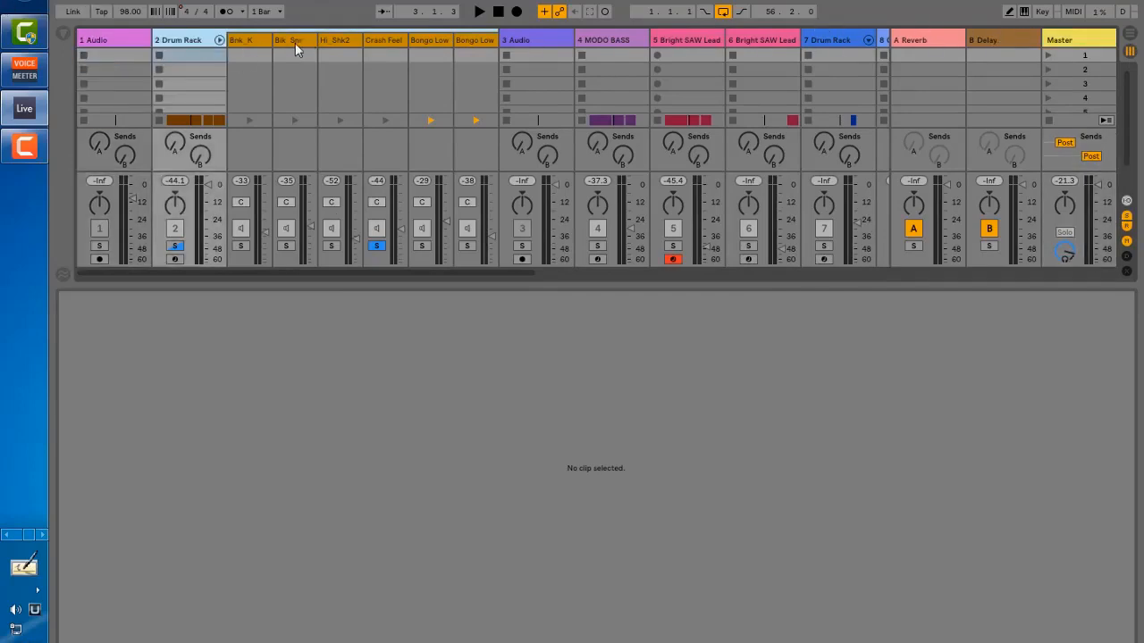
click(340, 40)
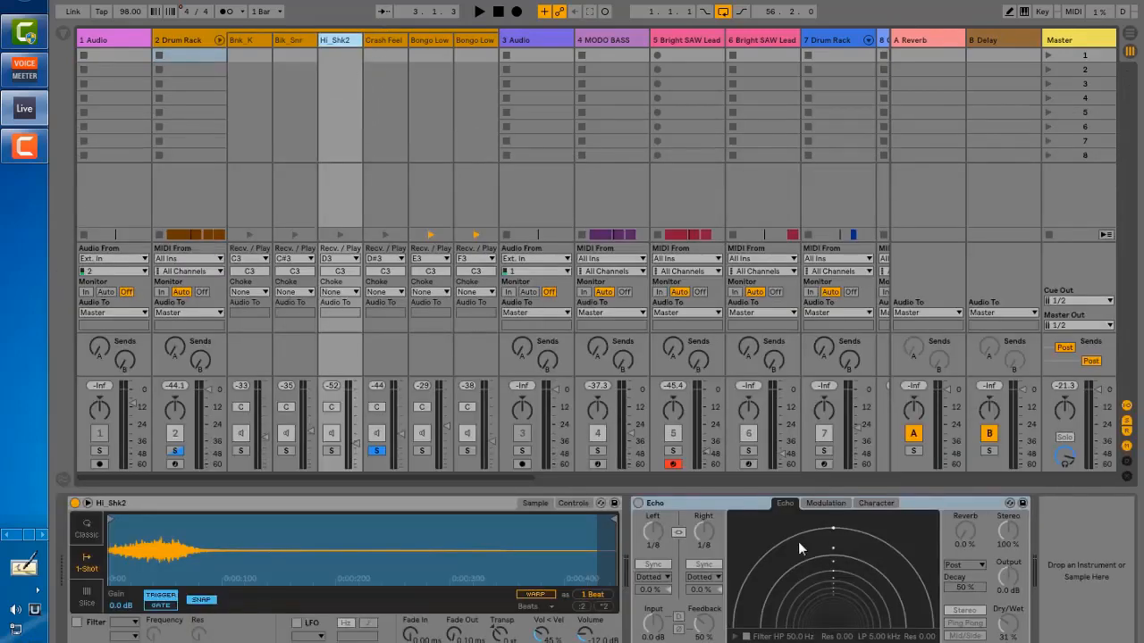
Turn the Echo on the Hi_Shk2 chain back on and solo both Bongo Low chains instead of Crash Feel.
click(637, 503)
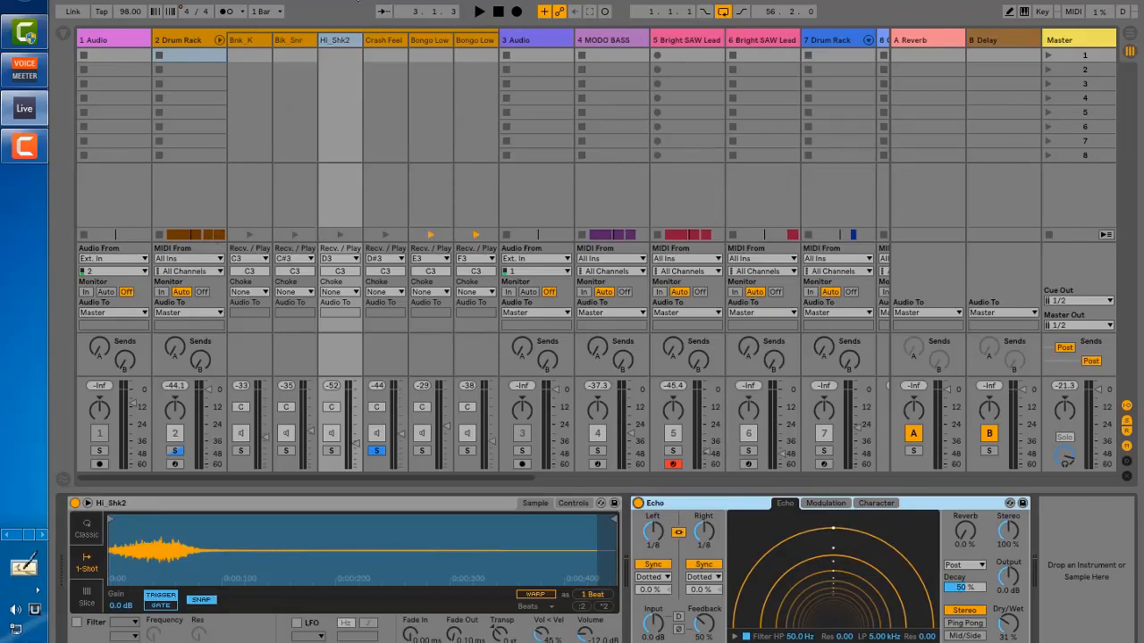
click(422, 450)
ctrl+click(466, 450)
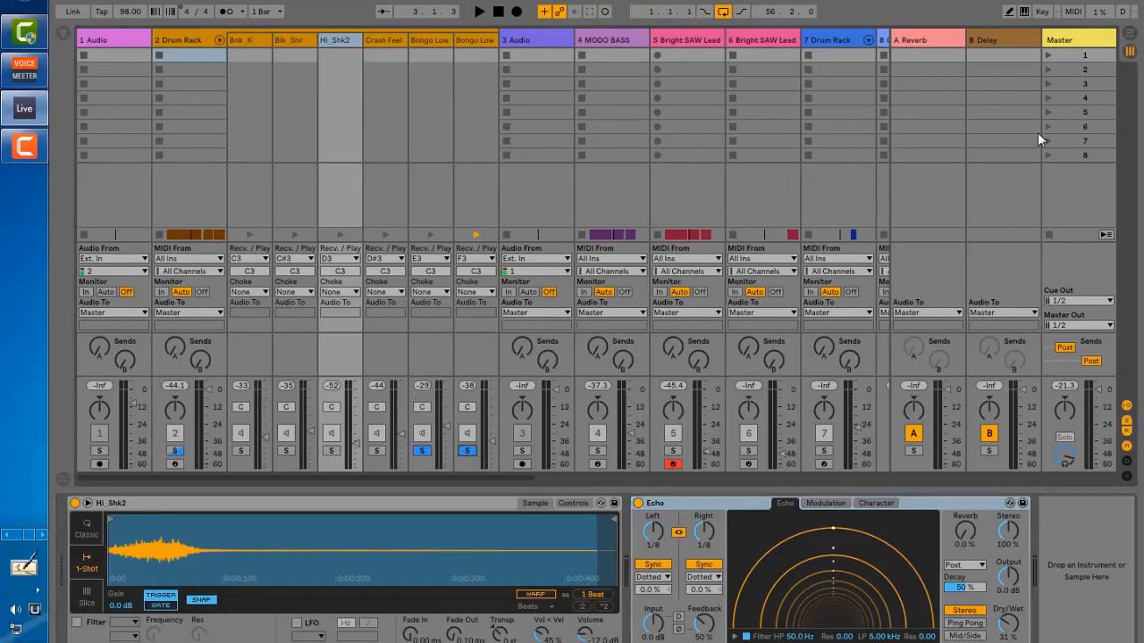
Open the Drum Rack clip at bar 5 in the Arrangement view and play it with both bongos soloed.
click(1125, 34)
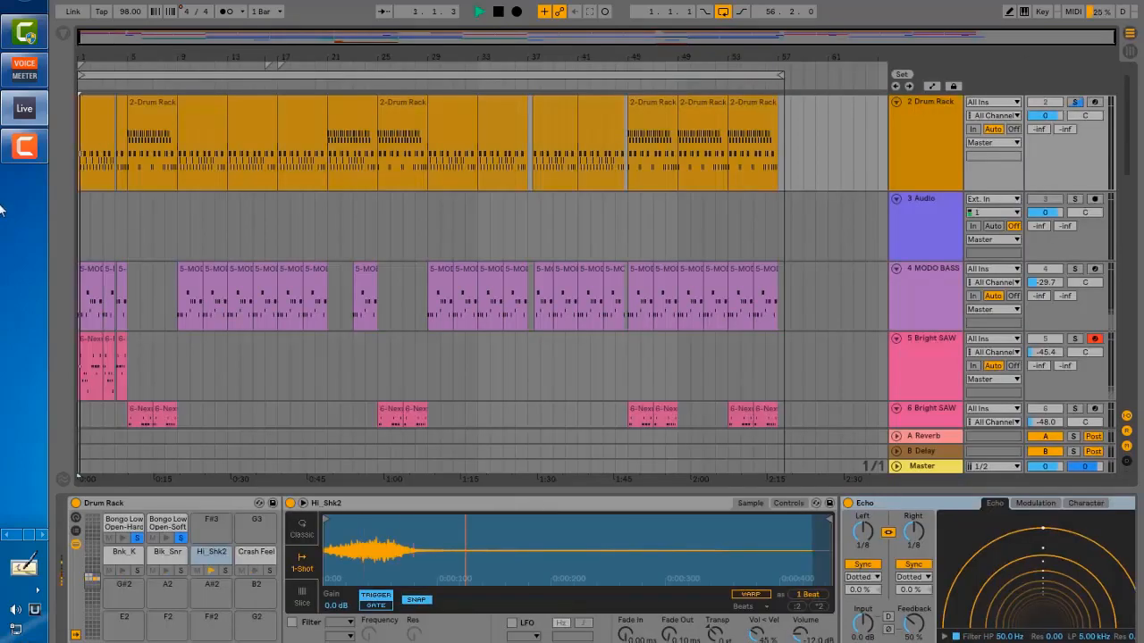
double_click(160, 109)
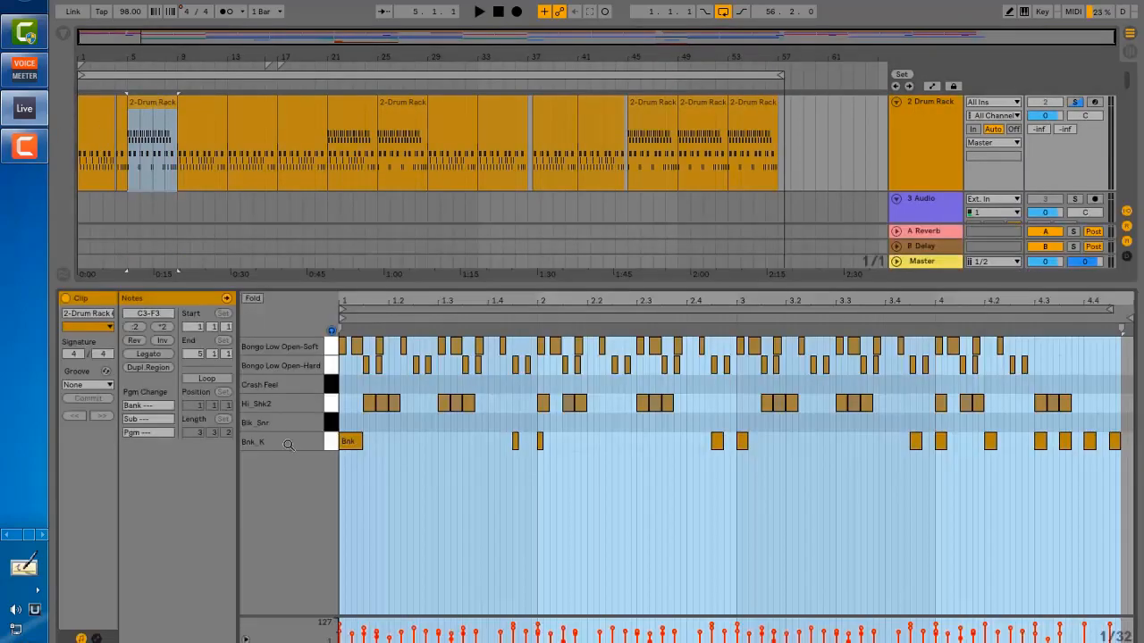
key(space)
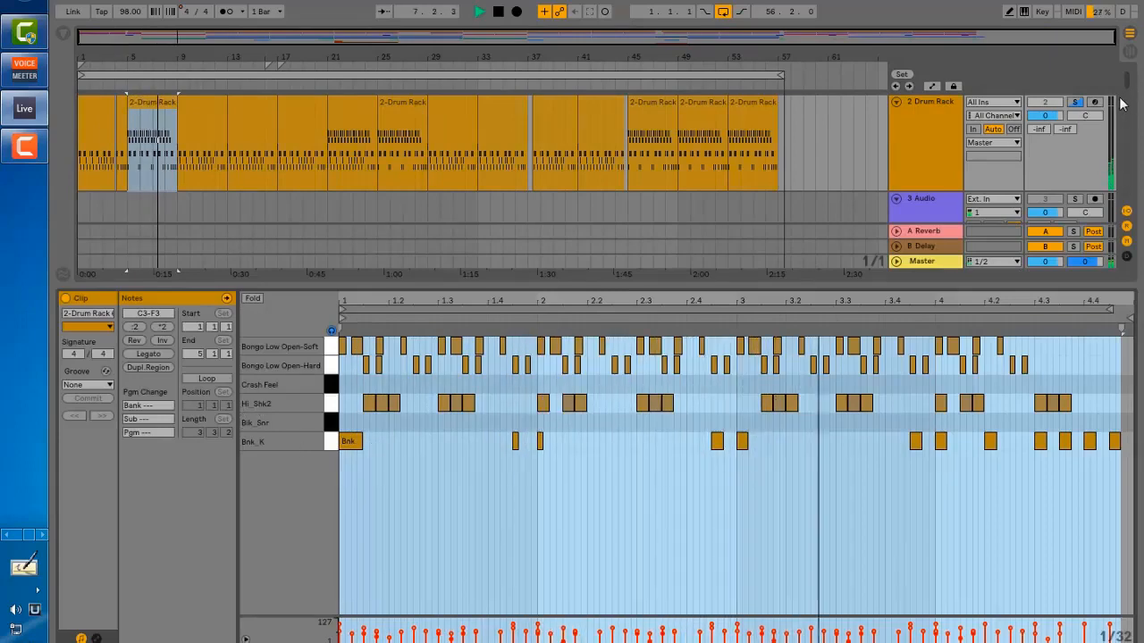
key(space)
Solo only the Bongo Low Open-Hard chain in the Session mixer and play the bar 5 clip in the Arrangement view.
click(1131, 53)
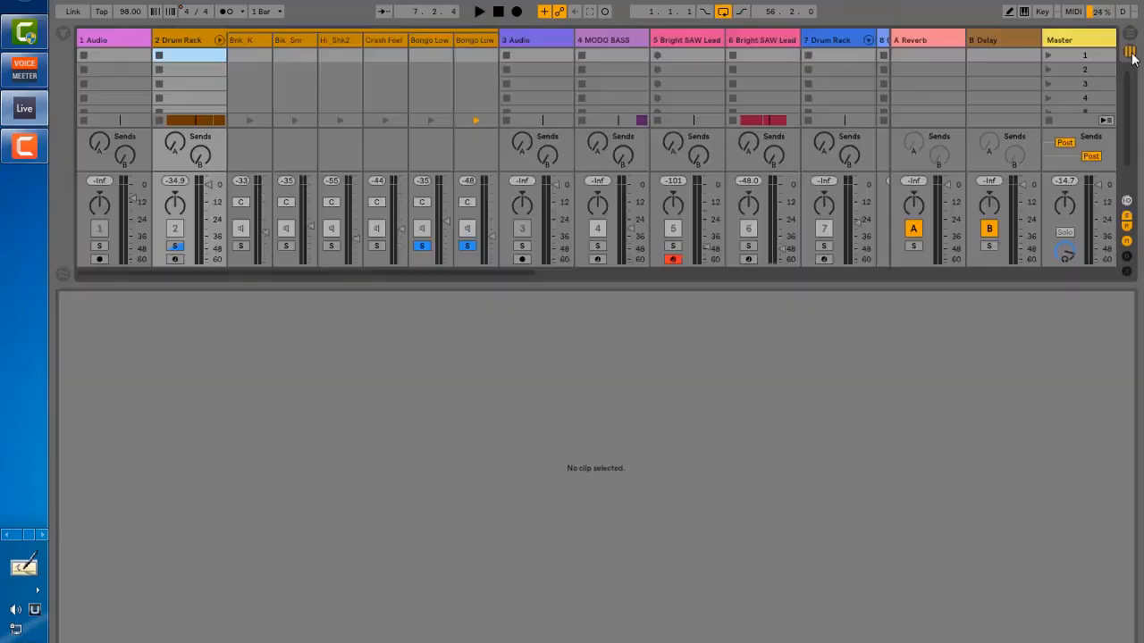
click(467, 245)
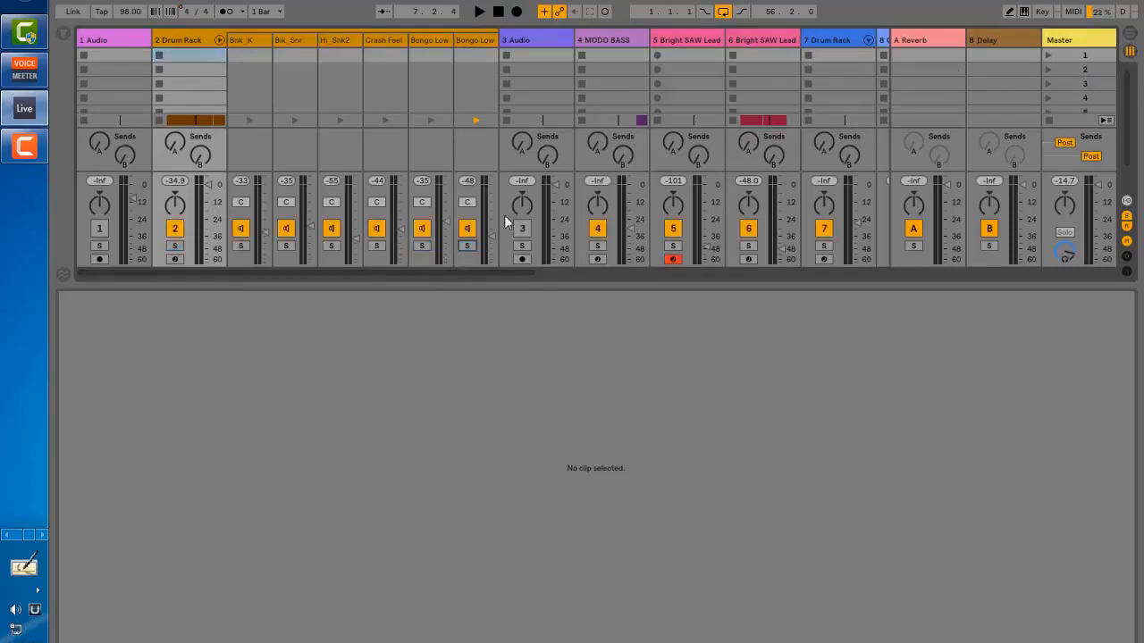
click(421, 246)
click(1130, 49)
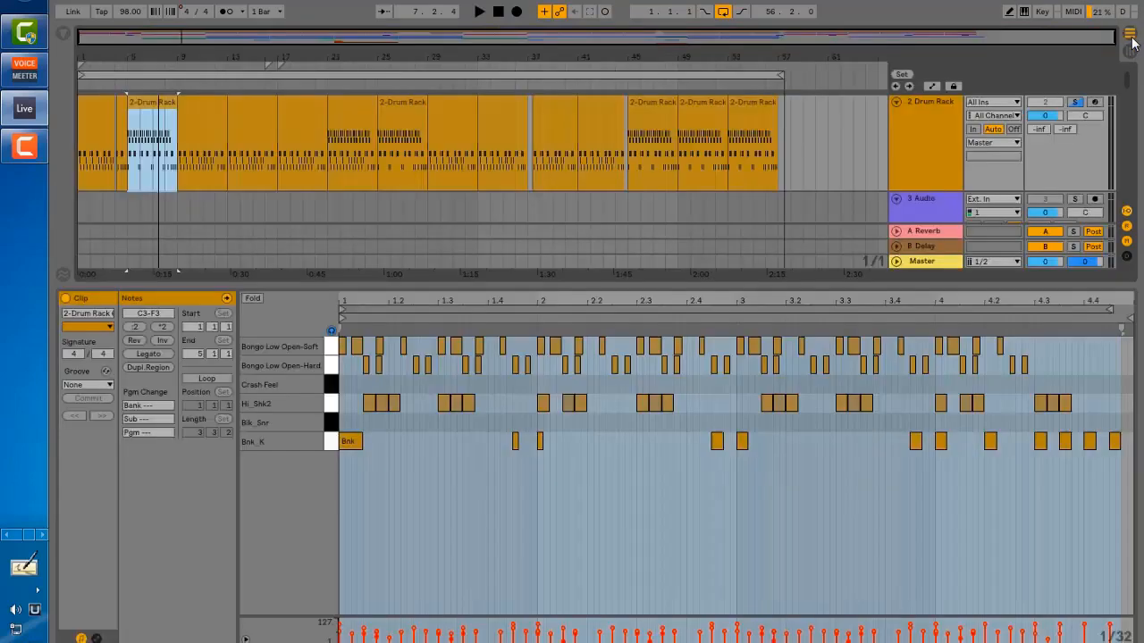
key(space)
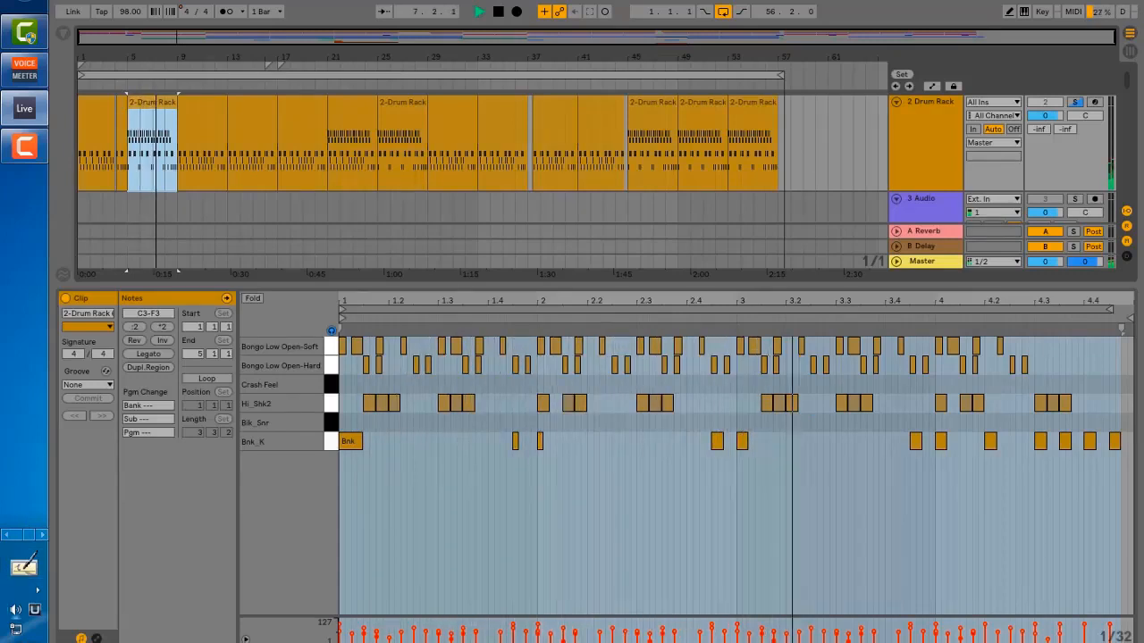
Check the grid options of the Drum Rack clip's note editor without changing them.
right_click(500, 540)
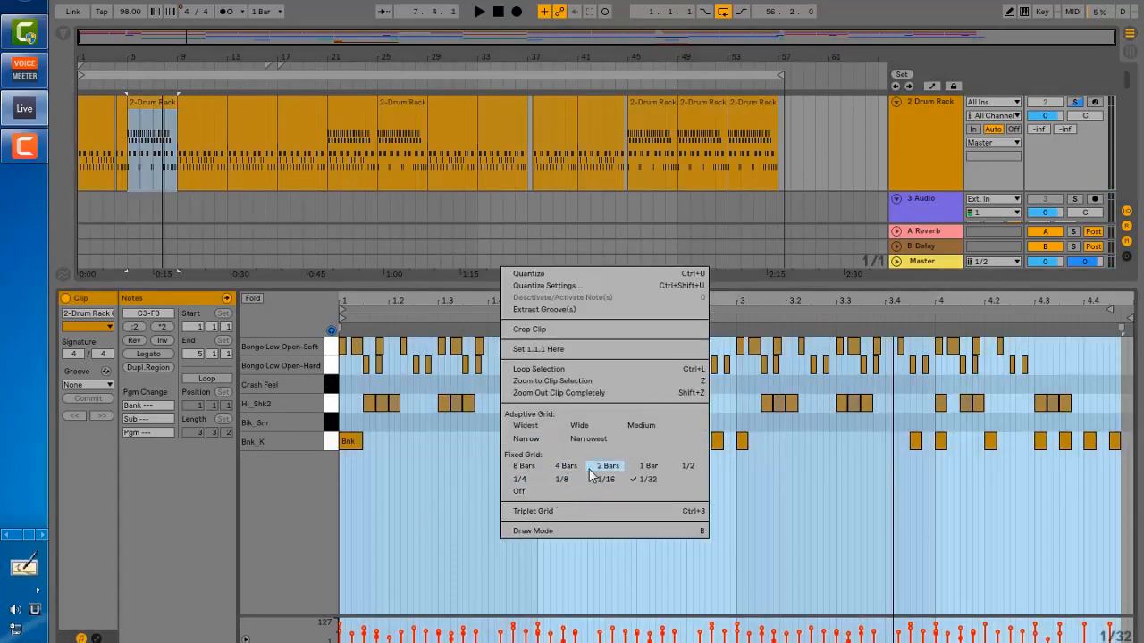
click(428, 525)
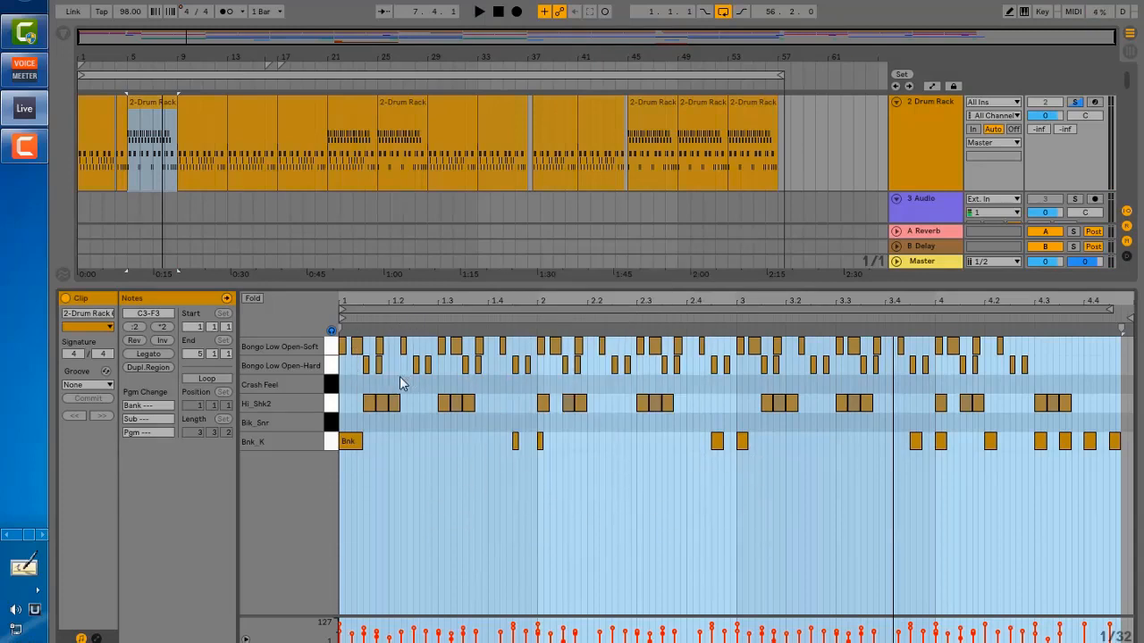
right_click(437, 499)
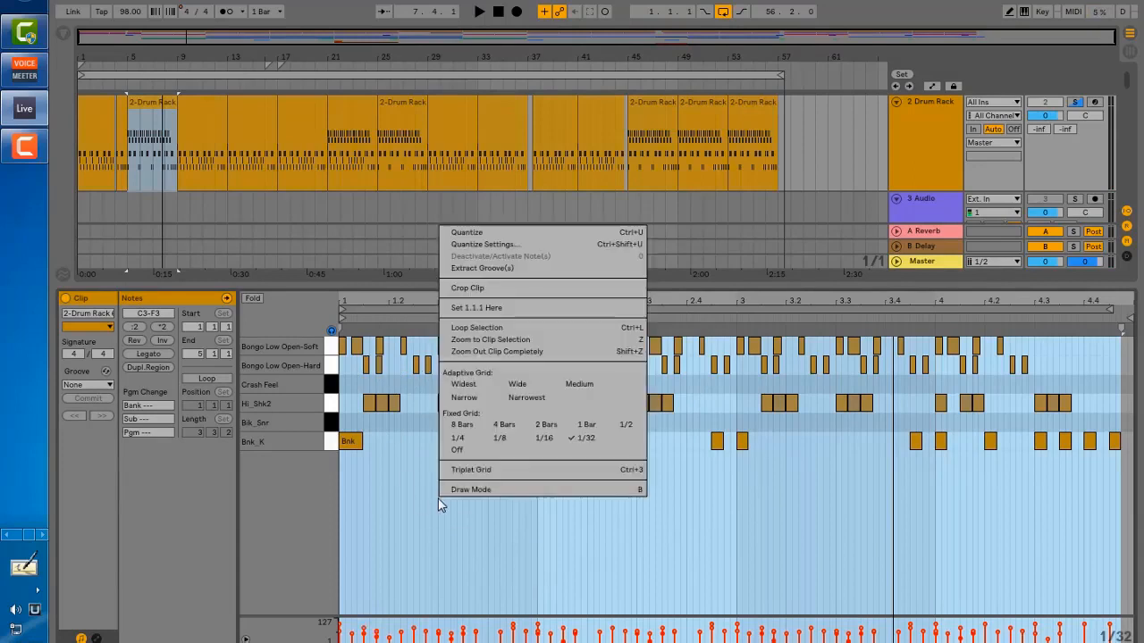
click(396, 557)
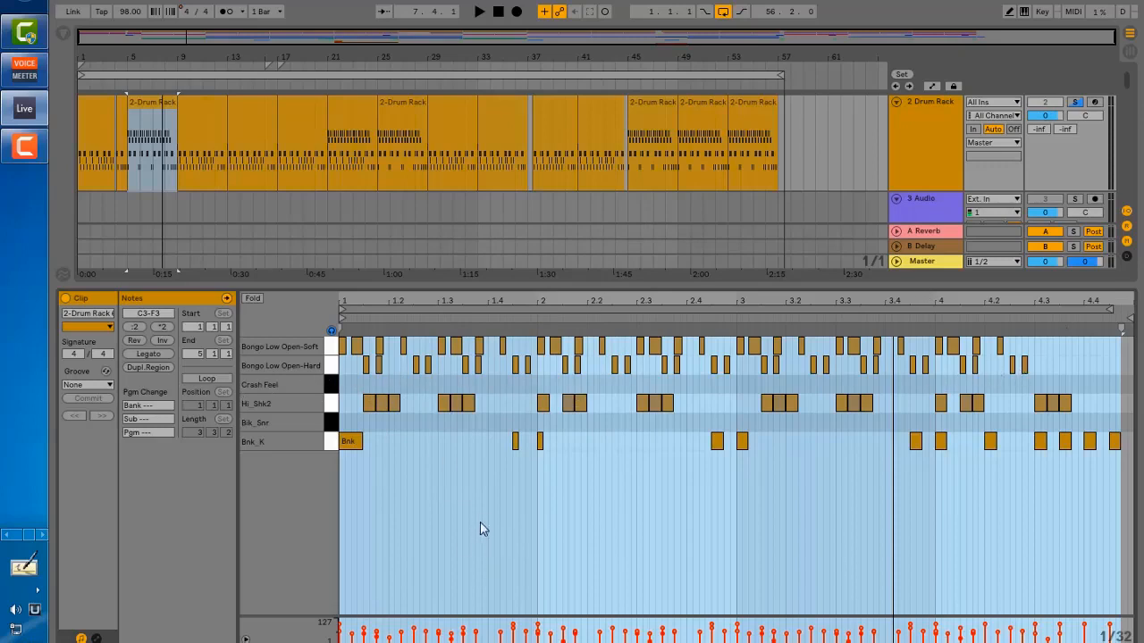
Select all Bongo Low Open-Hard notes in the clip, play them back and stop.
click(330, 365)
key(space)
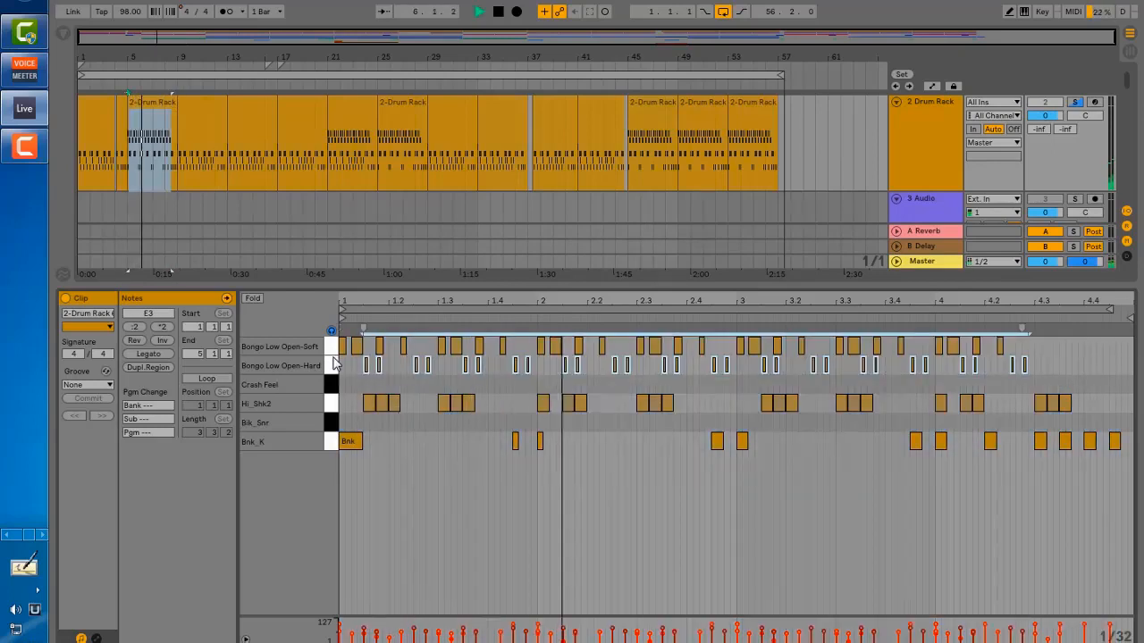
key(space)
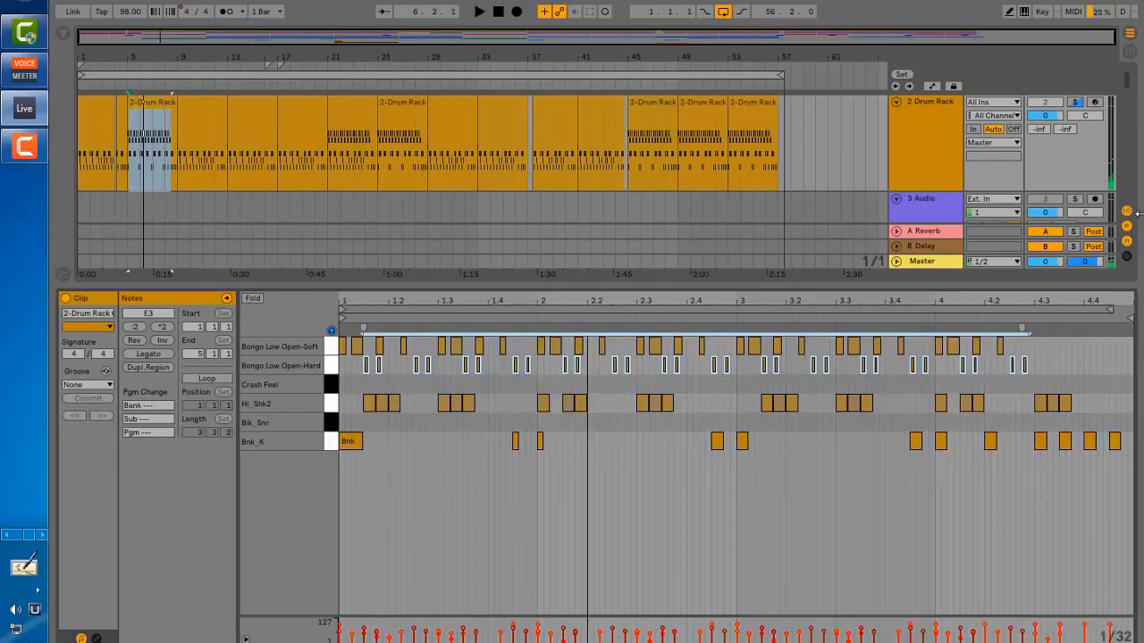
Solo the Bongo Low Open-Soft chain in the Session mixer and play the bar 5 clip in the Arrangement view.
click(1130, 53)
click(470, 246)
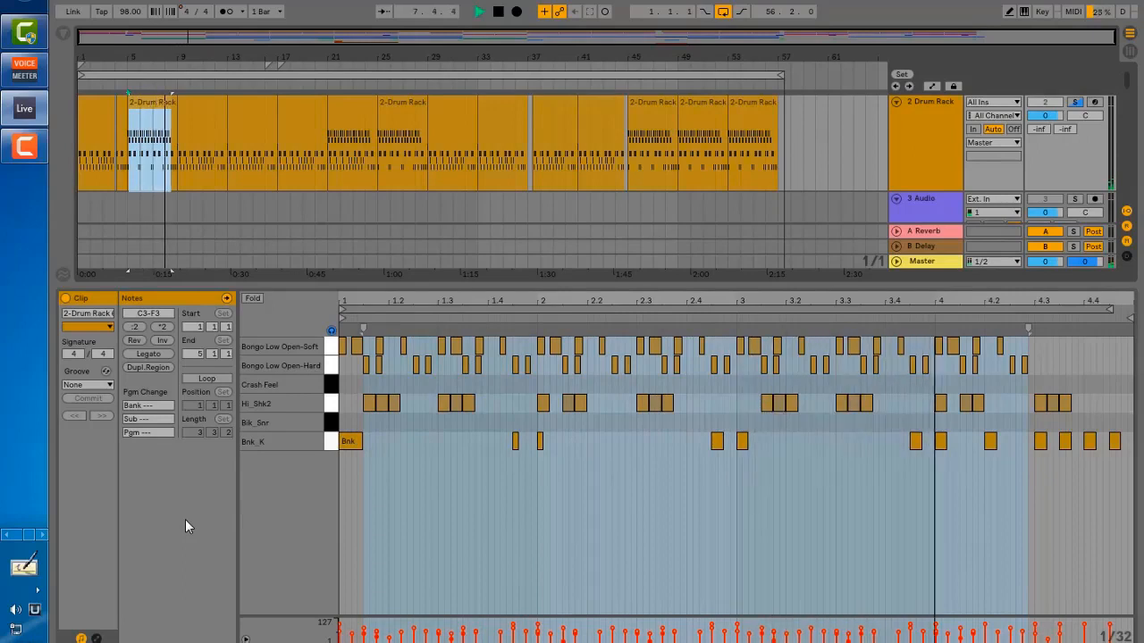
key(space)
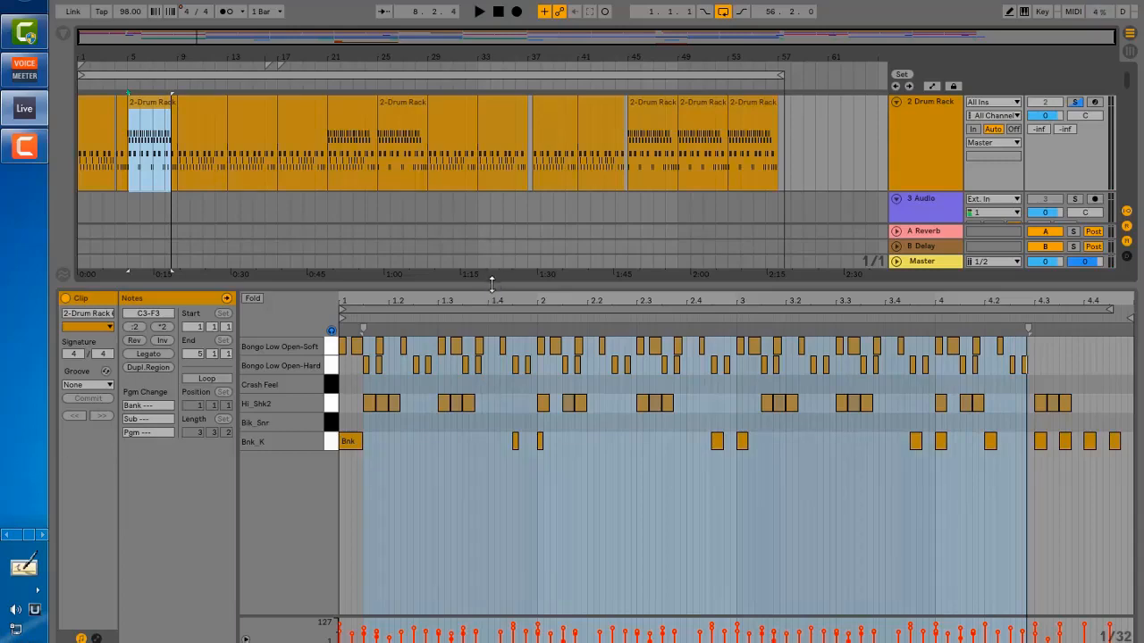
Select the first Drum Rack clip in the arrangement, and select and solo the 4 MODO BASS track.
drag(498, 280, 503, 465)
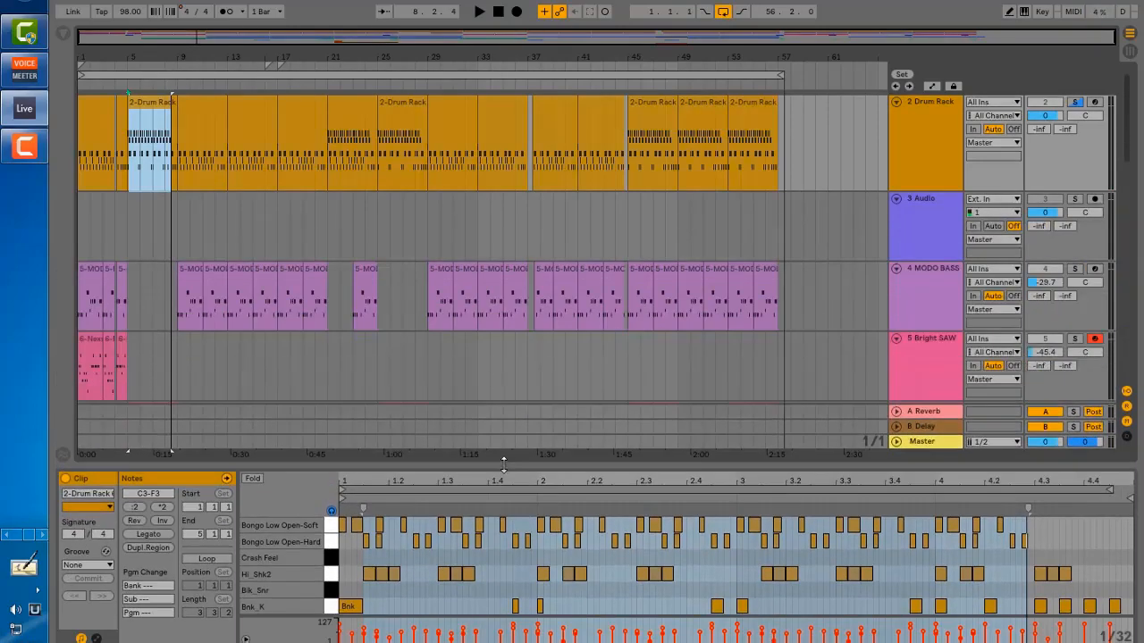
click(99, 109)
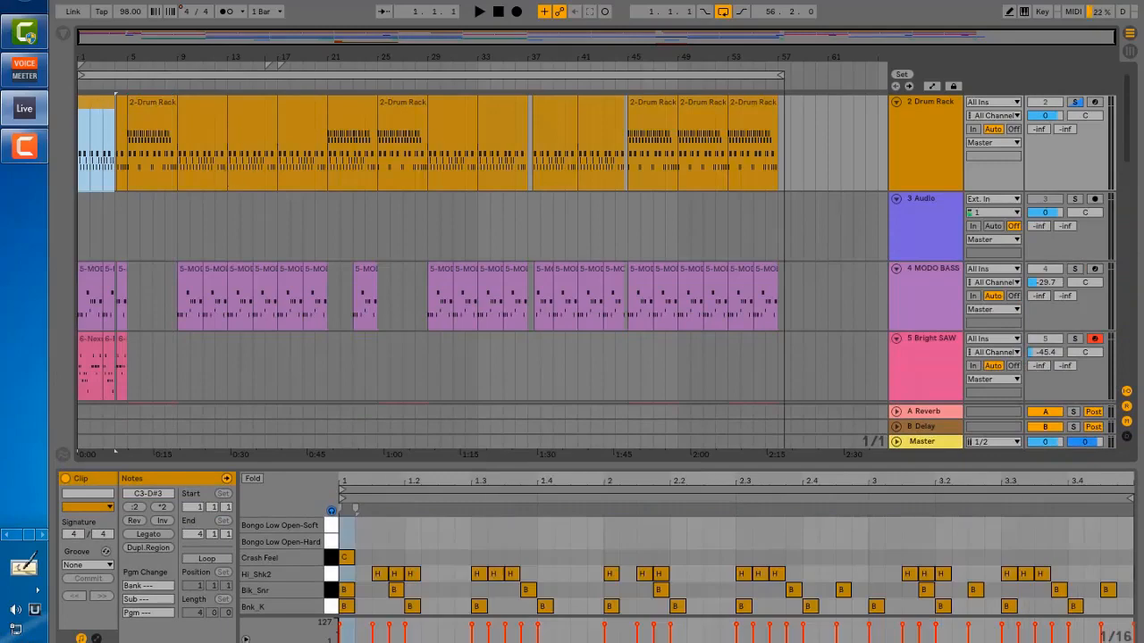
scroll(679, 174, down, 2)
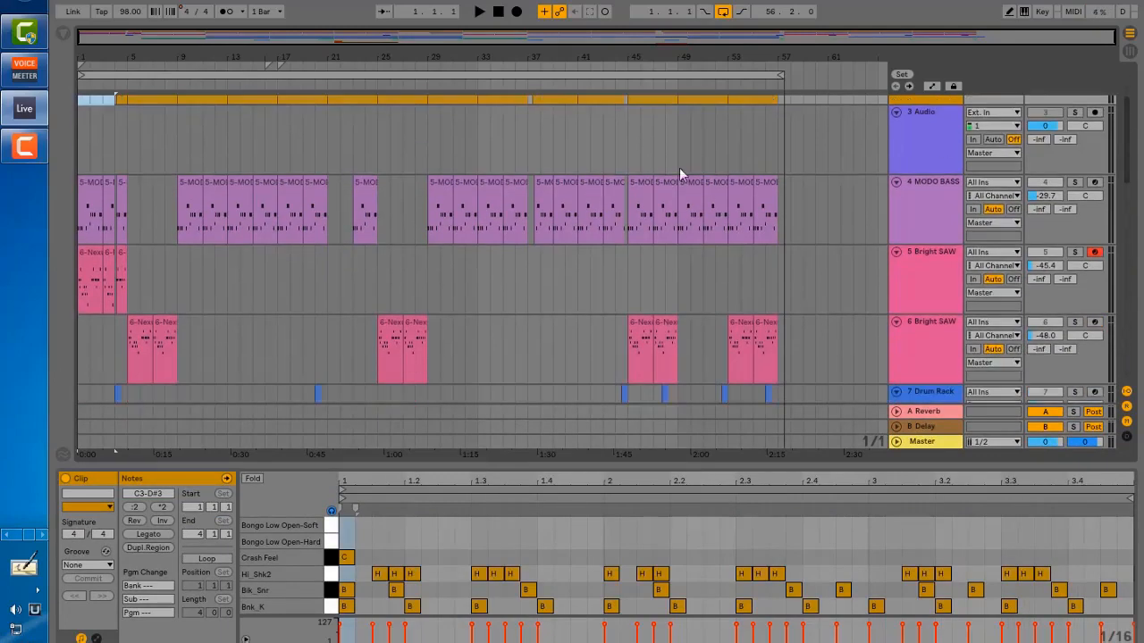
click(931, 203)
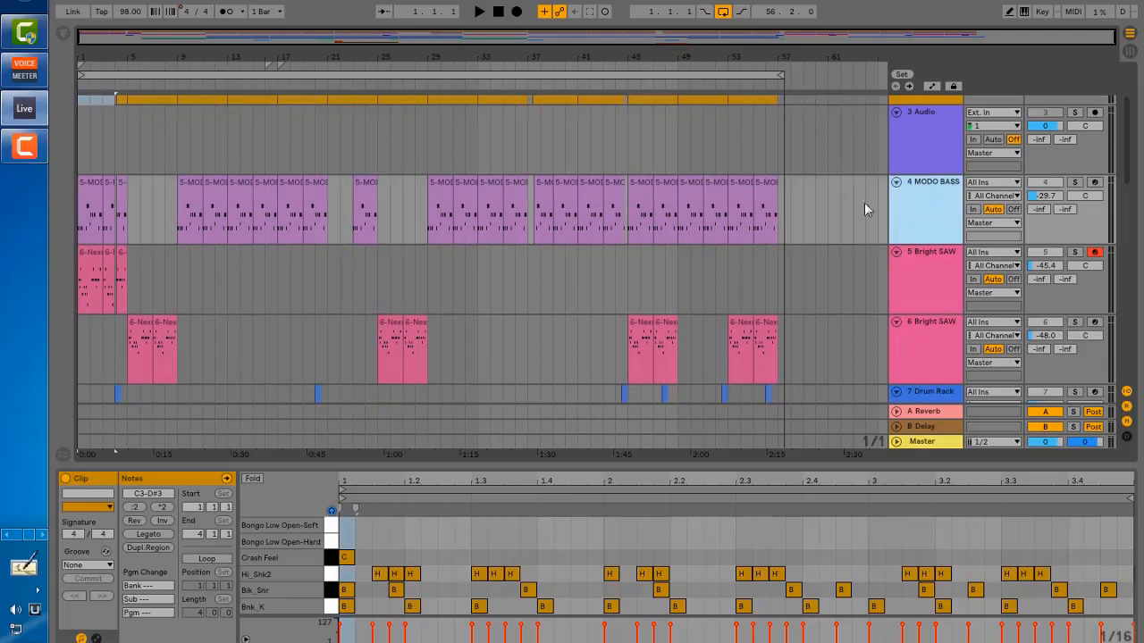
click(1076, 184)
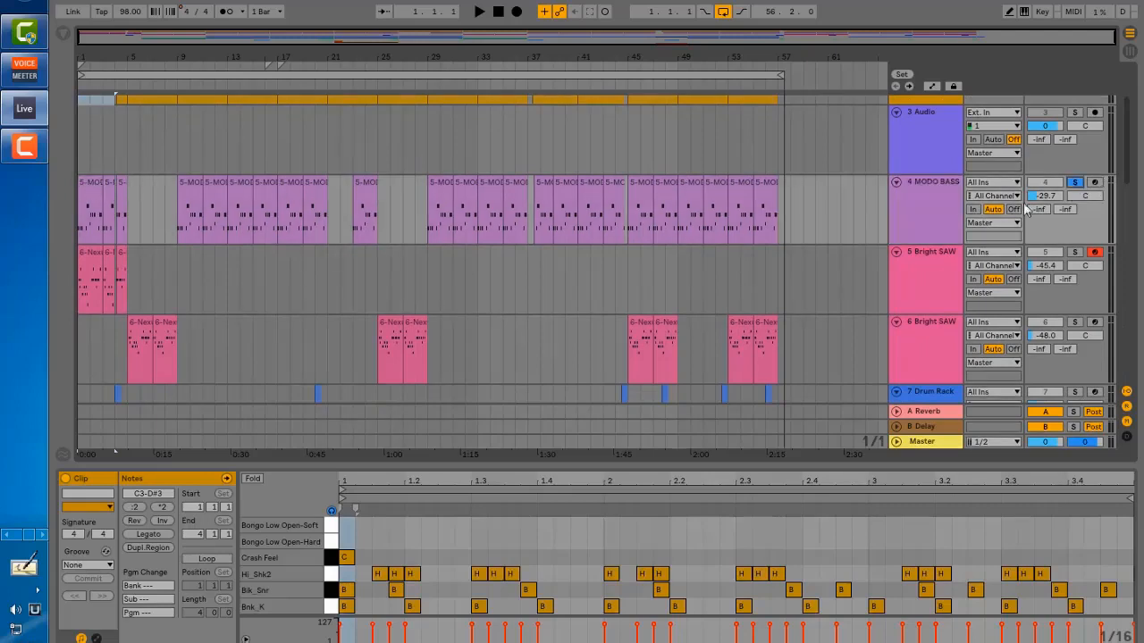
Open the first MODO BASS clip in an enlarged note editor, select its F2 notes and play the bass line.
click(93, 198)
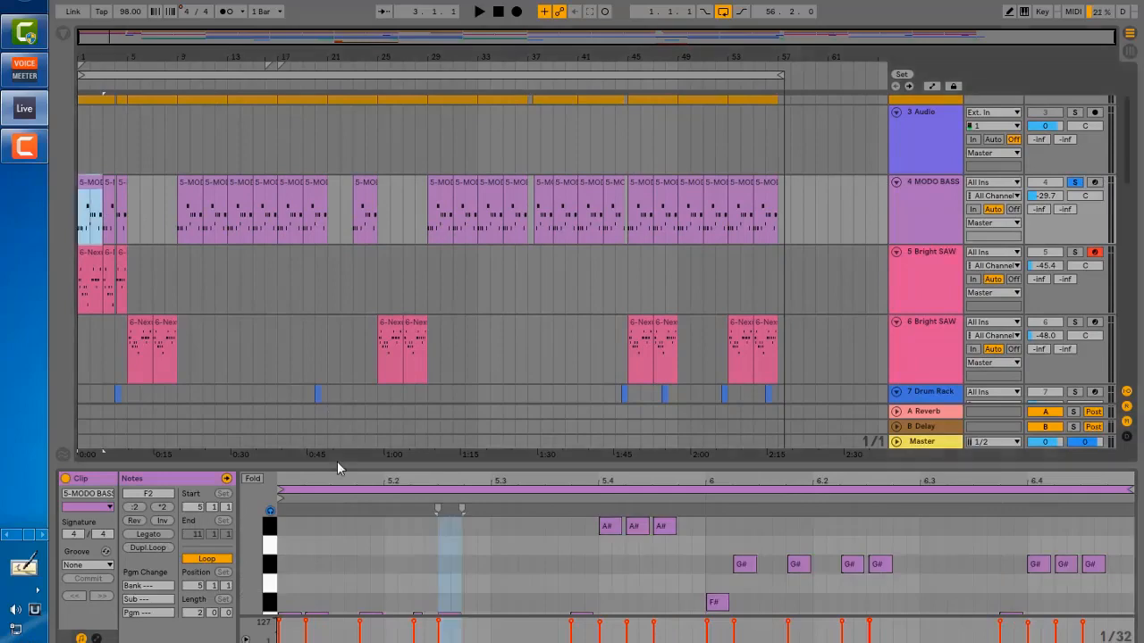
drag(340, 478, 284, 131)
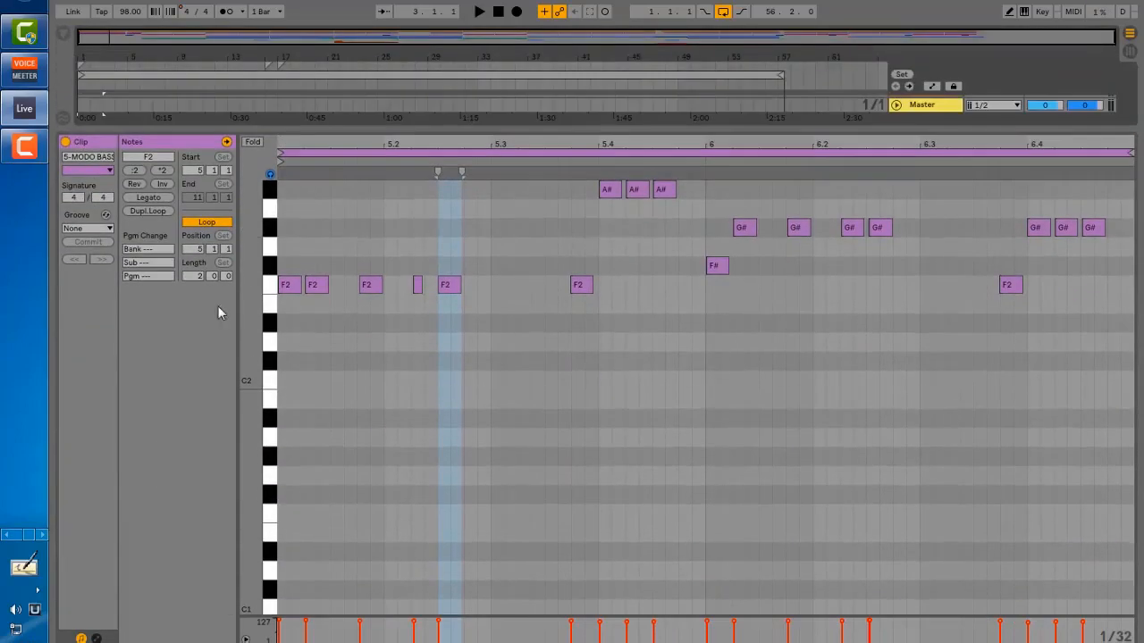
drag(257, 262, 257, 370)
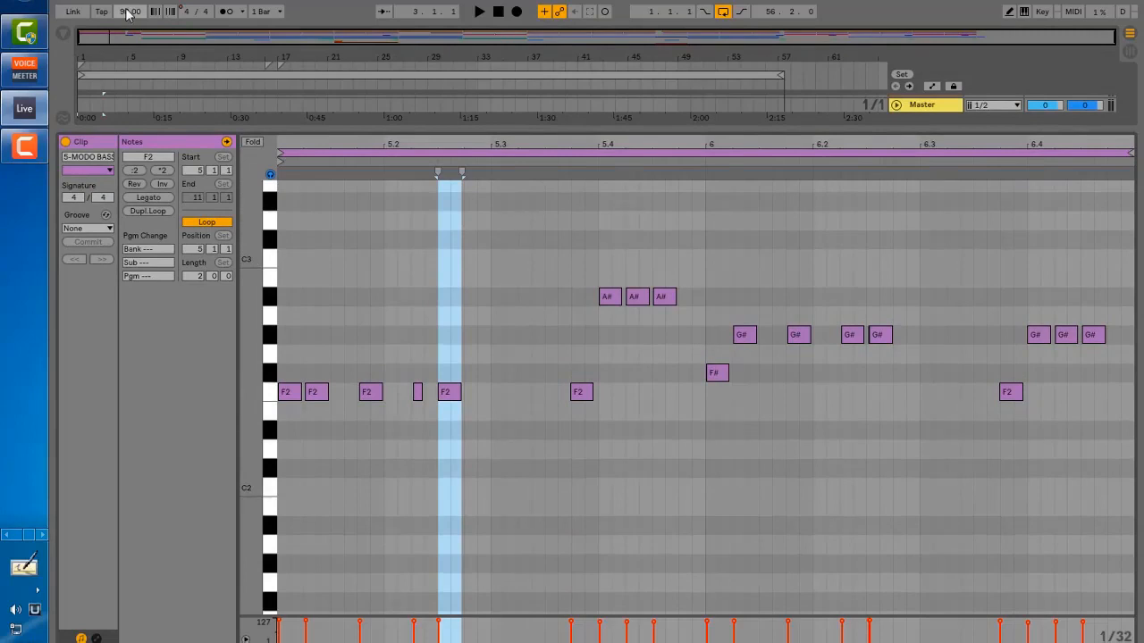
click(249, 392)
key(space)
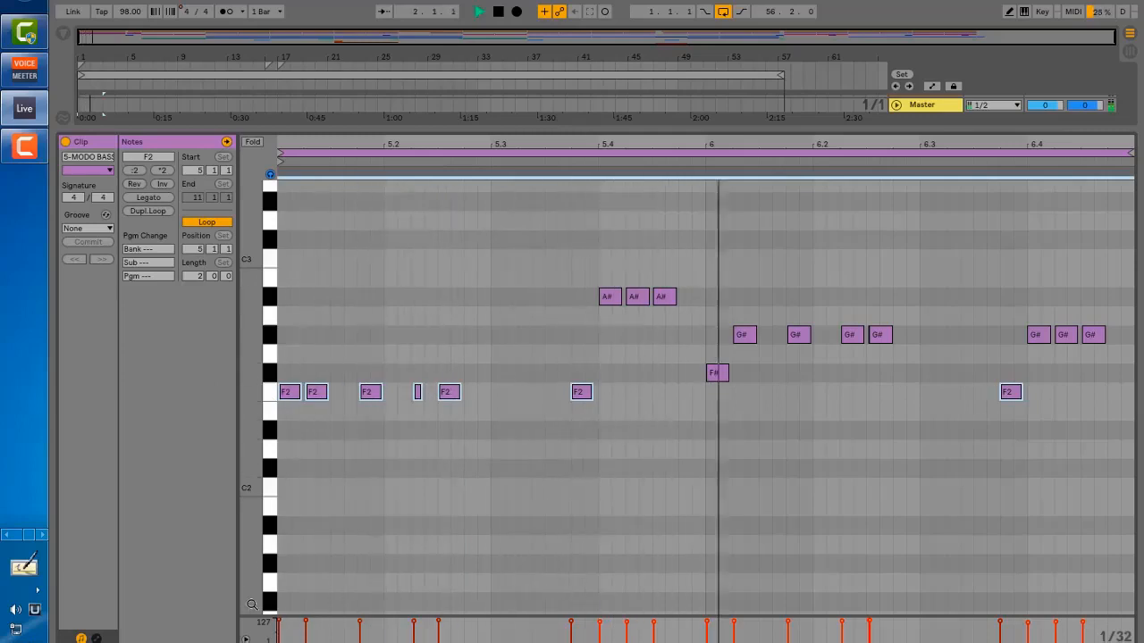
Play the soloed bass line twice with both bars of the clip in sight, stopping after each pass.
drag(351, 144, 346, 207)
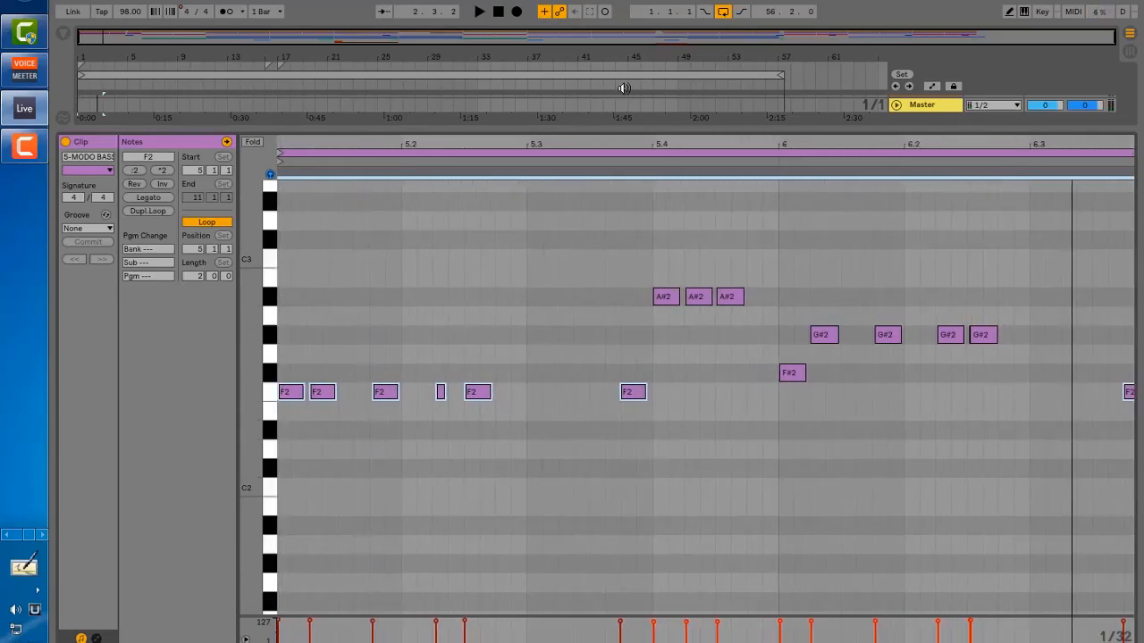
drag(608, 139, 545, 205)
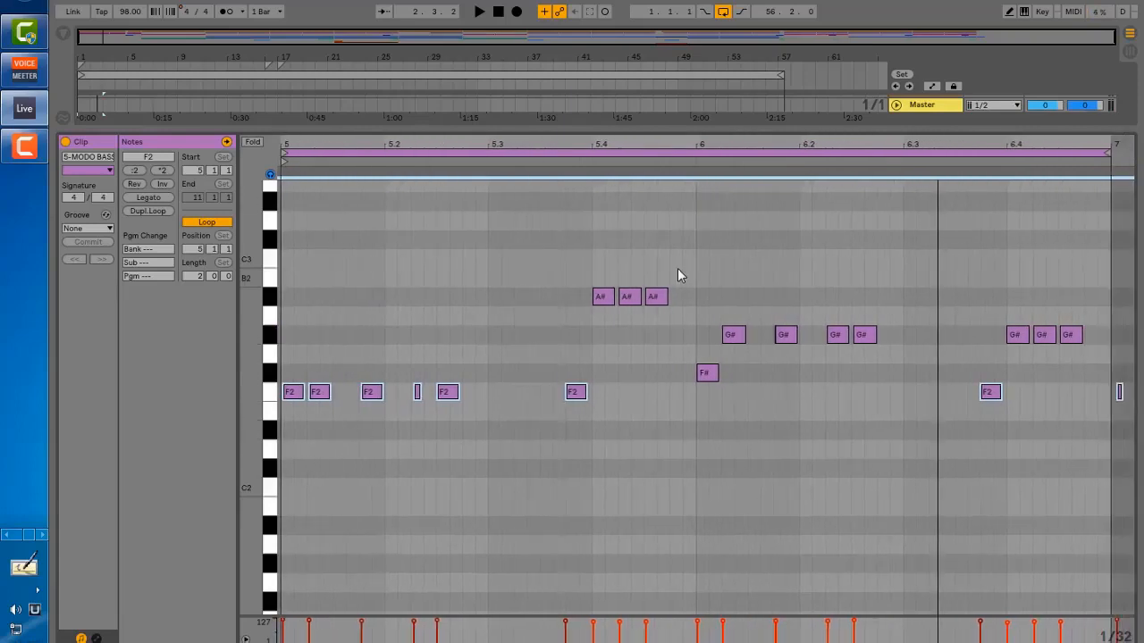
key(space)
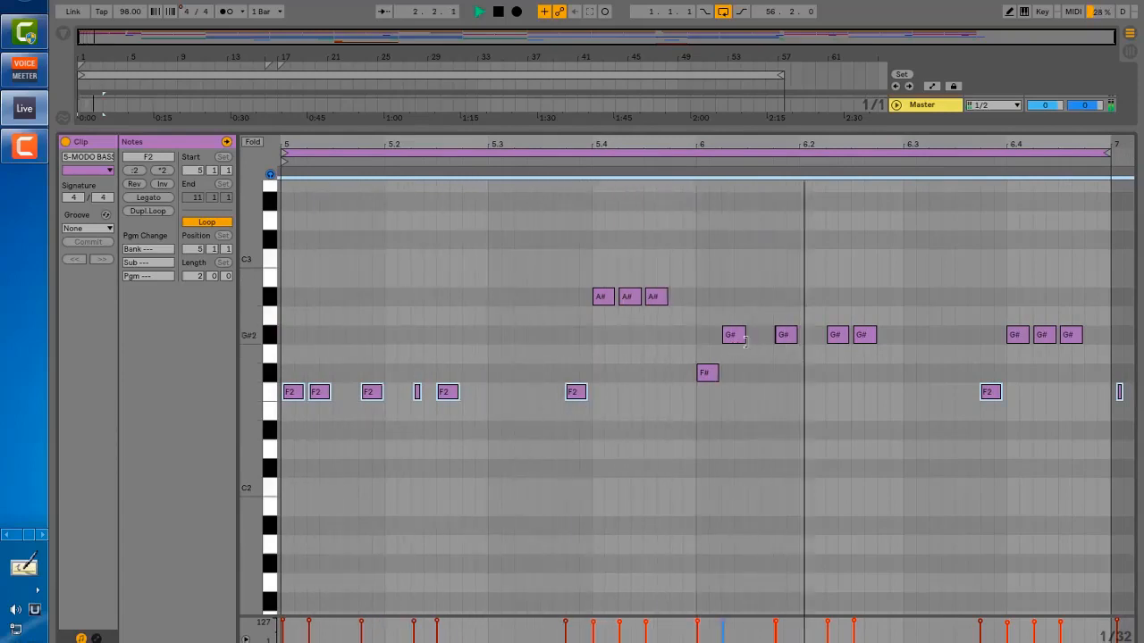
key(space)
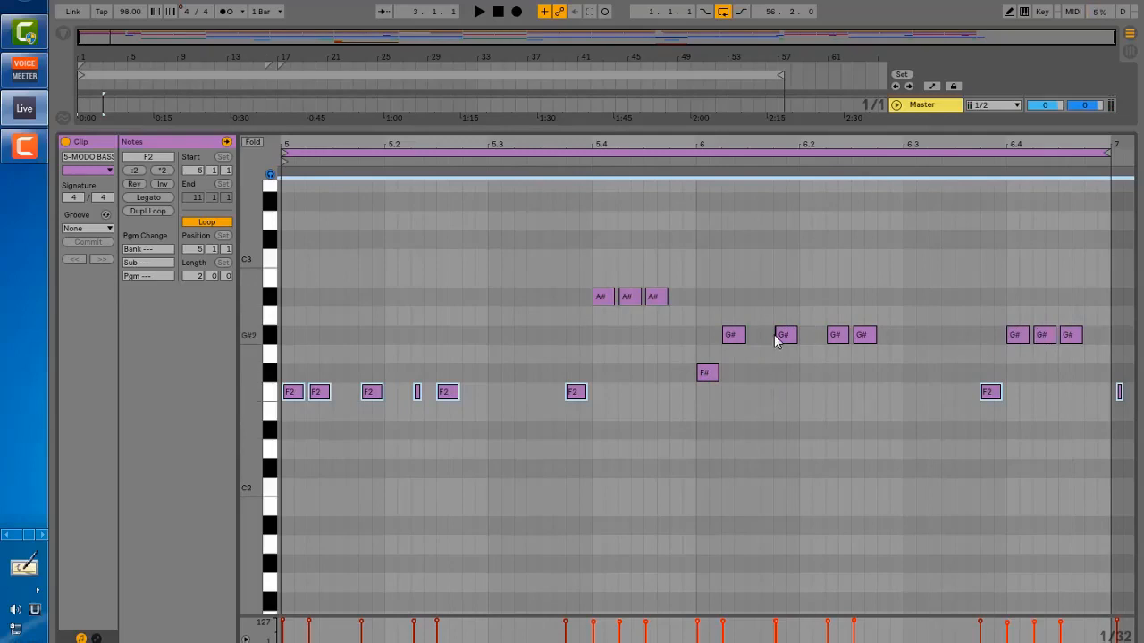
key(space)
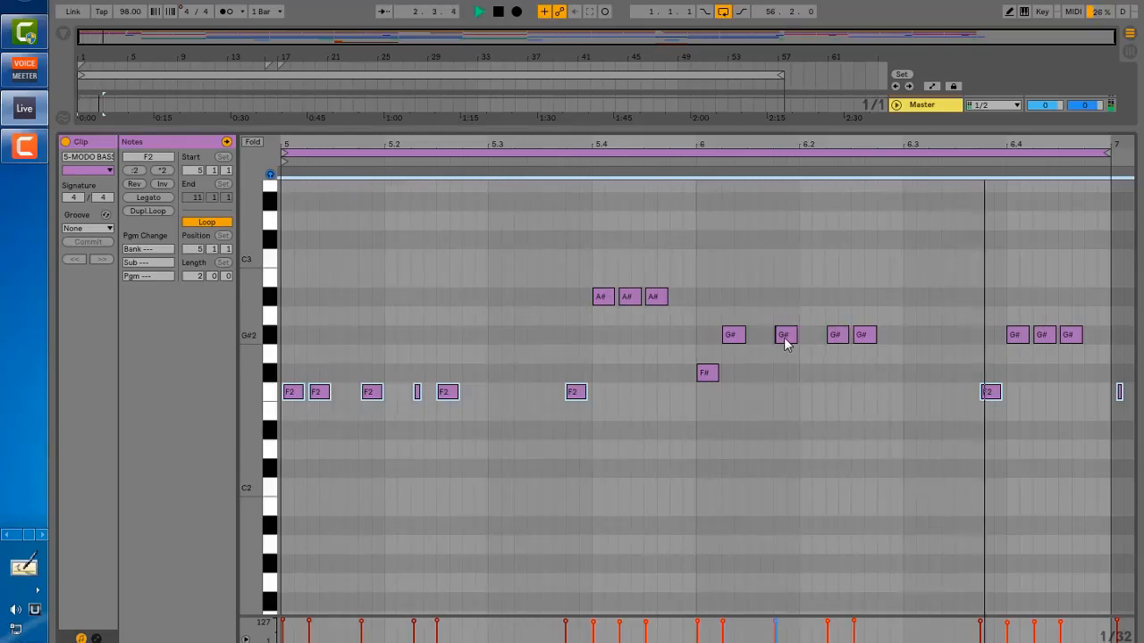
key(space)
Select the second MODO BASS clip in the arrangement, play the bass from there and stop.
drag(566, 132, 563, 408)
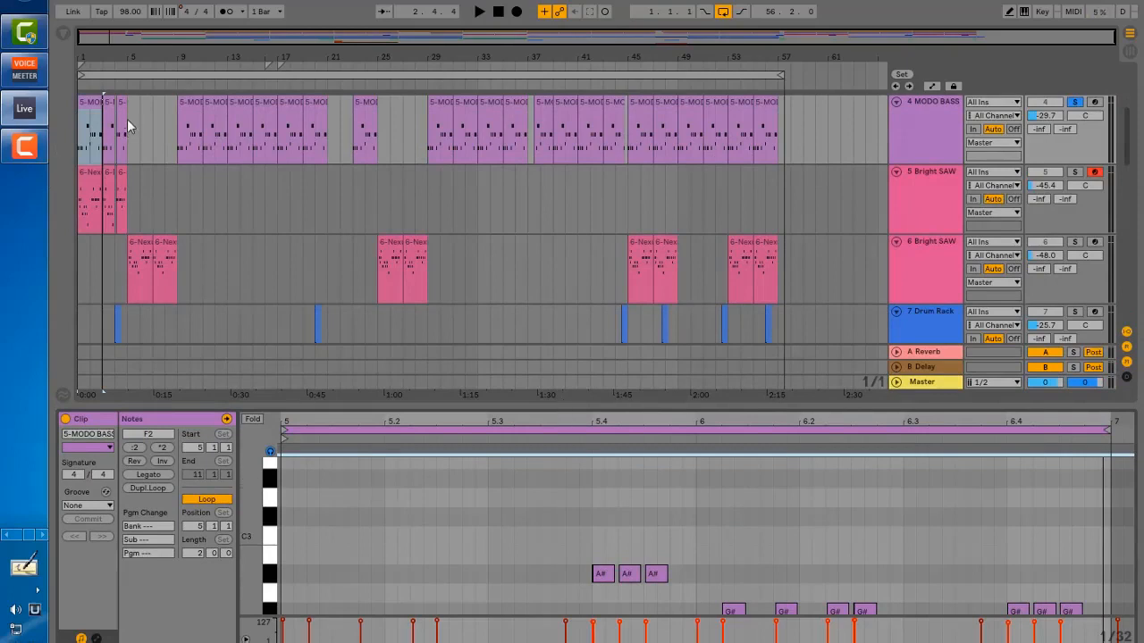
click(107, 102)
key(space)
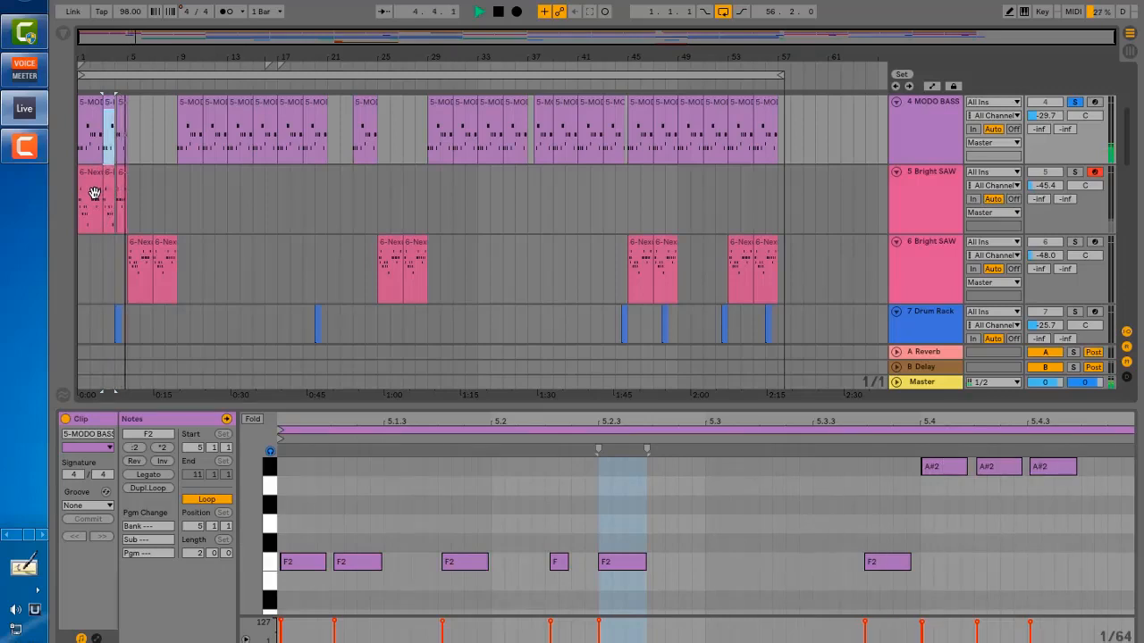
key(space)
Open the first clip of the 5 Bright SAW track and show the track's device chain.
click(84, 179)
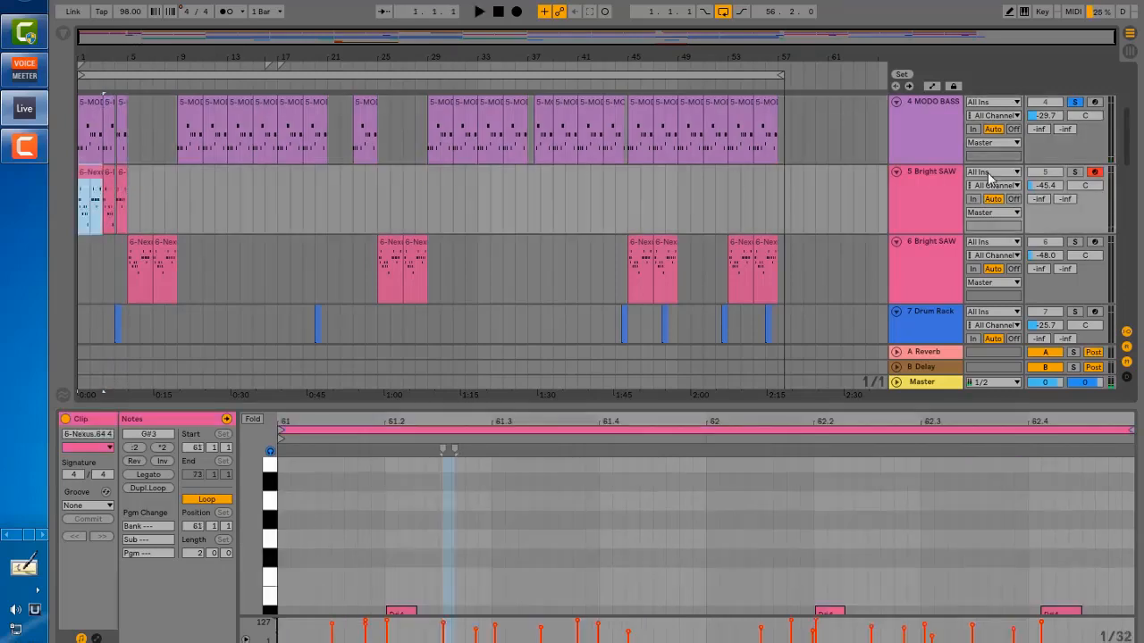
click(926, 189)
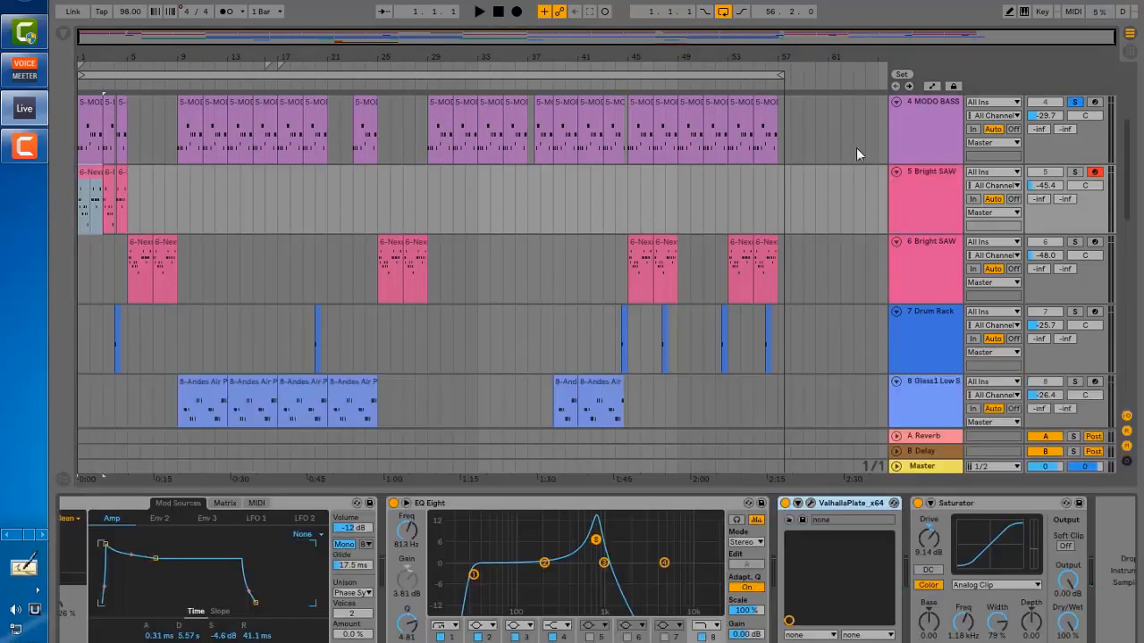
Solo the 5 Bright SAW track, play its opening bars, stop and remove the solo.
click(936, 175)
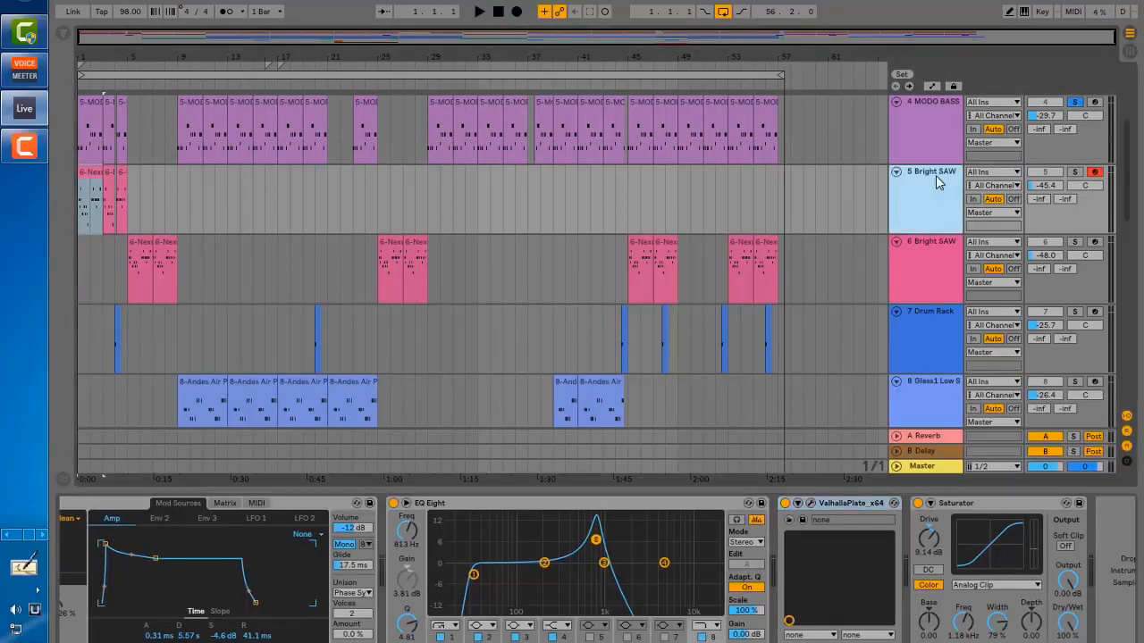
click(1075, 172)
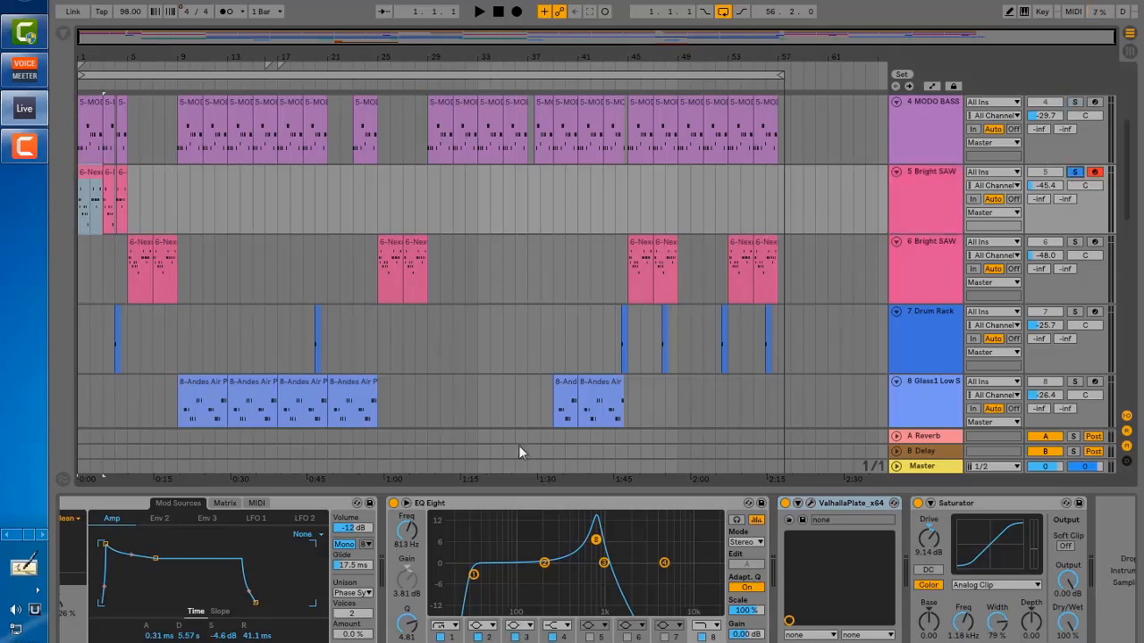
key(space)
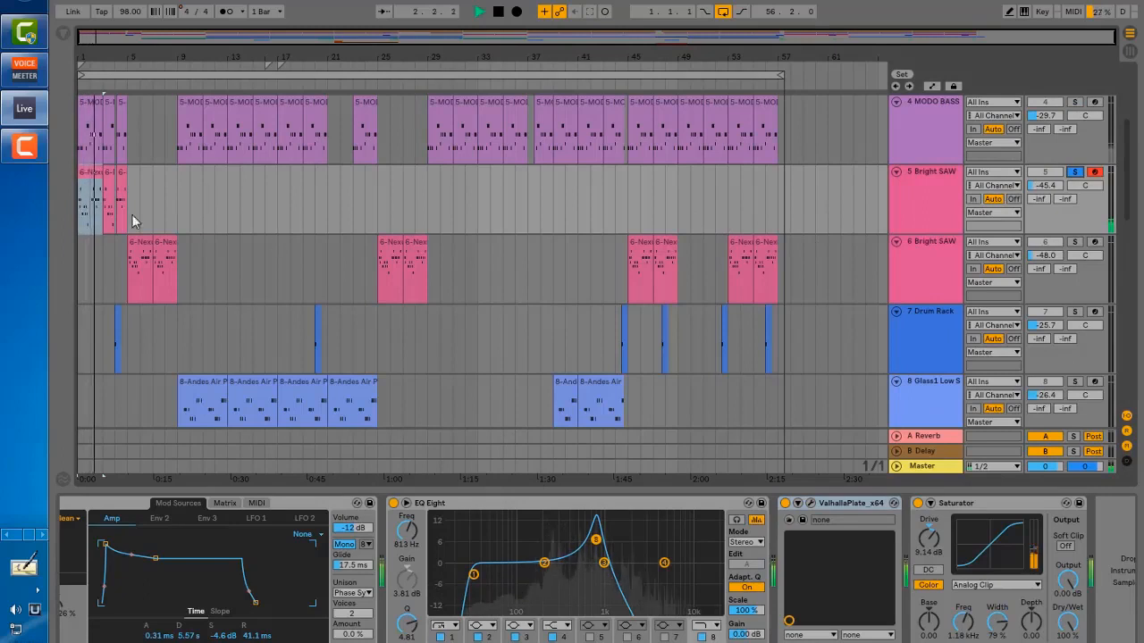
key(space)
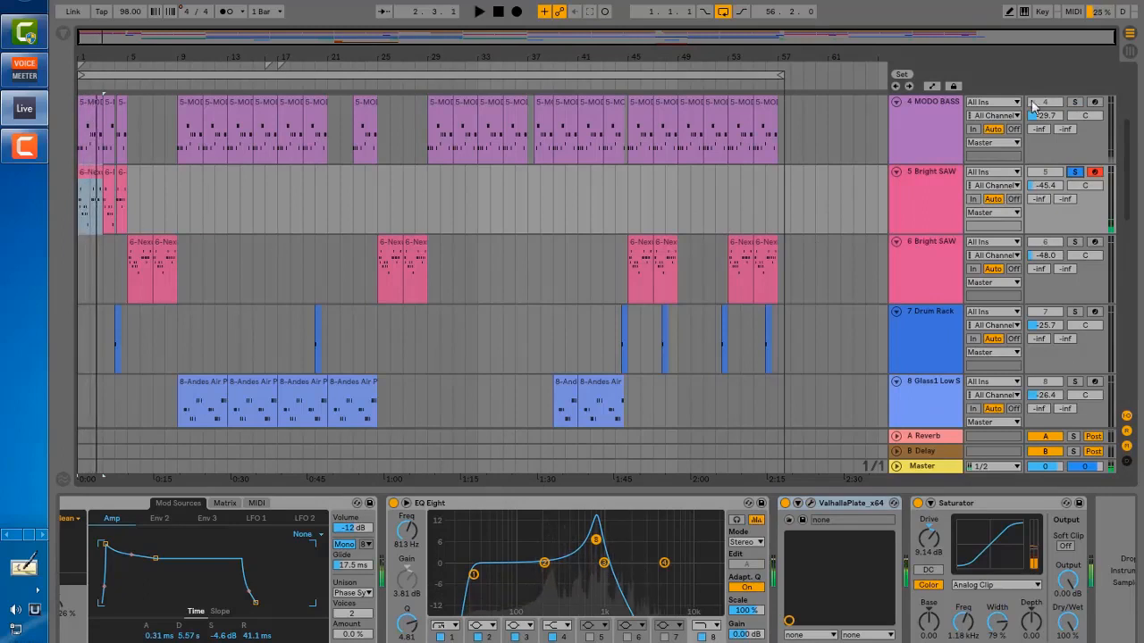
click(1075, 172)
Open the MODO BASS instrument on the 4 MODO BASS track, play briefly, examine its Devil Bass model settings and close it.
click(913, 118)
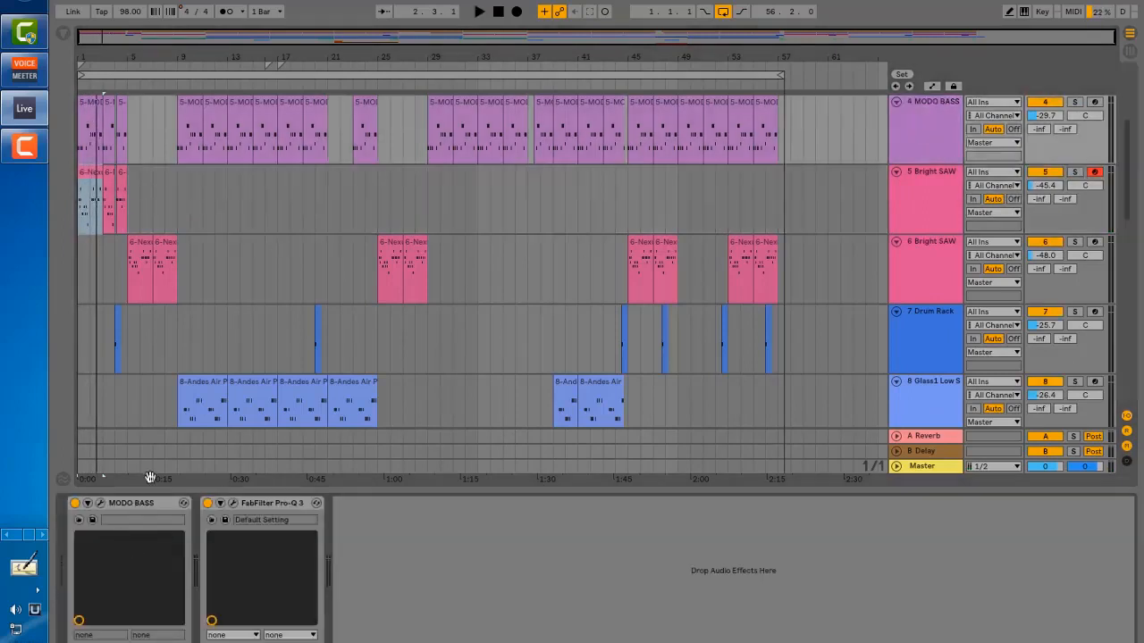
click(97, 504)
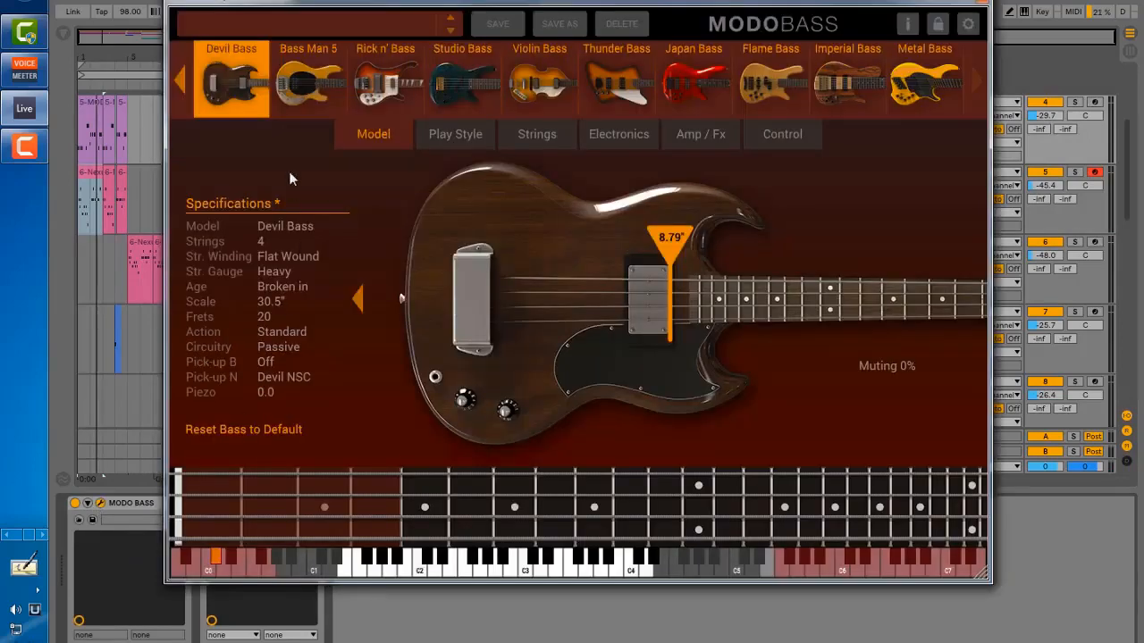
key(space)
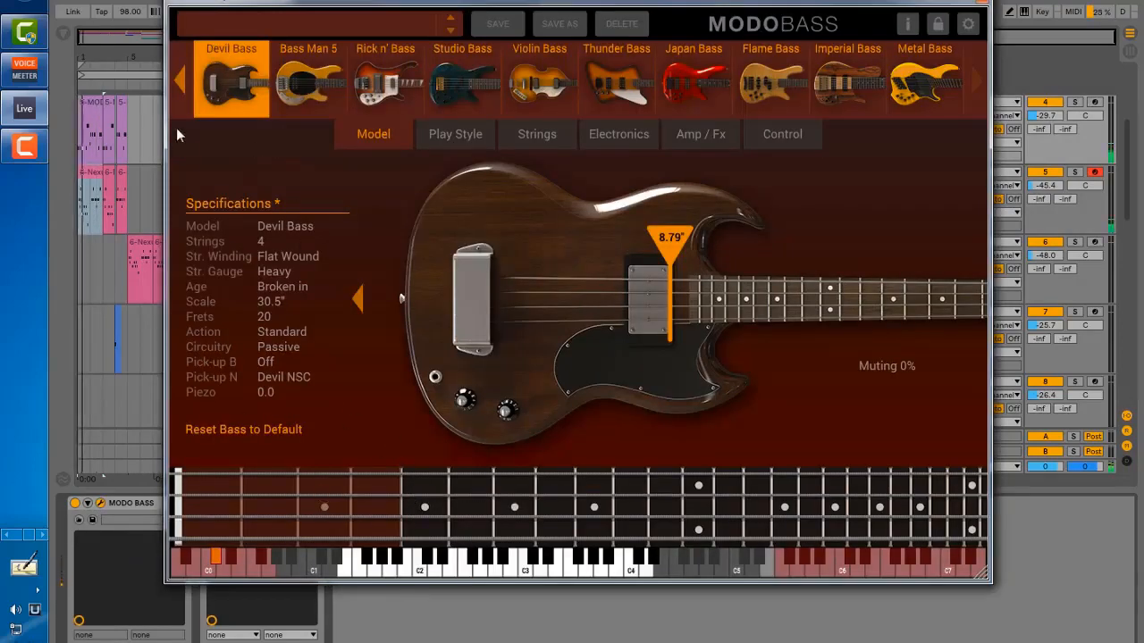
drag(349, 4, 371, 170)
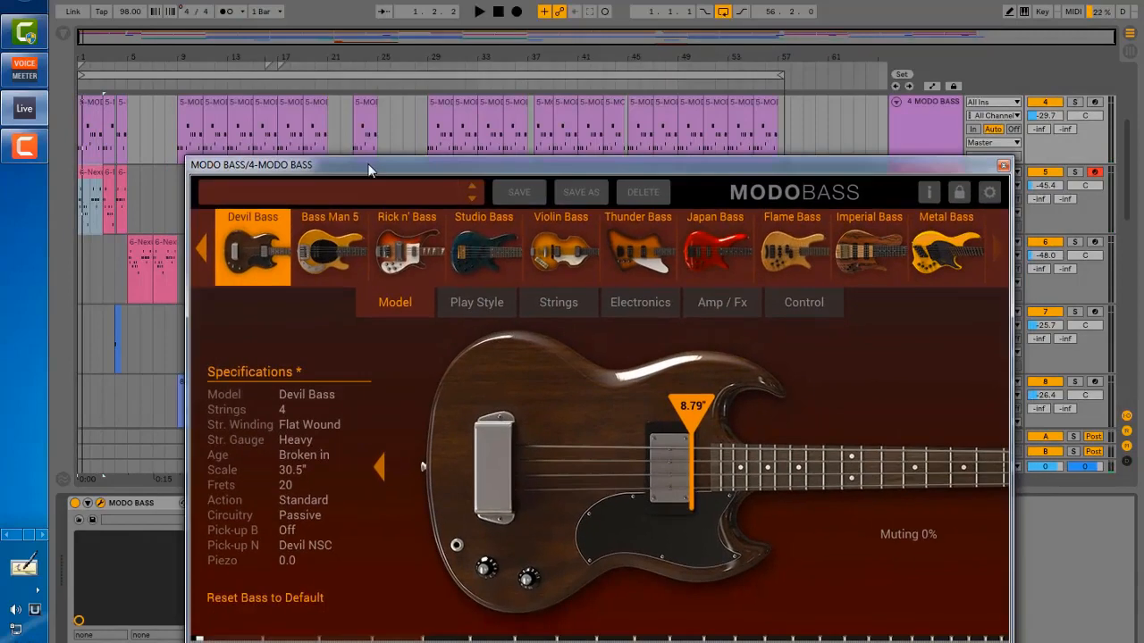
drag(585, 158, 576, 117)
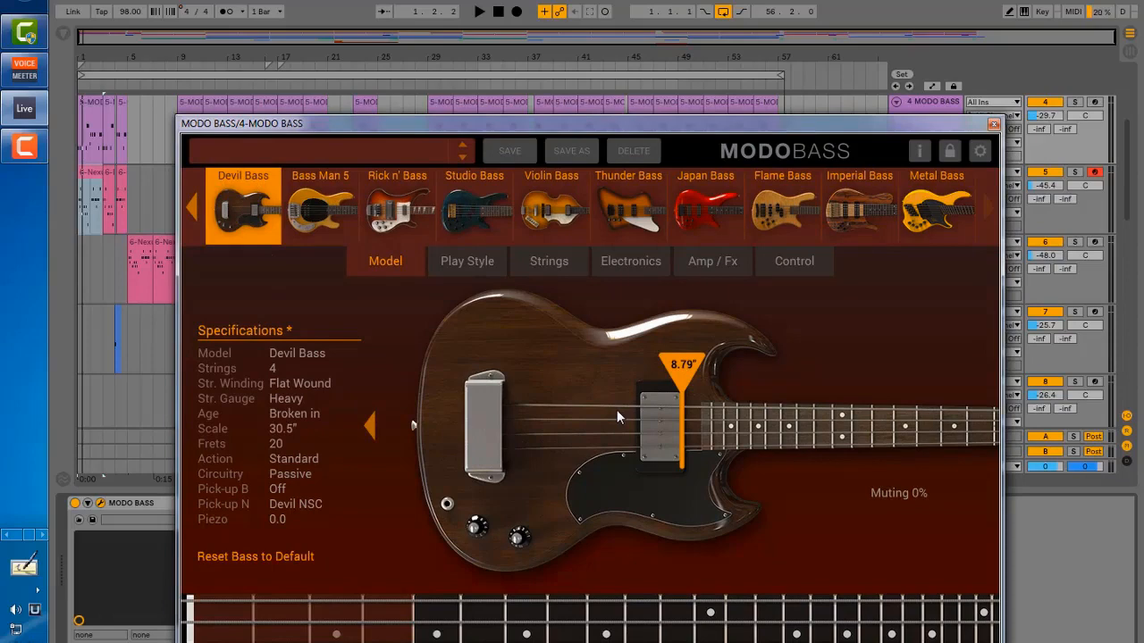
click(993, 124)
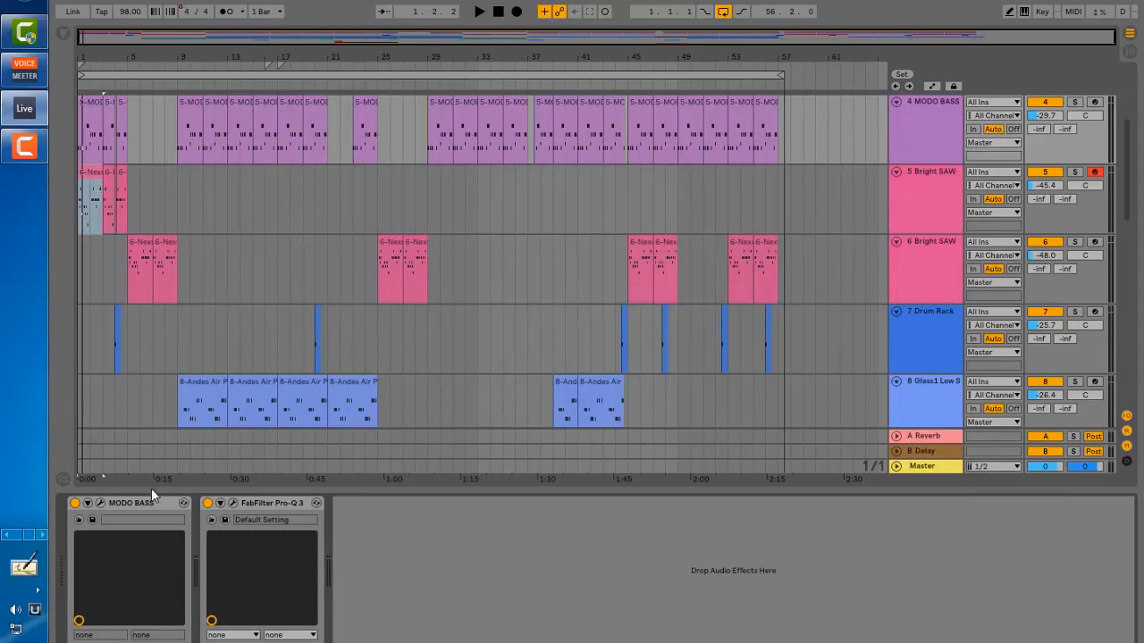
Open FabFilter Pro-Q 3 on the 4 MODO BASS track, inspect its EQ curve during playback and close it.
click(233, 505)
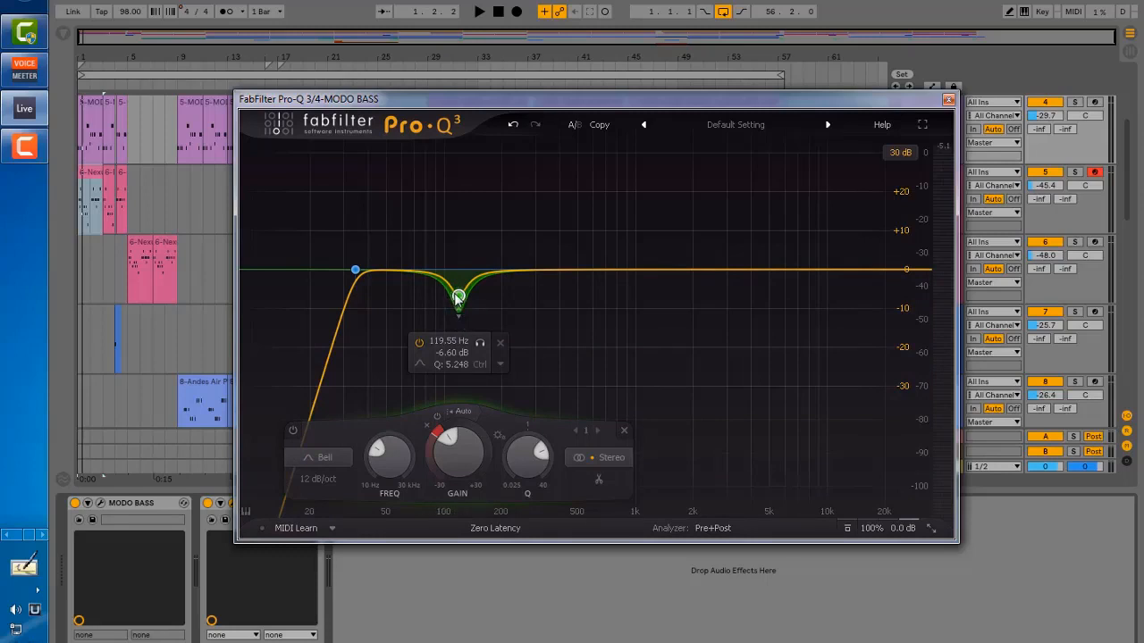
key(space)
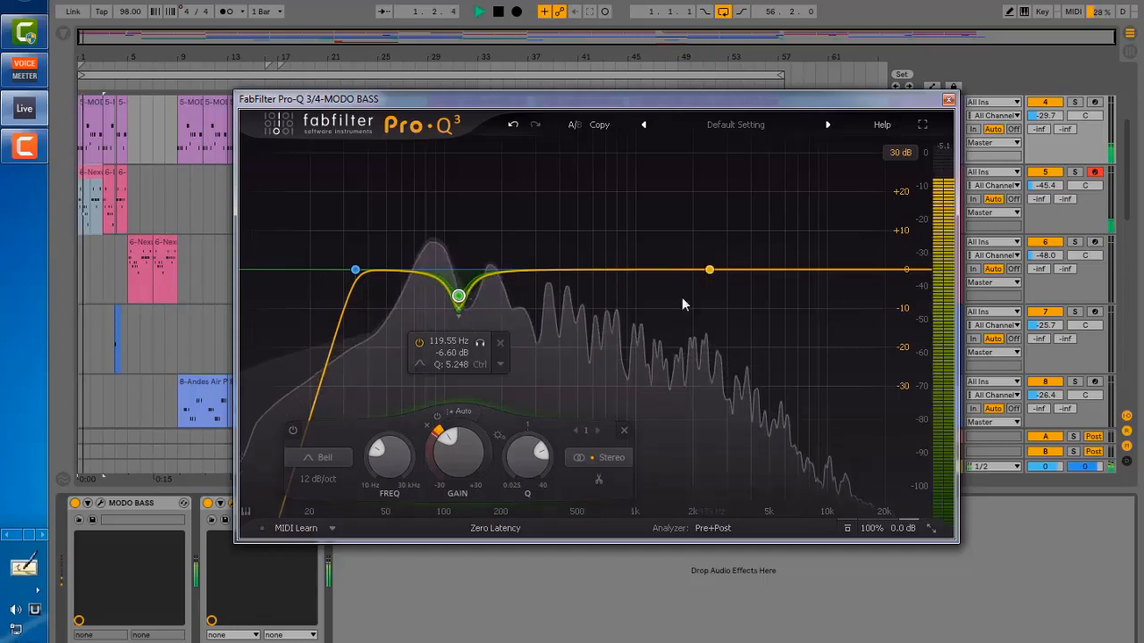
key(space)
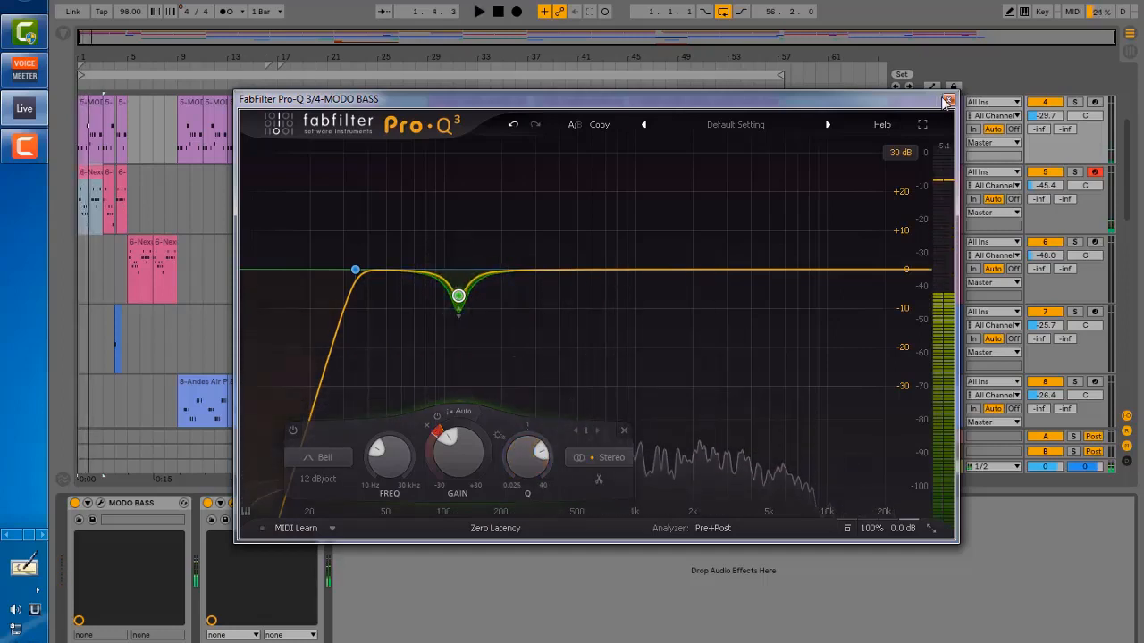
click(948, 101)
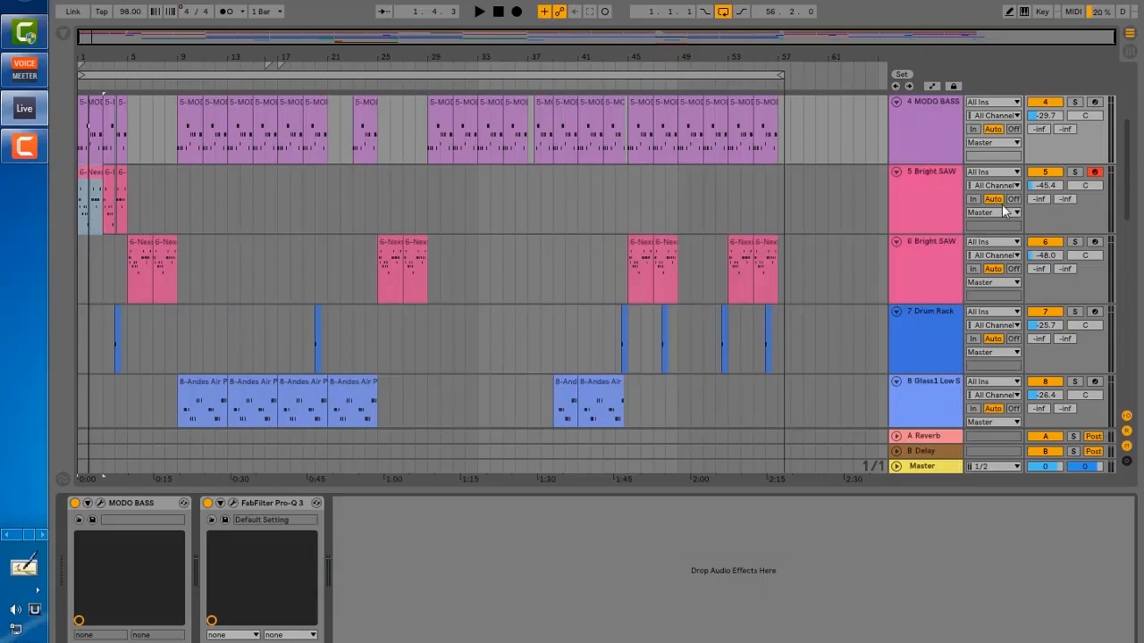
Solo the 5 Bright SAW track and play its lead with all effects enabled, stopping after about a bar.
click(935, 204)
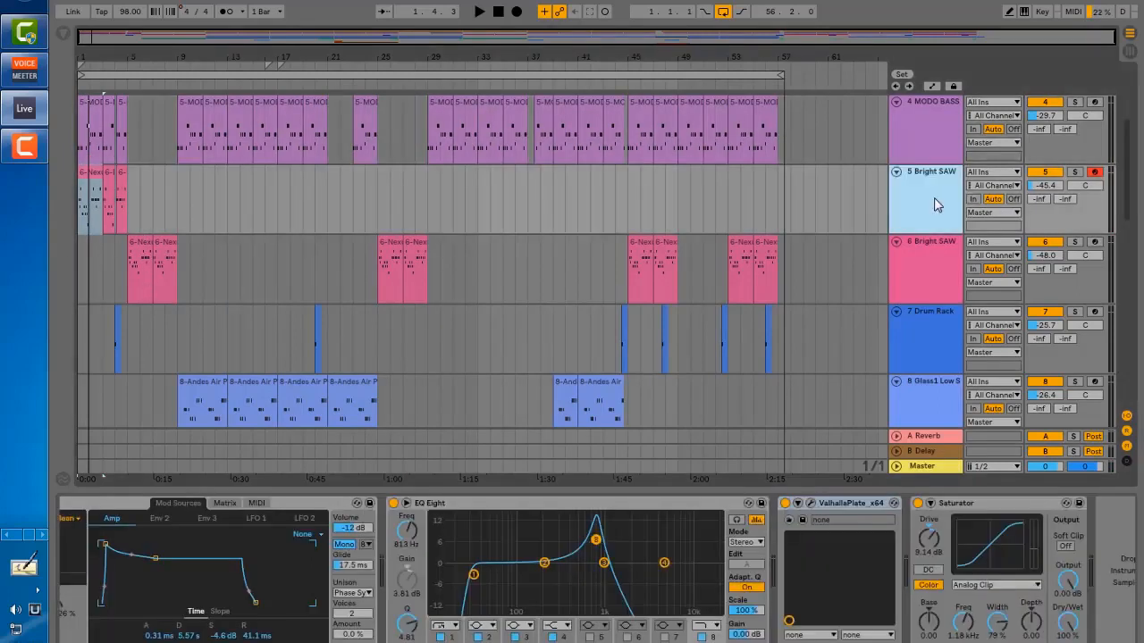
click(1074, 173)
key(space)
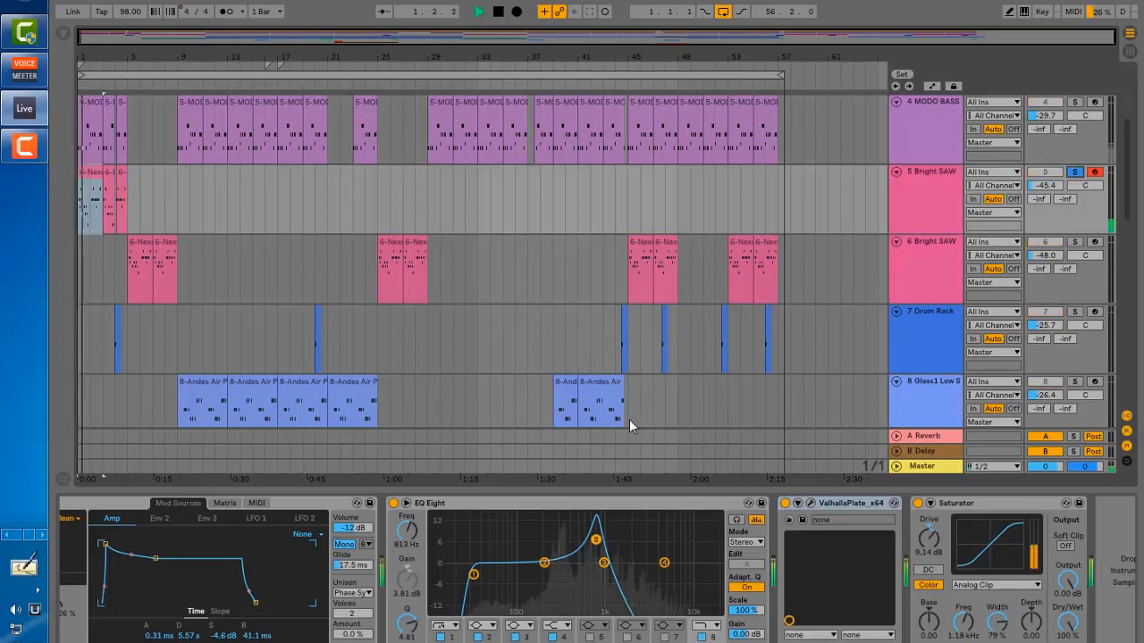
key(space)
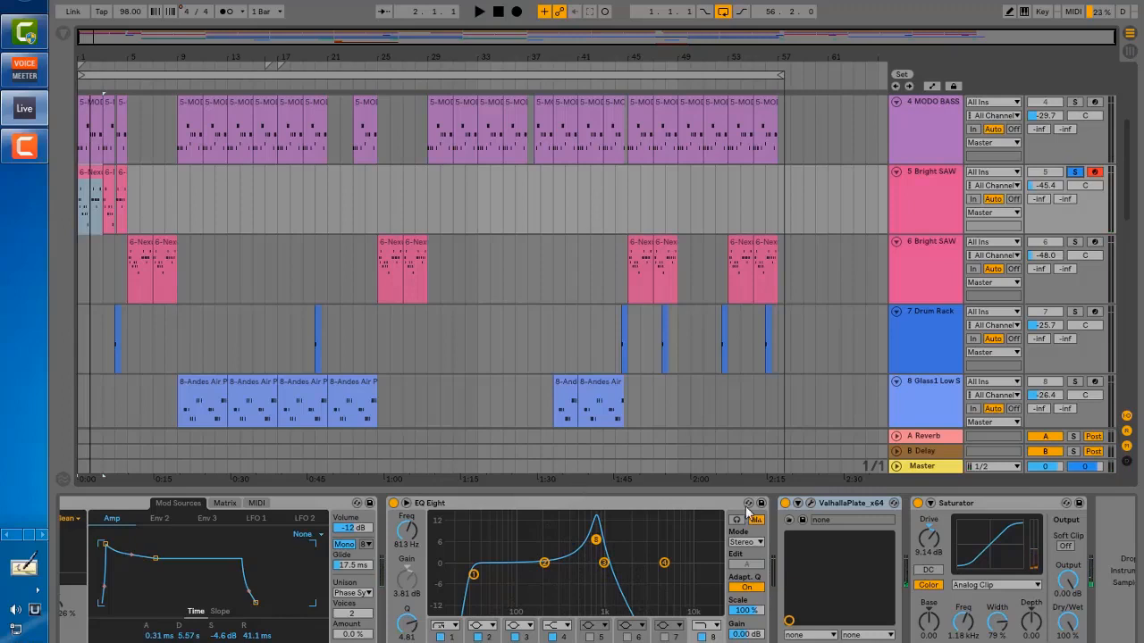
Bypass ValhallaPlate, EQ Eight and Saturator on the Bright SAW track and play the dry Bright SAW Lead synth.
click(785, 503)
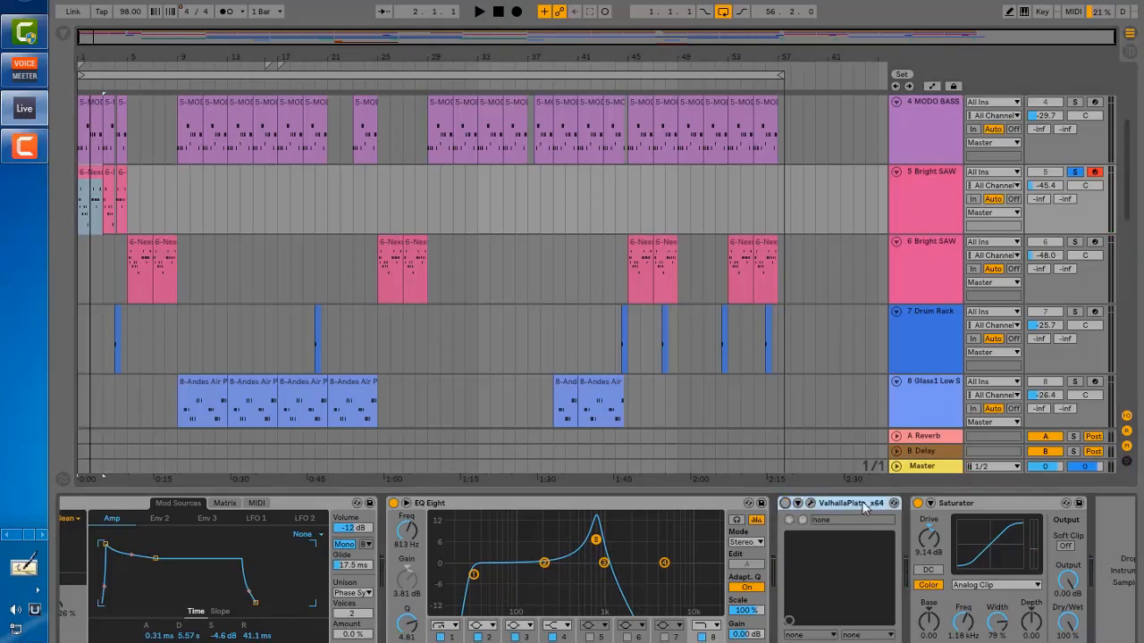
click(394, 504)
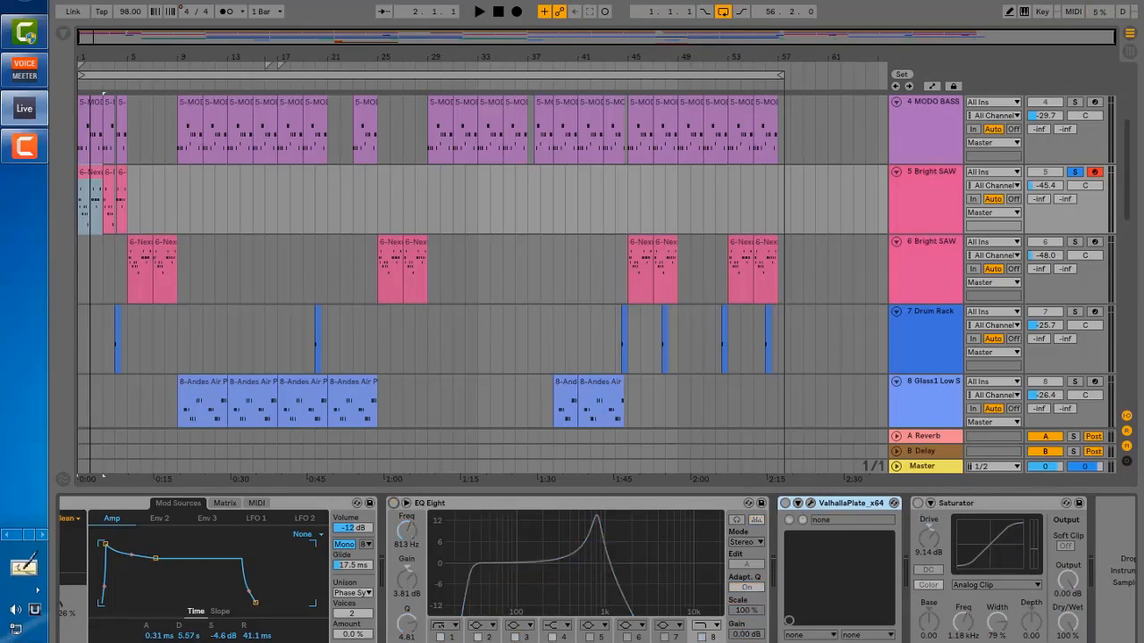
scroll(309, 566, left, 5)
key(space)
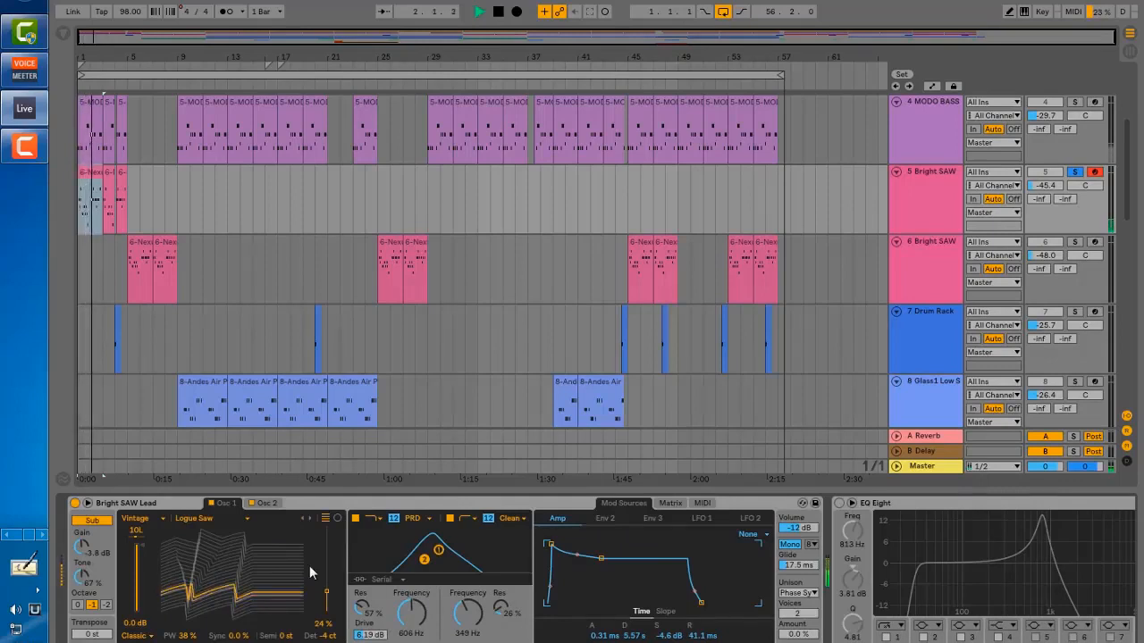
key(space)
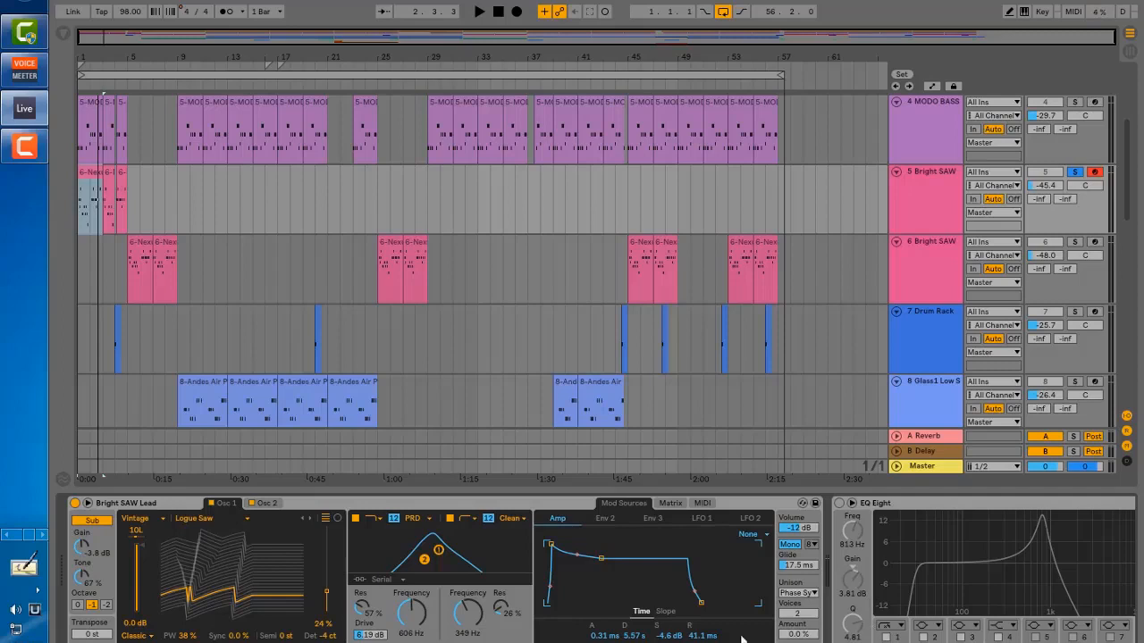
Turn EQ Eight back on for the Bright SAW lead, play the equalized sound and stop.
scroll(739, 551, right, 5)
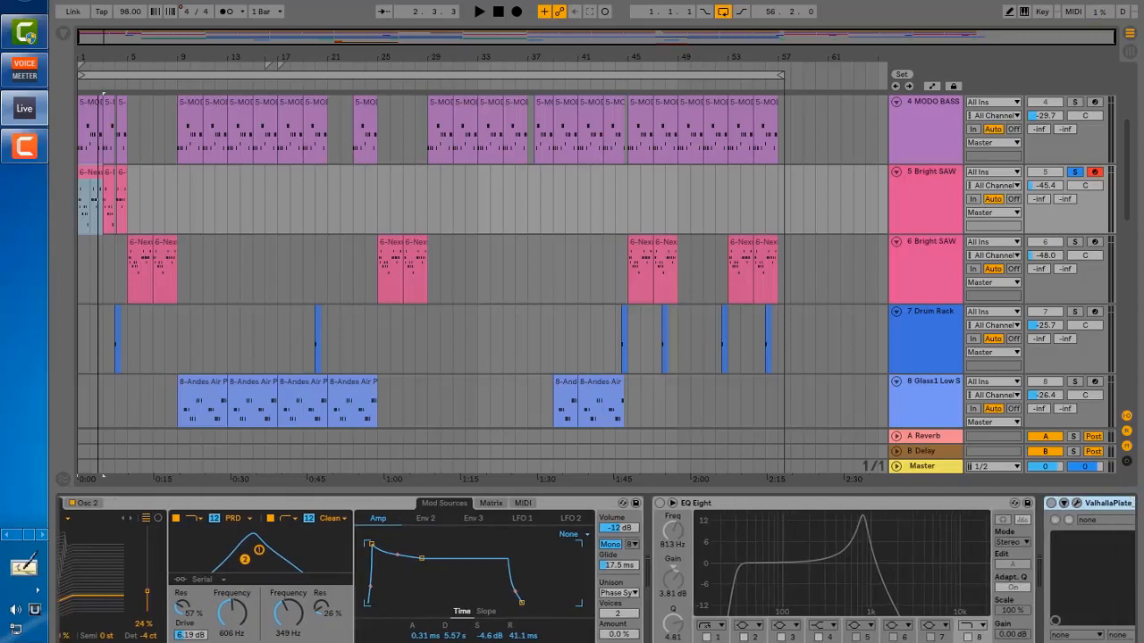
click(659, 504)
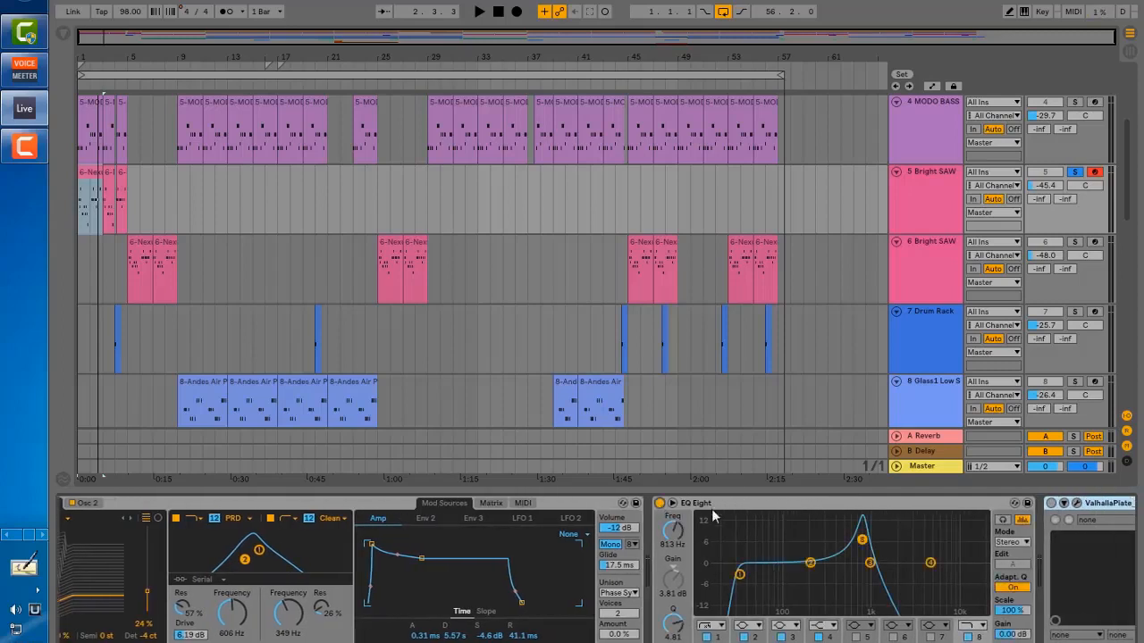
key(space)
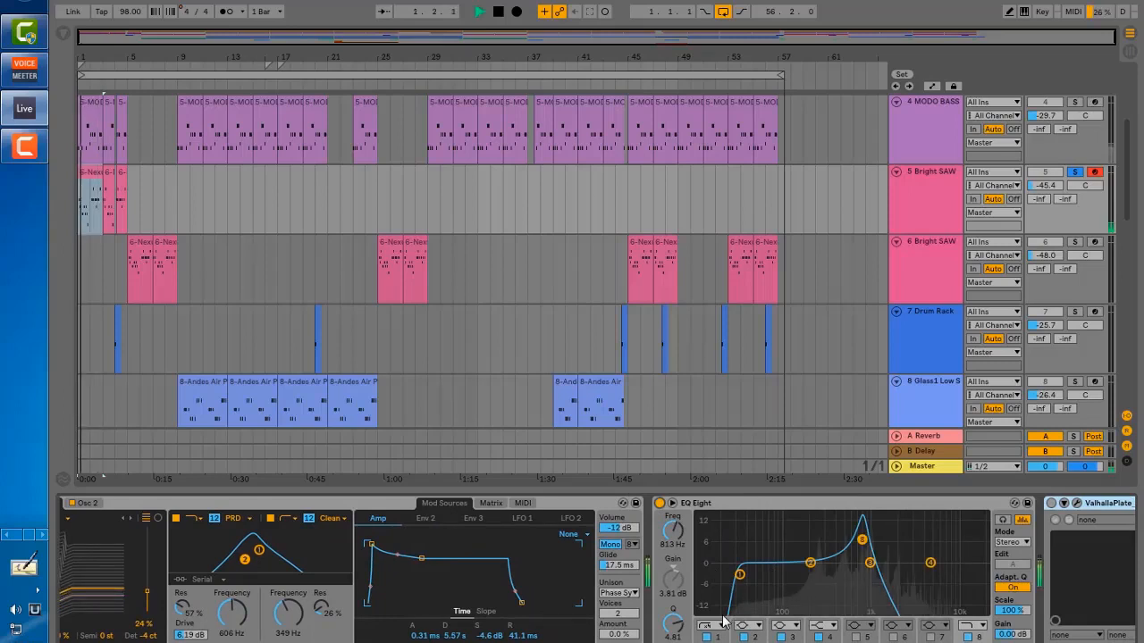
key(space)
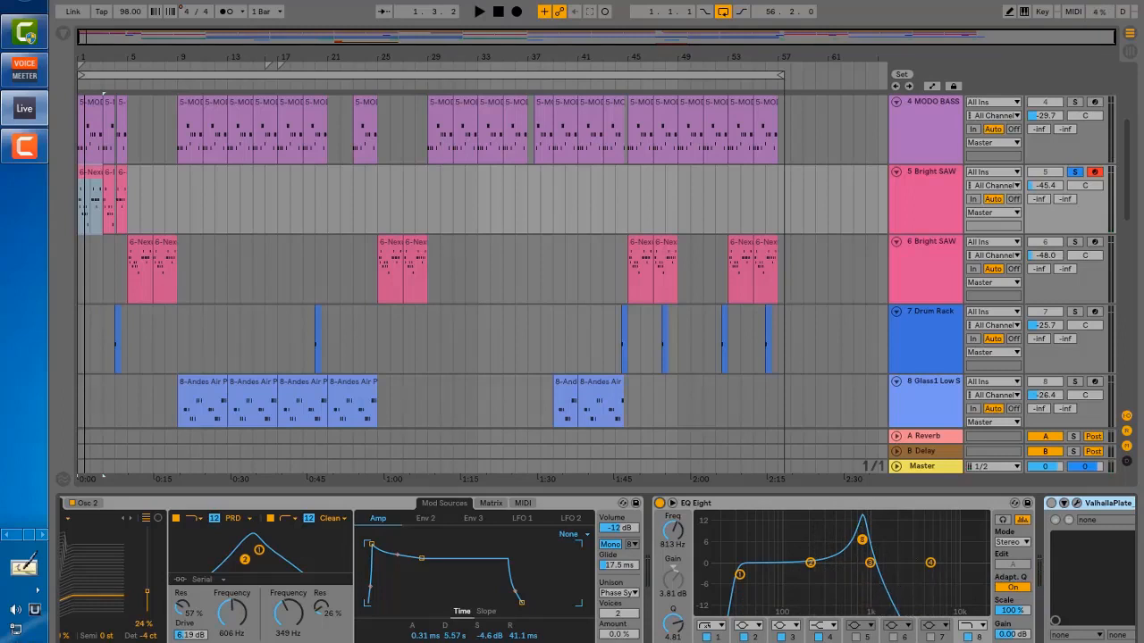
Turn ValhallaPlate back on, view its reverb settings, close its window and play the lead with EQ and reverb.
scroll(597, 569, right, 3)
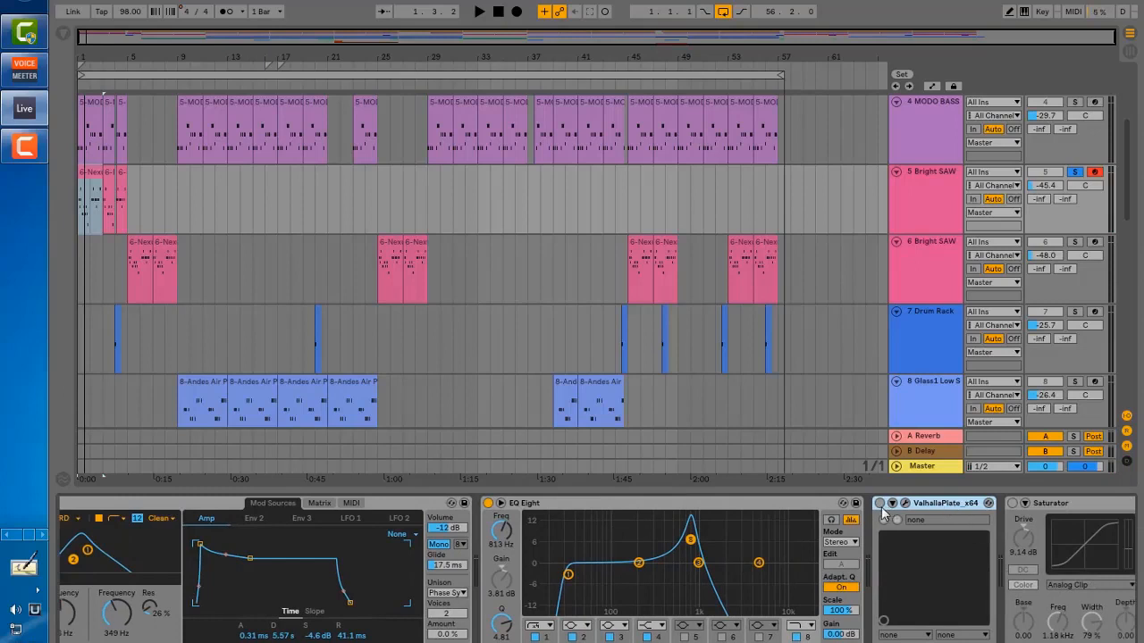
click(879, 504)
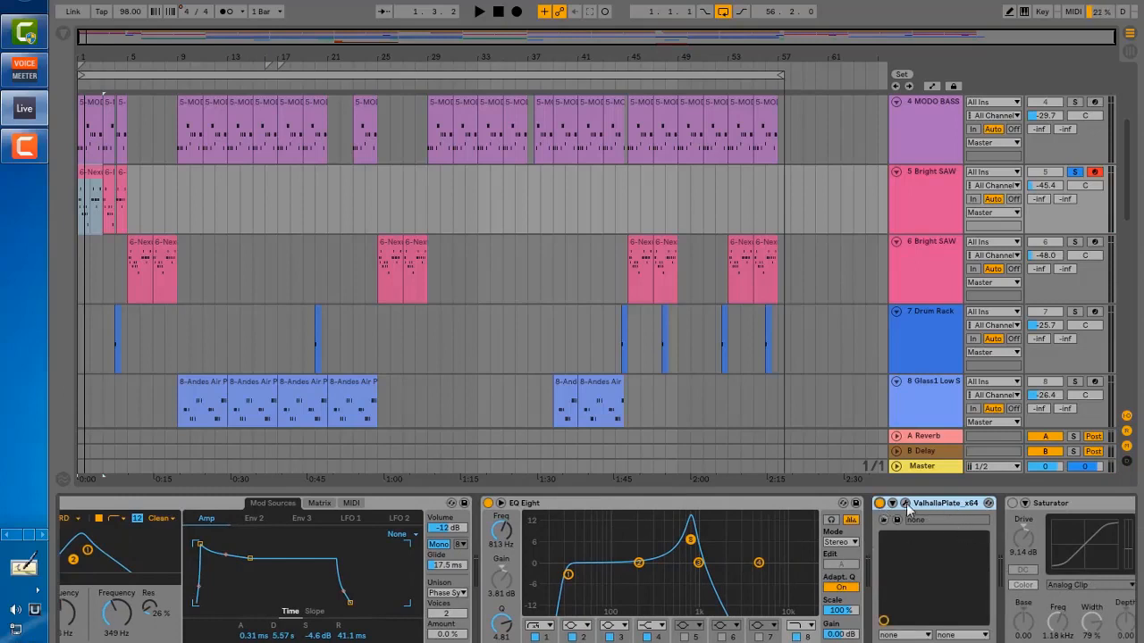
click(904, 503)
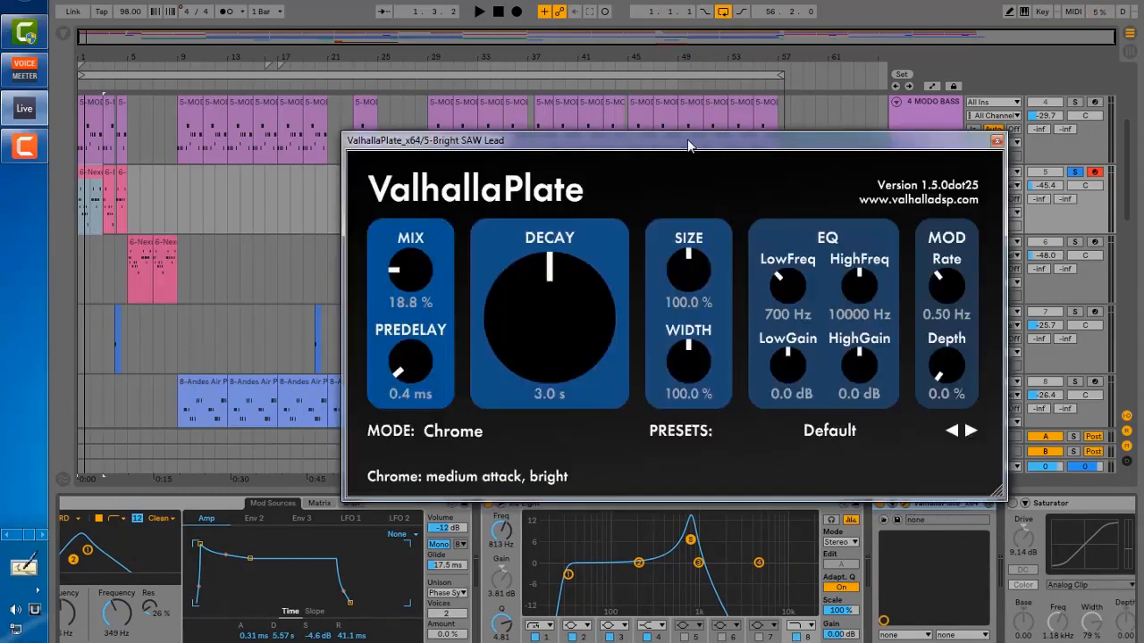
drag(688, 144, 603, 150)
click(907, 143)
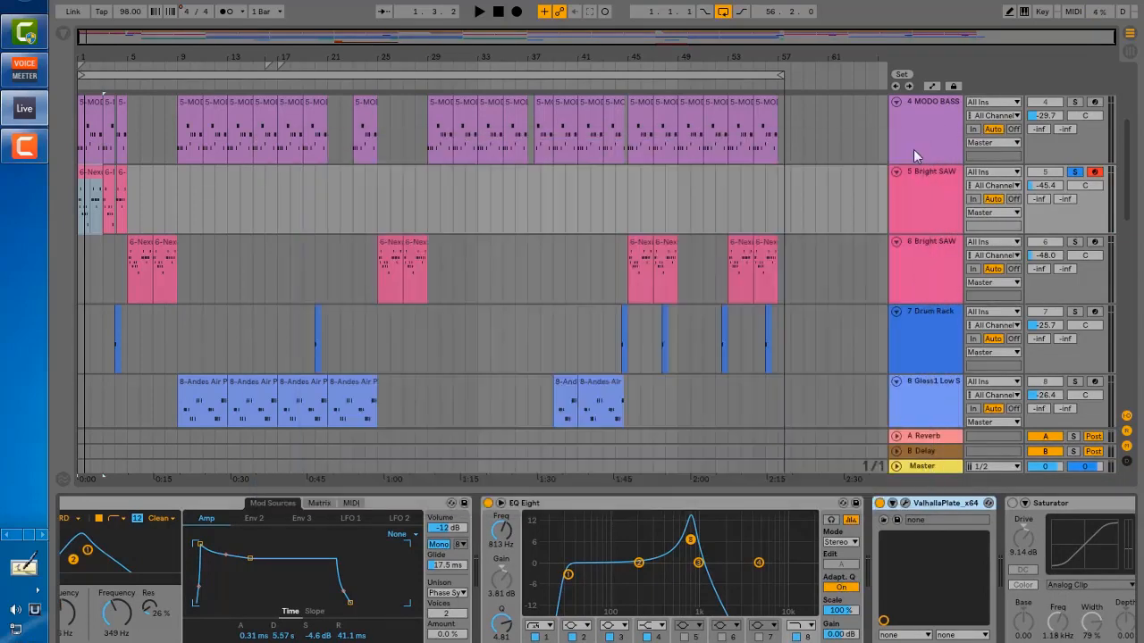
scroll(597, 570, left, 5)
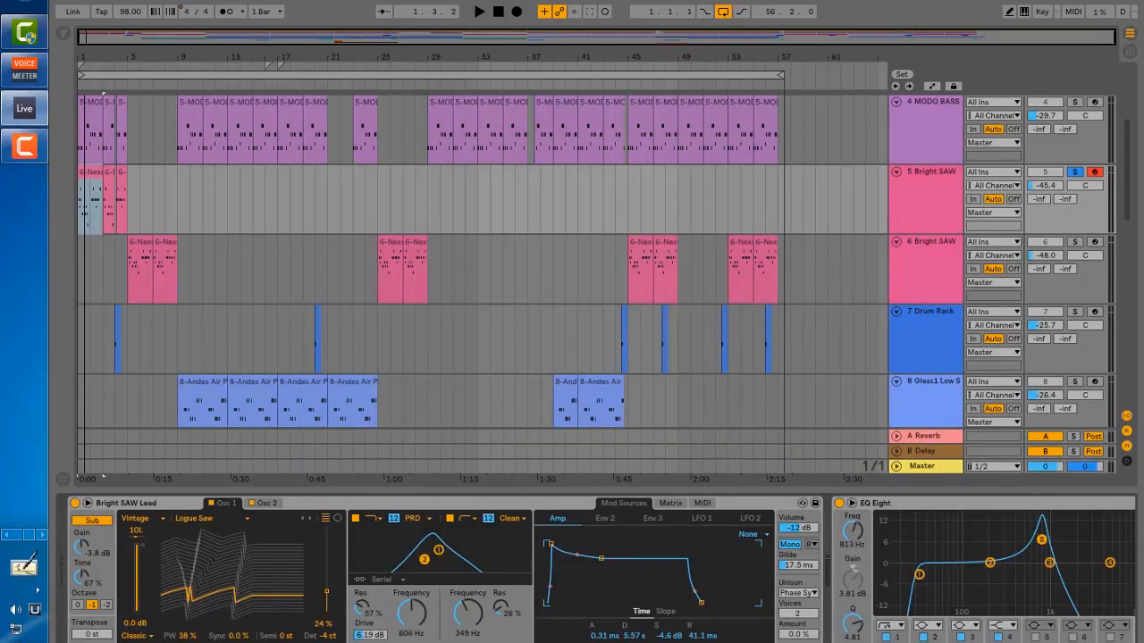
scroll(801, 509, right, 7)
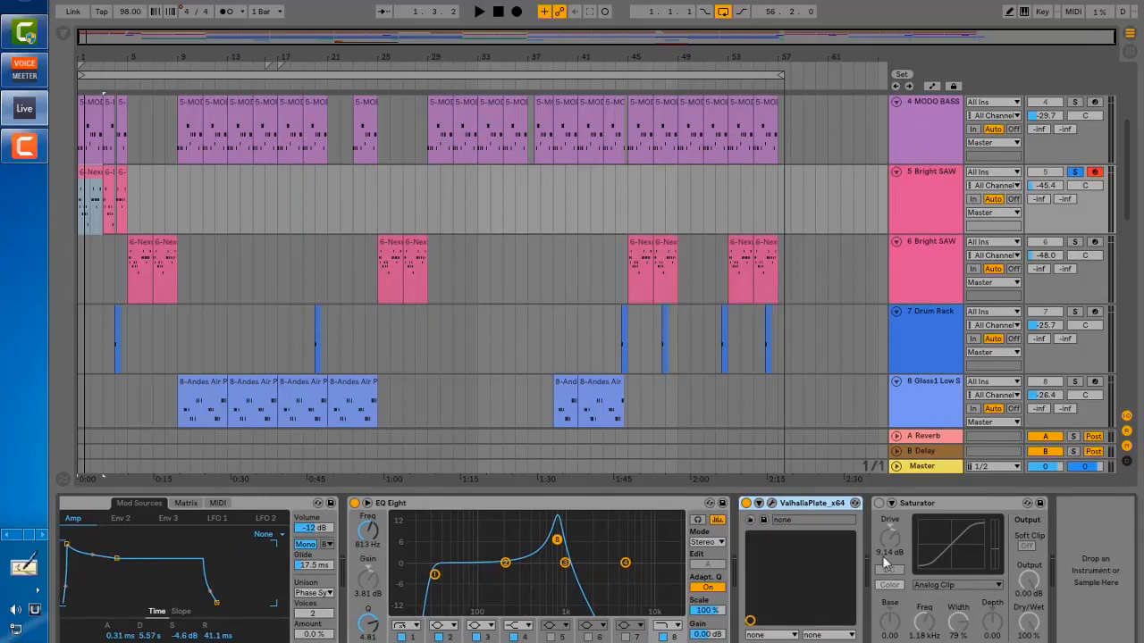
key(space)
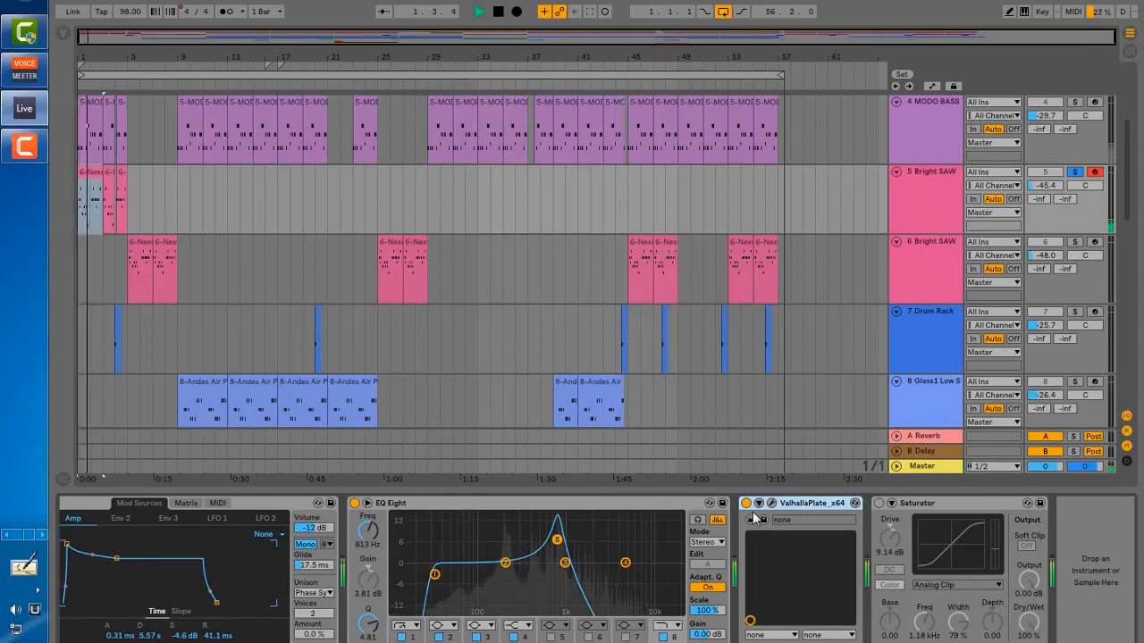
Turn Saturator back on, play the Bright SAW lead with the full effect chain and stop.
click(880, 504)
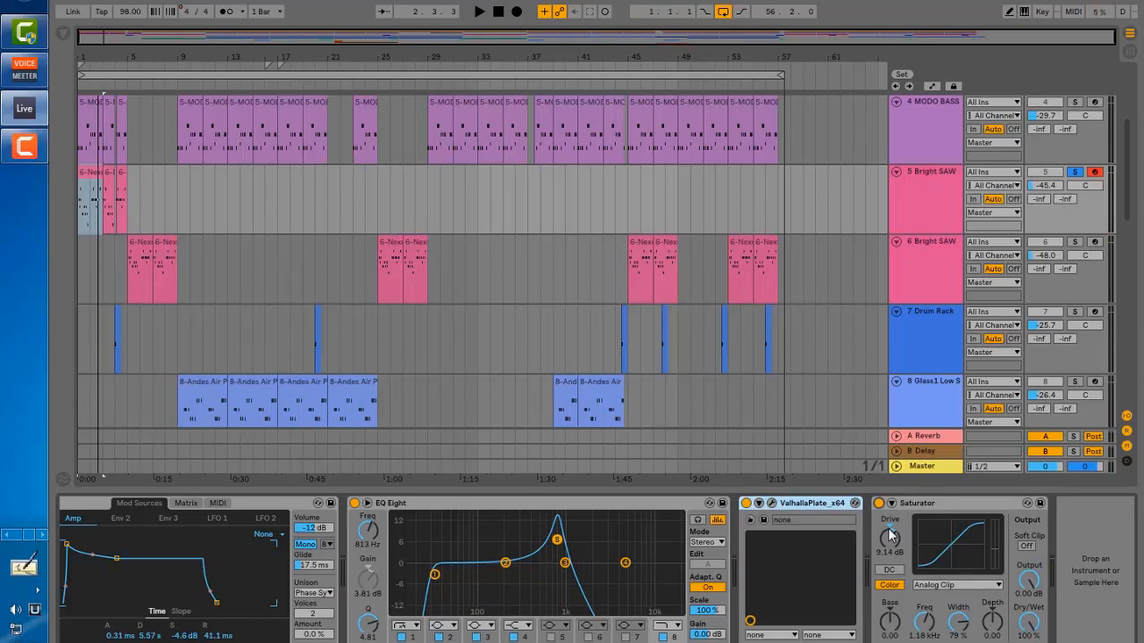
key(space)
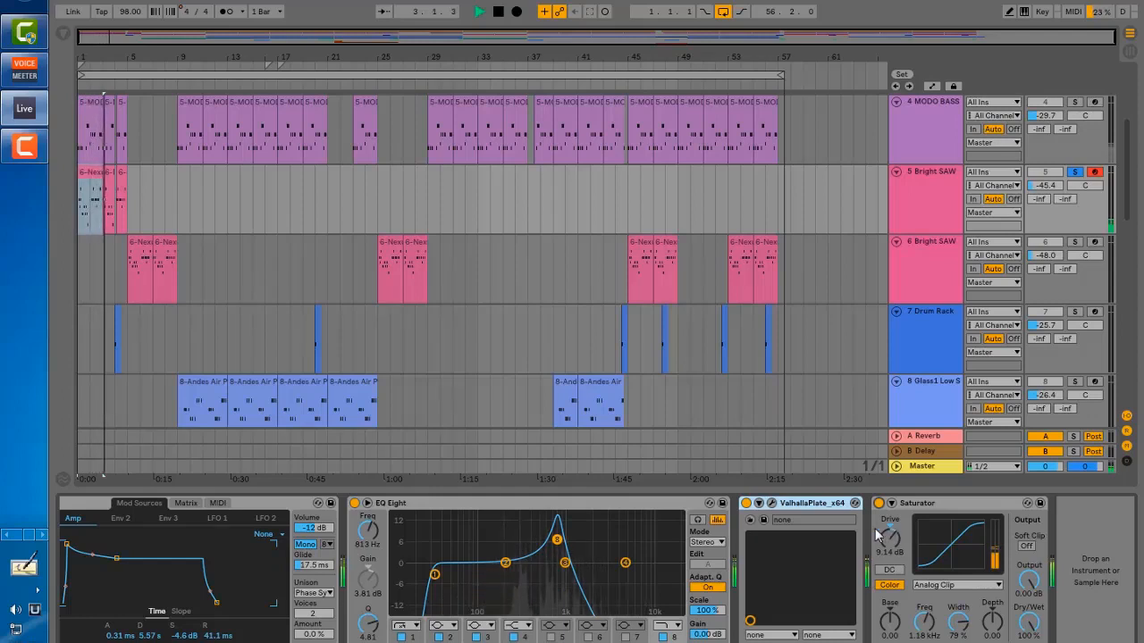
key(space)
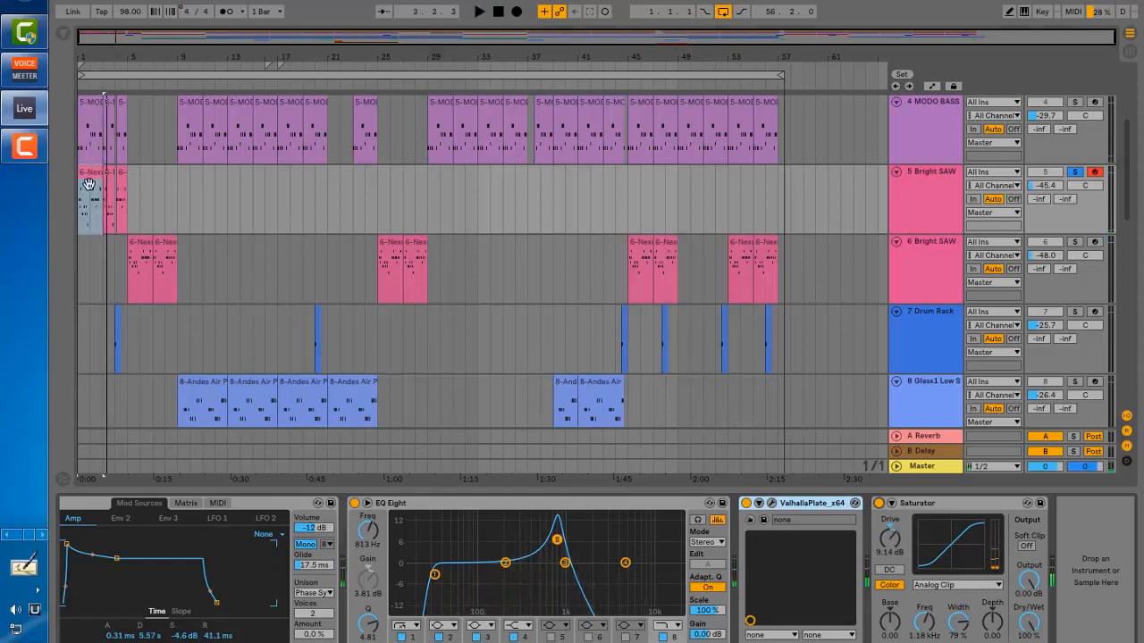
Open the first Bright SAW clip on track 5 in an enlarged note editor, play it and stop.
double_click(89, 184)
drag(480, 408, 485, 59)
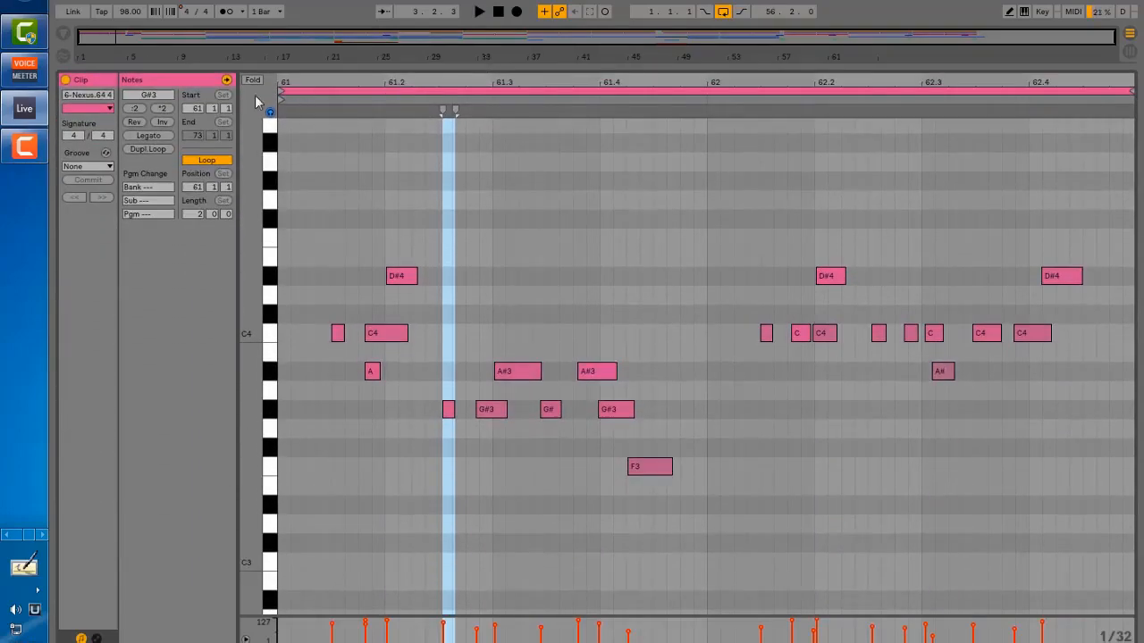
drag(241, 253, 241, 276)
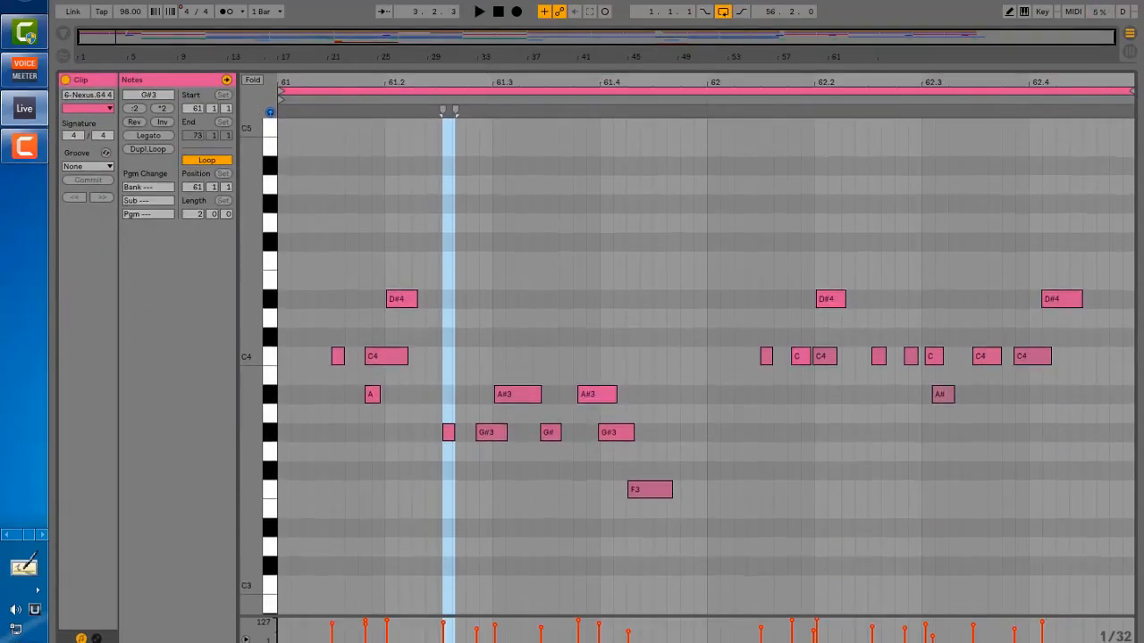
key(space)
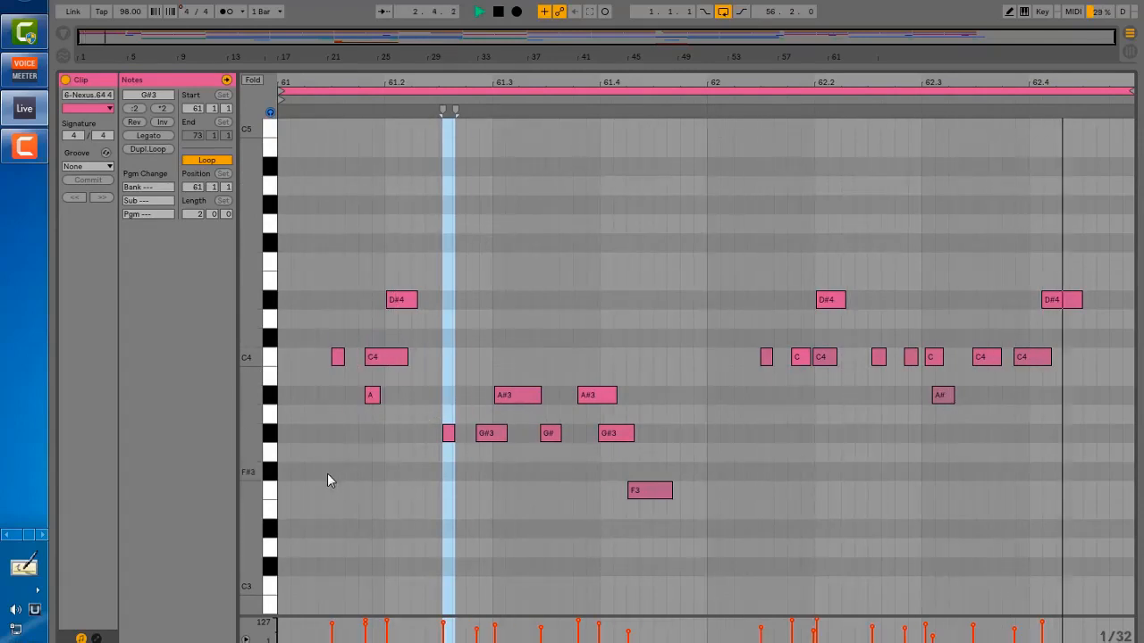
key(space)
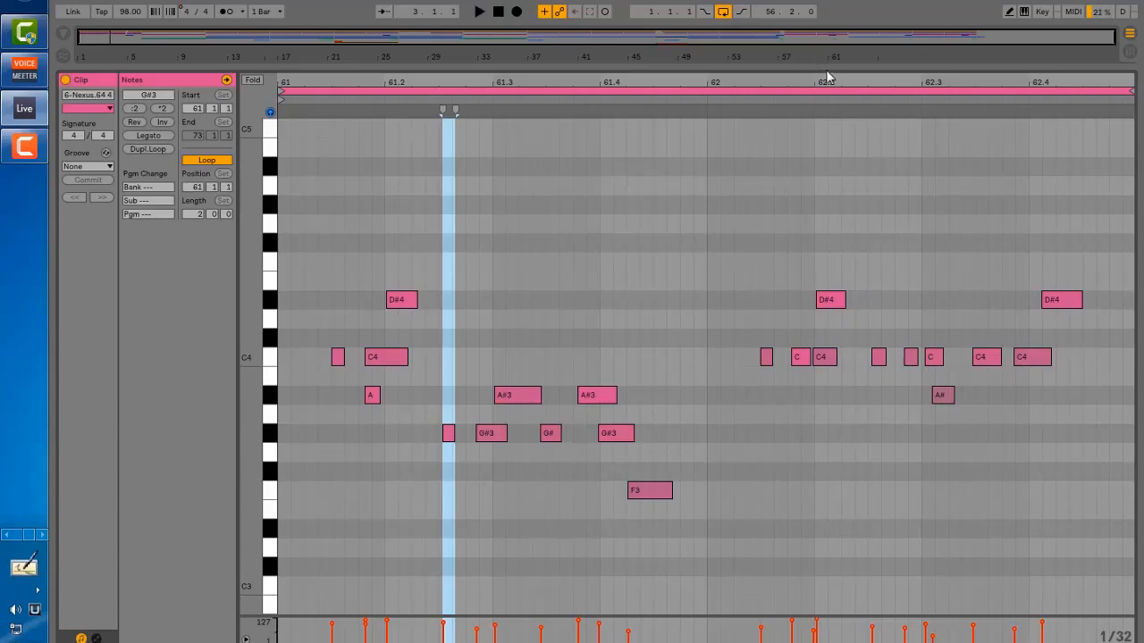
View the Bright SAW clip's Pitch Bend envelope in the enlarged editor and switch back to its notes.
drag(834, 70, 776, 438)
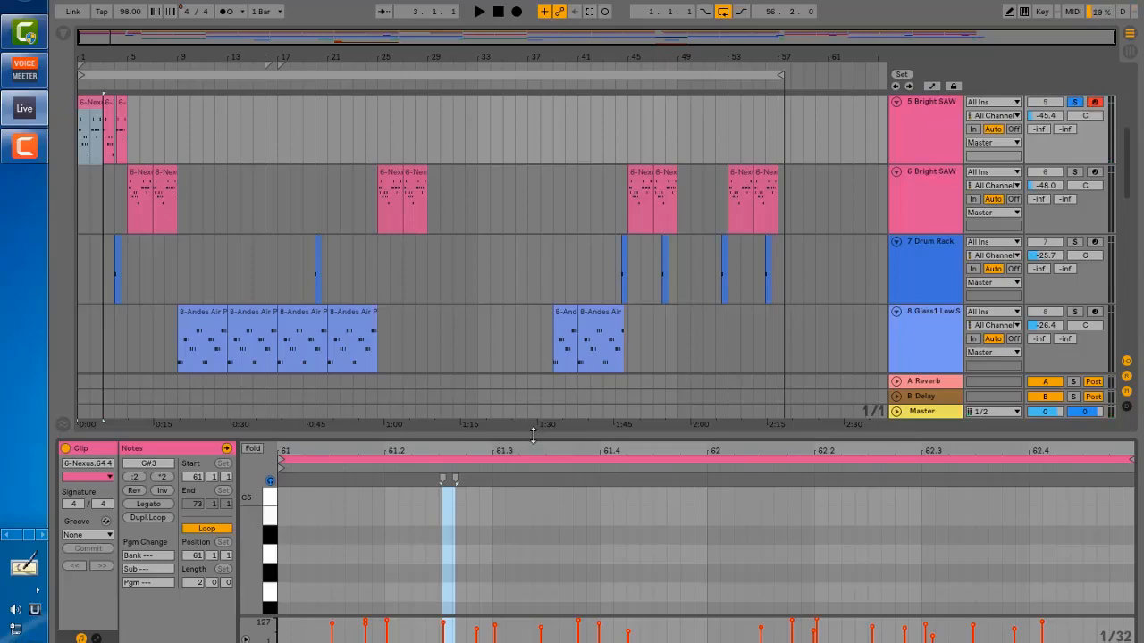
drag(533, 428, 545, 80)
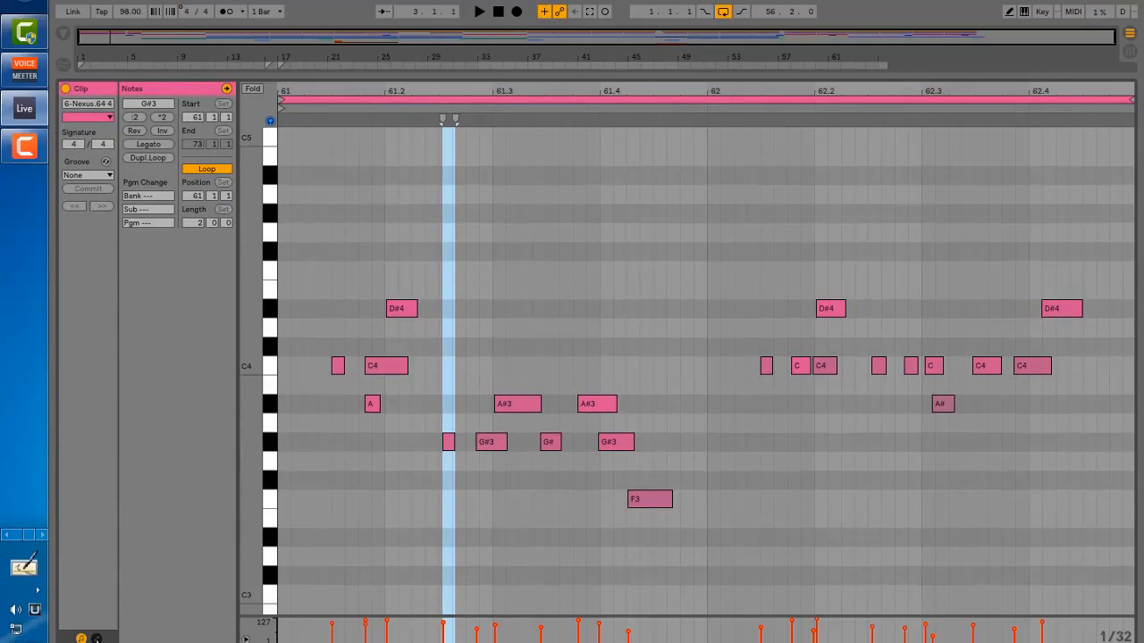
click(97, 638)
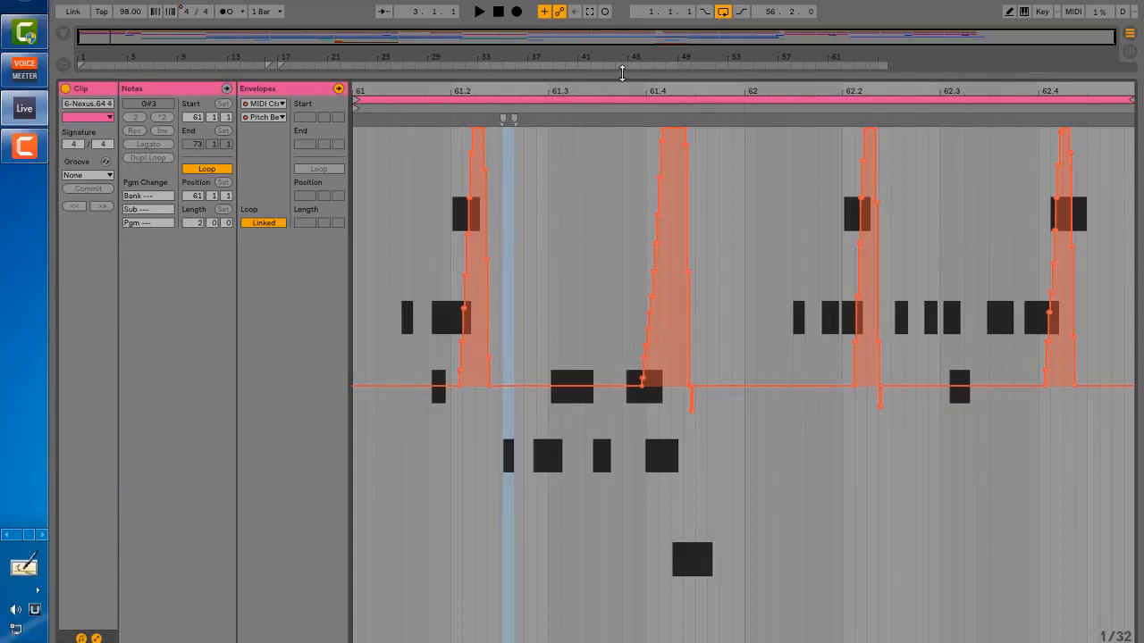
click(97, 638)
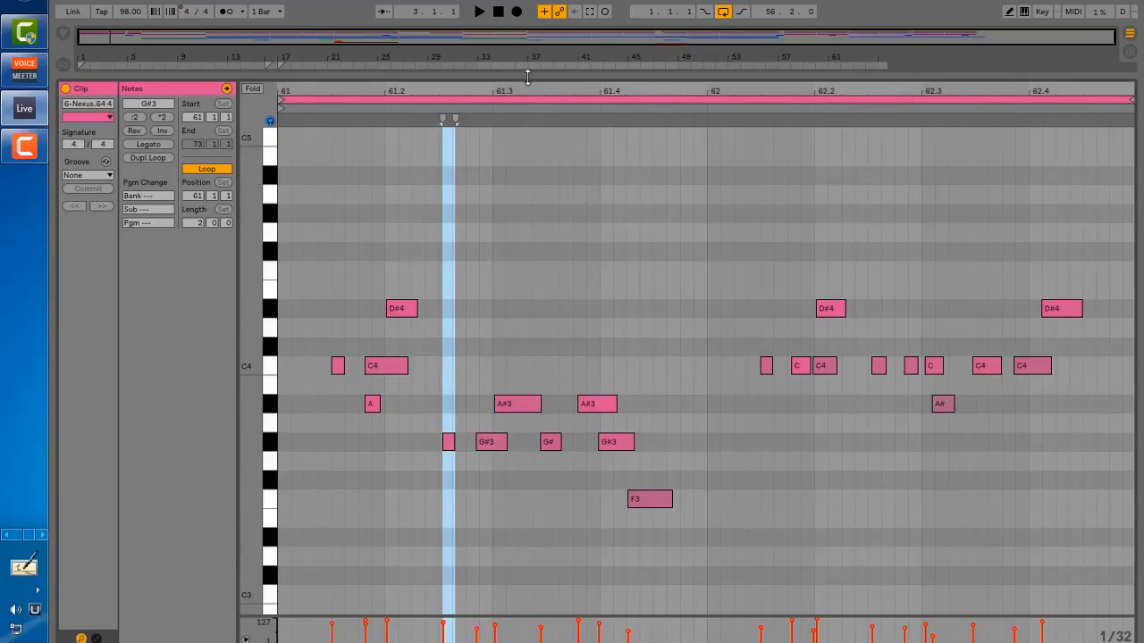
Play the Bright SAW clip on track 5 briefly and review its notes again before returning to the arrangement.
drag(527, 77, 473, 564)
key(space)
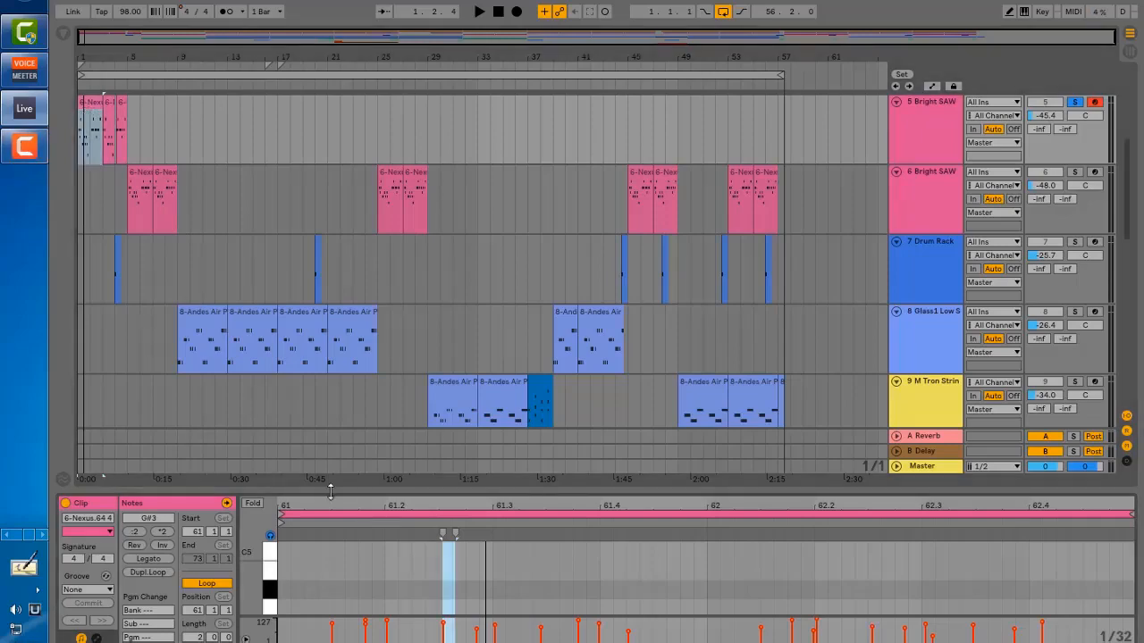
drag(330, 490, 338, 138)
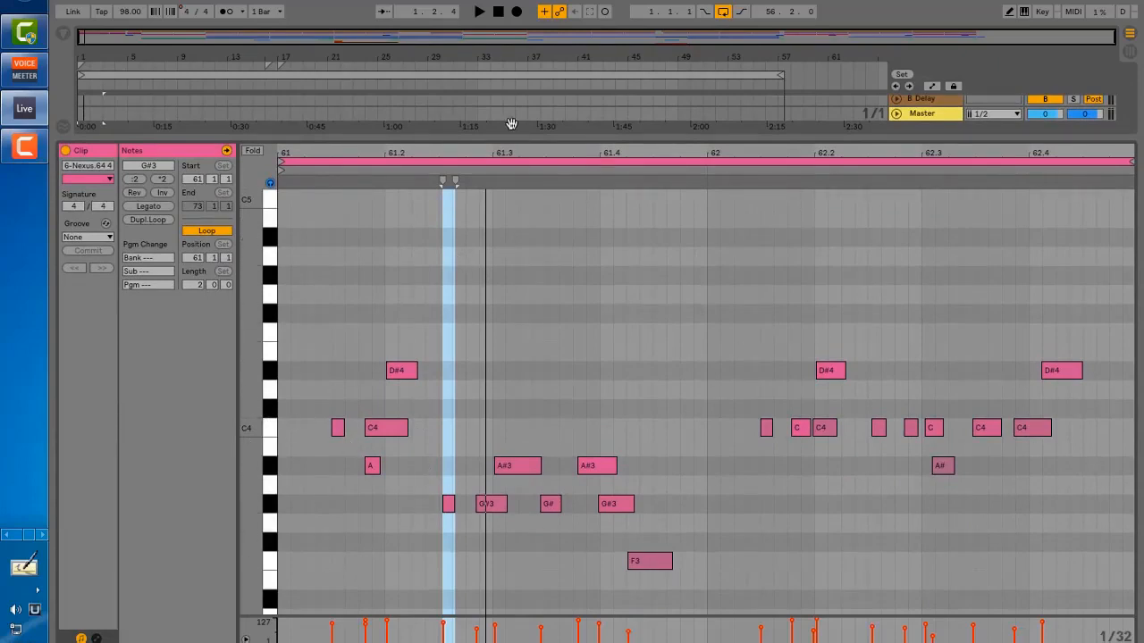
drag(505, 136, 502, 452)
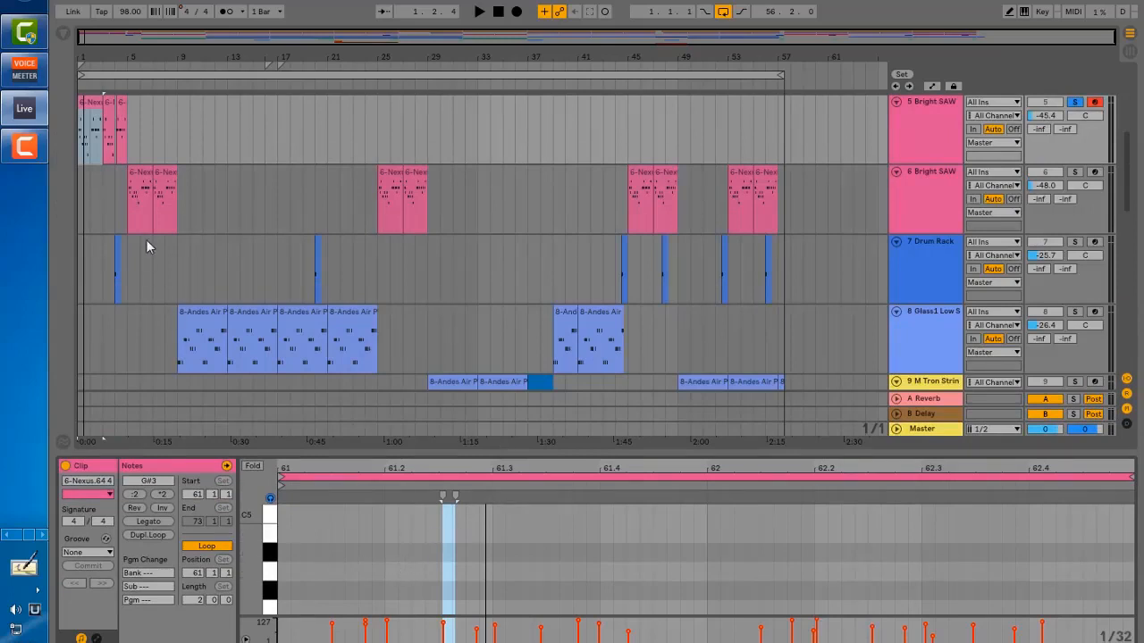
Solo Bright SAW track 6, play its first clip while viewing the notes enlarged, stop and return to the arrangement.
click(132, 180)
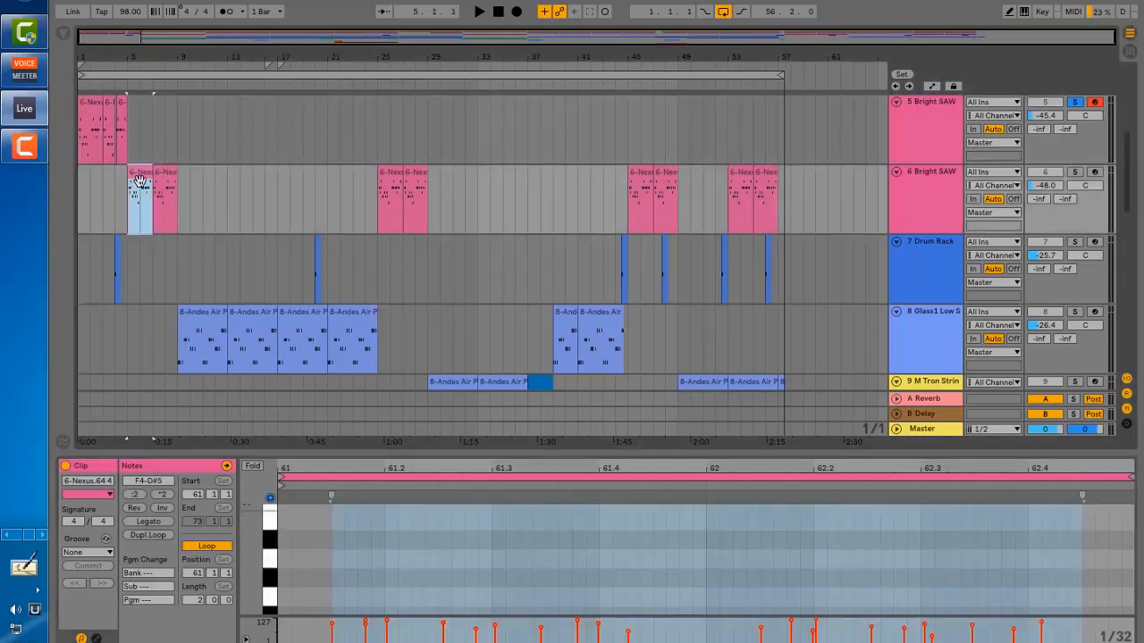
click(1075, 172)
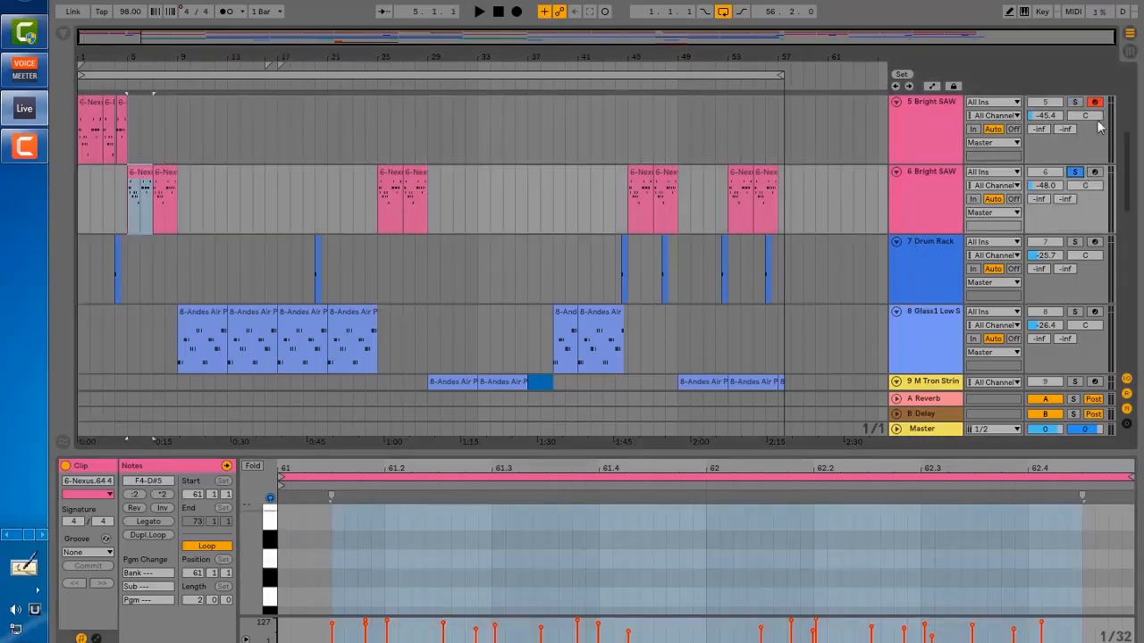
key(space)
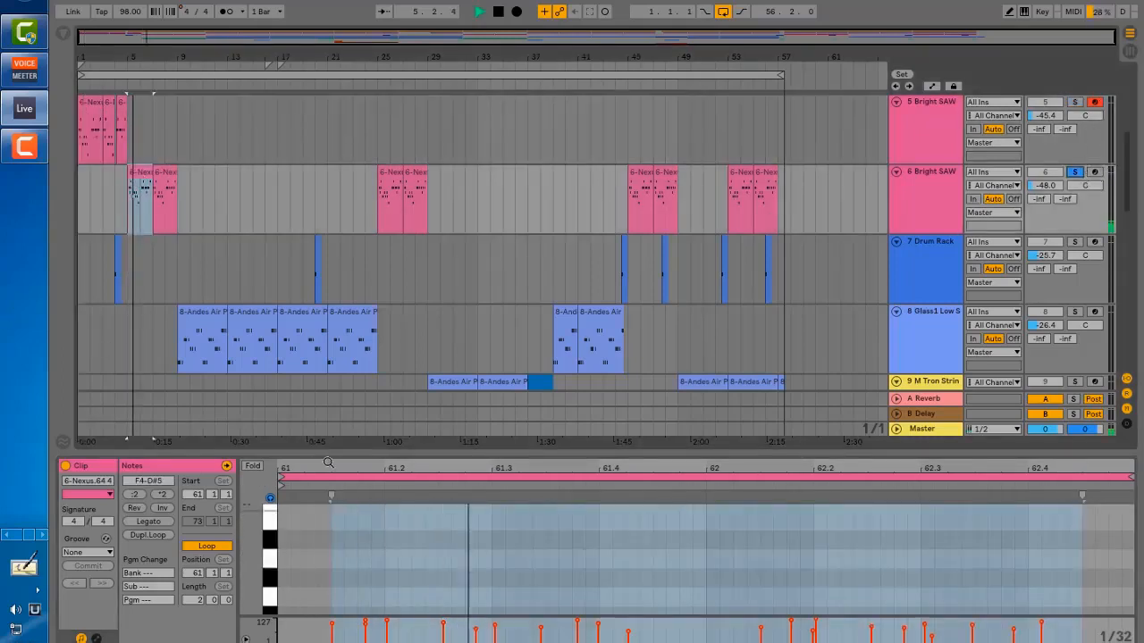
drag(345, 451, 378, 68)
key(space)
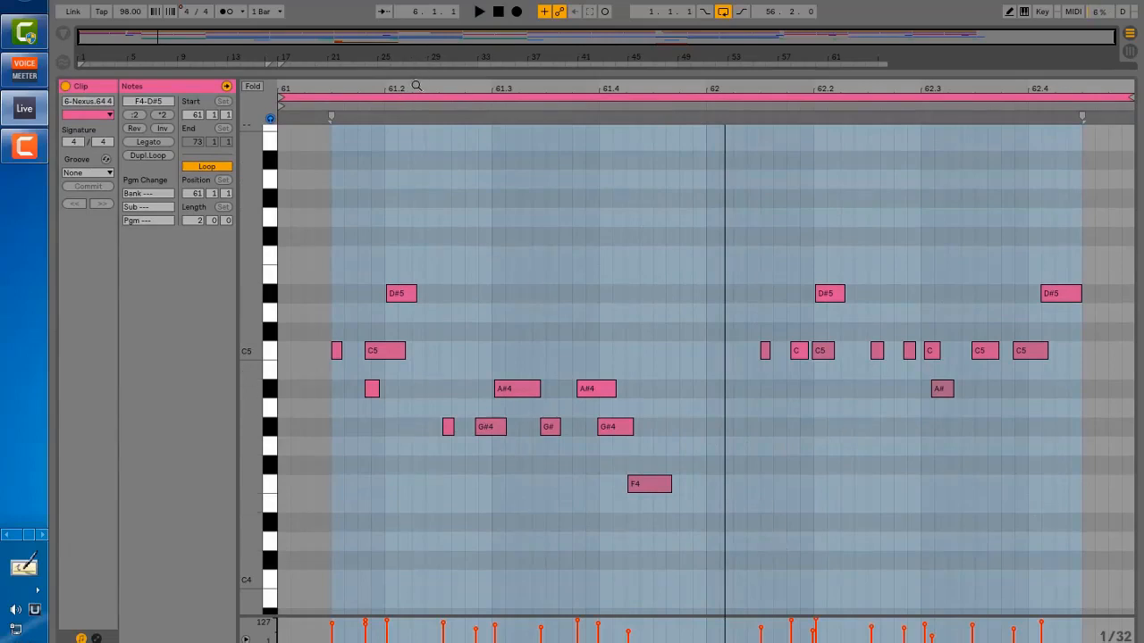
drag(415, 71, 380, 450)
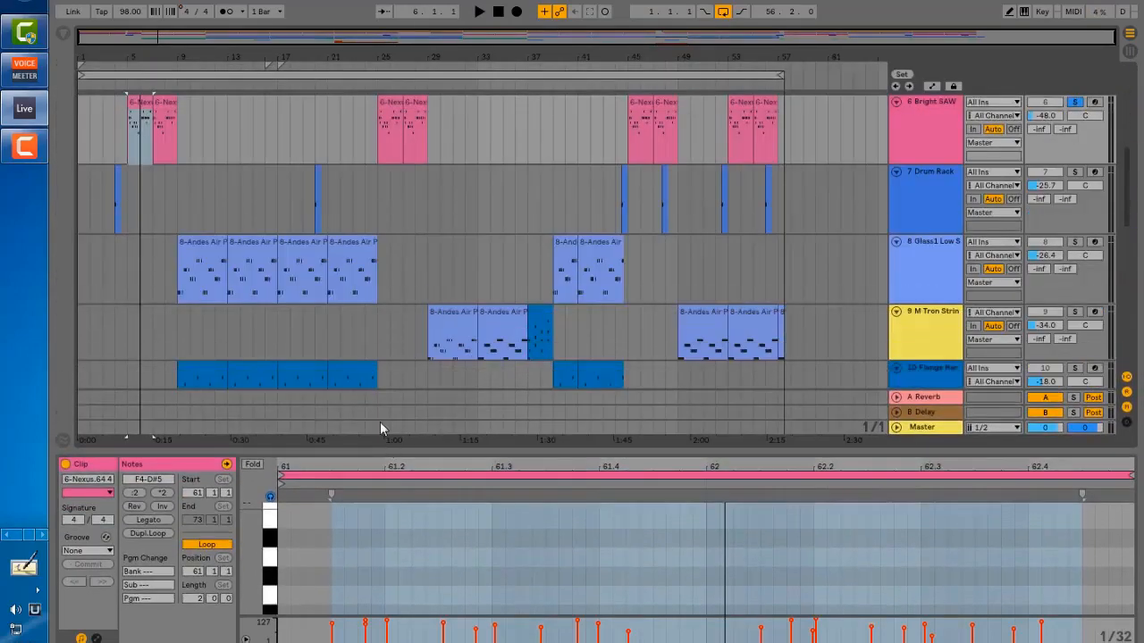
Replay the first clip of Bright SAW track 6 twice and stop.
key(space)
key(space)
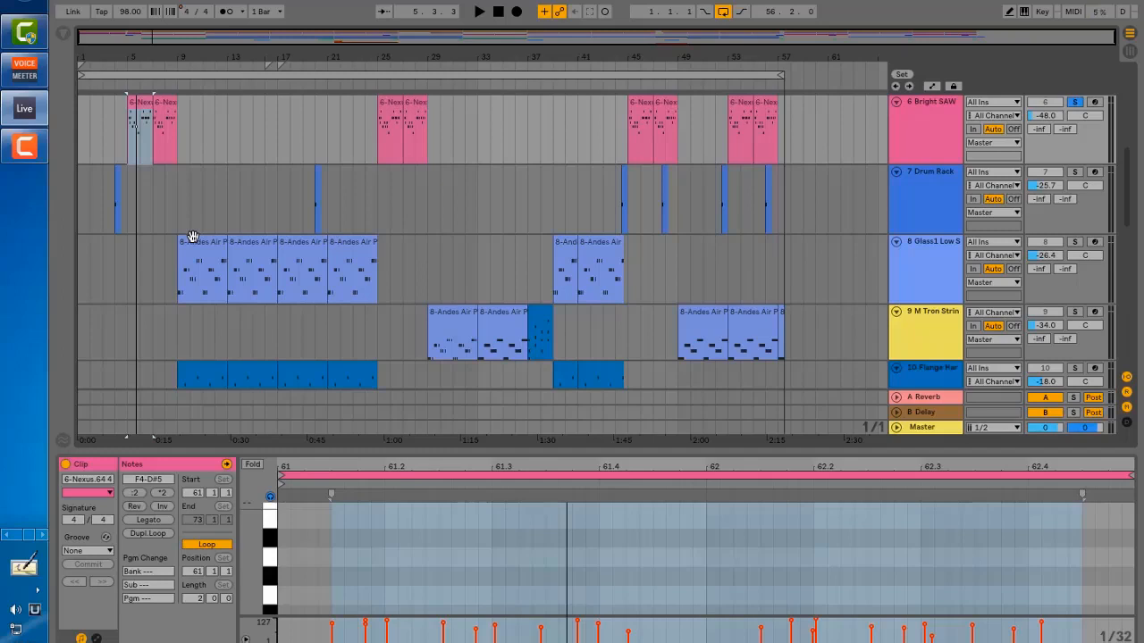
key(space)
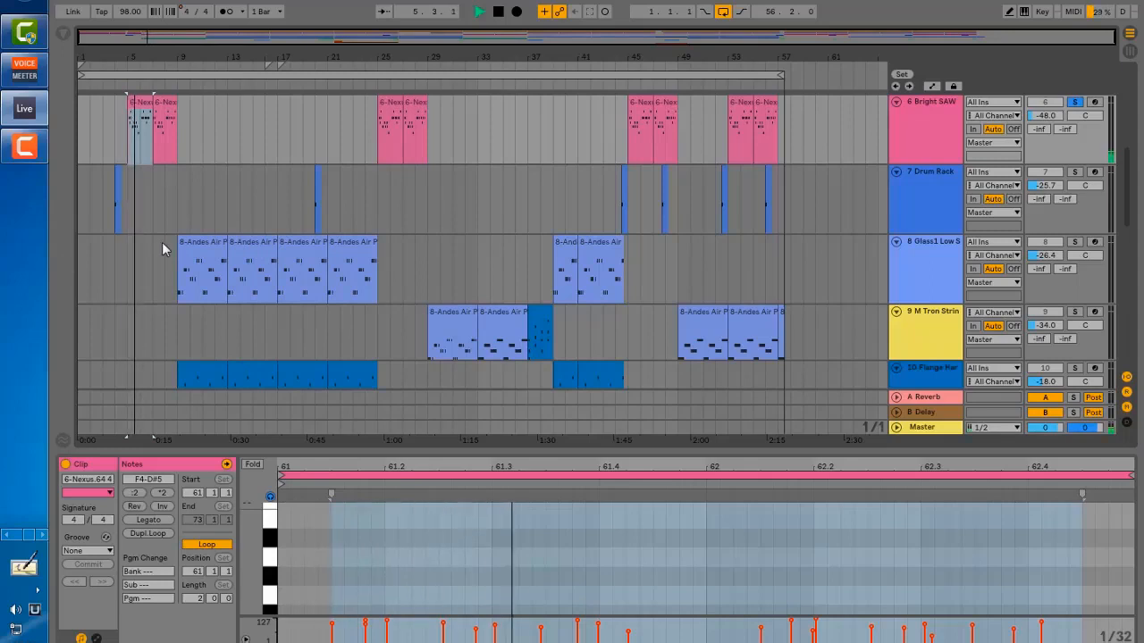
key(space)
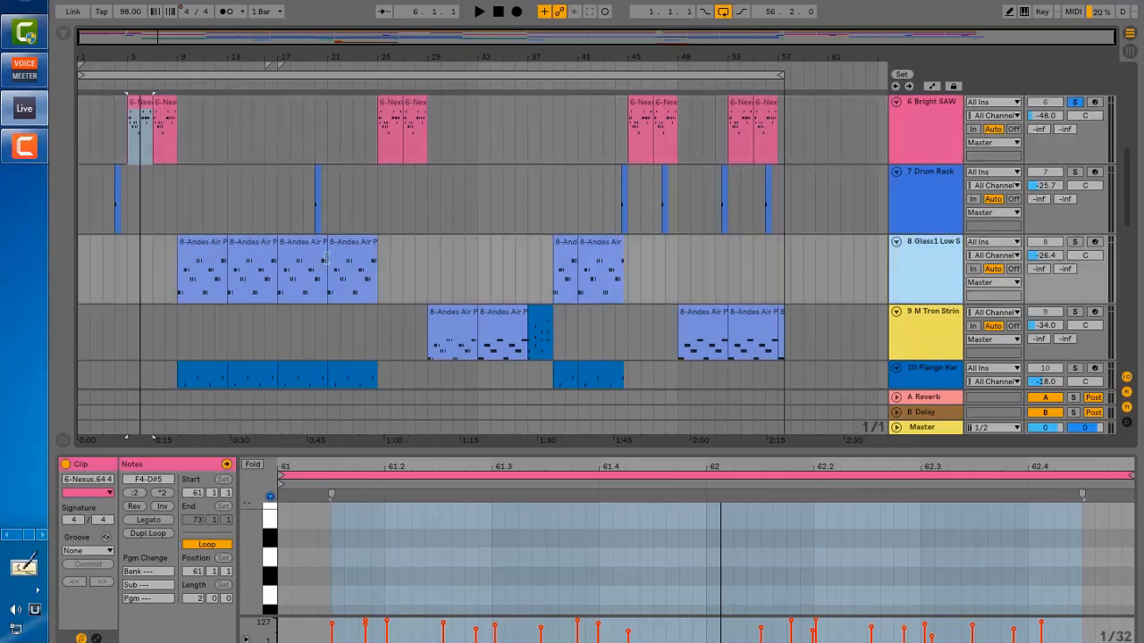
Solo the Glass1 Low S track, play its first clip from bar 9 and stop.
click(186, 266)
click(1074, 242)
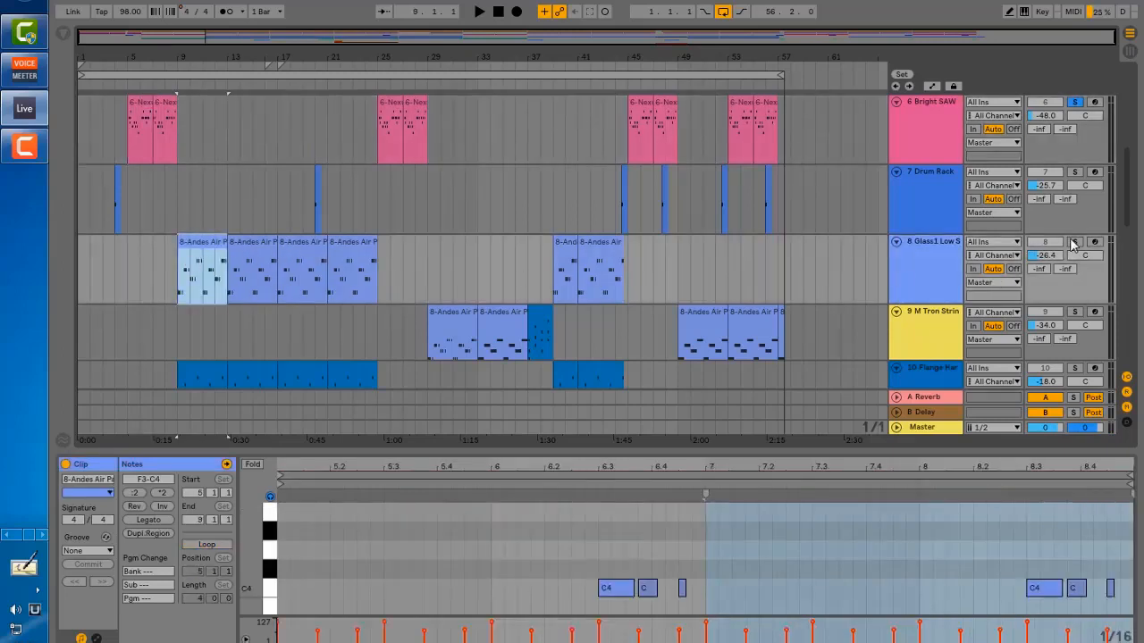
click(187, 266)
key(space)
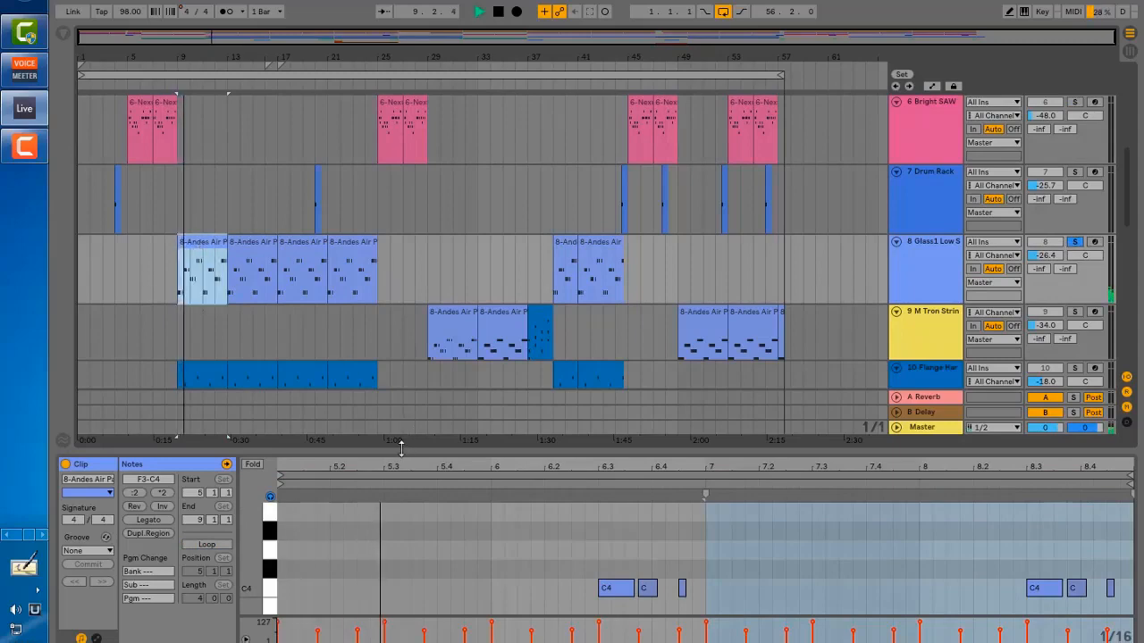
key(space)
View the Glass1 Low S clip's notes enlarged, play through them and return to the arrangement.
drag(402, 441, 456, 95)
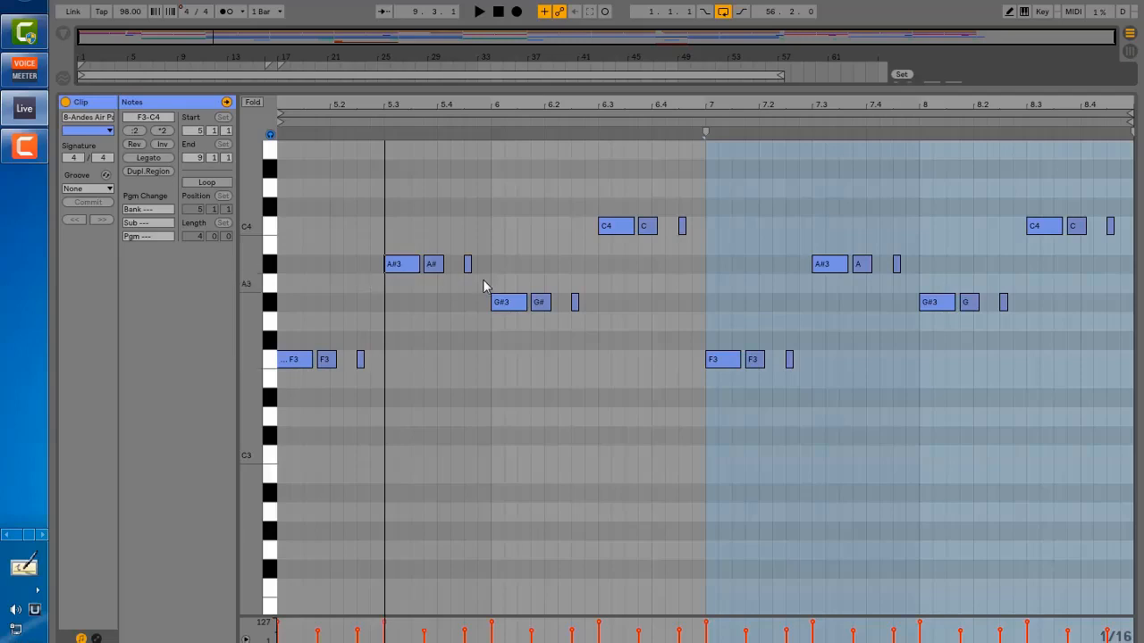
key(space)
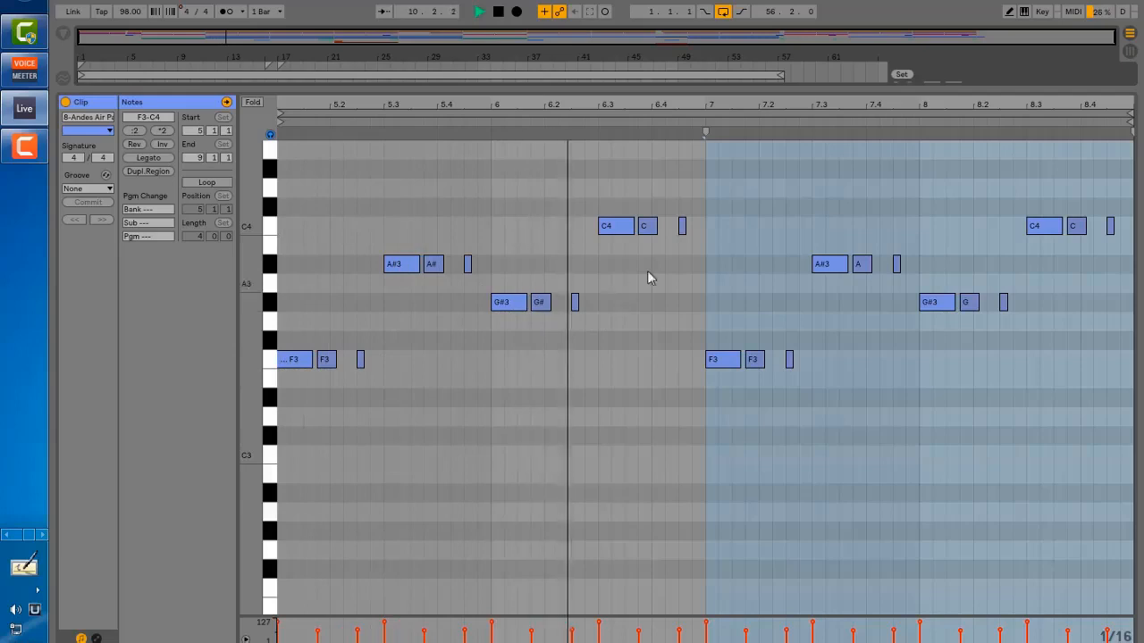
key(space)
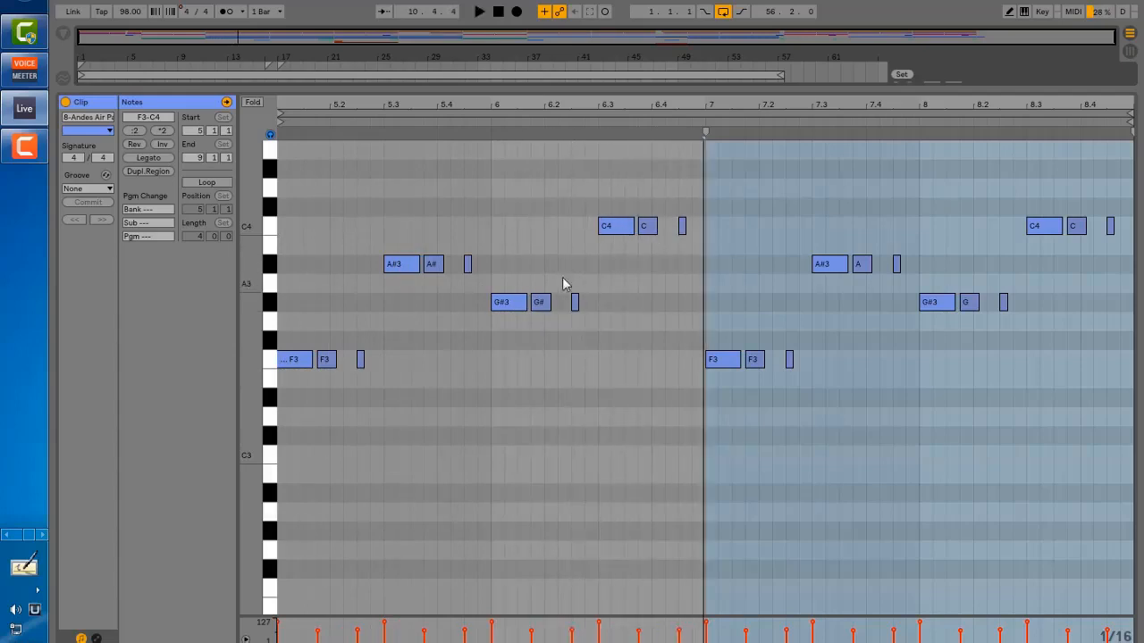
key(space)
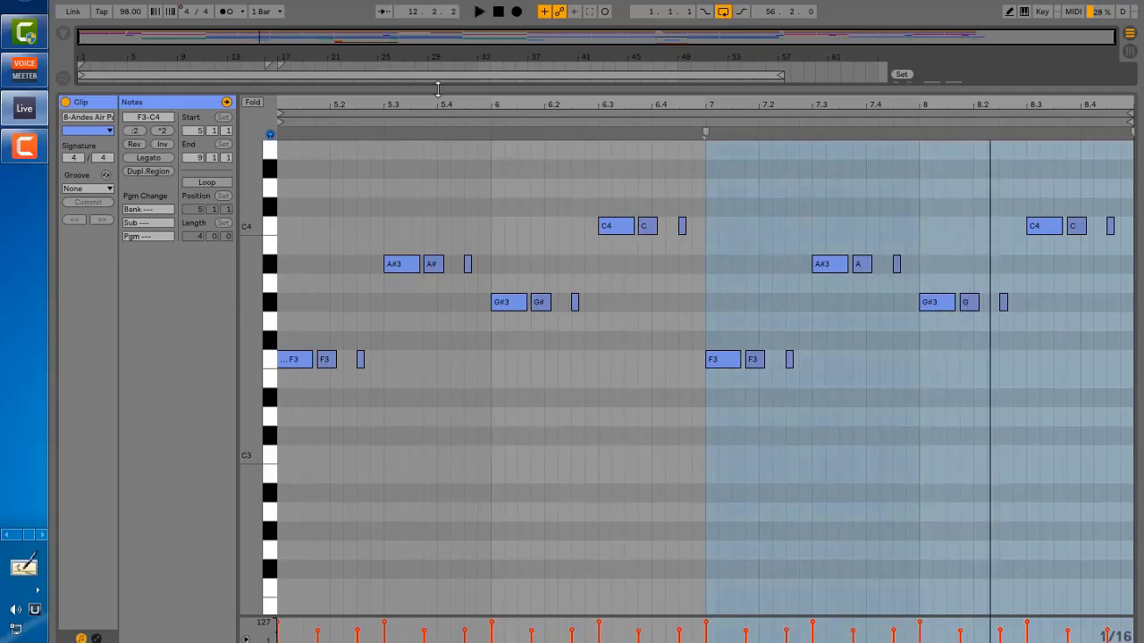
key(space)
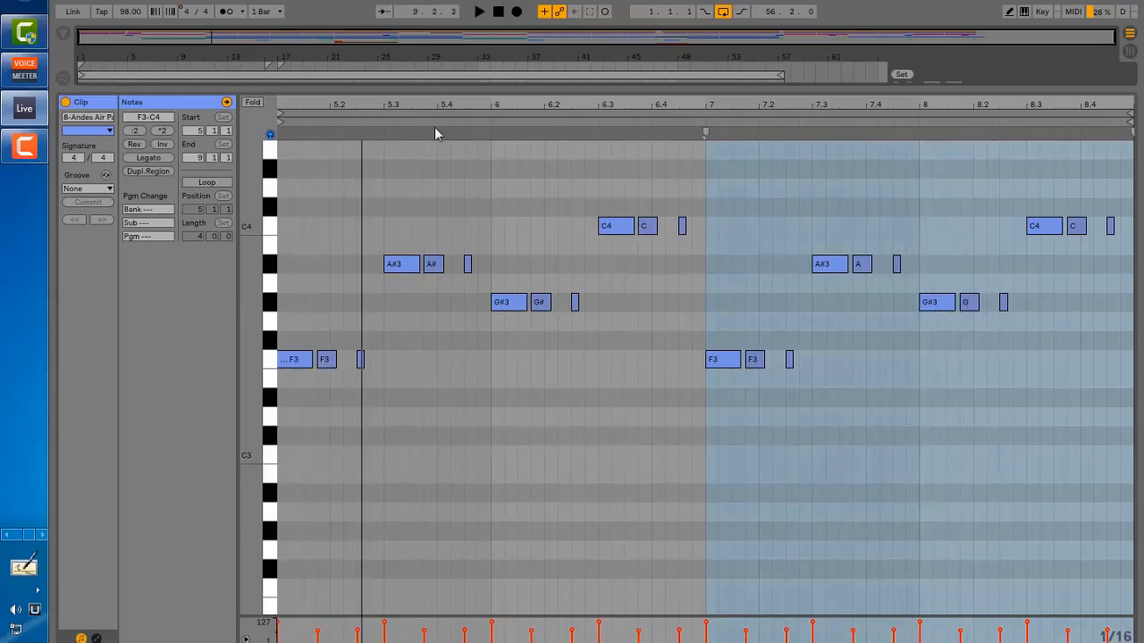
drag(426, 91, 410, 495)
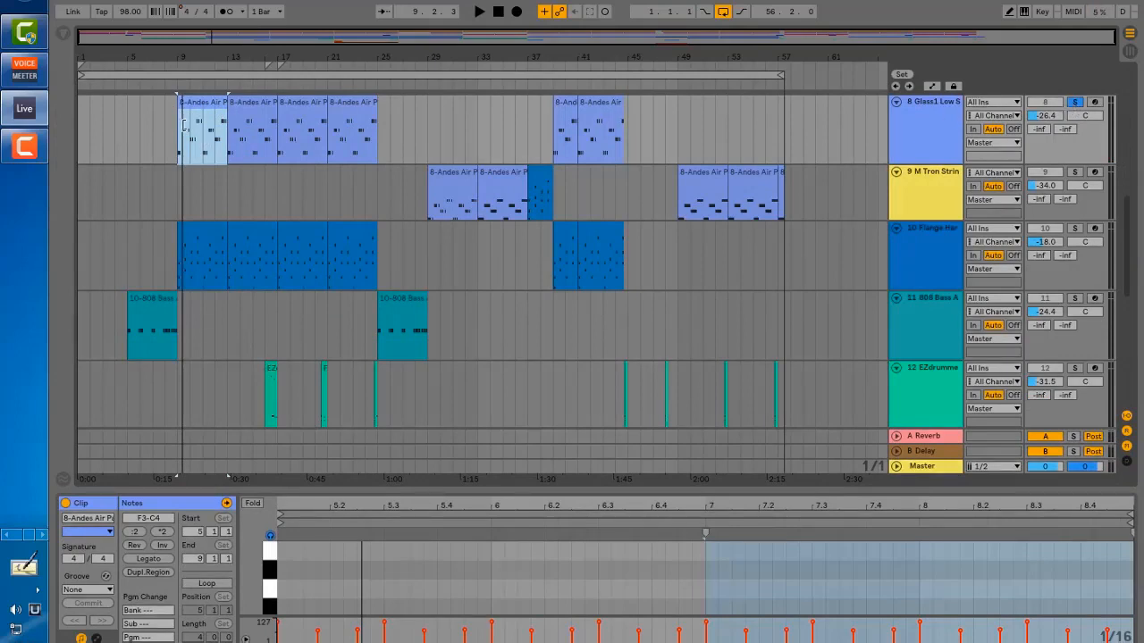
Replay the first Glass1 Low S clip from its start at bar 9 and stop.
click(180, 159)
key(space)
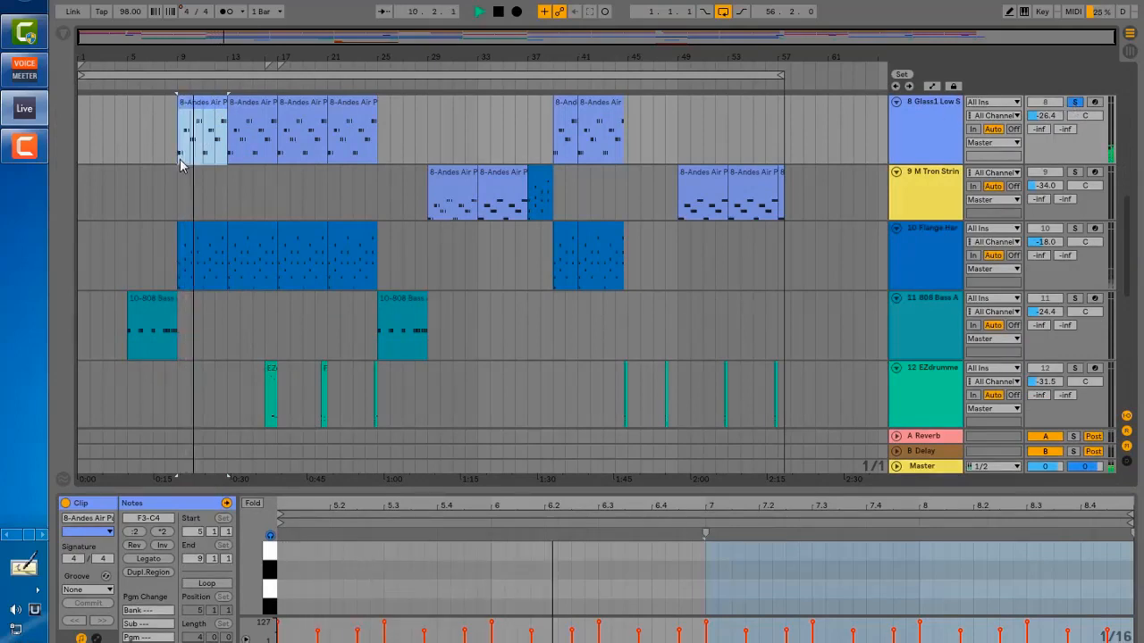
key(space)
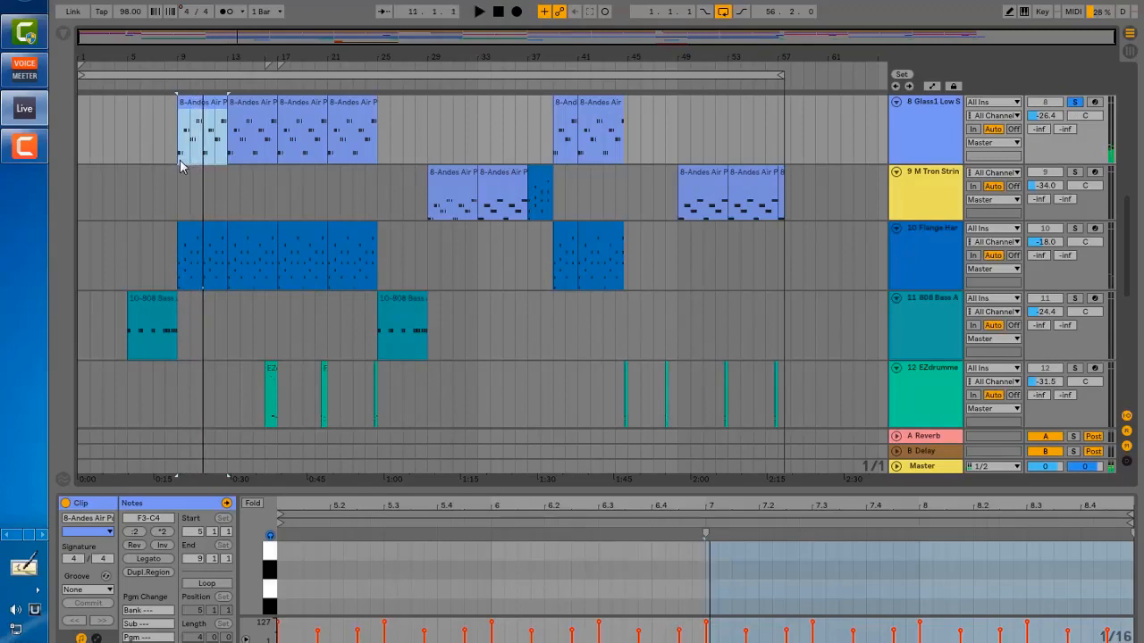
Solo track 10 Flange Har, play its first clip from bar 9 and stop.
click(193, 242)
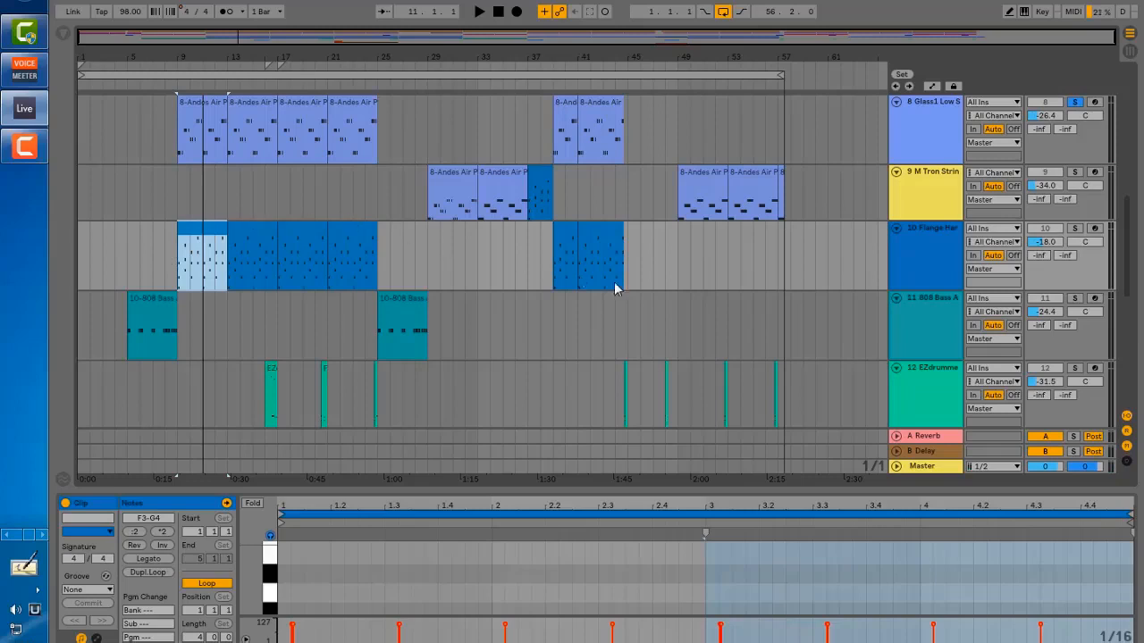
click(930, 245)
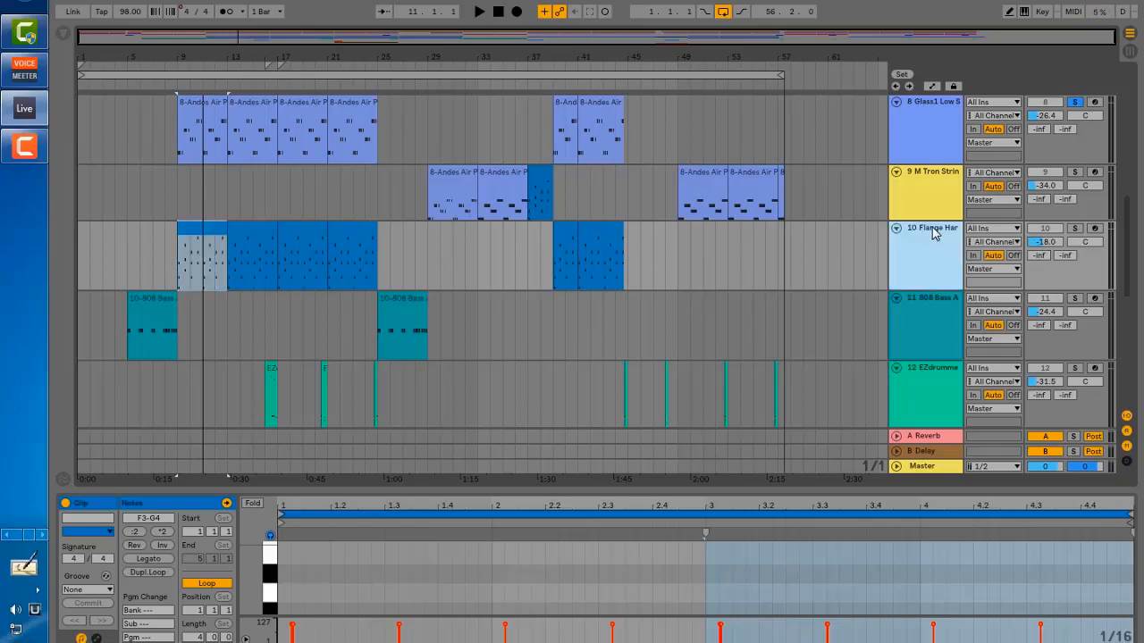
click(1076, 229)
key(space)
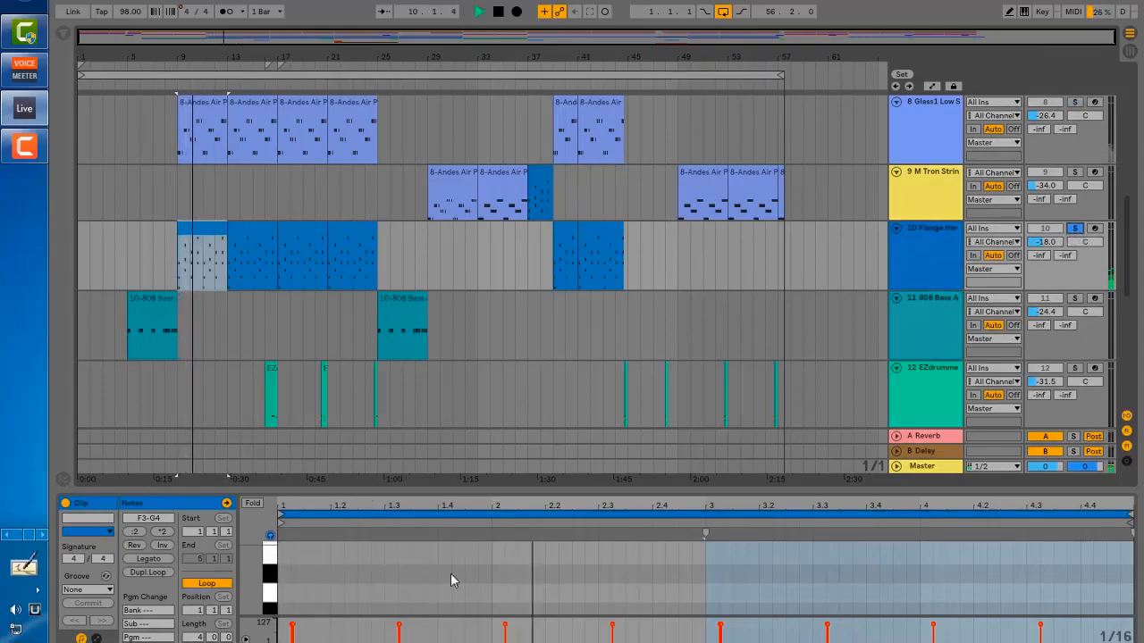
key(space)
View the Flange Har clip's notes enlarged and play them from bar 9, stopping partway.
drag(399, 480, 369, 133)
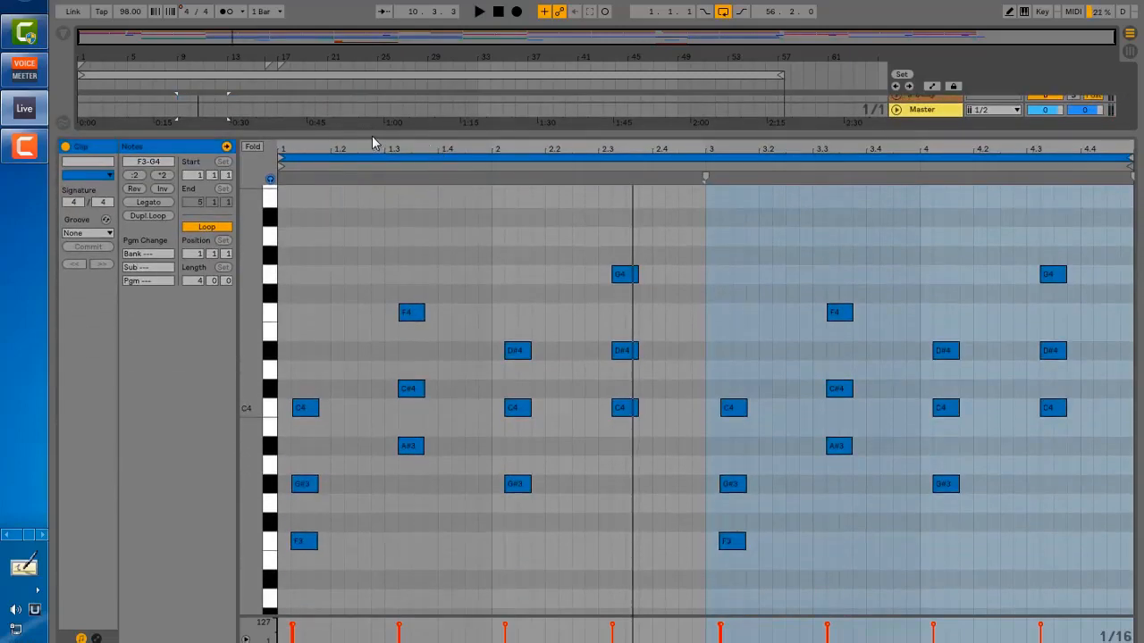
drag(372, 143, 373, 83)
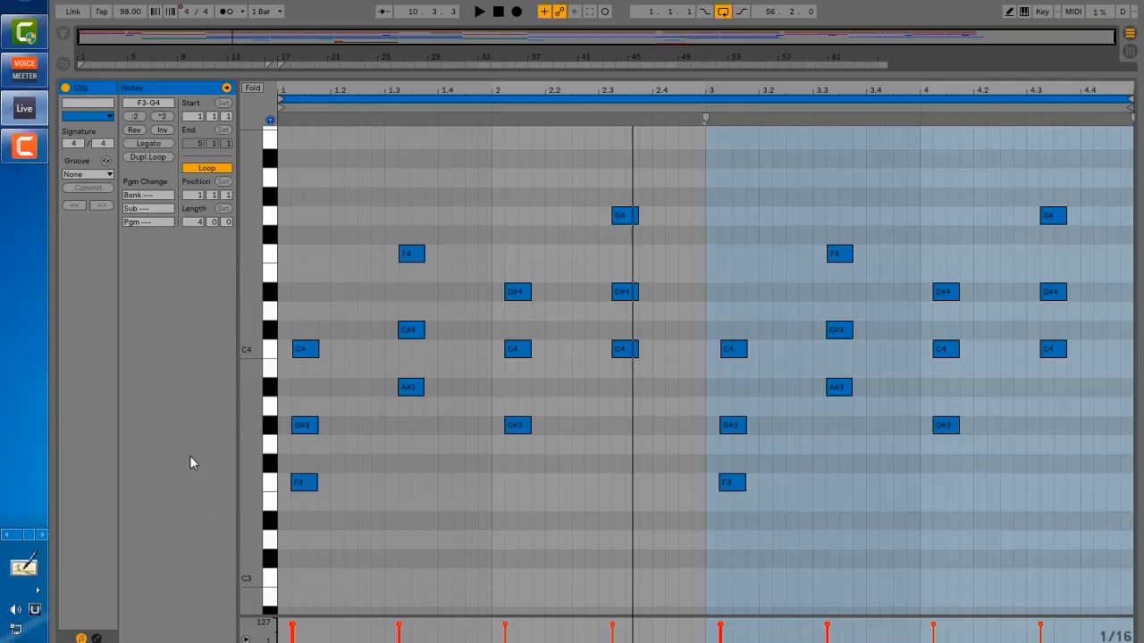
key(space)
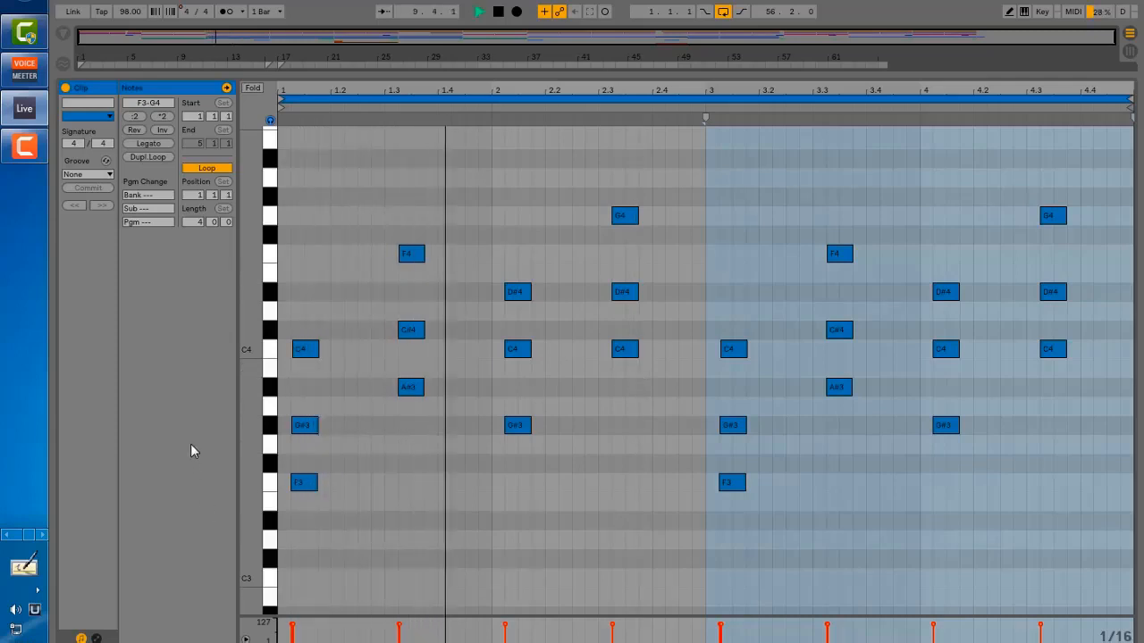
key(space)
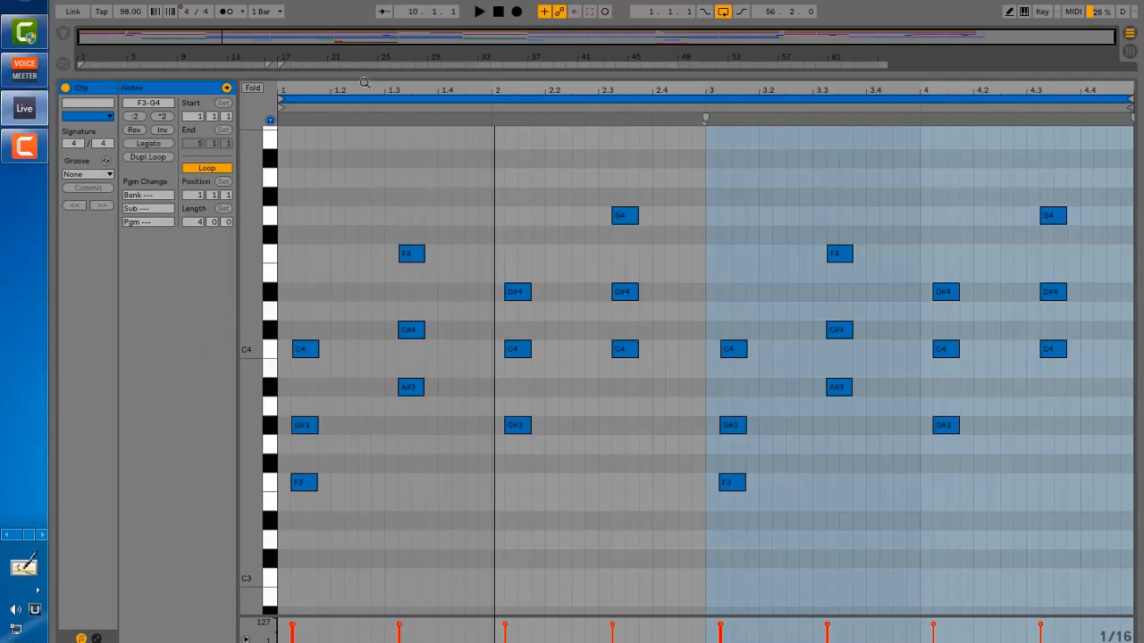
mouse_move(365, 83)
mouse_down()
mouse_move(376, 98)
mouse_move(365, 80)
mouse_up()
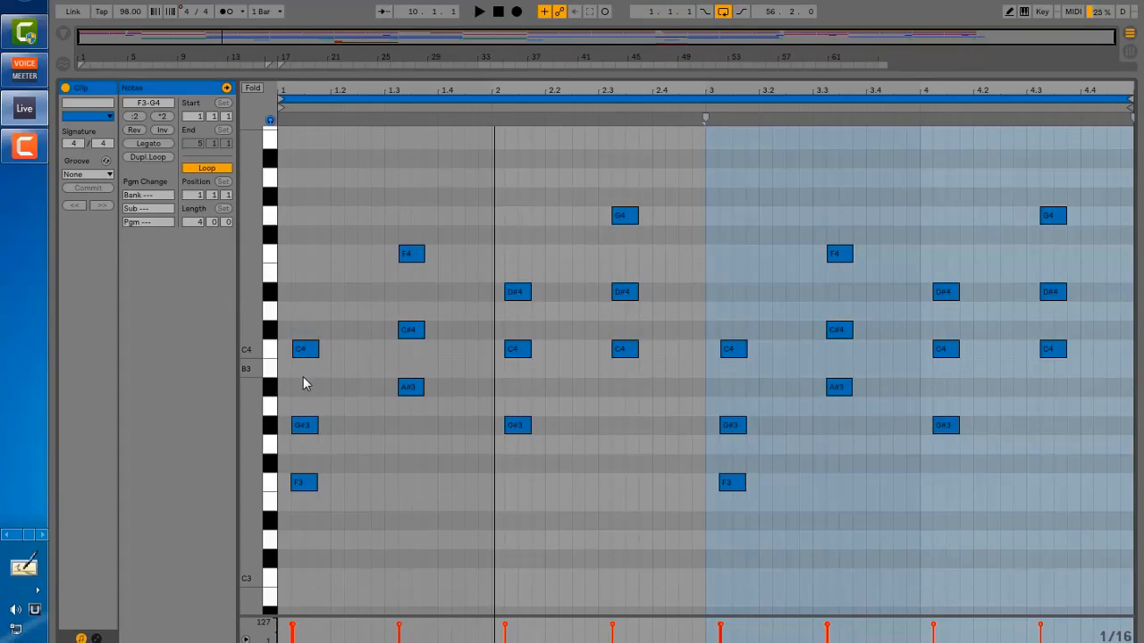
Replay the Flange Har clip with its notes magnified horizontally, stop, and return to the arrangement.
key(space)
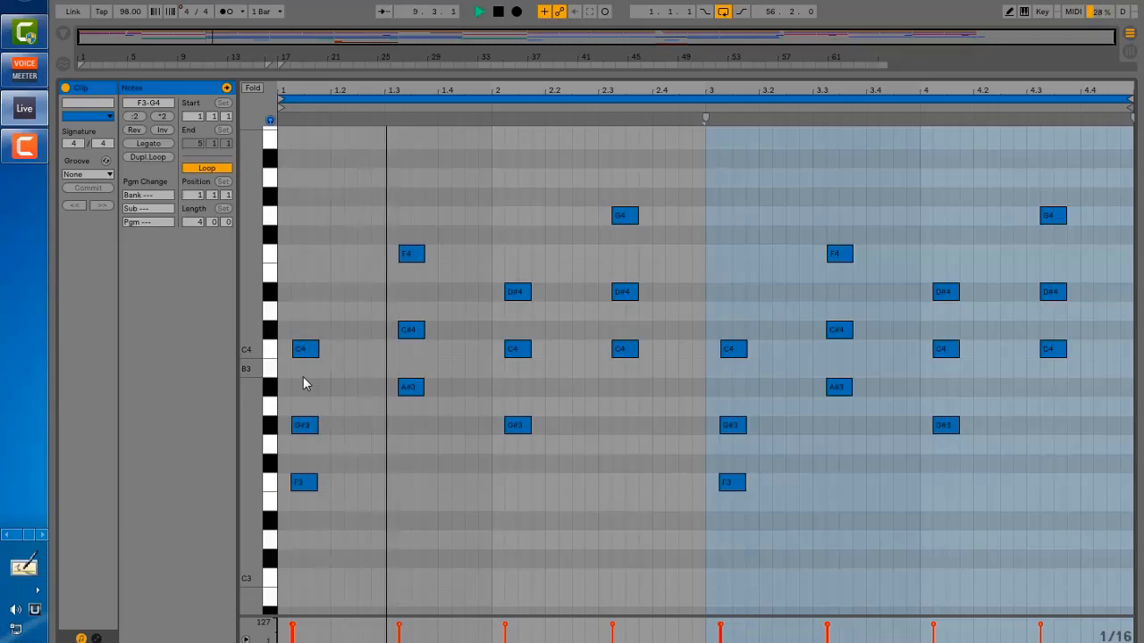
drag(309, 89, 319, 116)
key(space)
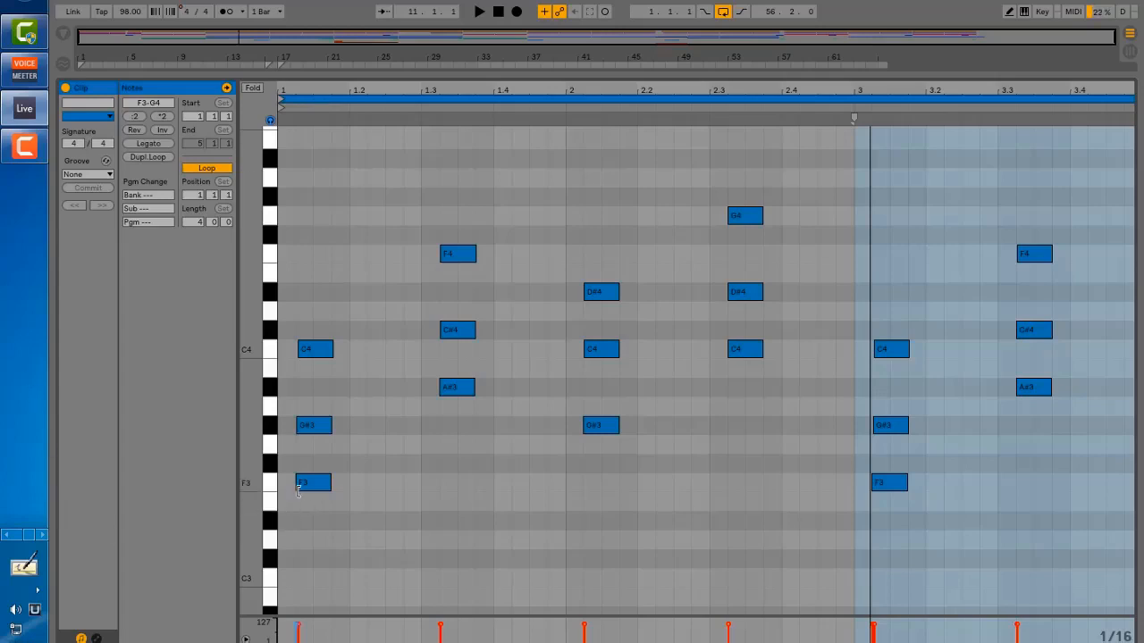
click(371, 69)
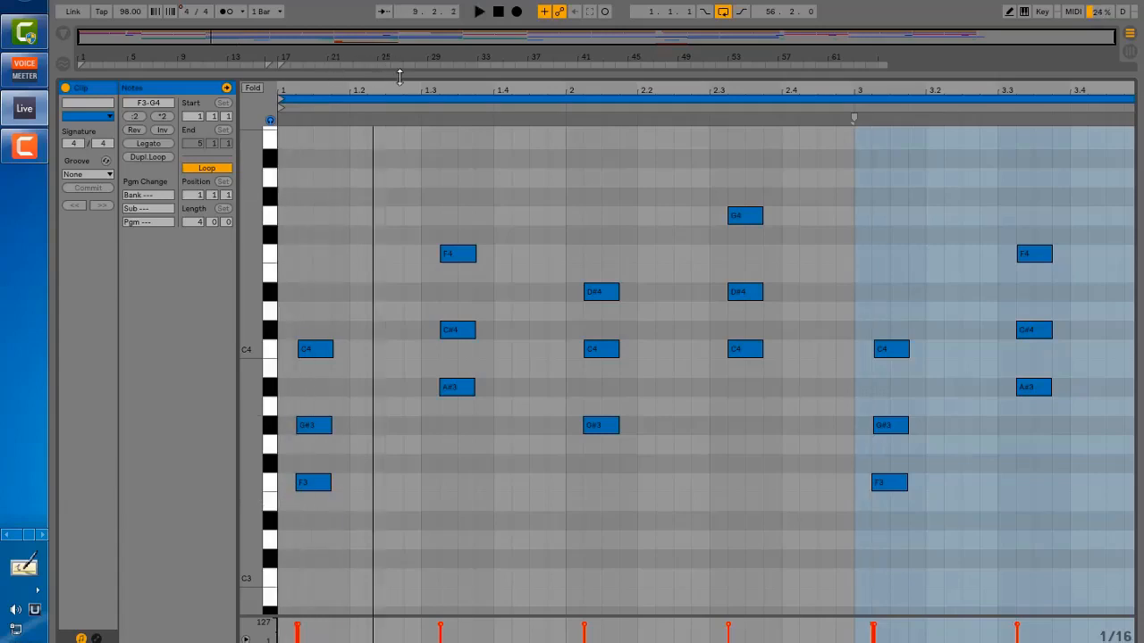
drag(400, 77, 384, 554)
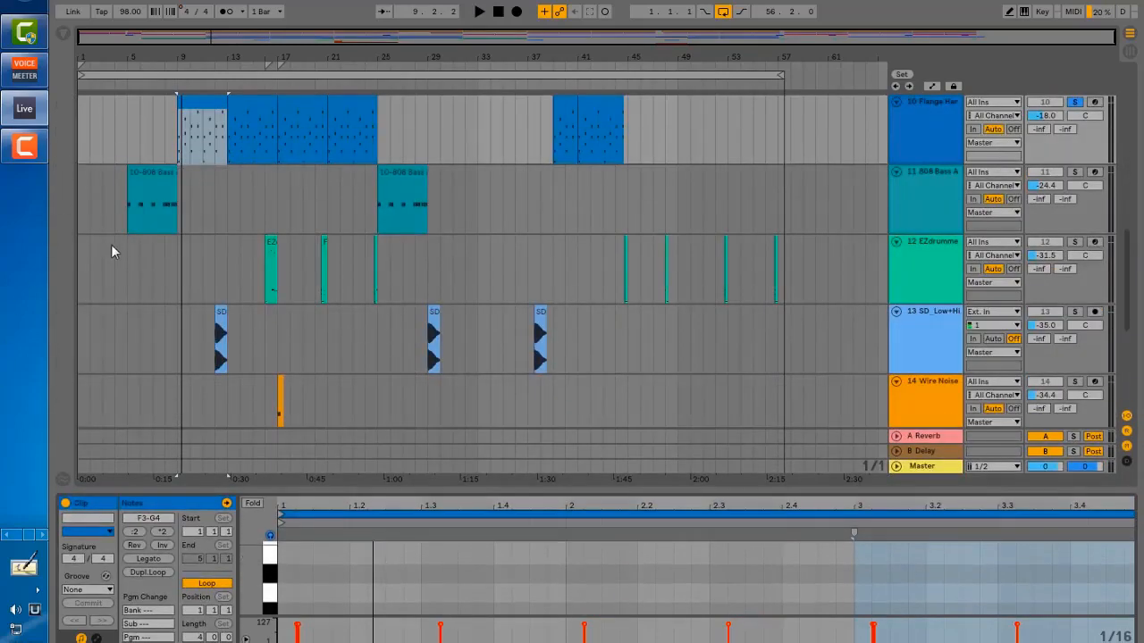
Play the Flange Har clip from bar 9 in the arrangement, stop, and select the 808 Bass clip at bar 5.
key(space)
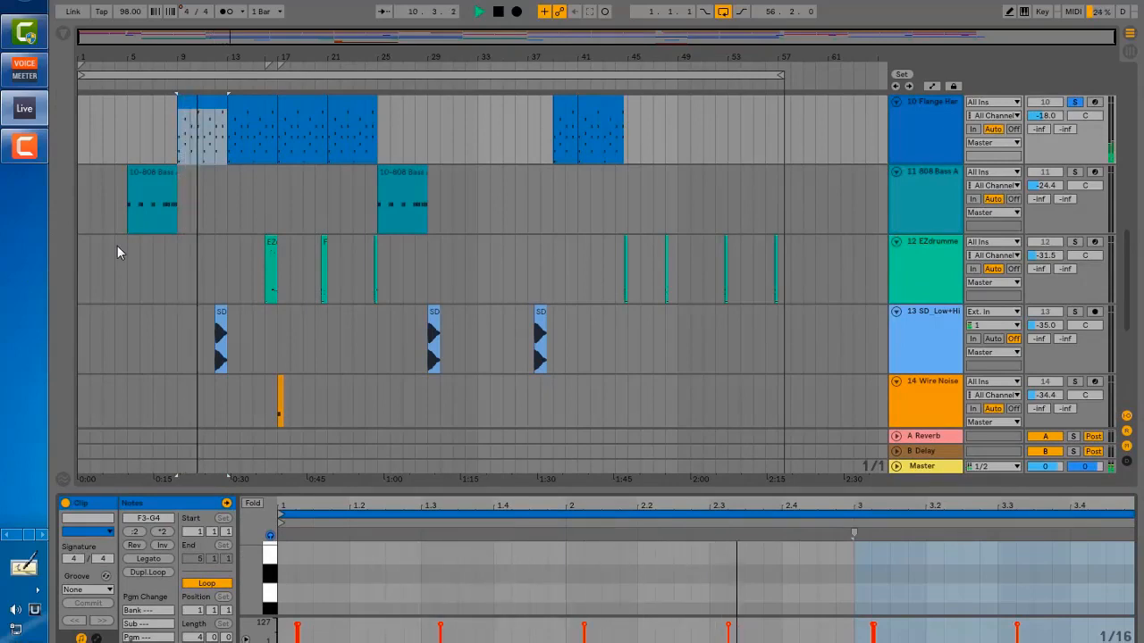
click(153, 173)
key(space)
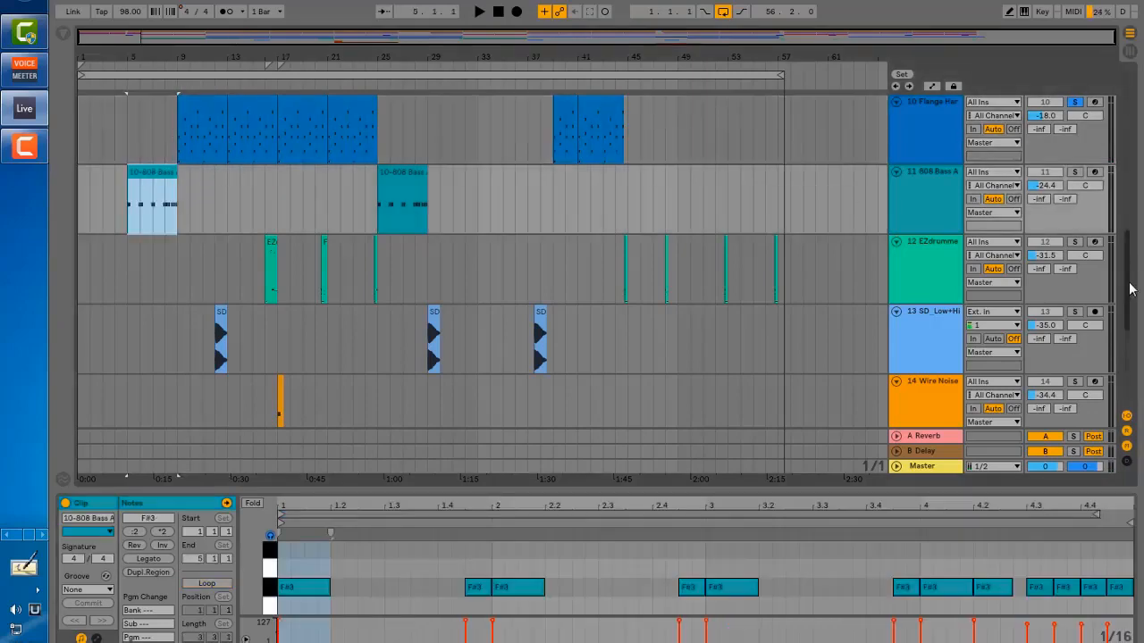
Solo the Glass1 Low S track together with Flange Har, play both from bar 9 and stop.
drag(1129, 291, 1133, 239)
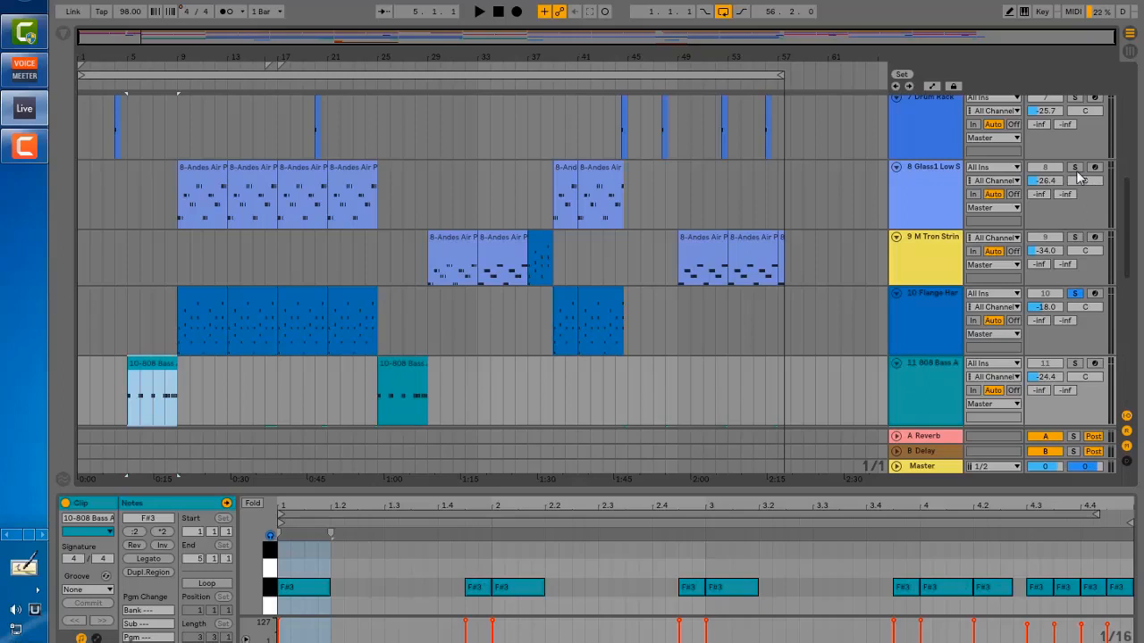
click(1074, 167)
key(space)
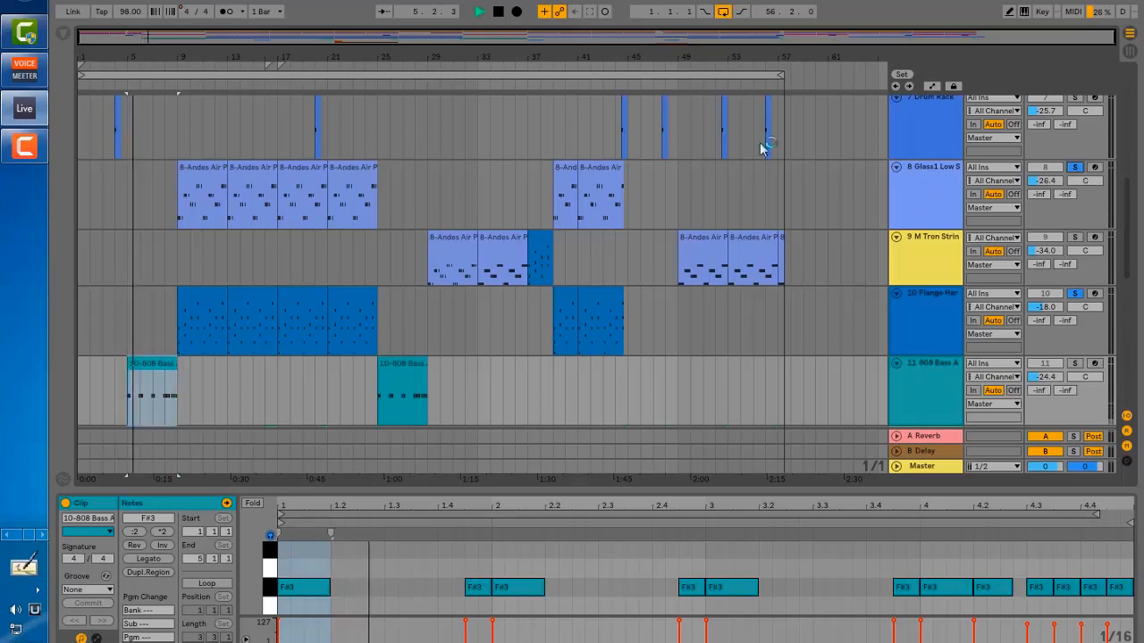
key(space)
click(173, 255)
key(space)
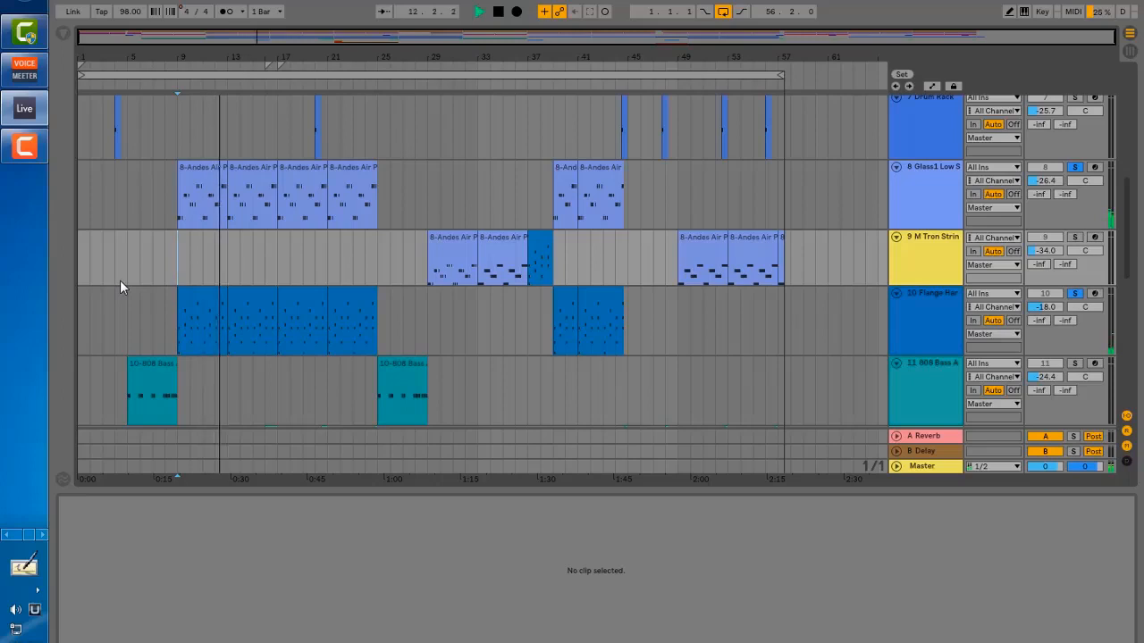
key(space)
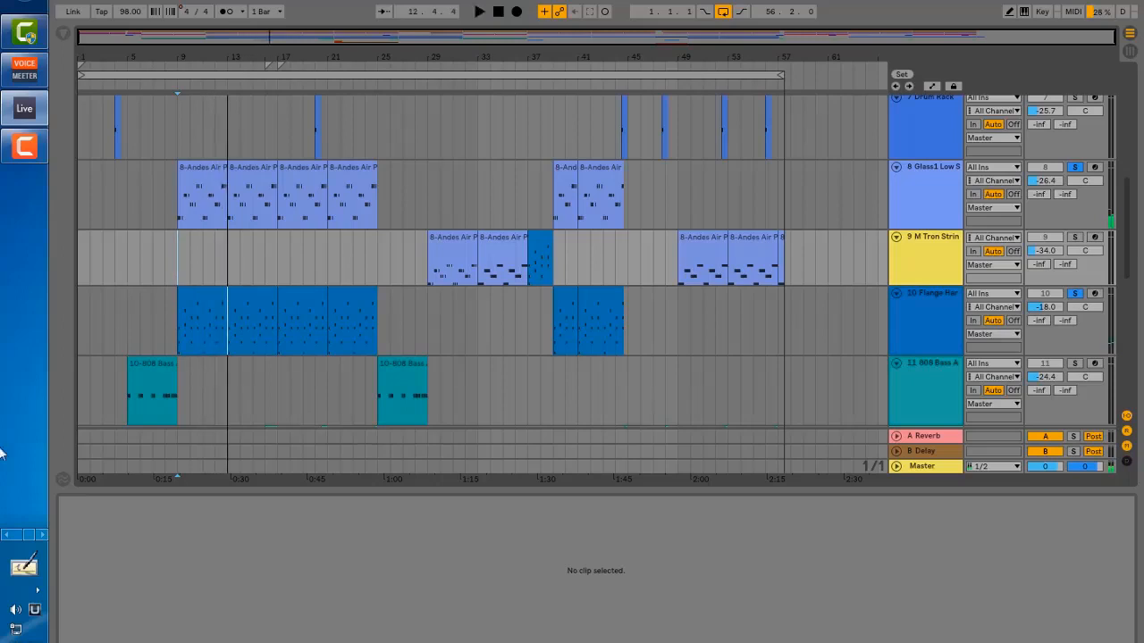
Solo track 11 808 Bass, play its first clip from bar 5 and stop.
click(157, 373)
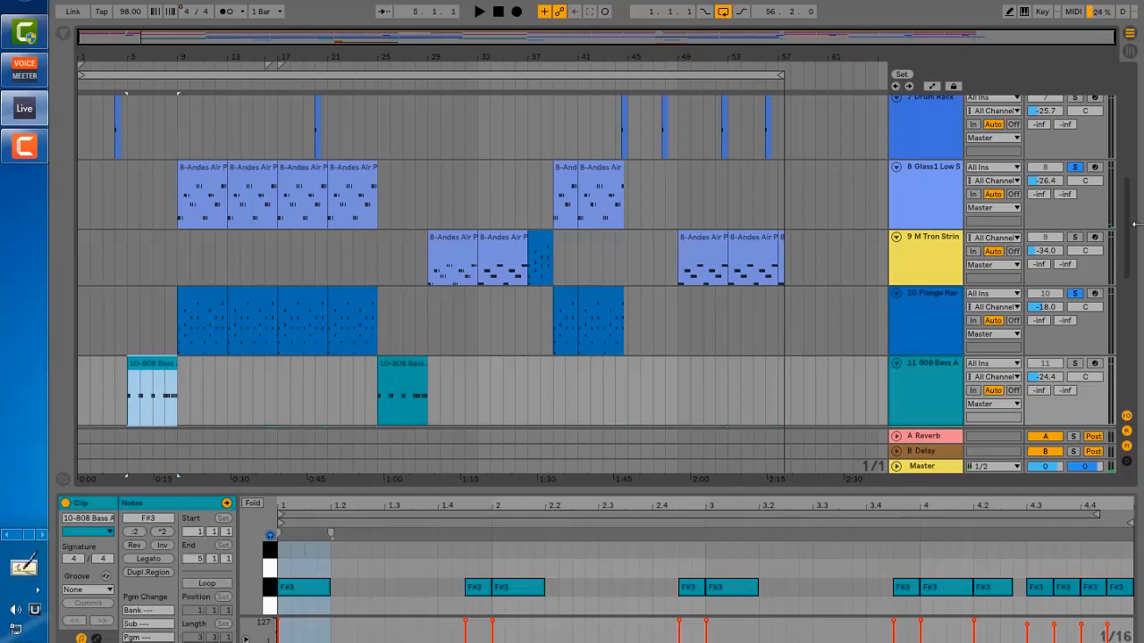
scroll(1127, 223, down, 5)
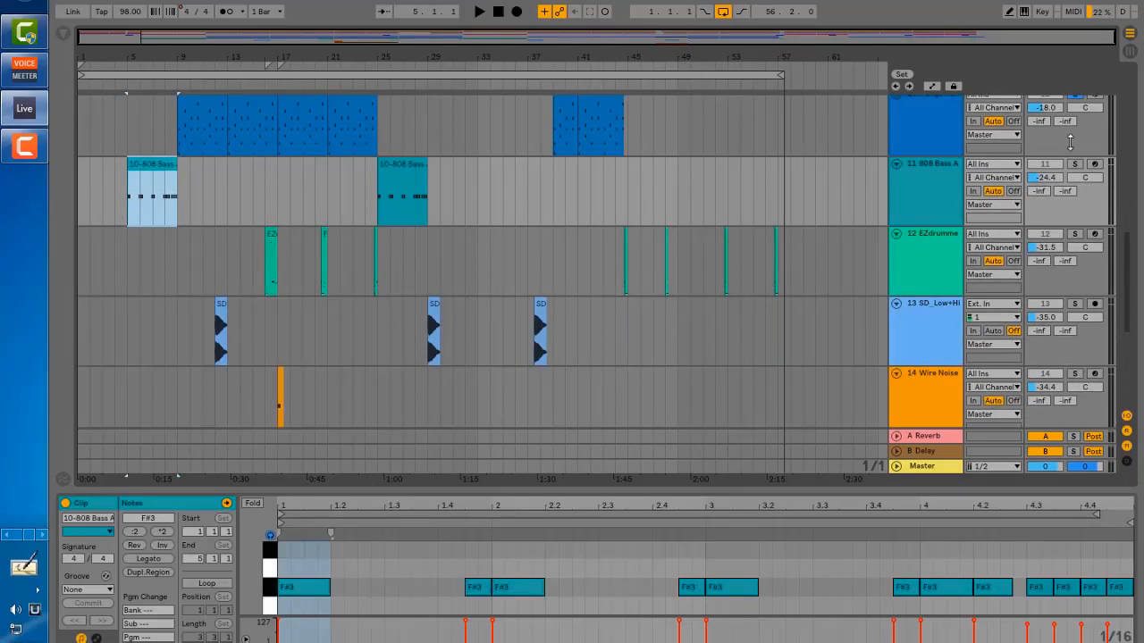
click(1074, 163)
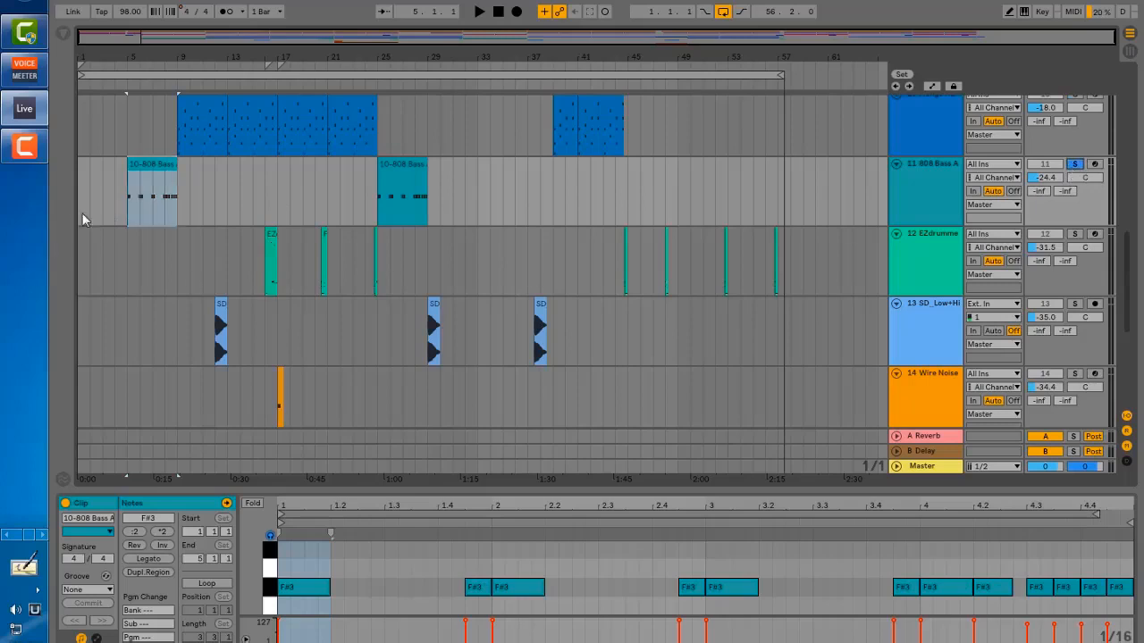
key(space)
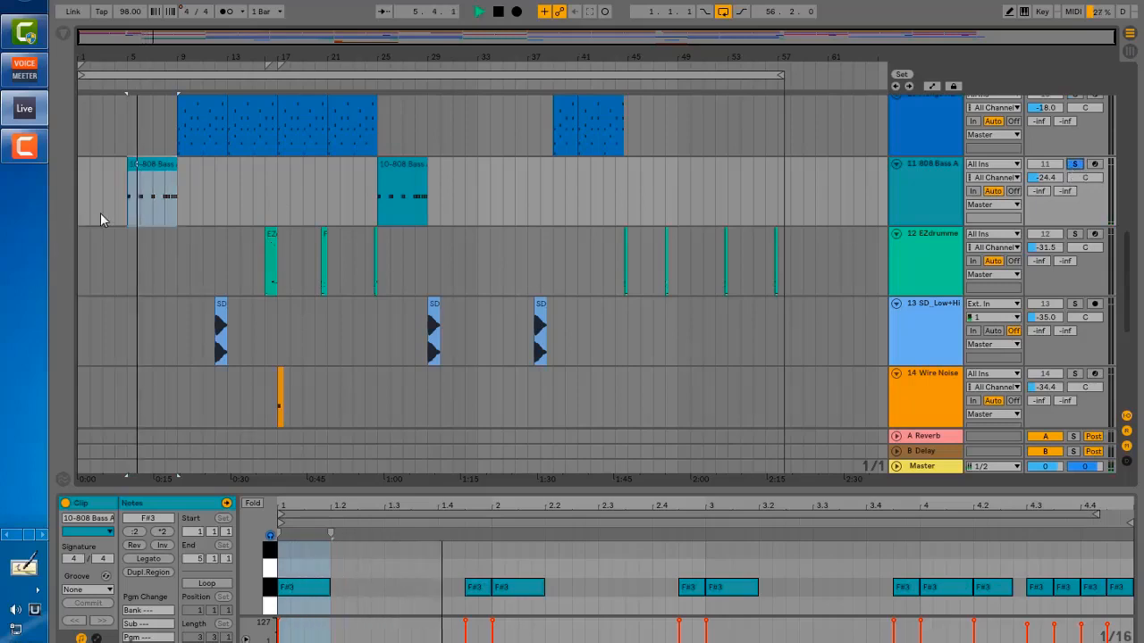
key(space)
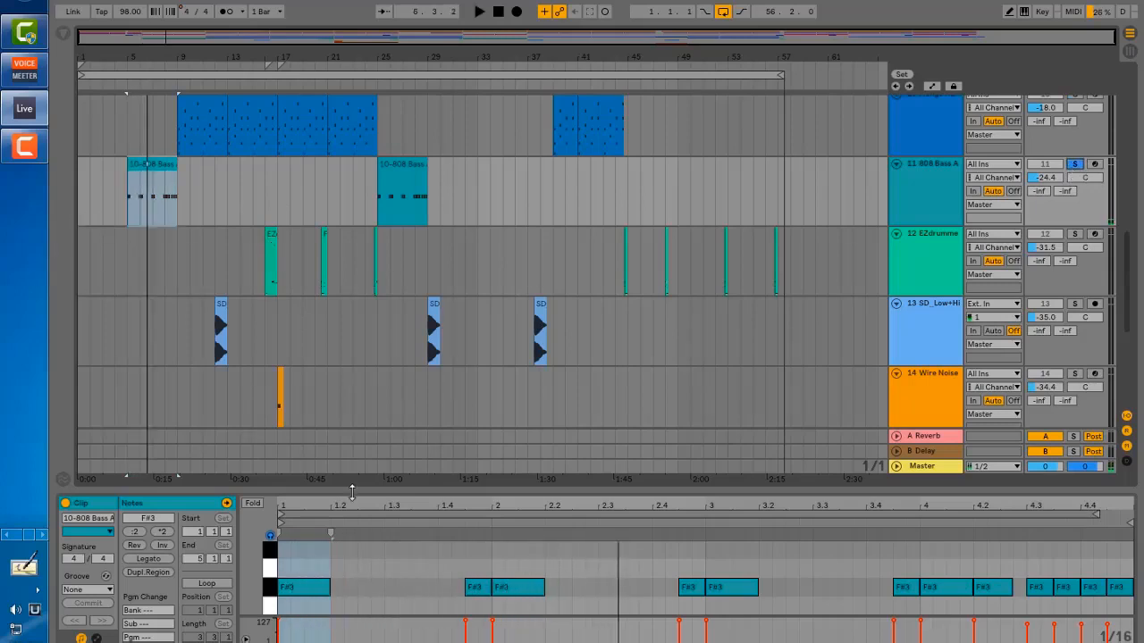
Replay the soloed 808 Bass clip twice from bar 5, following its F#3 notes, and stop.
drag(352, 492, 355, 469)
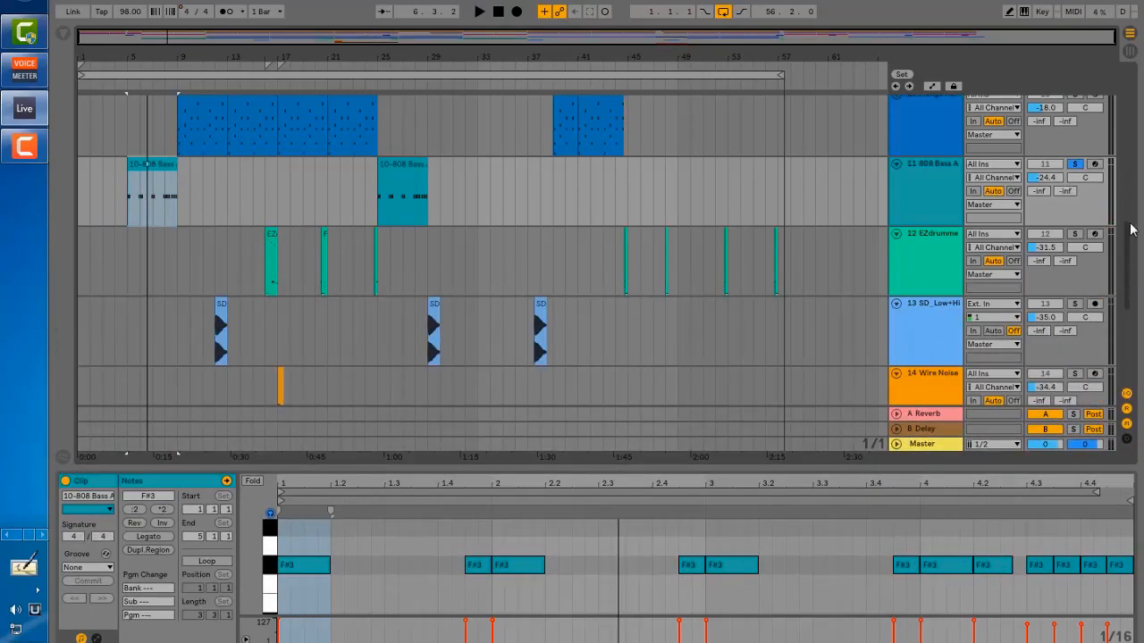
drag(1131, 224, 1130, 103)
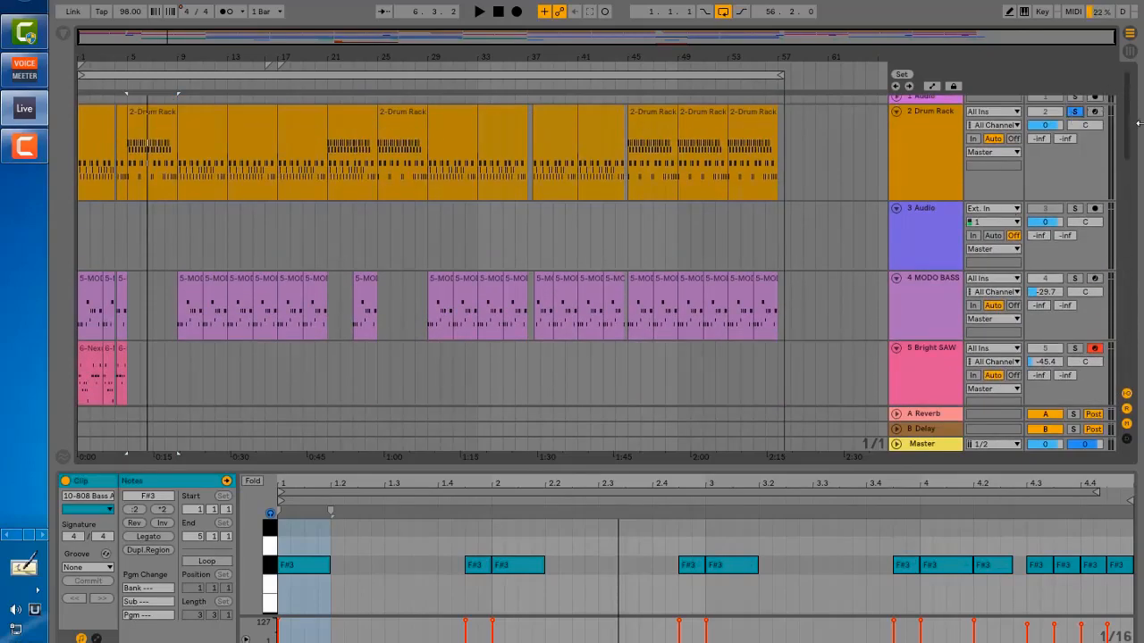
drag(1133, 128, 1135, 250)
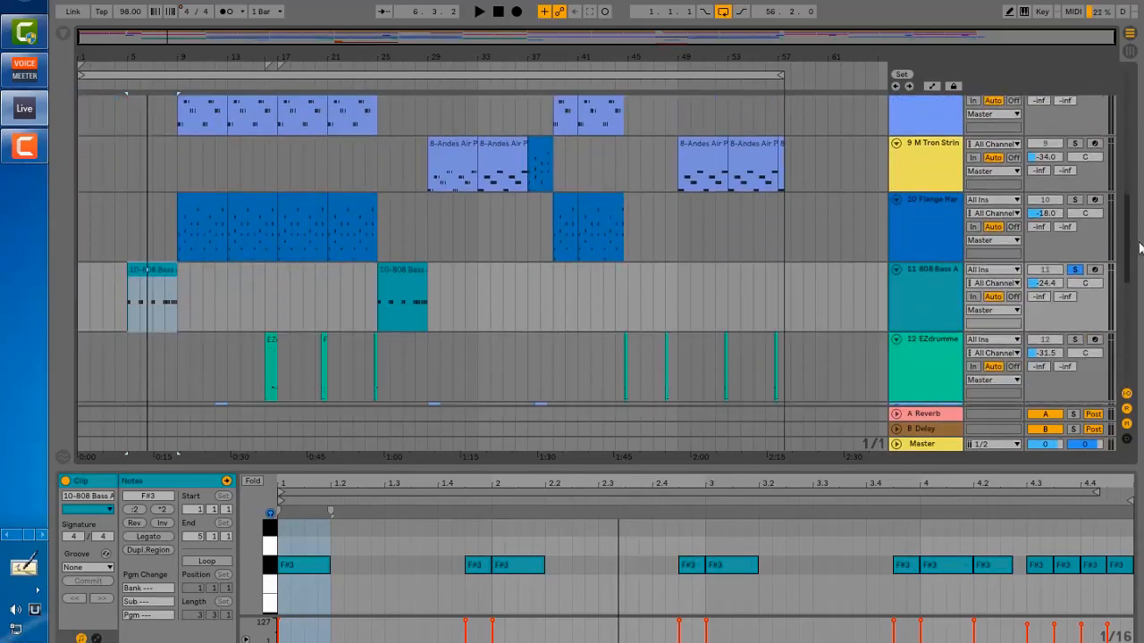
key(space)
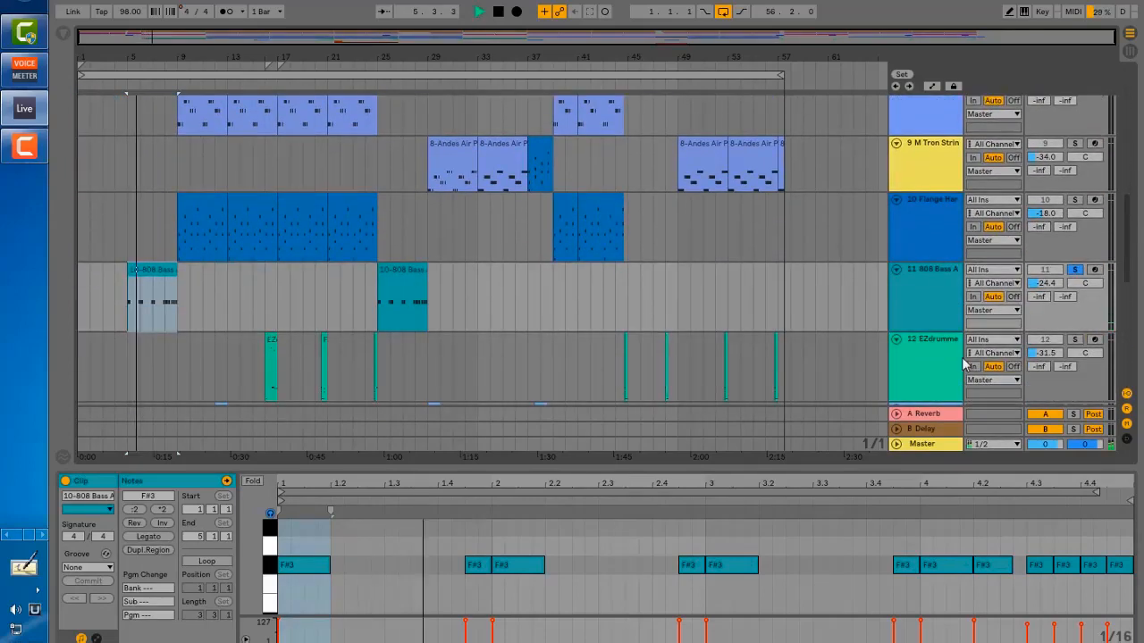
key(space)
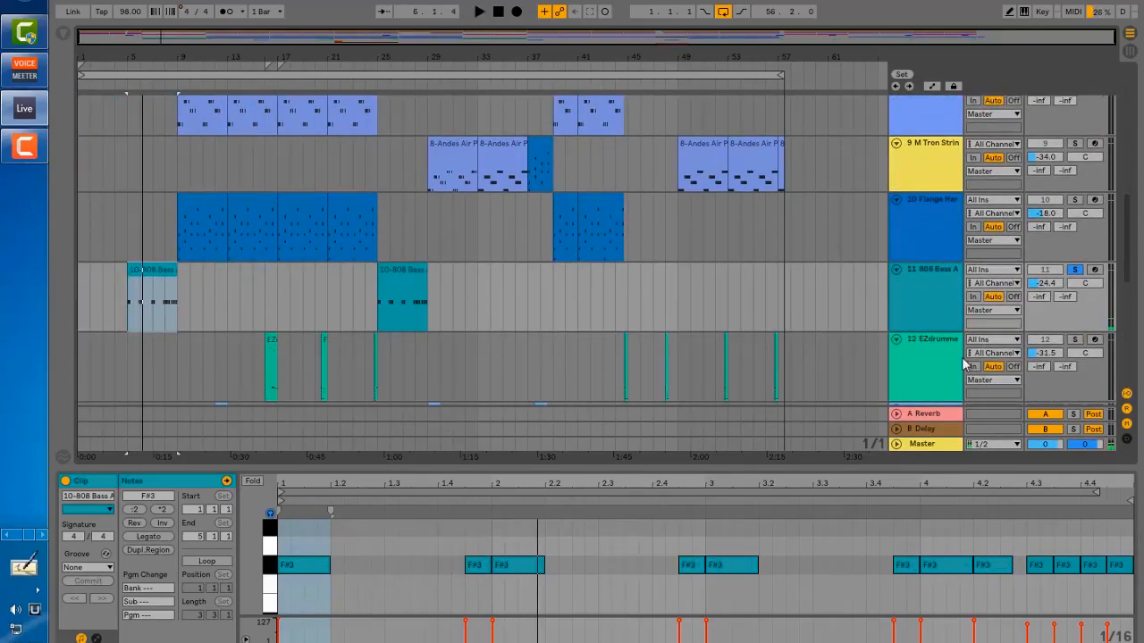
key(space)
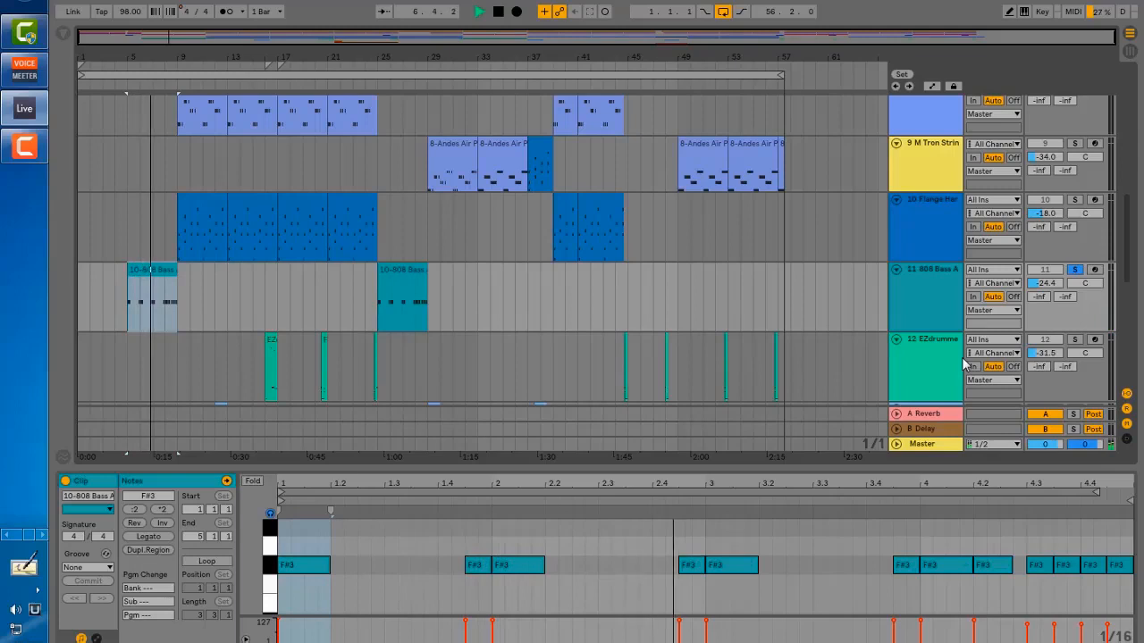
key(space)
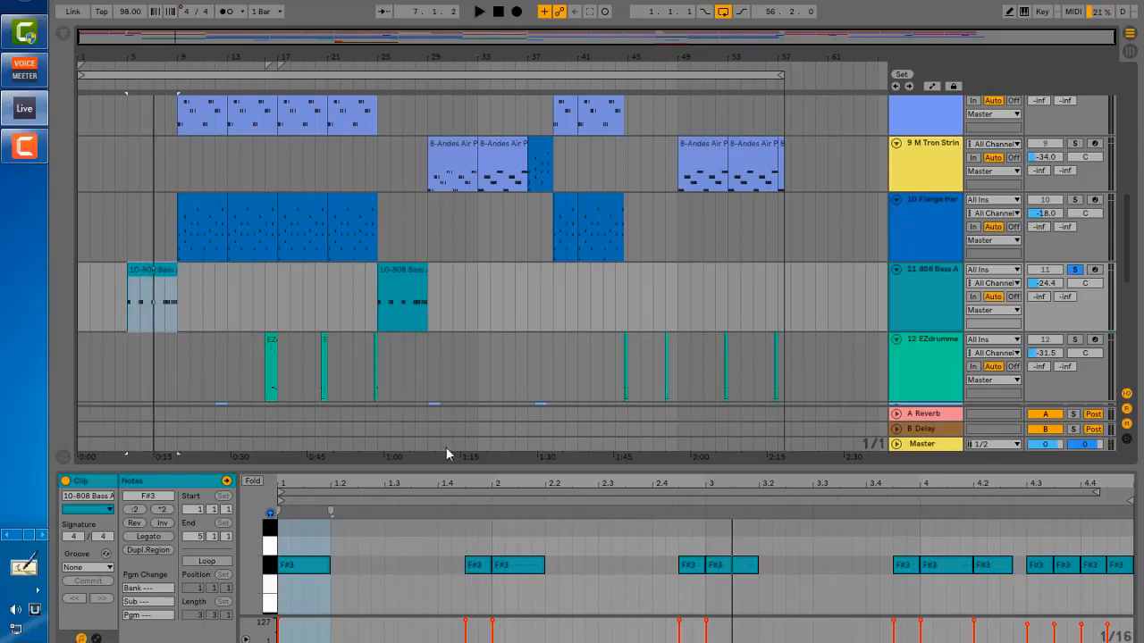
drag(429, 464, 429, 520)
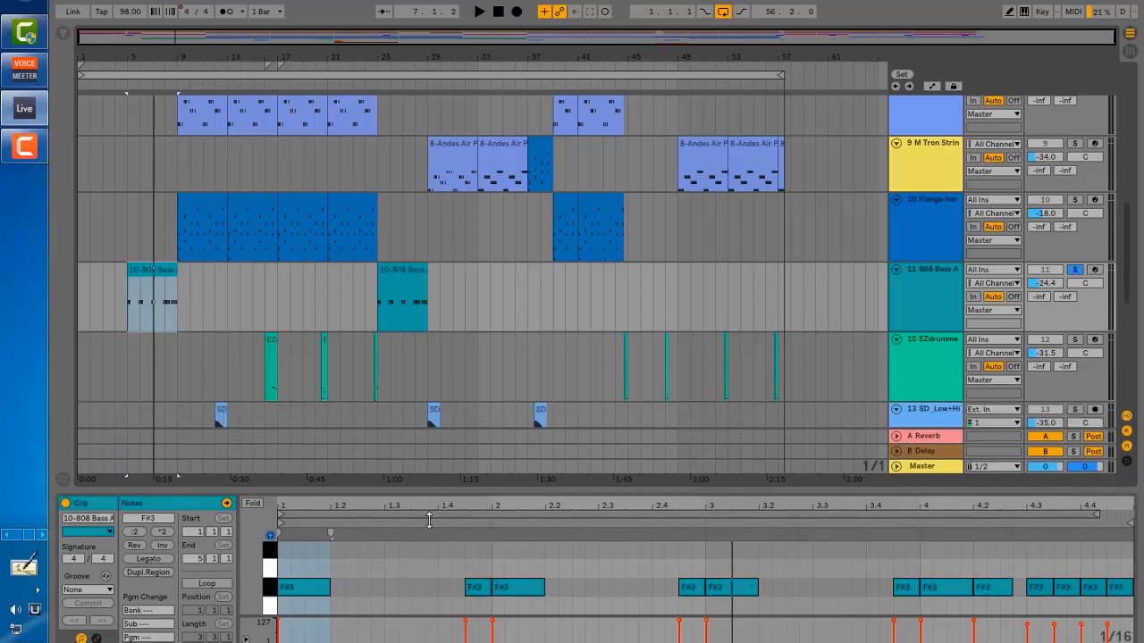
Select the Drum Rack clip at bar 5 and turn off soloing on the Drum Rack track.
drag(1130, 271, 1131, 130)
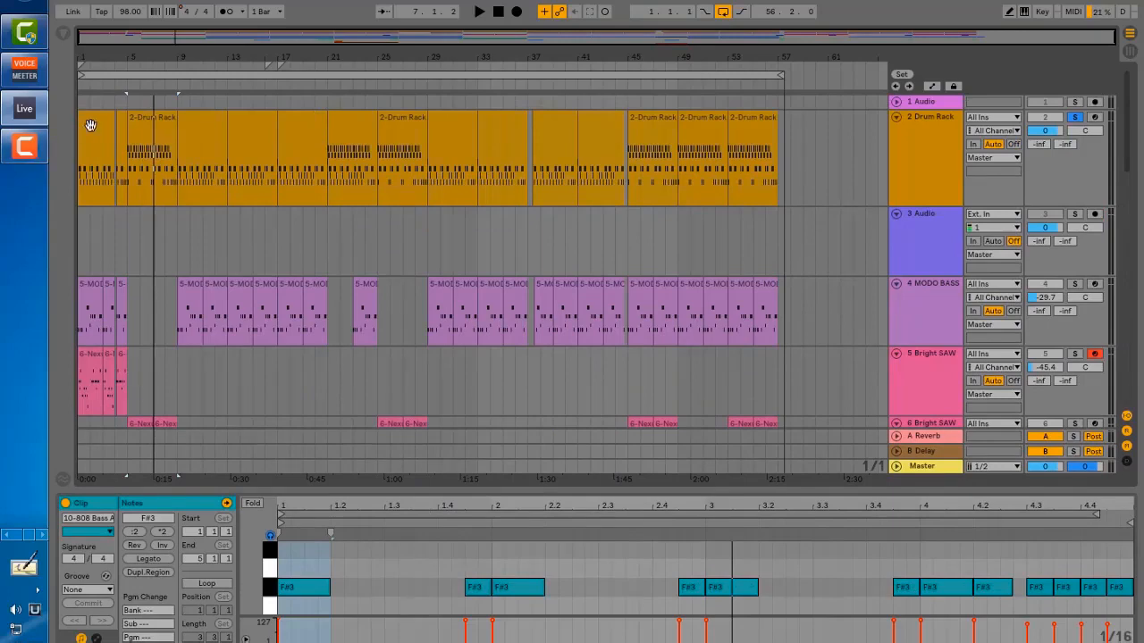
click(159, 134)
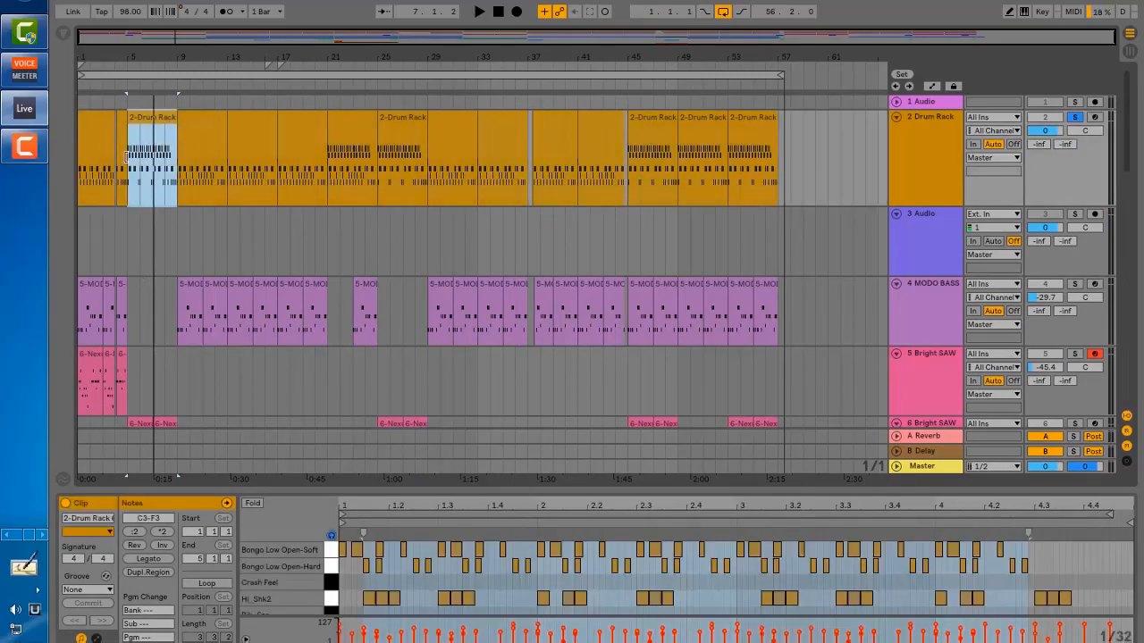
click(1075, 117)
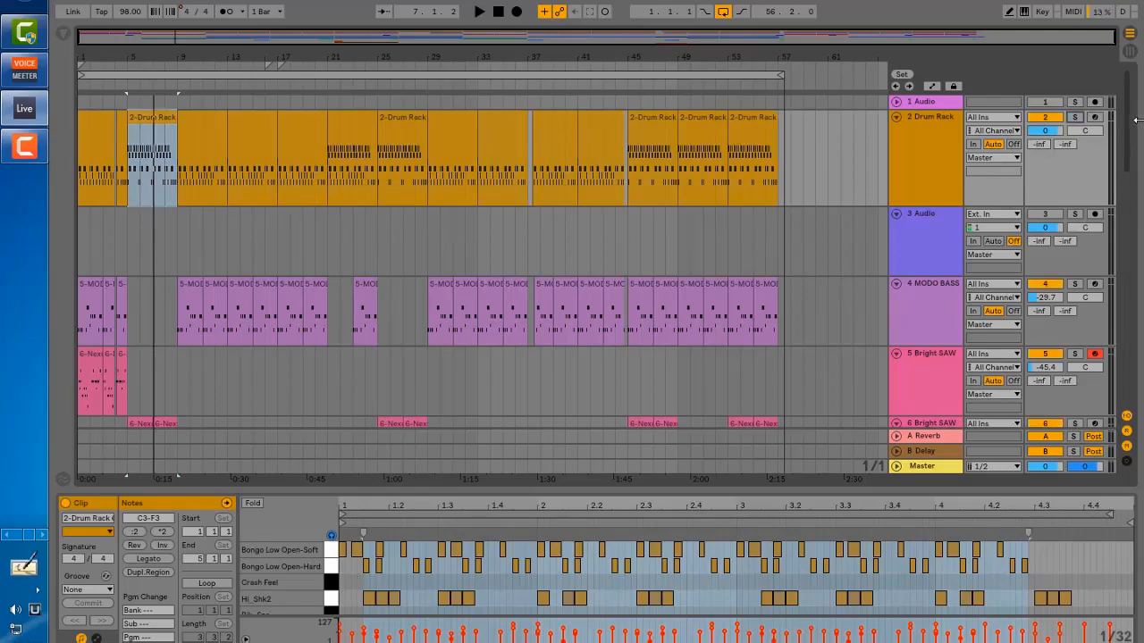
Inspect the 808 Bass track's device chain, including the 808 Bass A Deep instrument, and reopen its first clip's notes.
drag(1137, 119, 1141, 229)
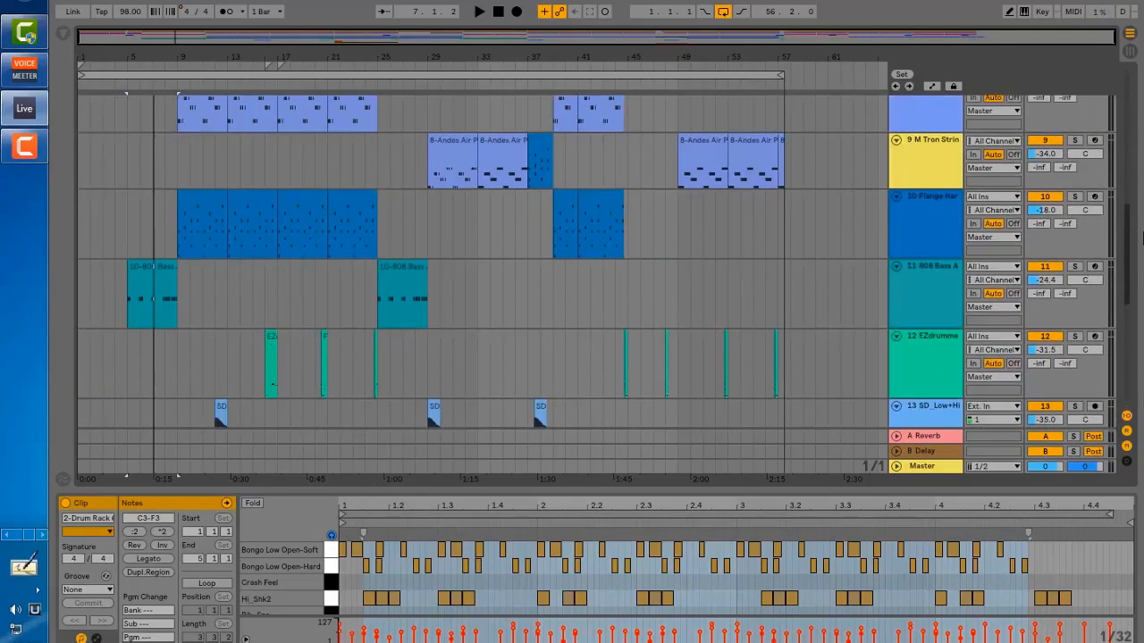
click(148, 280)
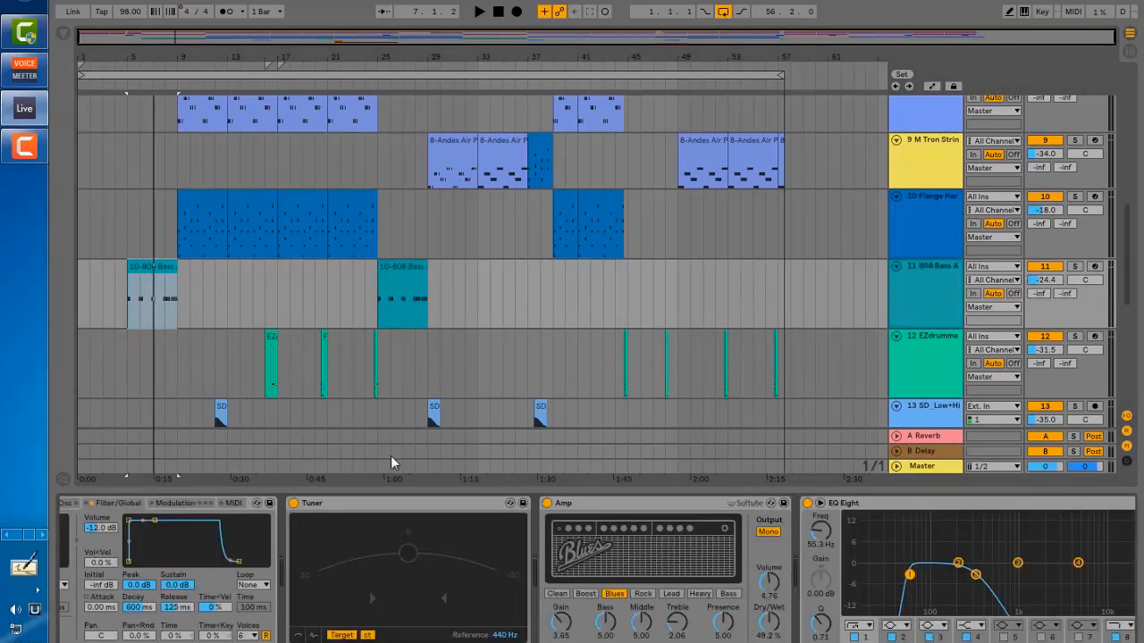
scroll(590, 570, left, 4)
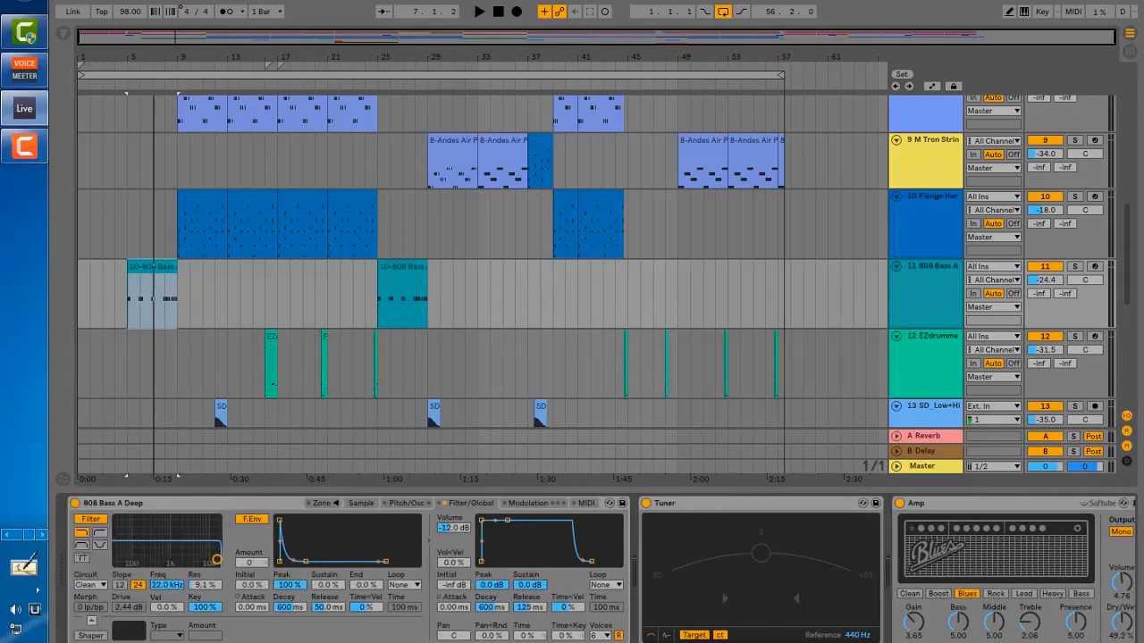
double_click(143, 280)
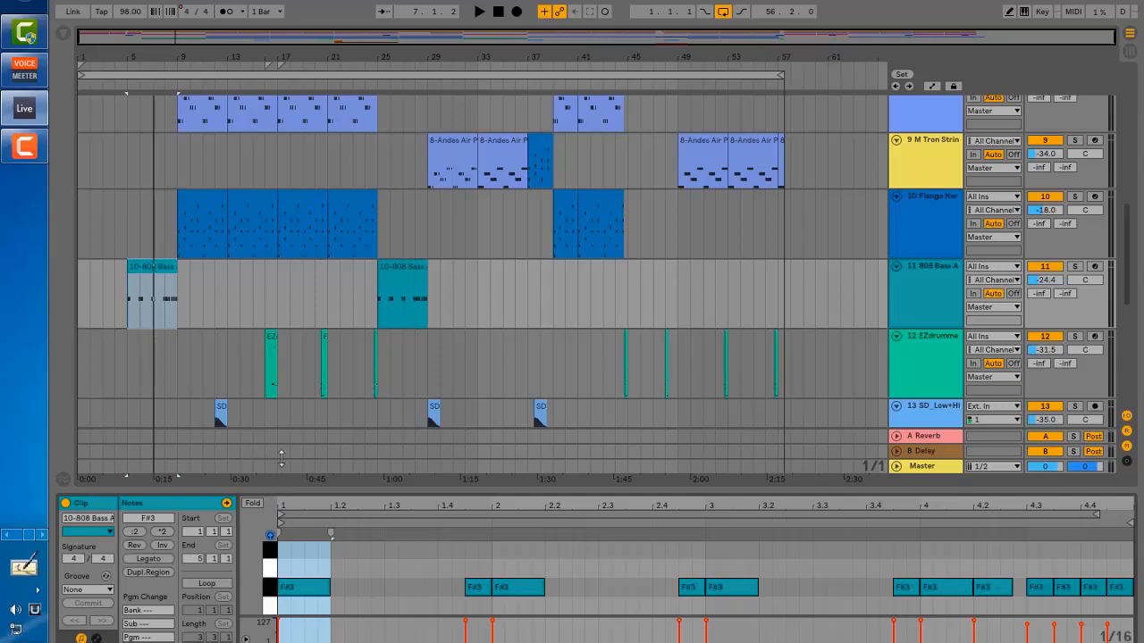
Play the first 808 Bass clip in the full mix while following its F#3 notes in the enlarged note editor, and stop.
drag(280, 492, 298, 118)
click(274, 222)
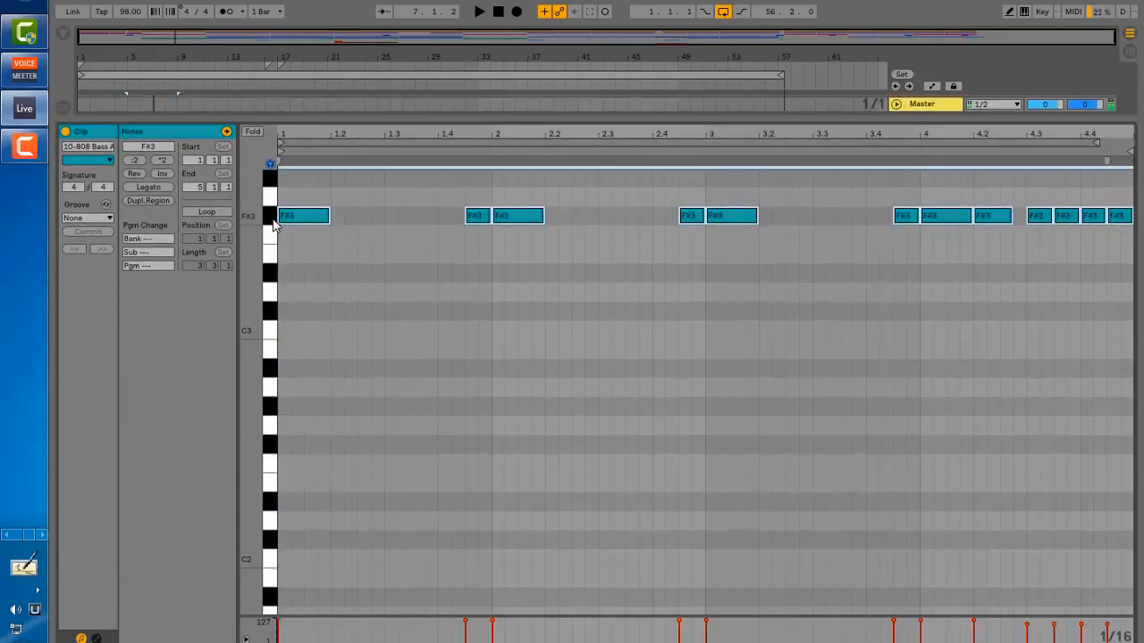
key(space)
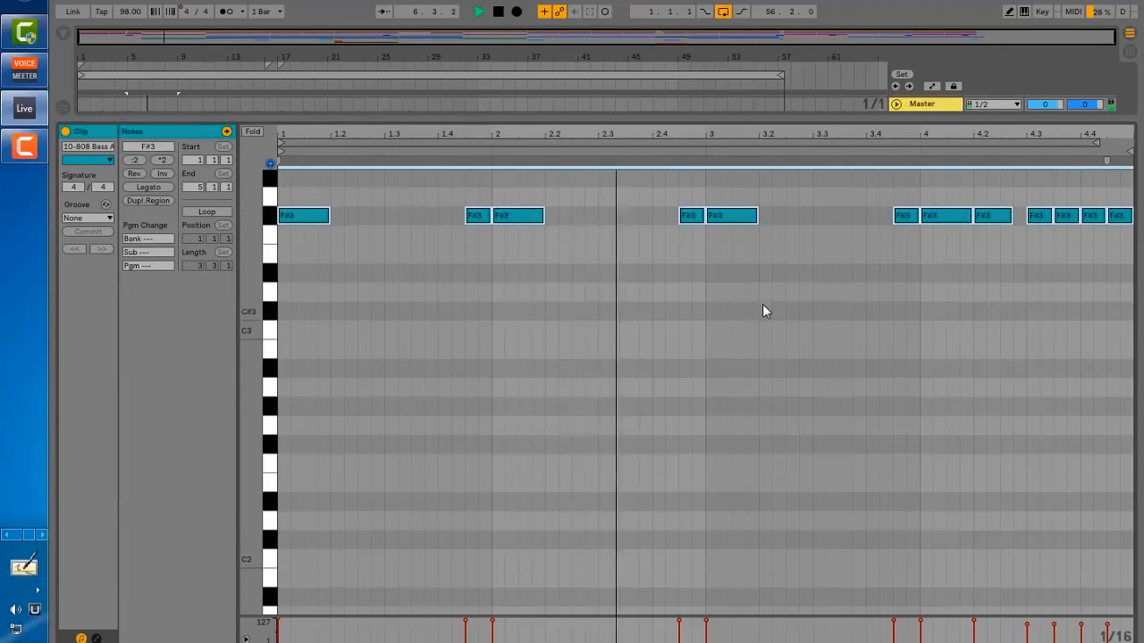
key(space)
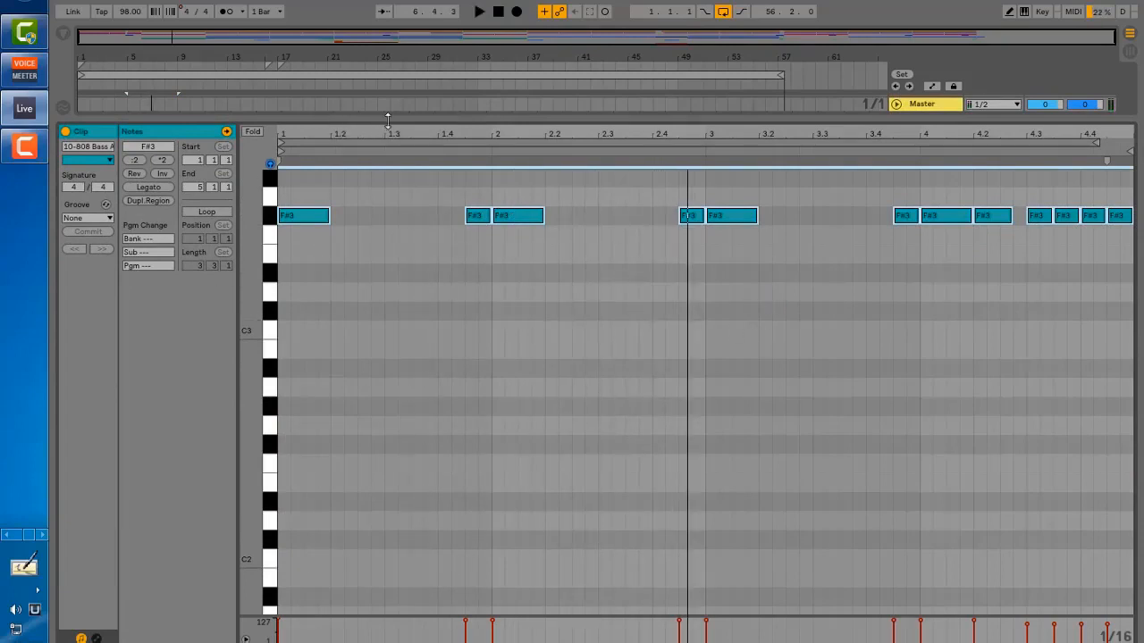
drag(388, 122, 341, 496)
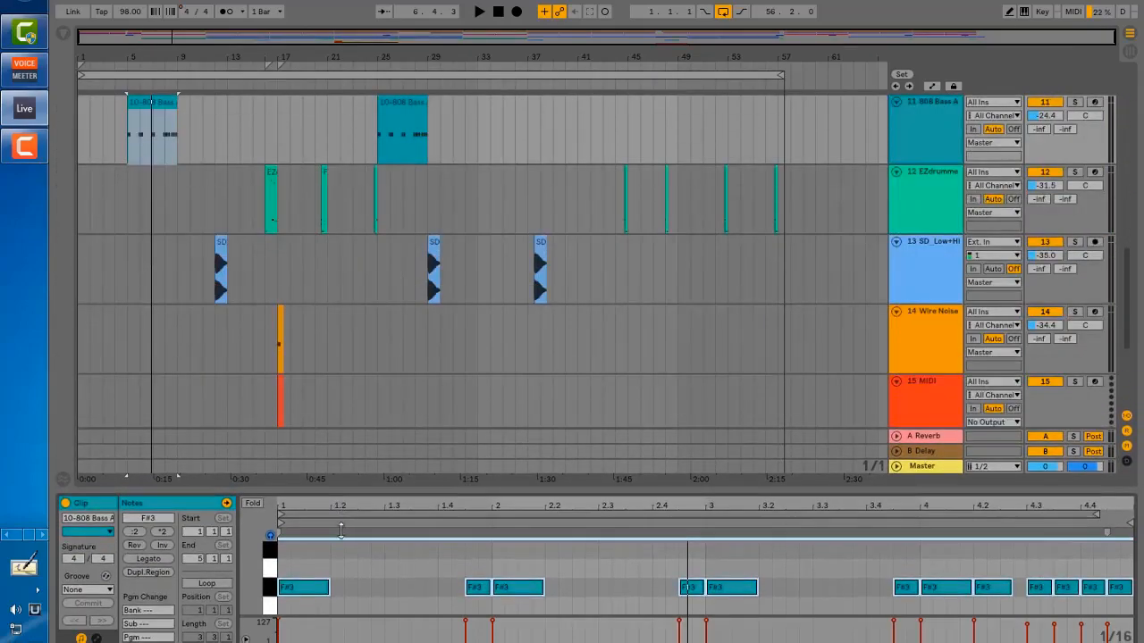
Select the M Tron Strings clip at bar 29, solo track 9, play the clip and stop.
drag(1123, 268, 1139, 241)
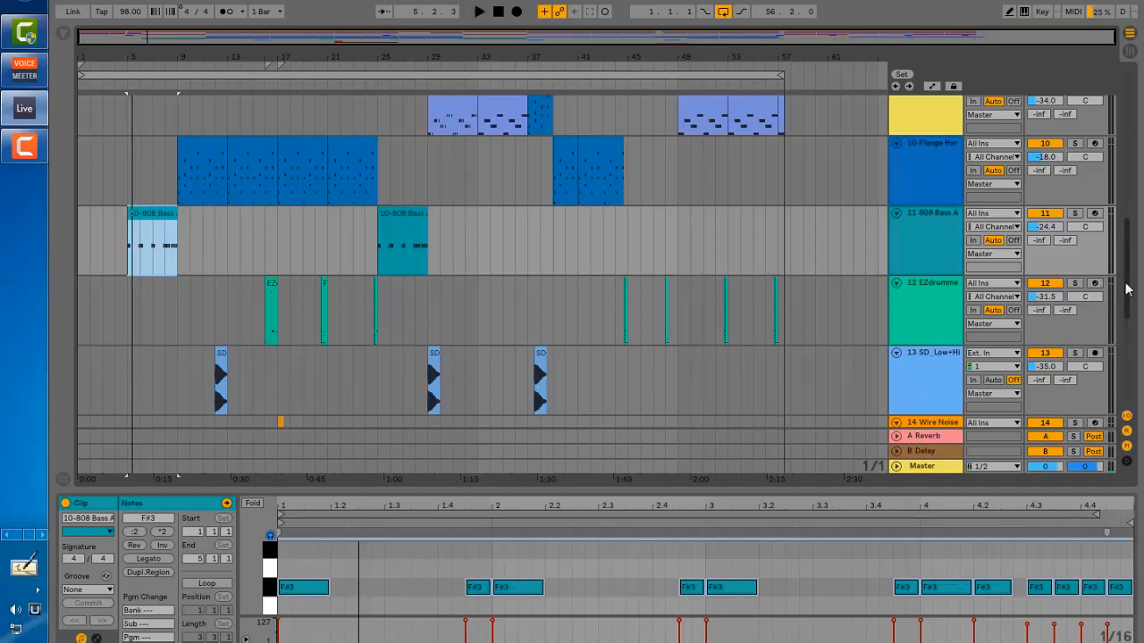
scroll(484, 295, up, 4)
click(461, 265)
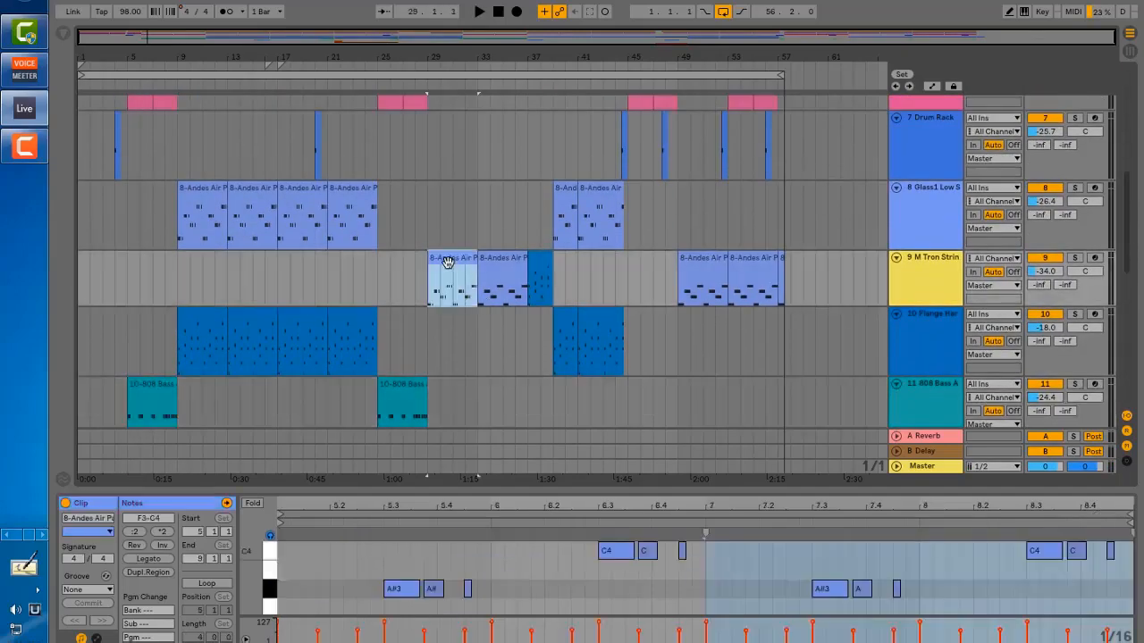
click(1074, 258)
key(space)
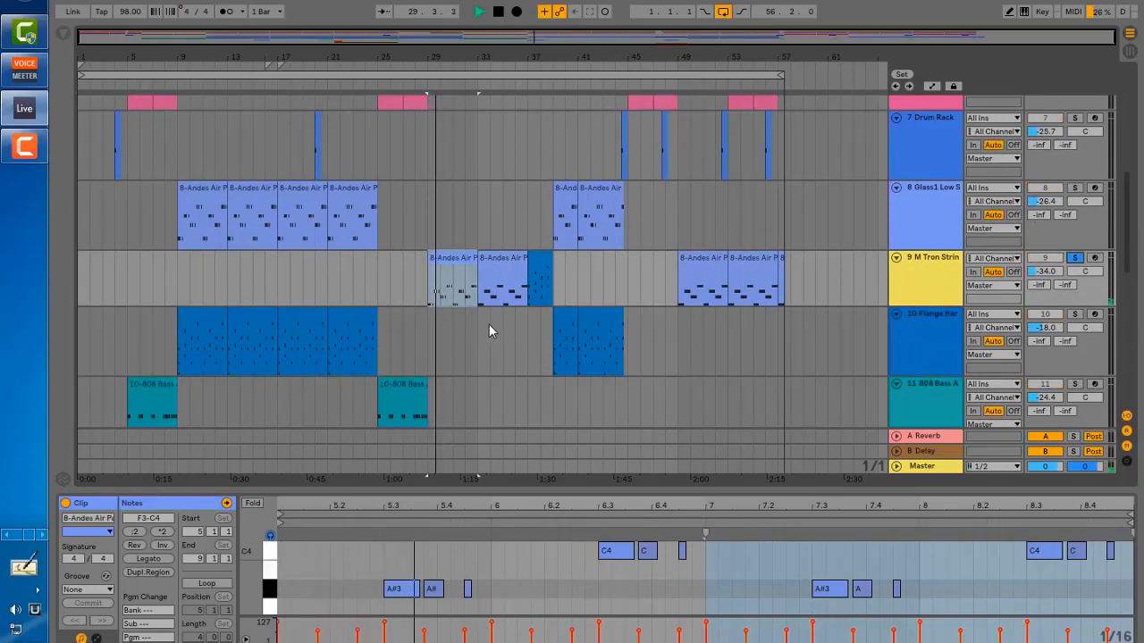
key(space)
Inspect the M Tron Strings instrument on track 9 and replay the soloed track's clips from bar 29.
click(936, 272)
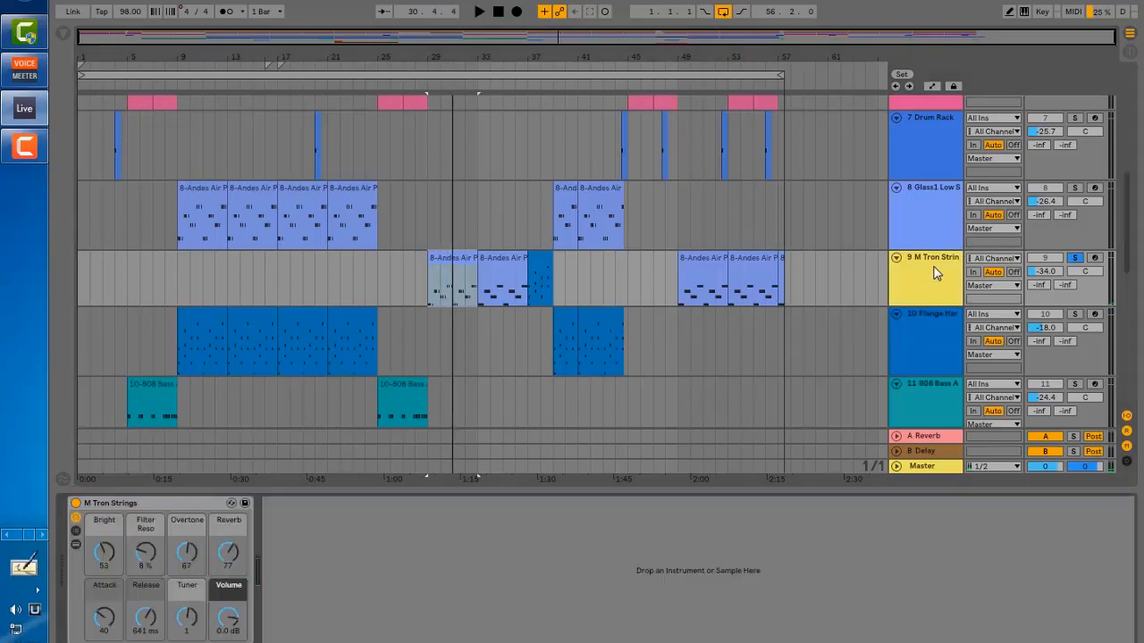
key(space)
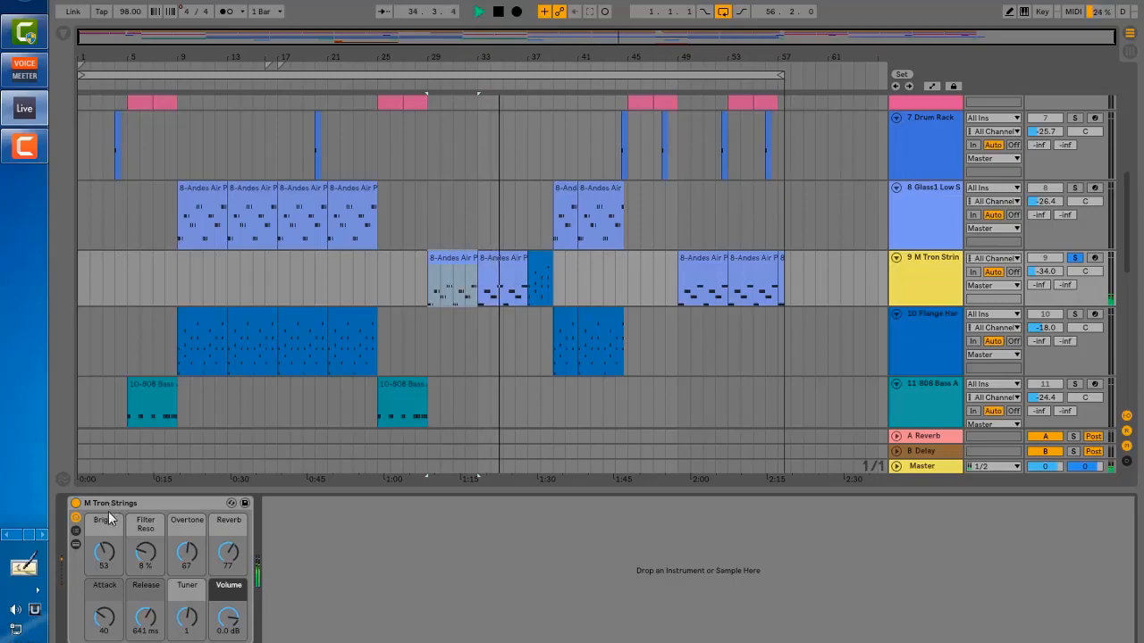
key(space)
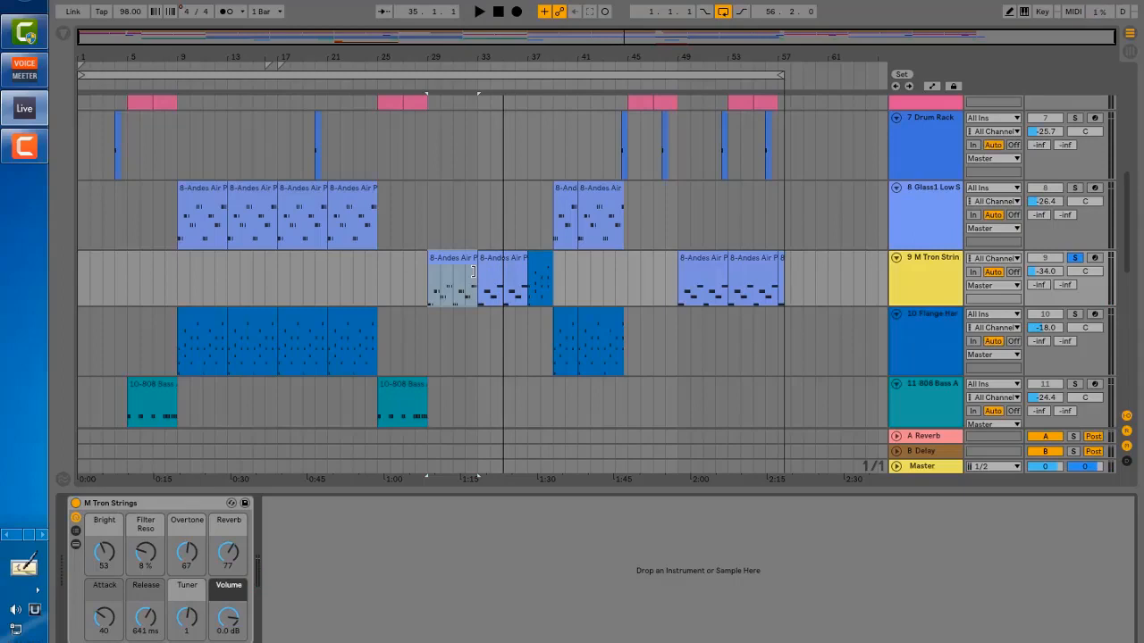
key(space)
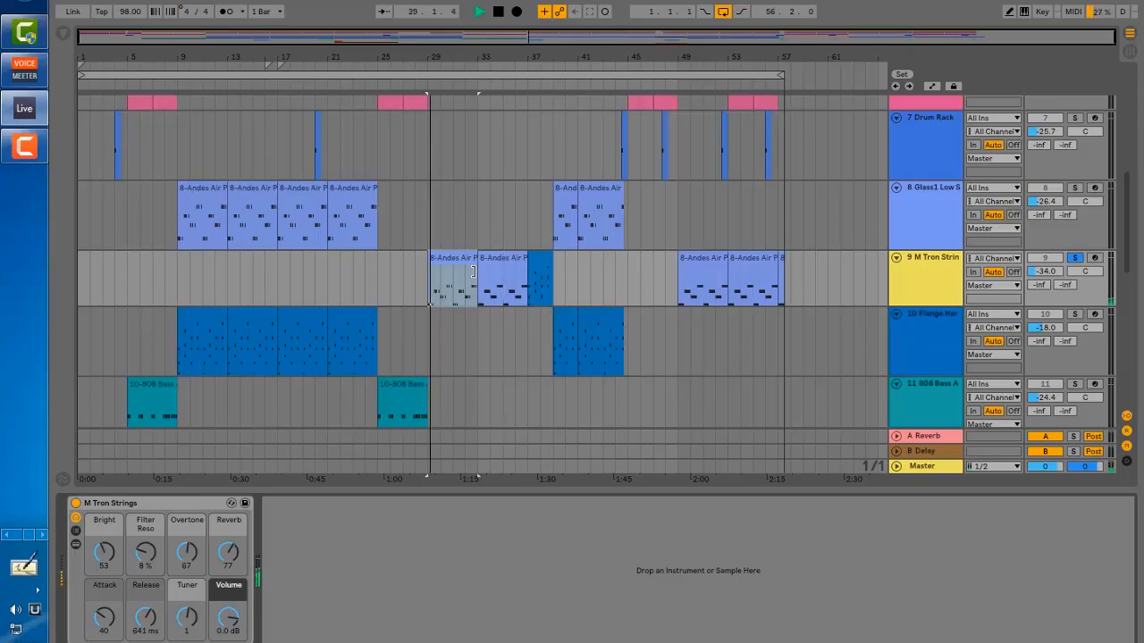
Examine the F3 to C4 notes of the M Tron Strings clip at bar 29 in the enlarged note editor.
double_click(457, 276)
drag(396, 487, 398, 45)
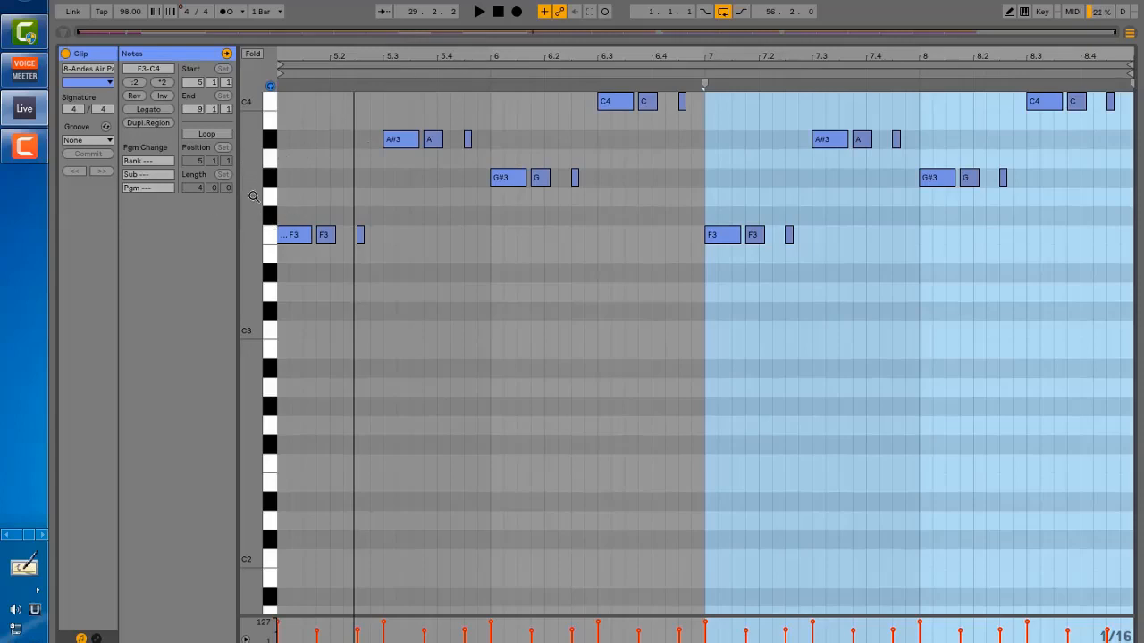
drag(254, 196, 234, 313)
drag(250, 271, 270, 273)
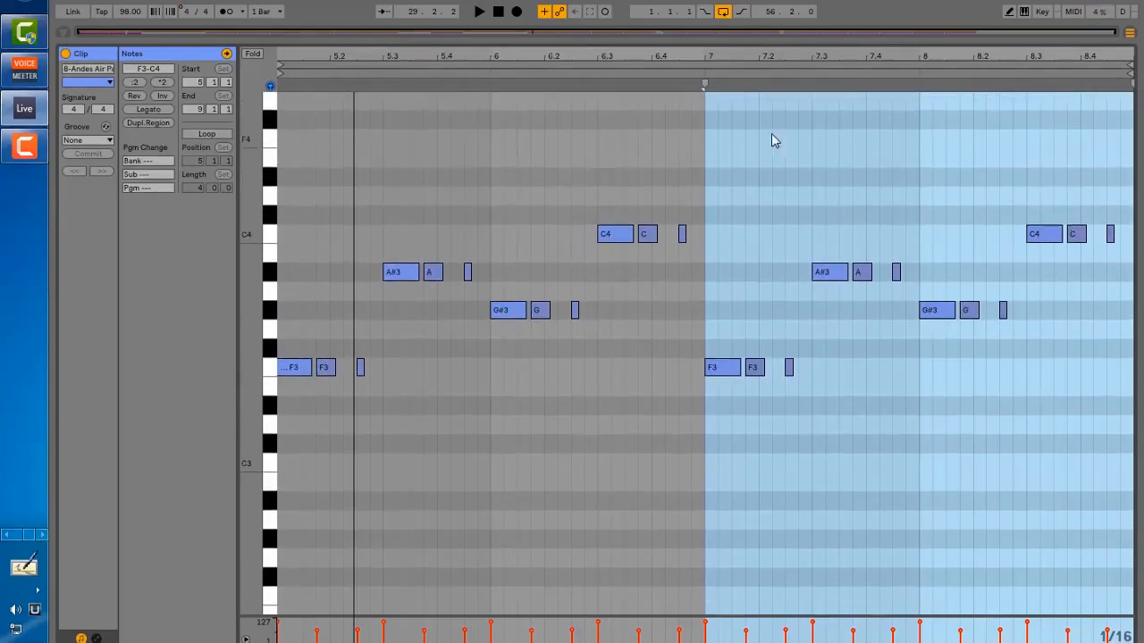
mouse_move(593, 49)
mouse_down()
mouse_move(593, 67)
mouse_move(593, 51)
mouse_up()
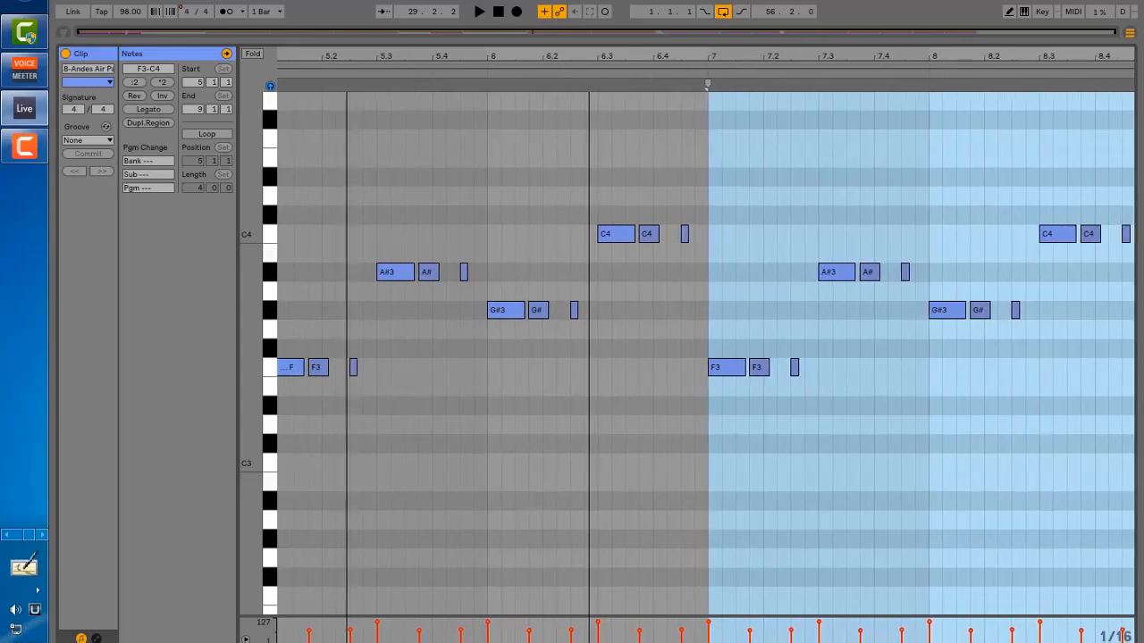
mouse_move(427, 56)
mouse_down()
mouse_move(459, 50)
mouse_move(430, 54)
mouse_up()
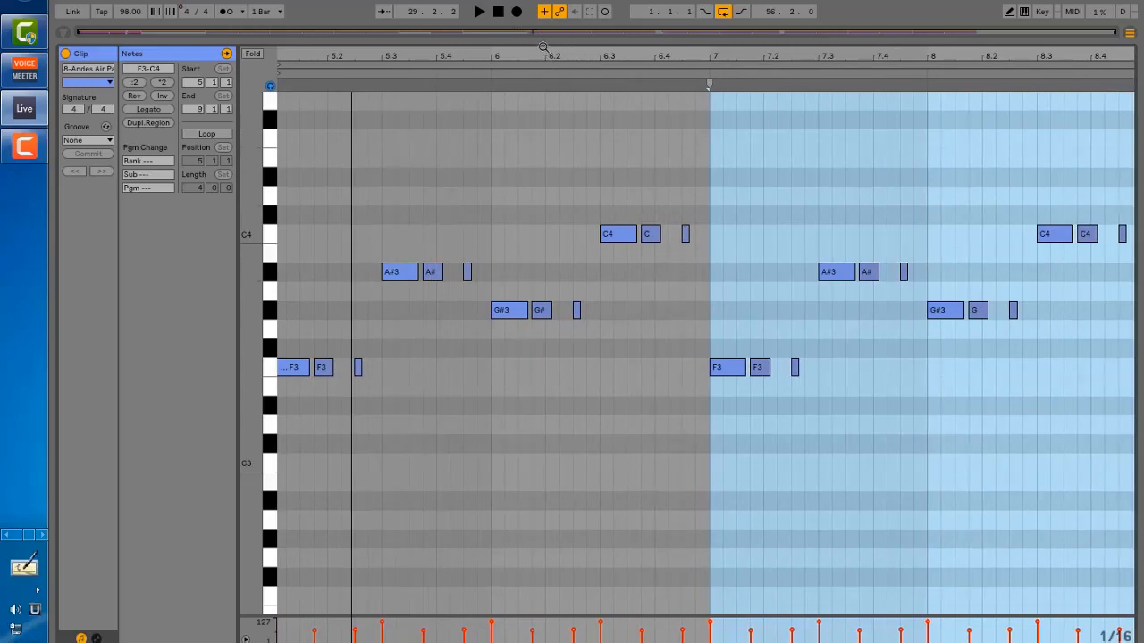
drag(540, 38, 539, 451)
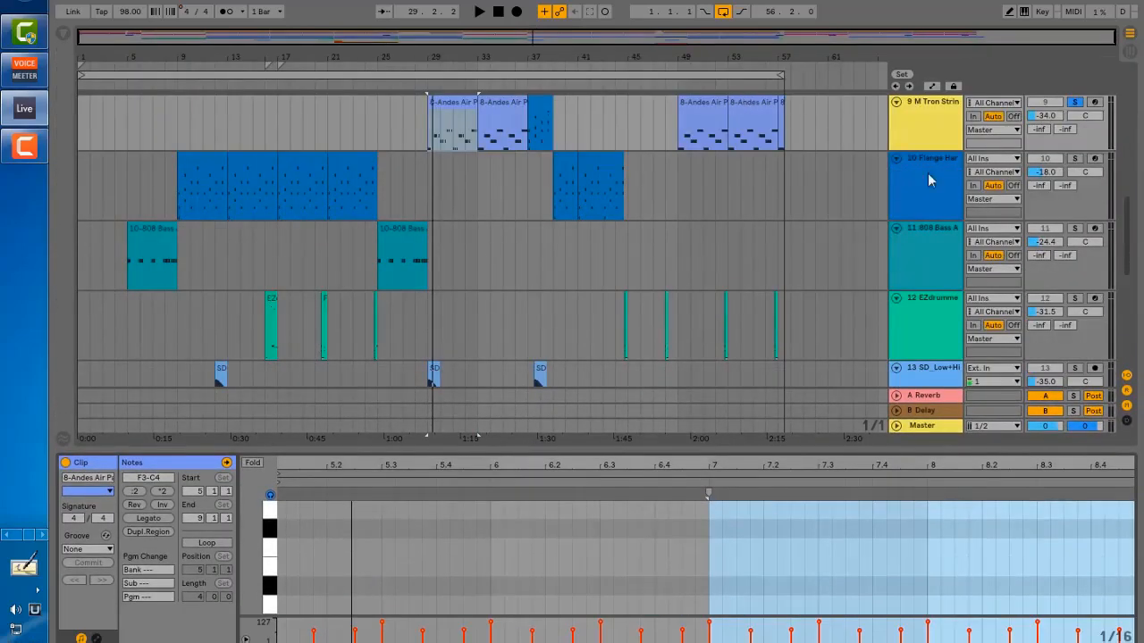
Select the EZdrummer clip at bar 16, solo track 12, play the clip and stop.
drag(1126, 244, 1141, 81)
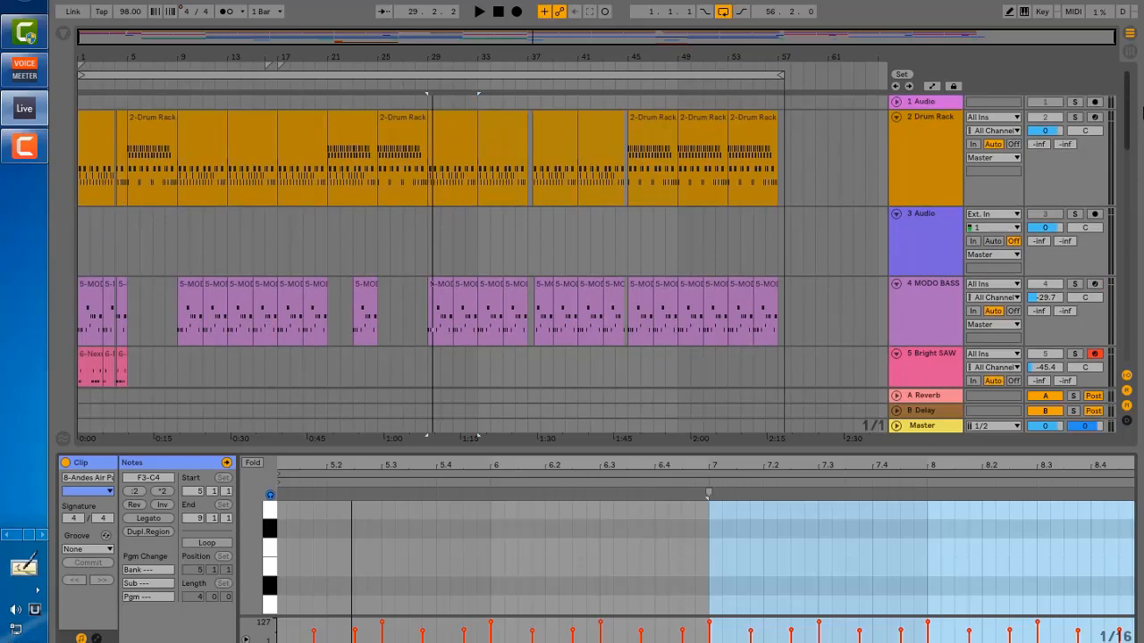
drag(1132, 96, 1137, 141)
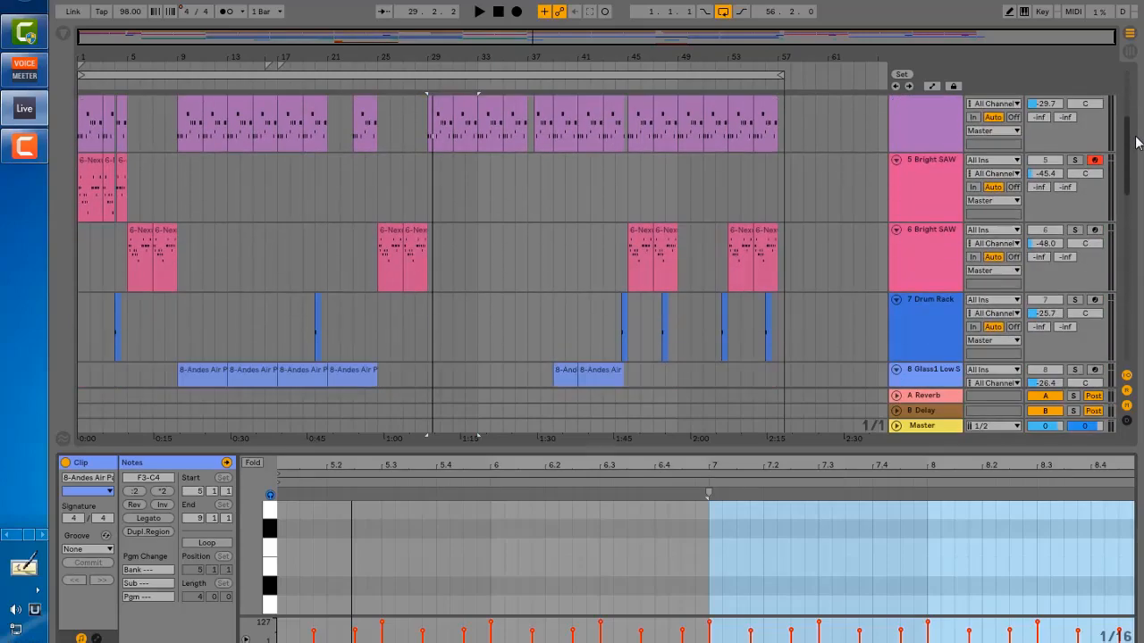
drag(1137, 141, 1139, 193)
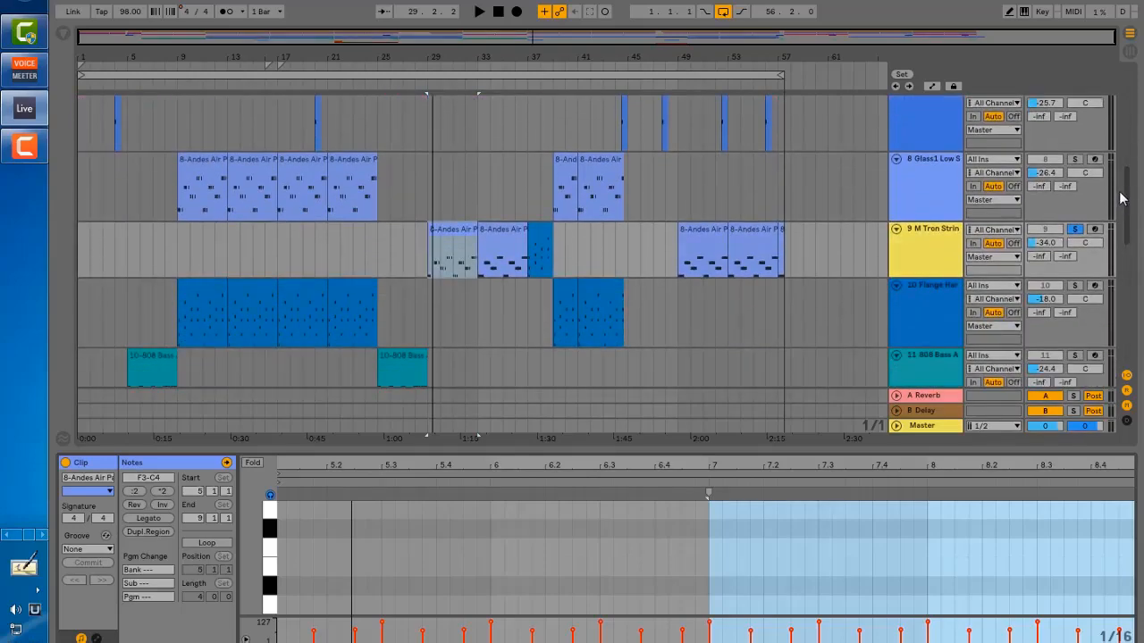
drag(1131, 192, 1131, 242)
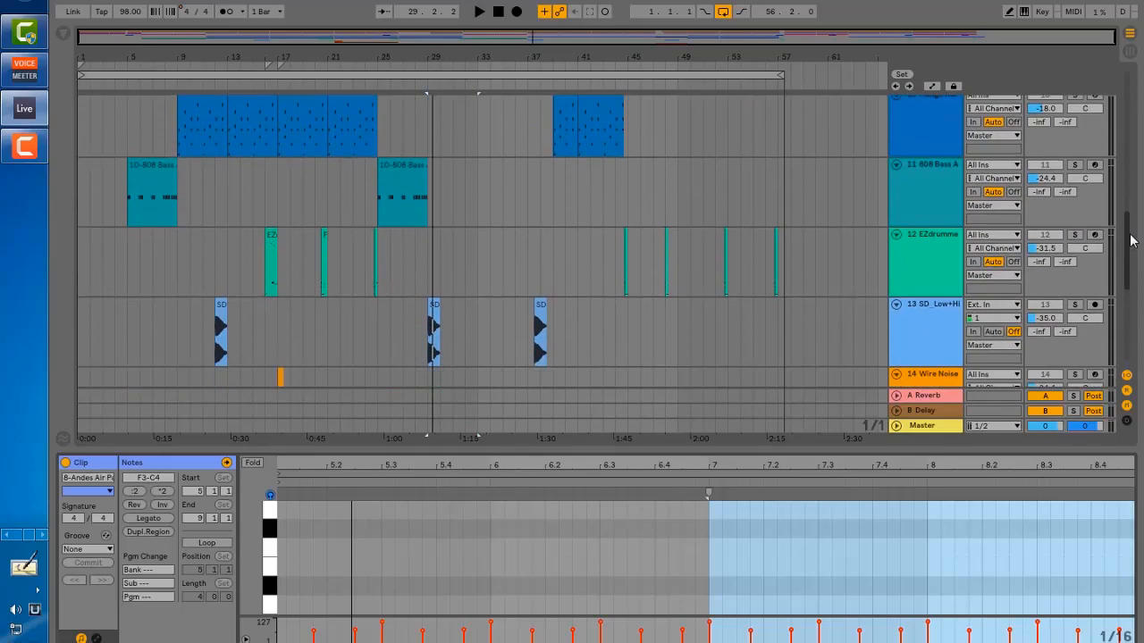
click(267, 252)
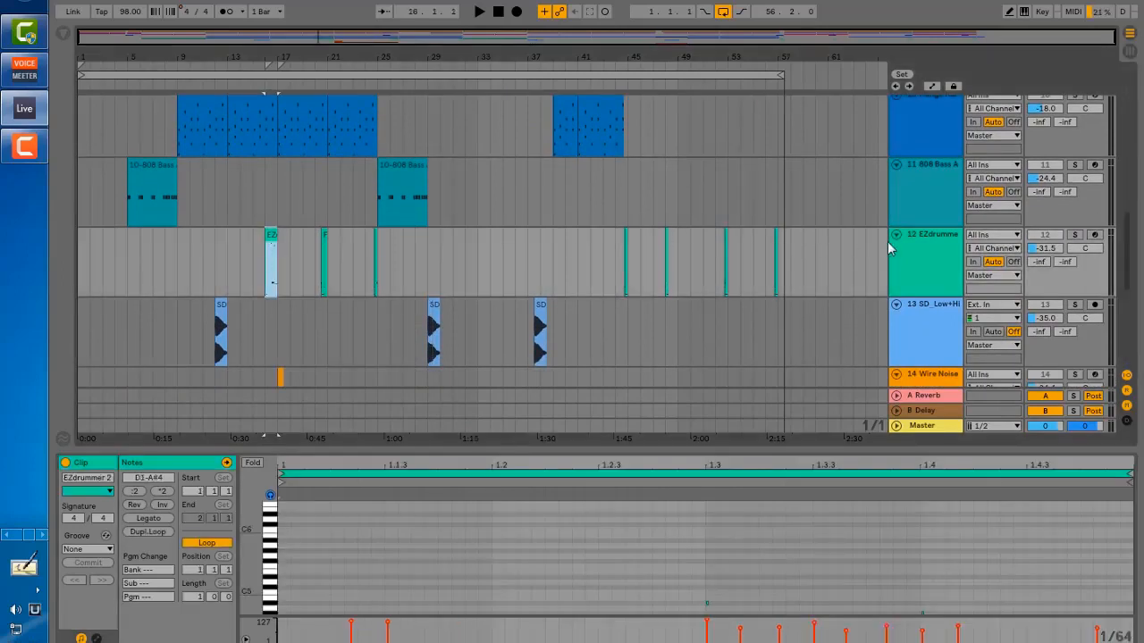
click(924, 248)
click(1074, 234)
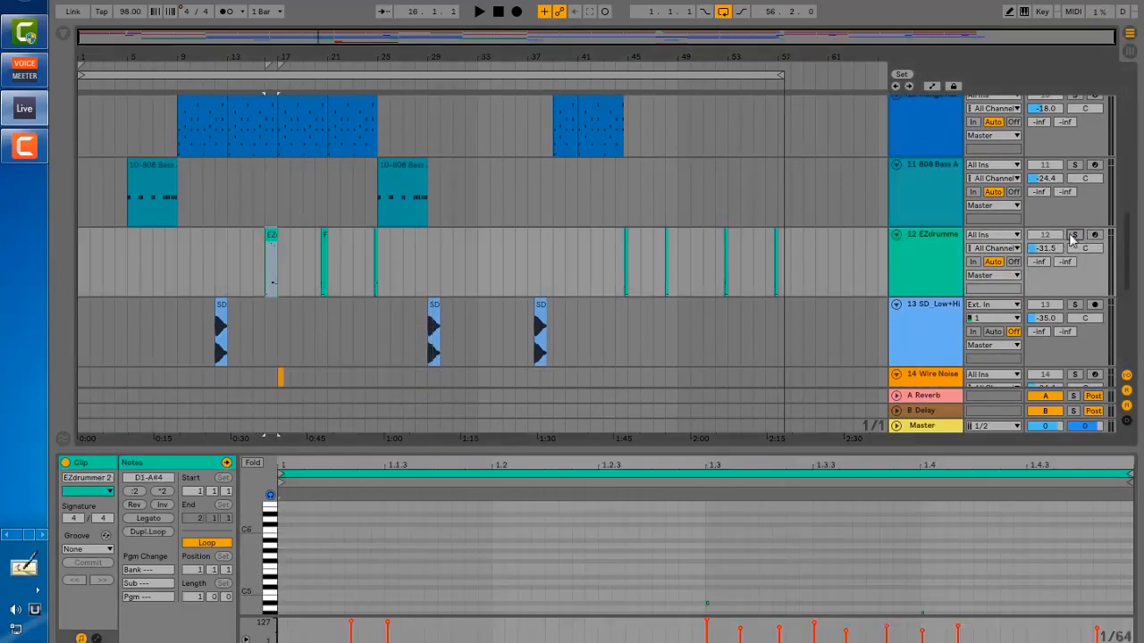
key(space)
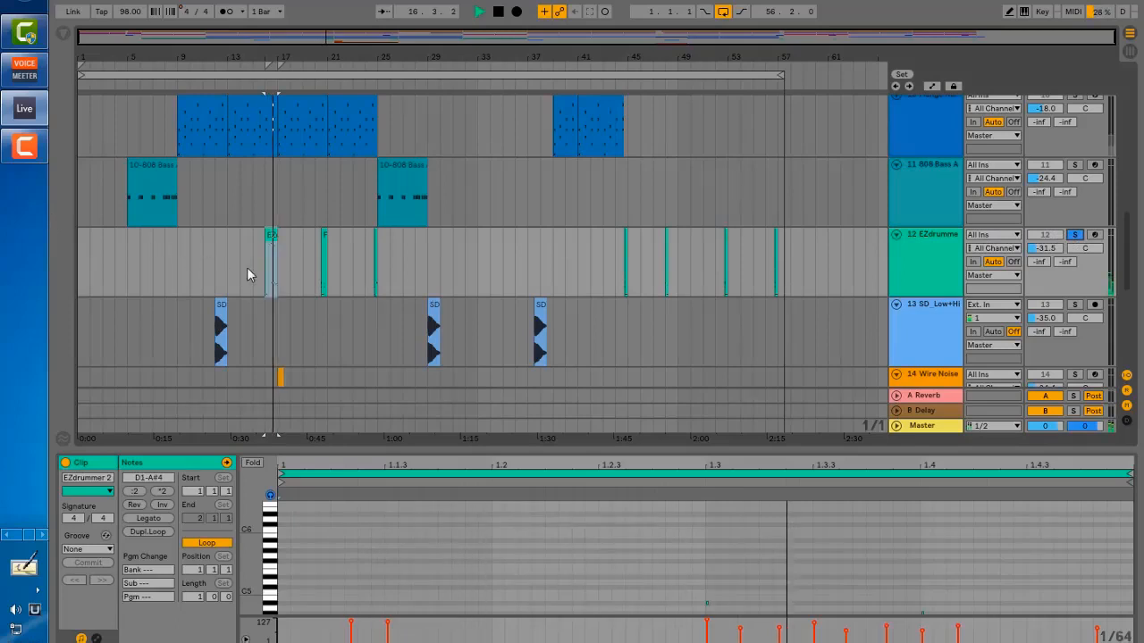
key(space)
Show the EZdrummer track's device chain and open the EZdrummer plug-in window with its MIDI browser.
click(939, 264)
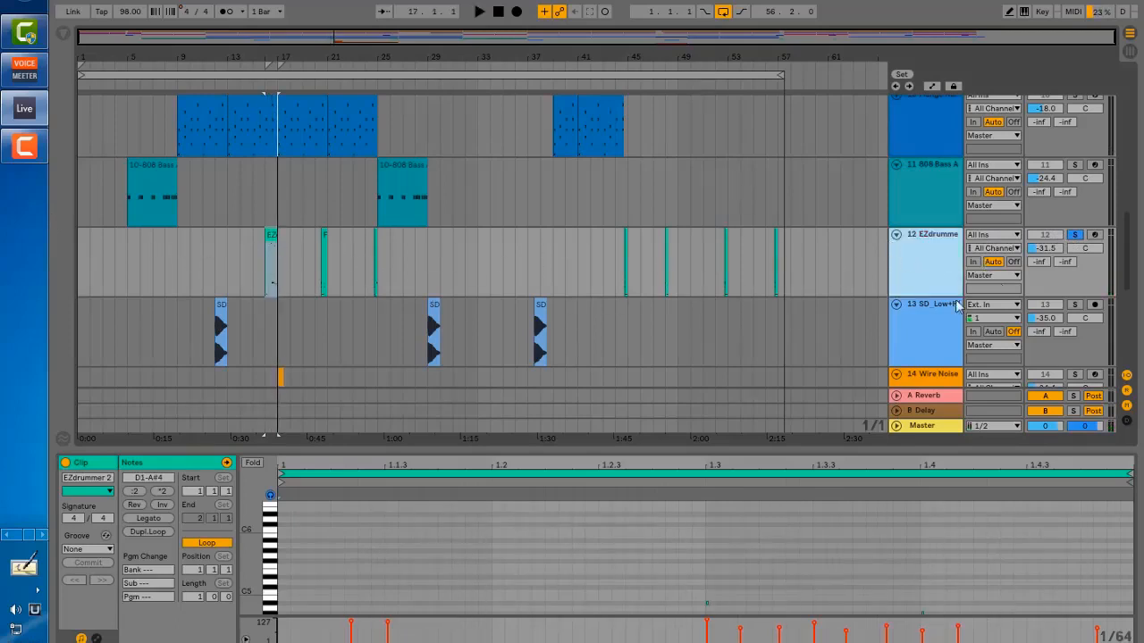
click(919, 259)
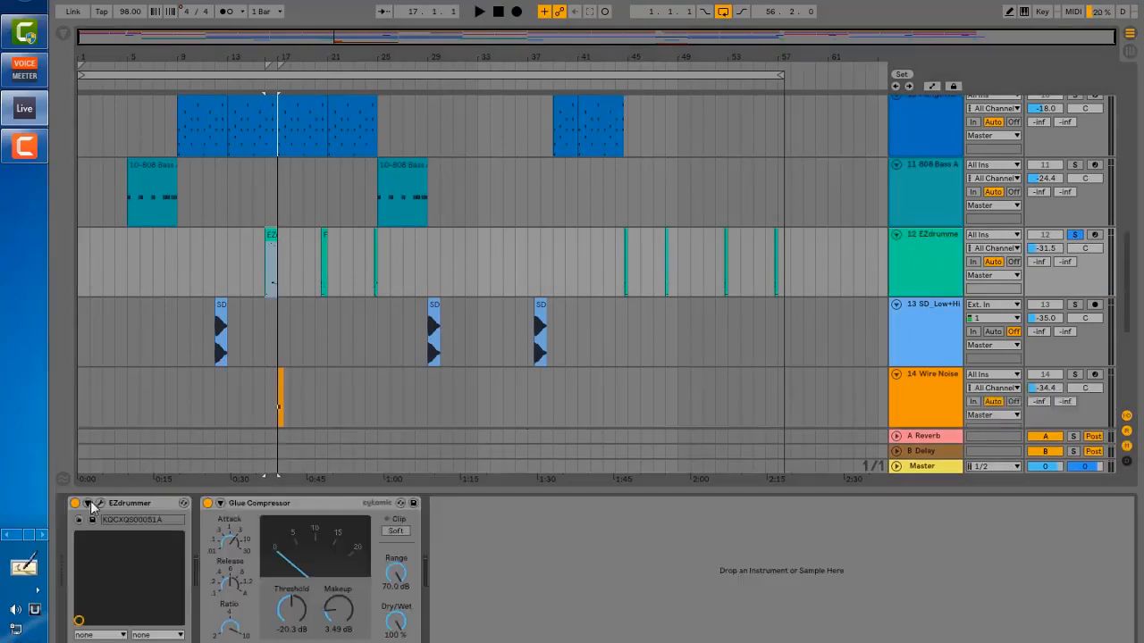
click(121, 504)
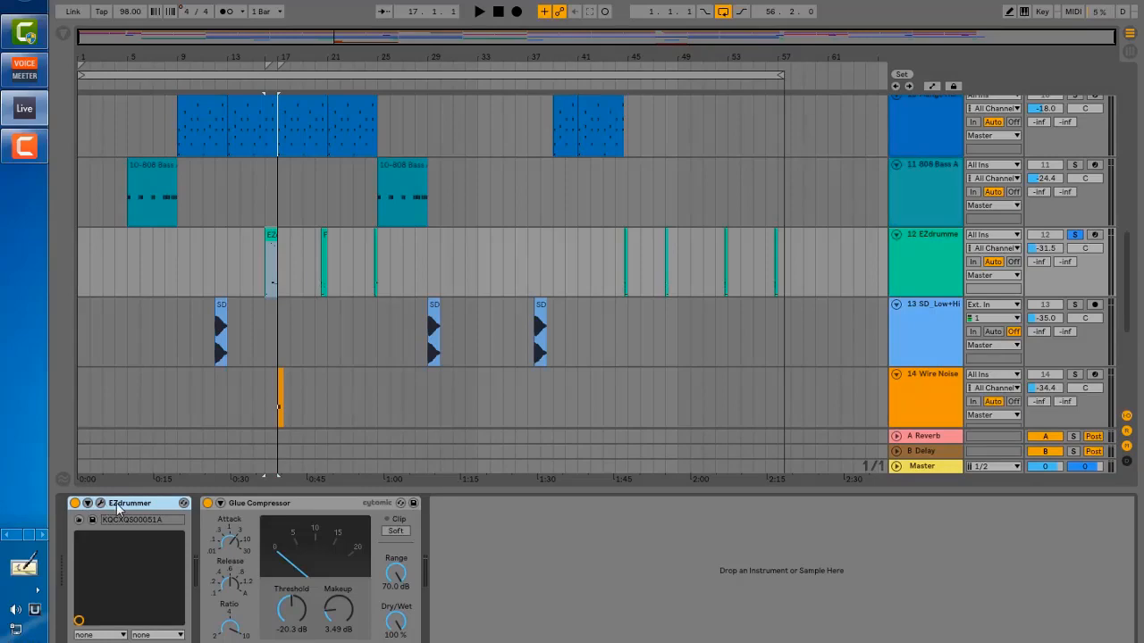
click(100, 504)
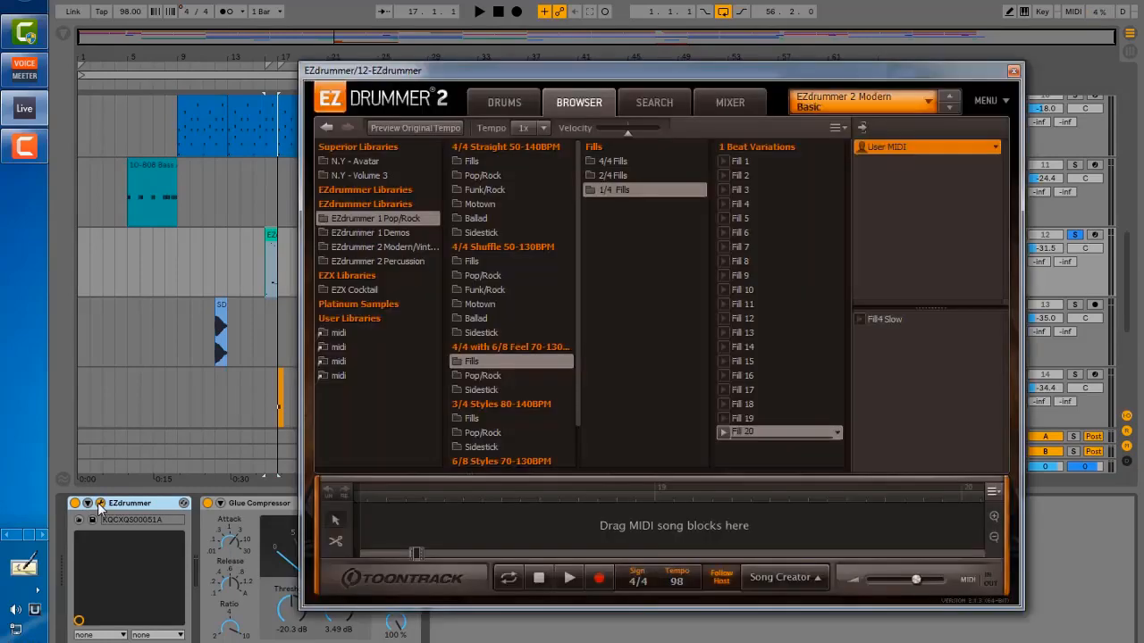
drag(578, 73, 584, 53)
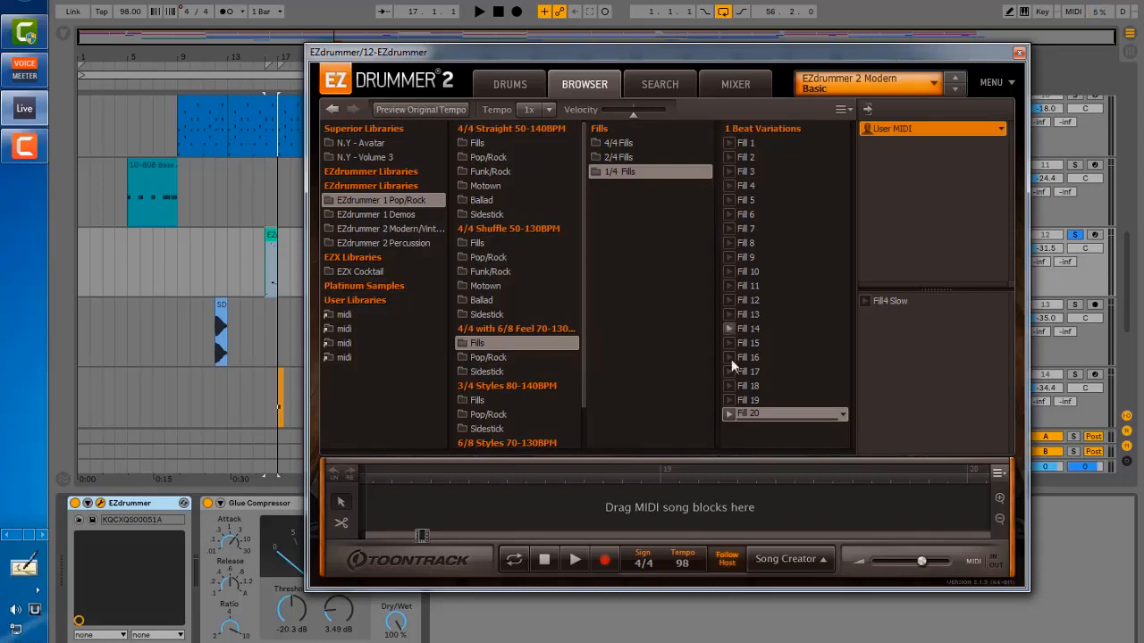
Preview the 1 Beat Variations fills, including Fill 2, Fill 3 and Fill 4, and close the EZdrummer window.
click(730, 412)
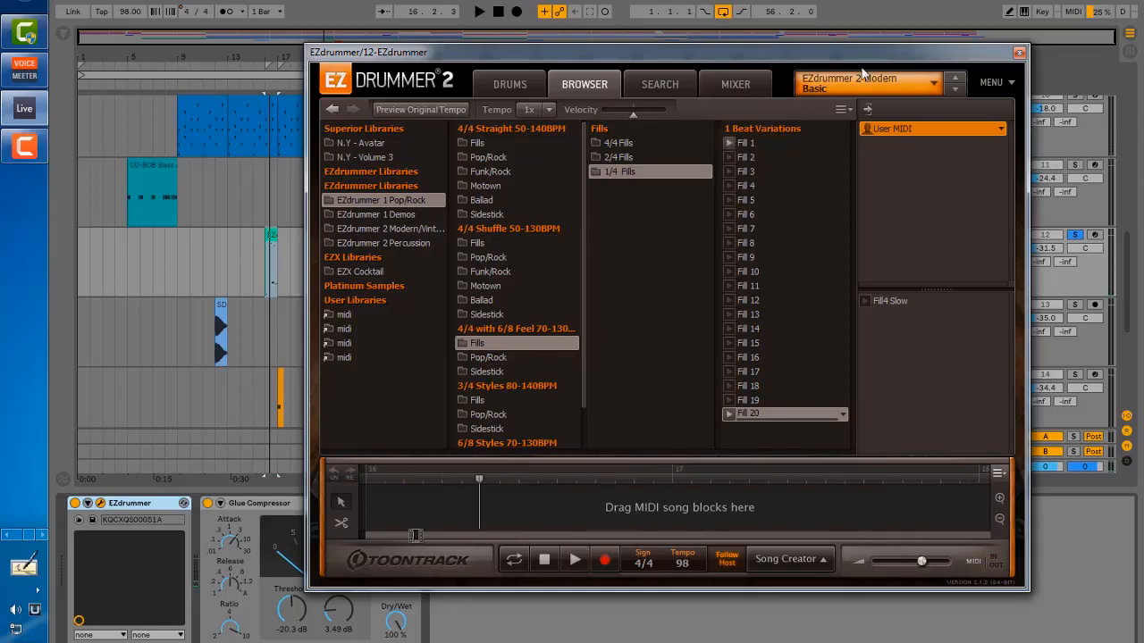
click(729, 158)
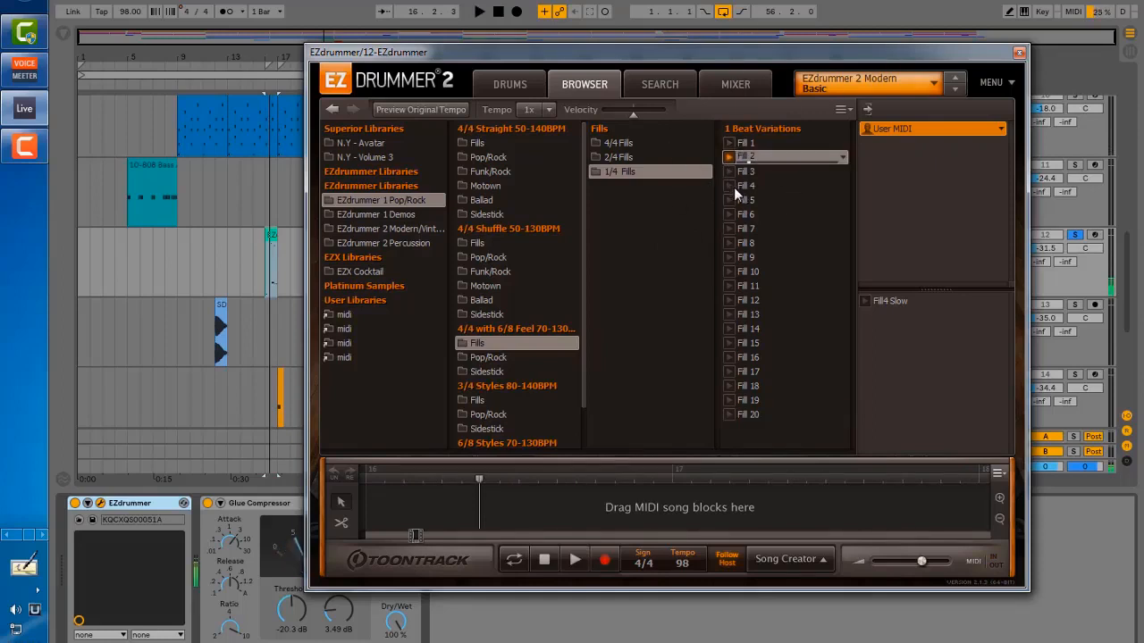
click(730, 171)
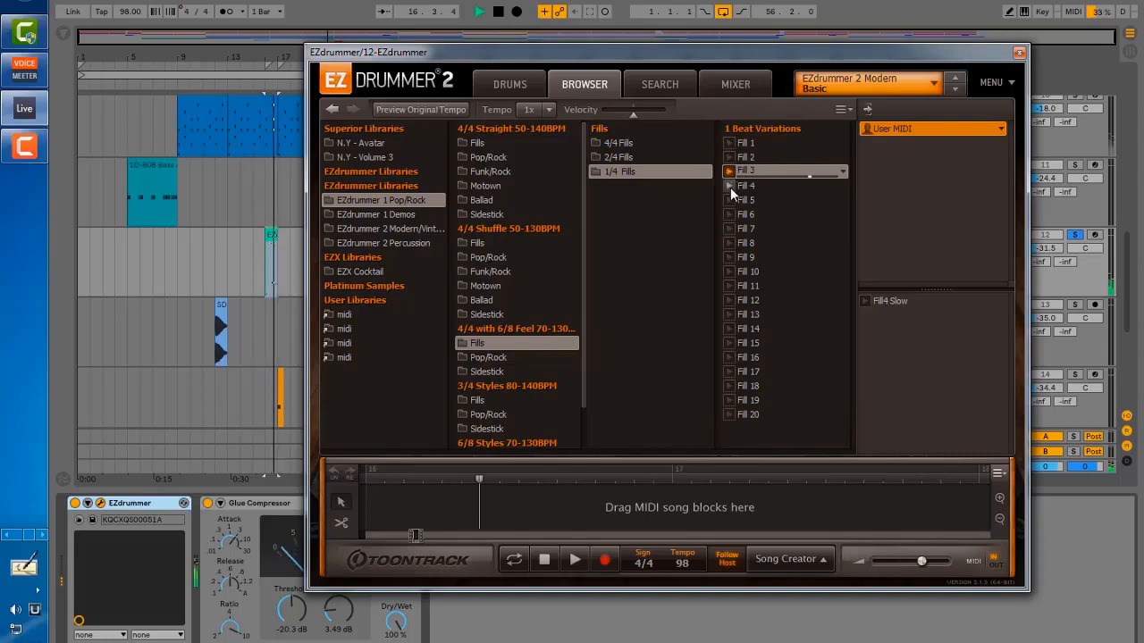
click(730, 186)
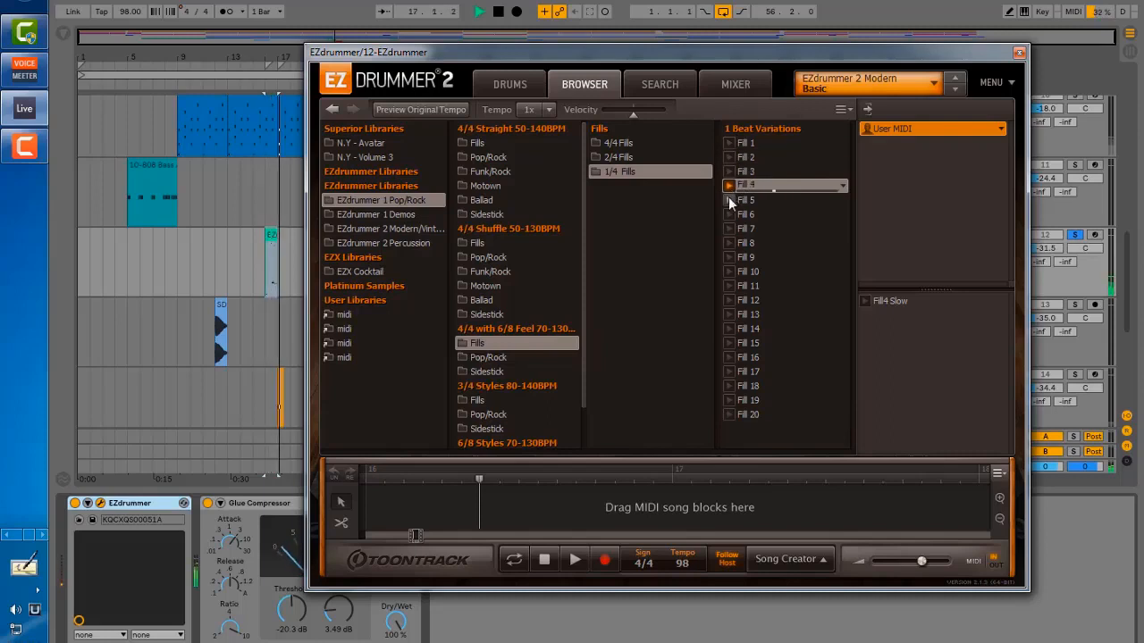
click(1019, 52)
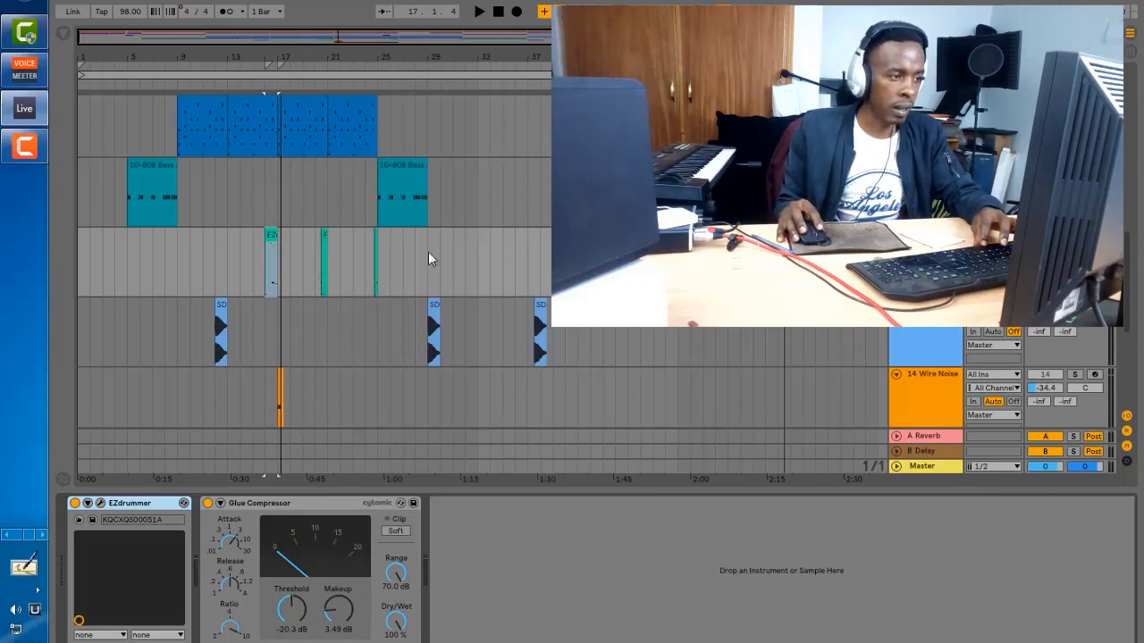
Select the SD audio clip at bar 12 and play the SD clips from bars 12 and 29, stopping after each.
click(221, 306)
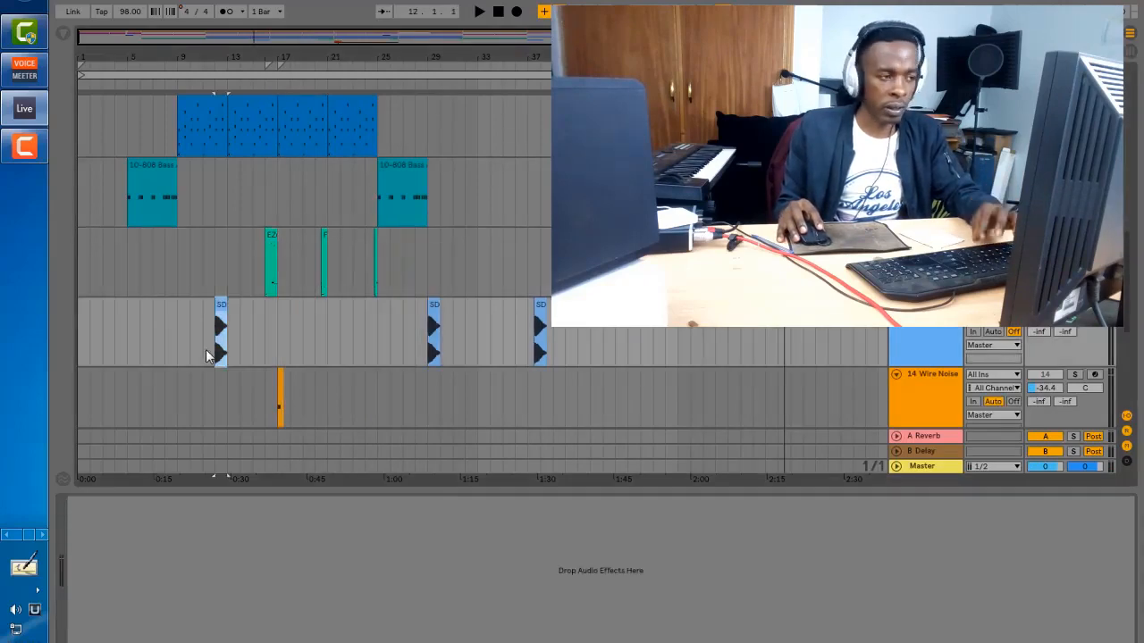
click(206, 343)
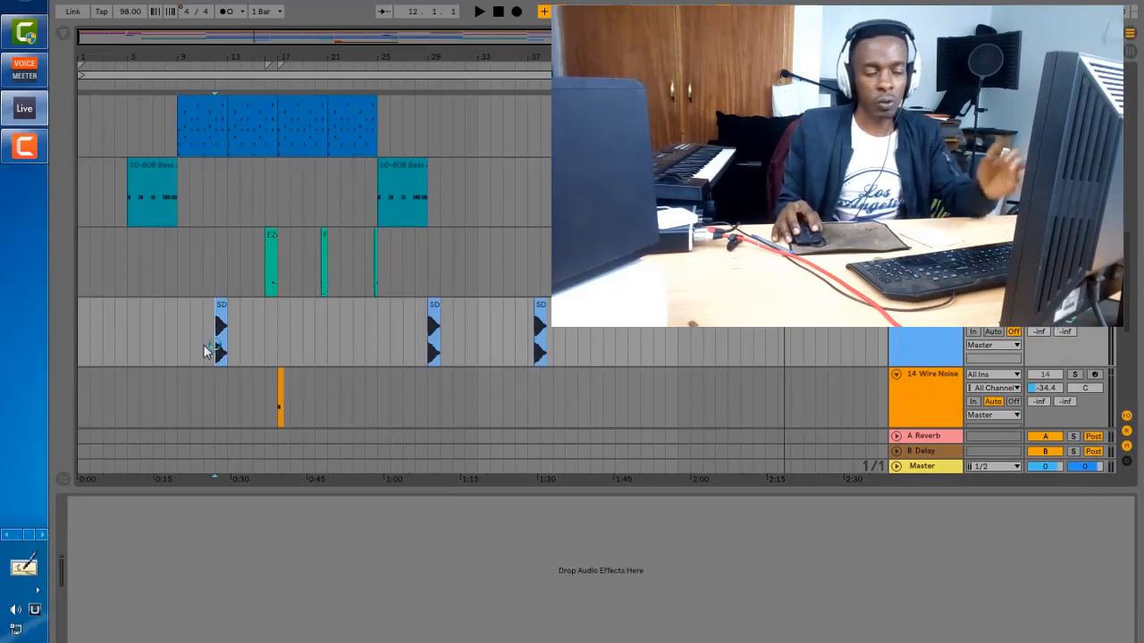
key(space)
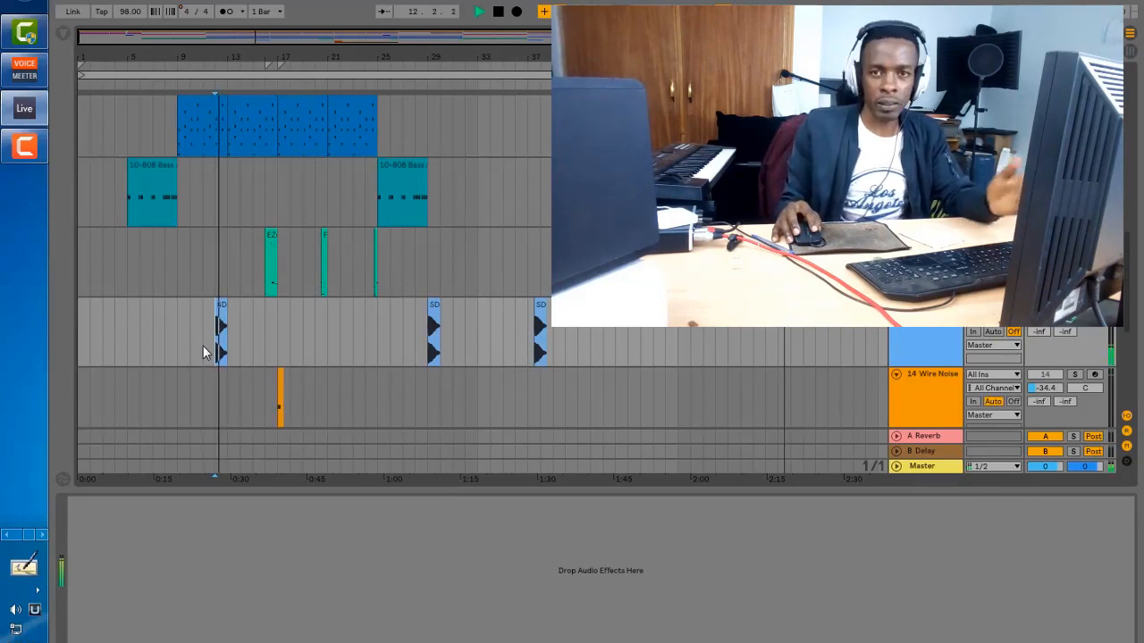
click(426, 351)
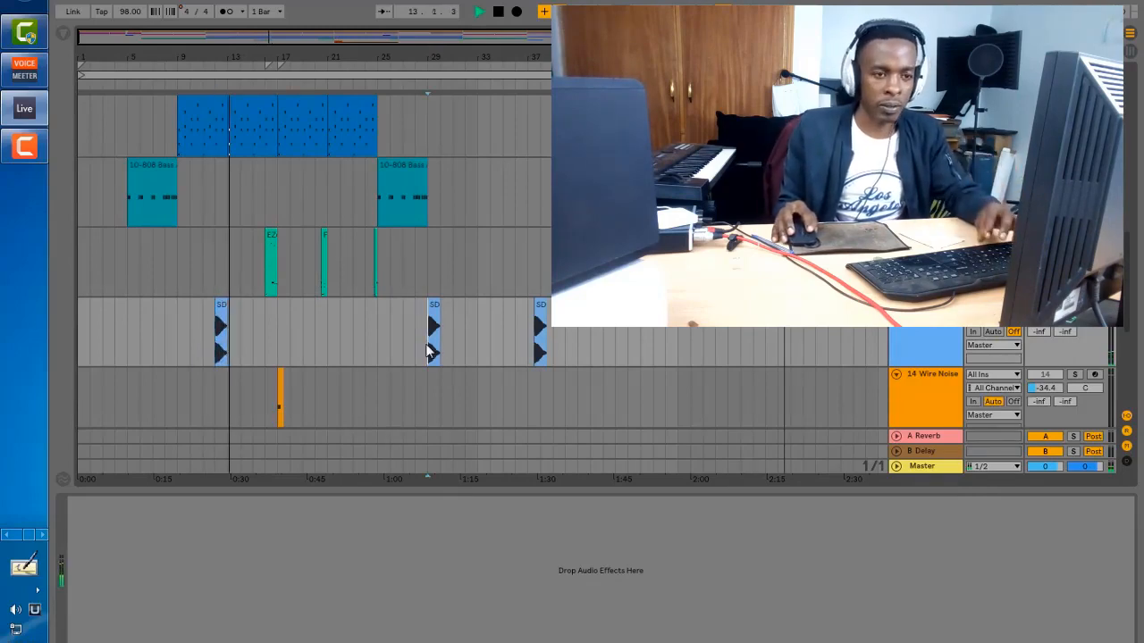
key(space)
key(space)
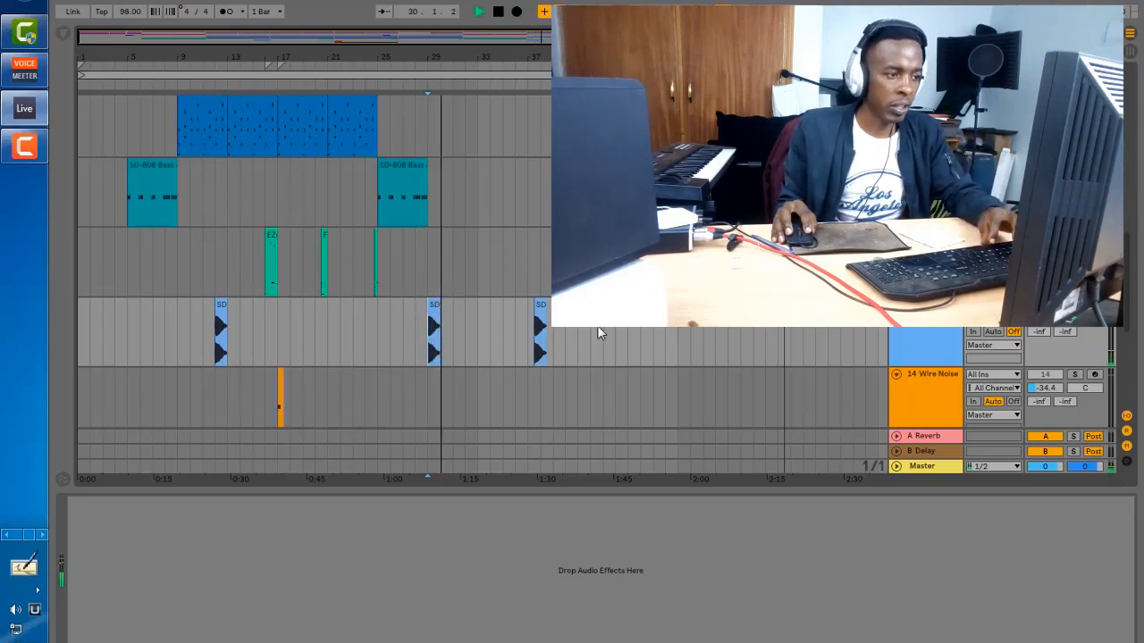
key(space)
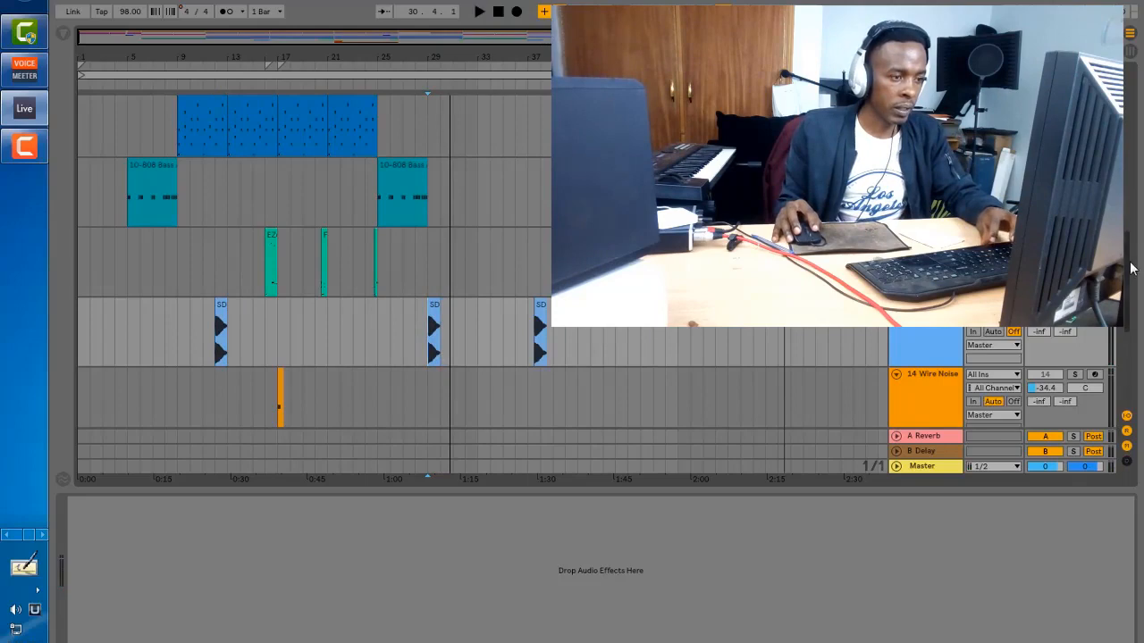
Solo track 16 and play its SD_Low+Hi clip at bar 17, starting from bar 16.
drag(1129, 268, 1135, 301)
key(space)
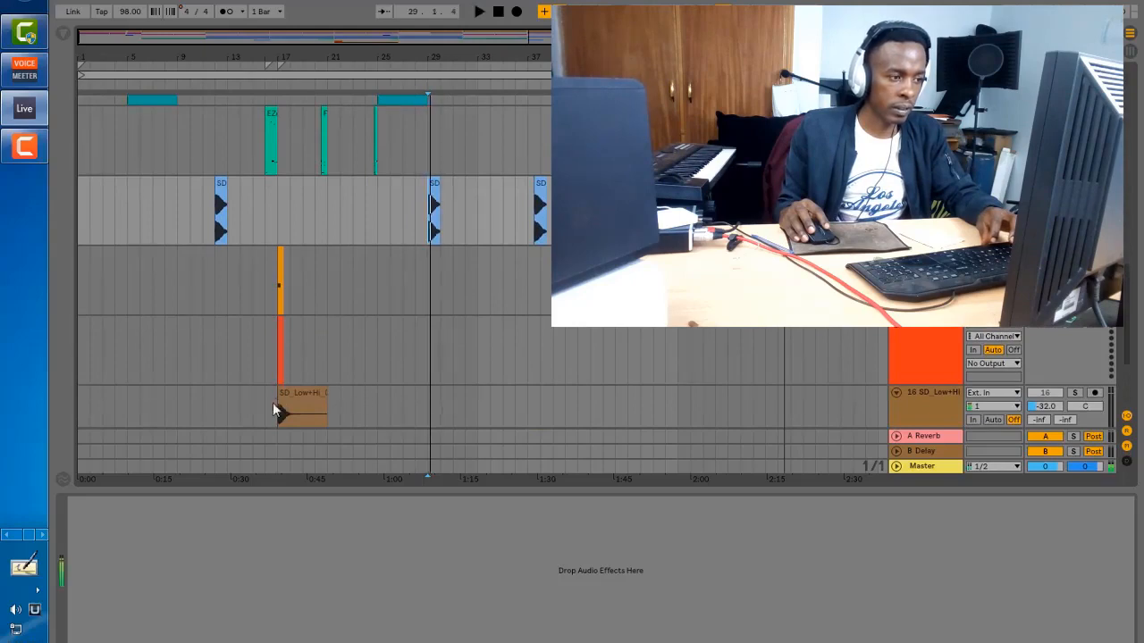
click(270, 409)
key(space)
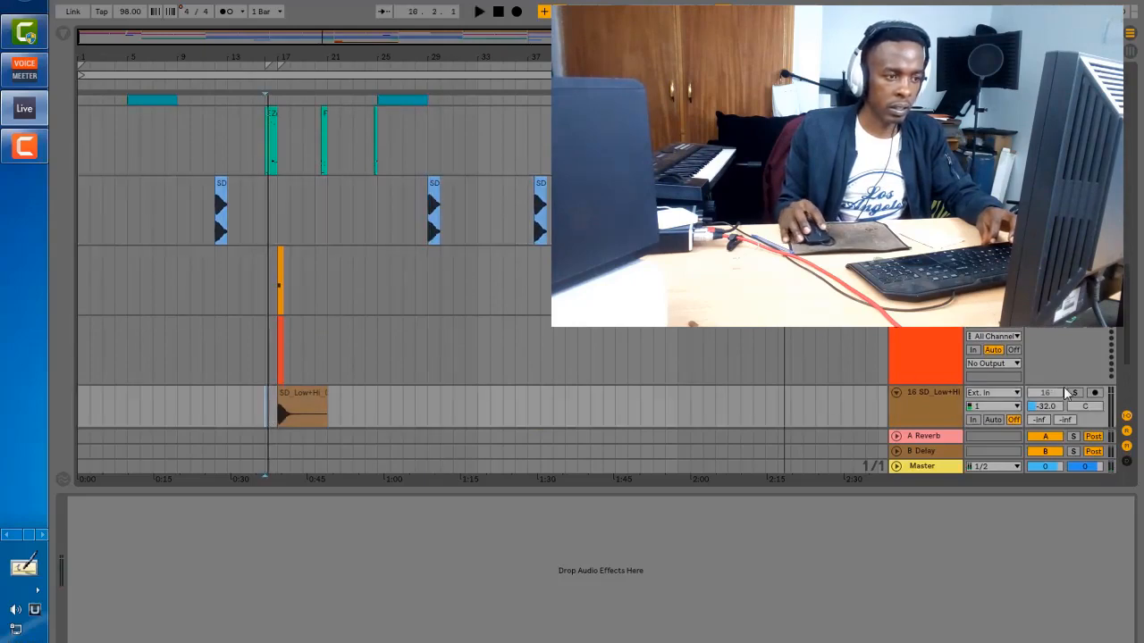
click(1073, 392)
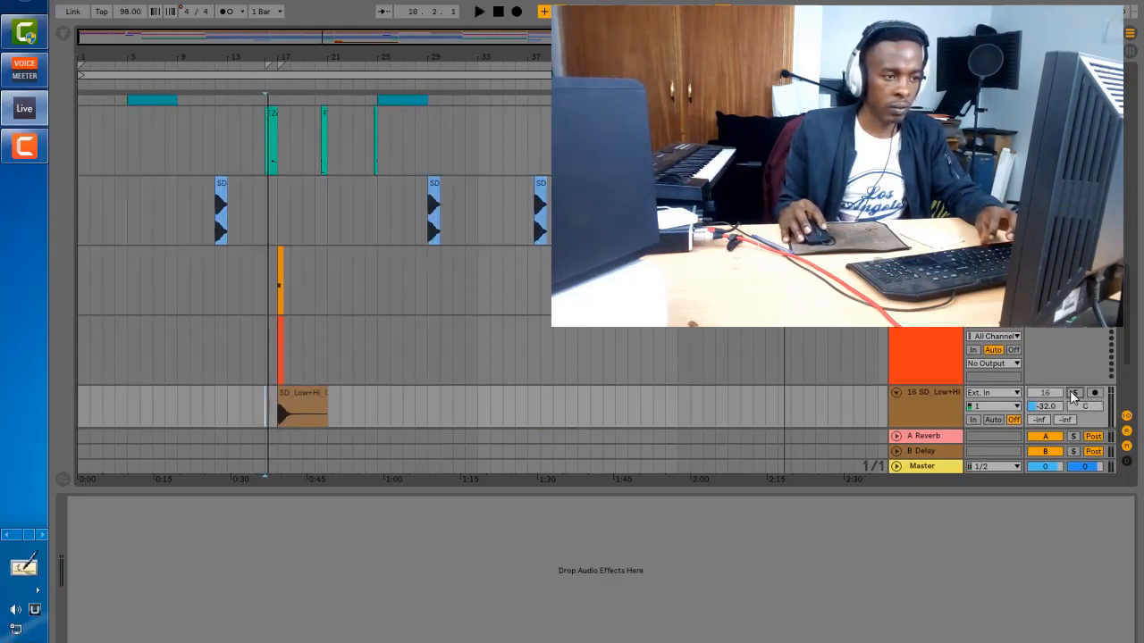
key(space)
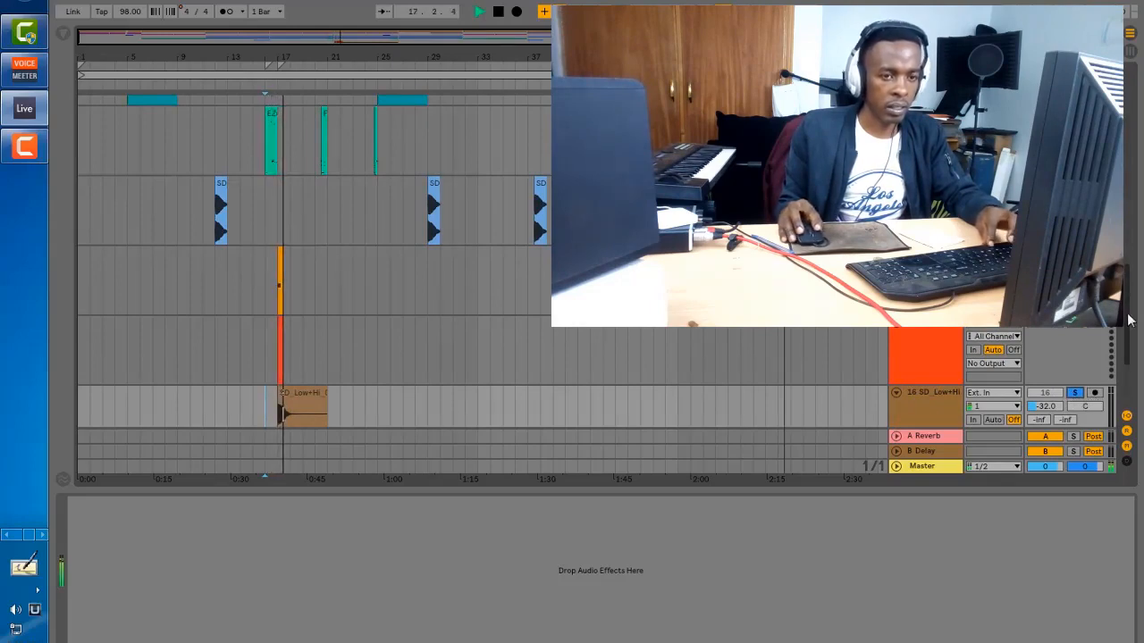
Stop playback, solo track 17 and play the FX Perc clip from bar 37.
drag(1129, 321, 1135, 377)
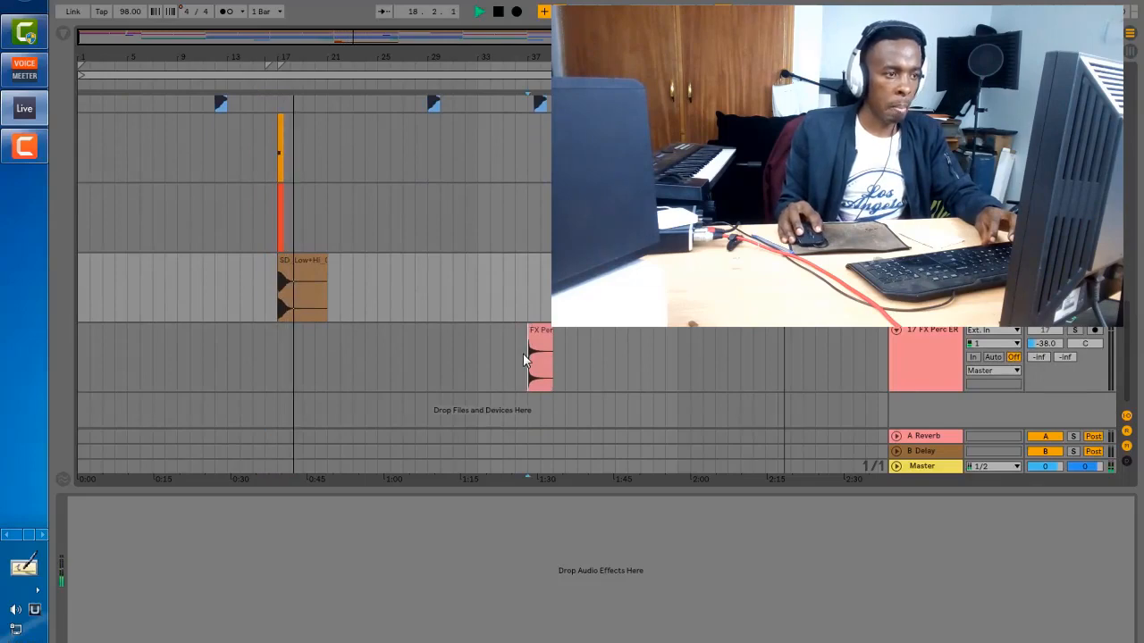
click(525, 354)
key(space)
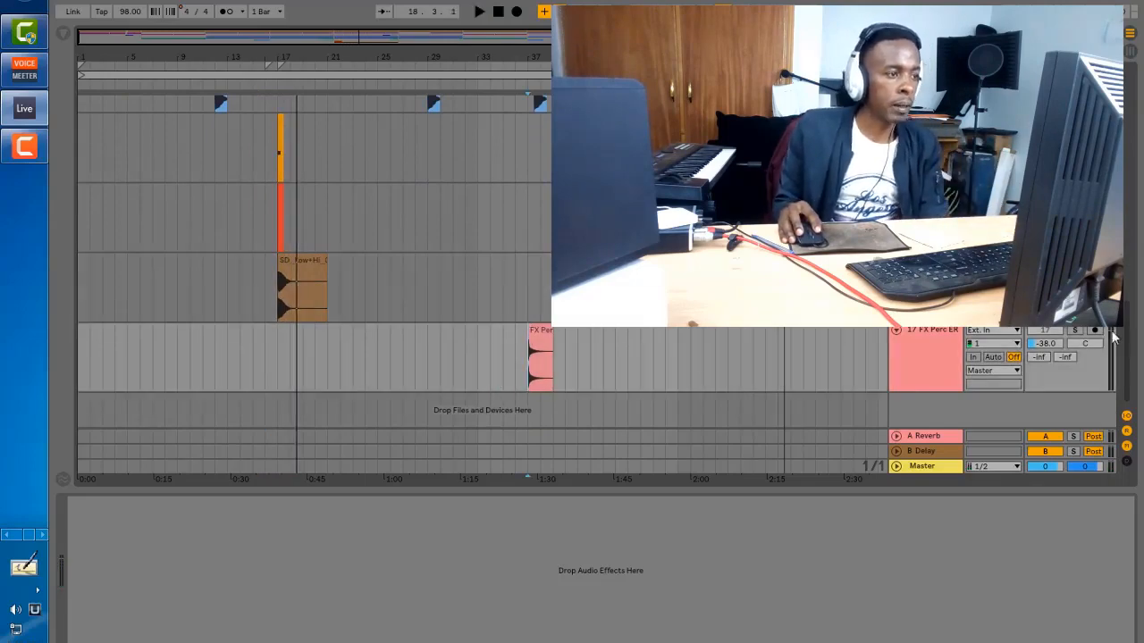
click(1075, 331)
key(space)
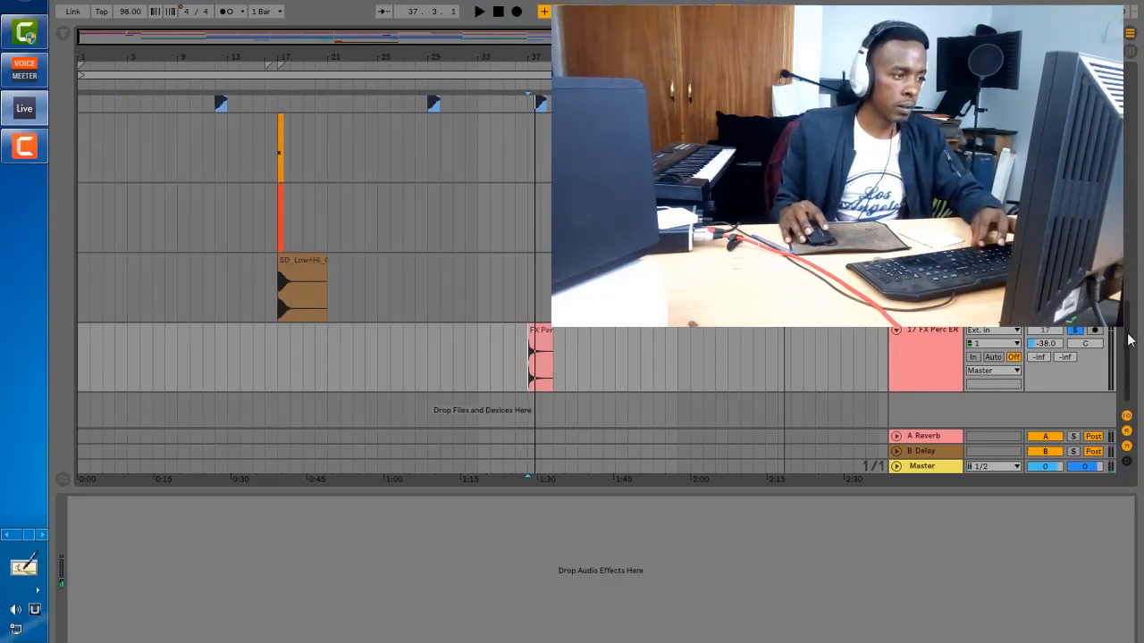
Open the Mid Tom Gretsch clip at bar 4 in the note editor and enlarge the editor.
drag(1129, 339, 1143, 166)
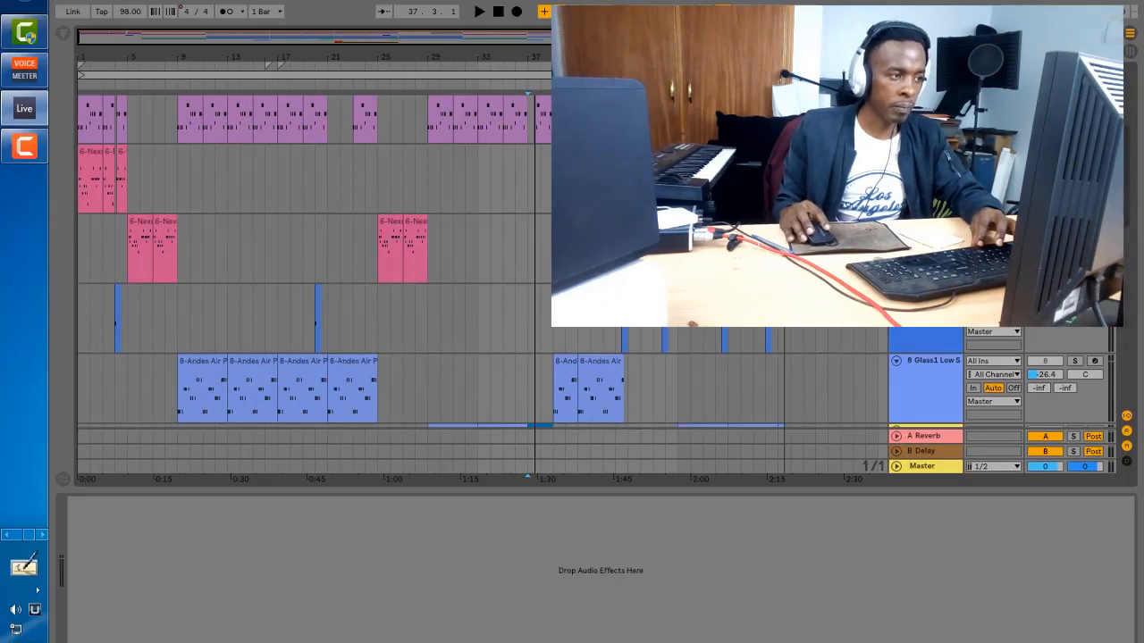
double_click(117, 304)
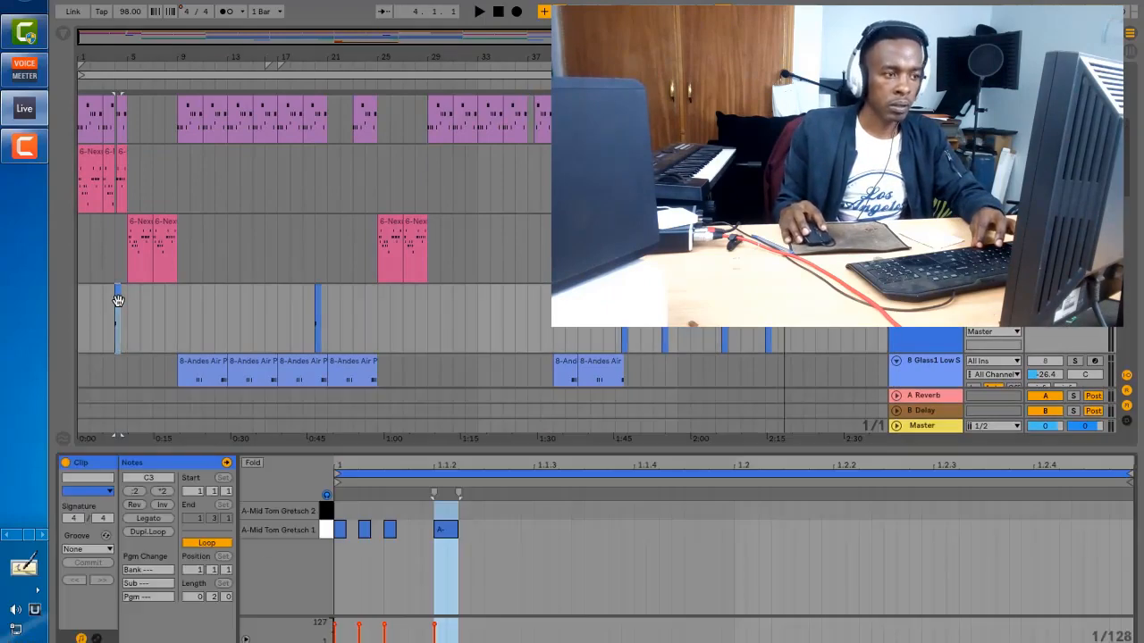
drag(402, 452, 403, 266)
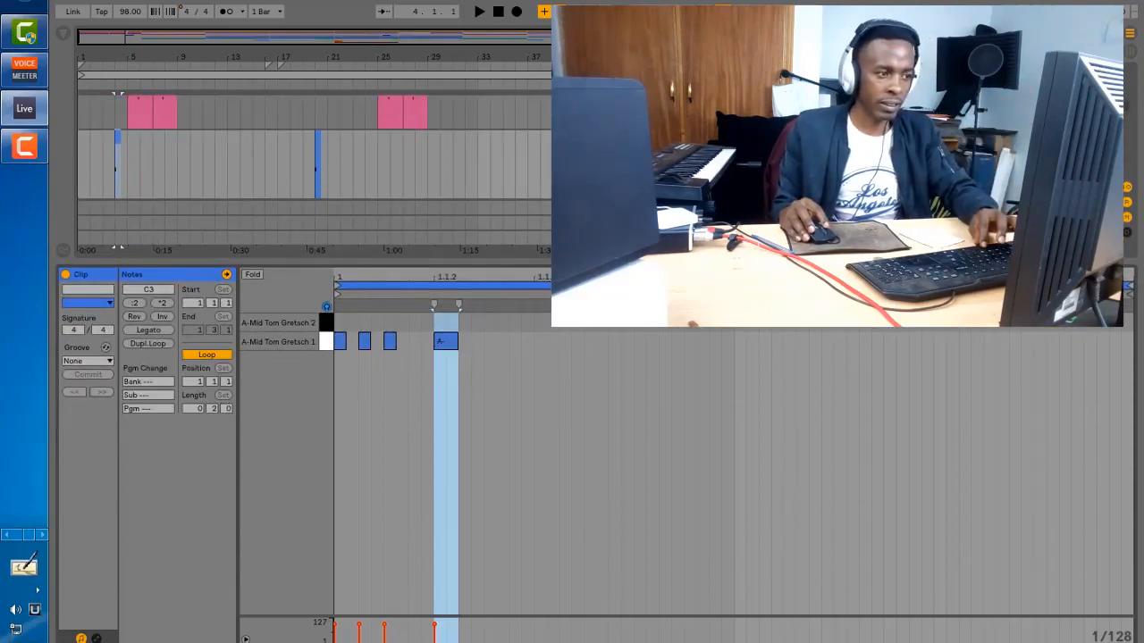
Play and stop the Mid Tom Gretsch clip at bar 4 repeatedly to hear its tom roll.
key(space)
key(space)
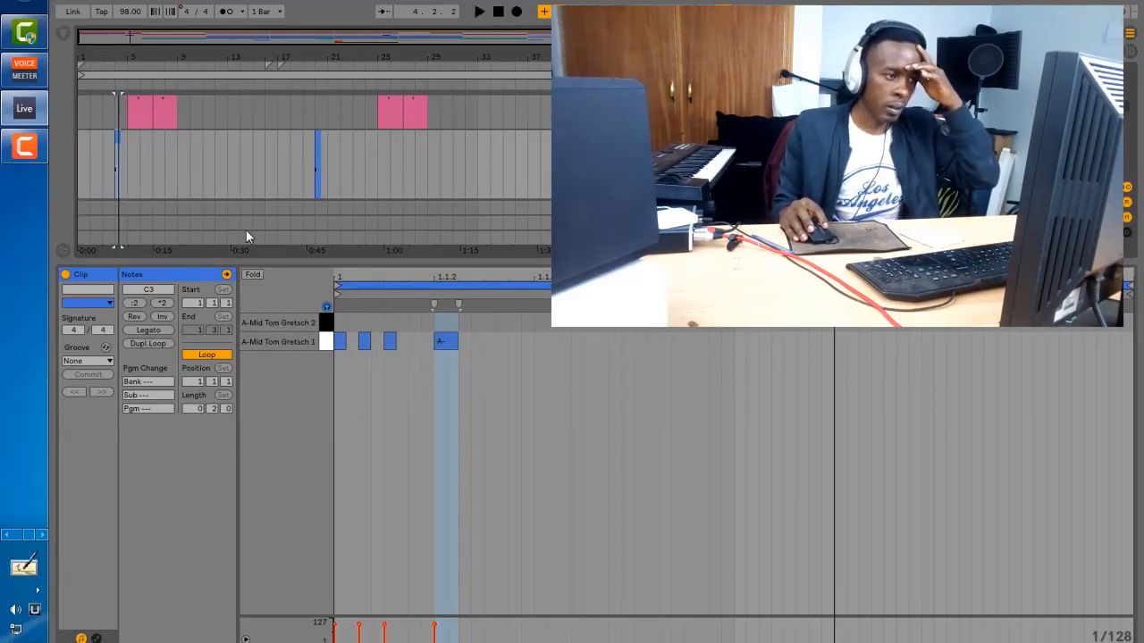
key(space)
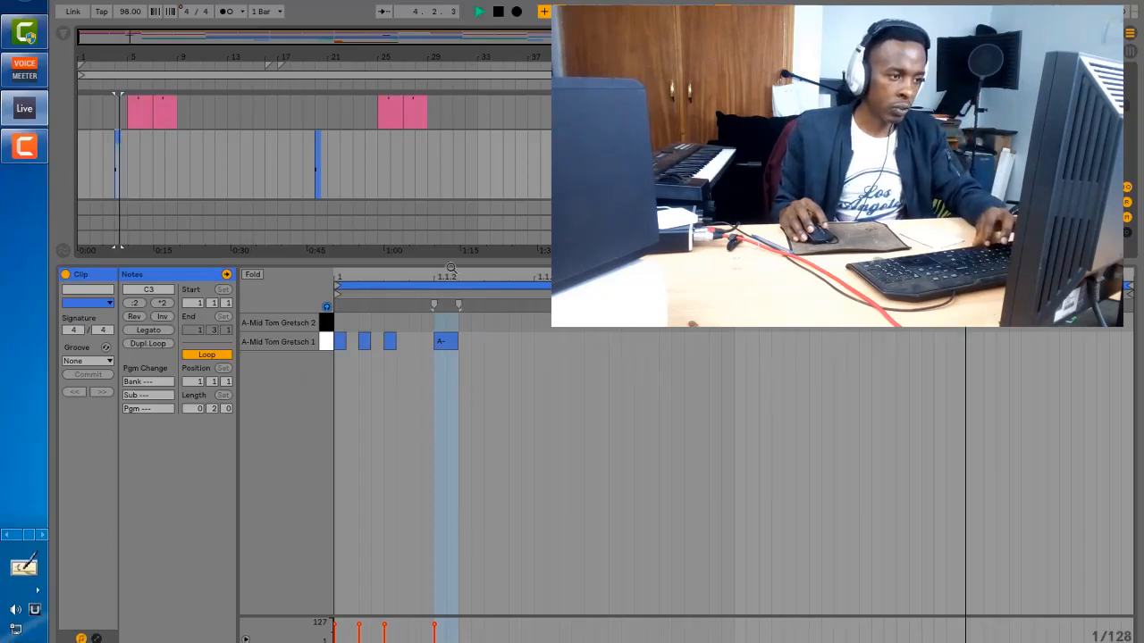
key(space)
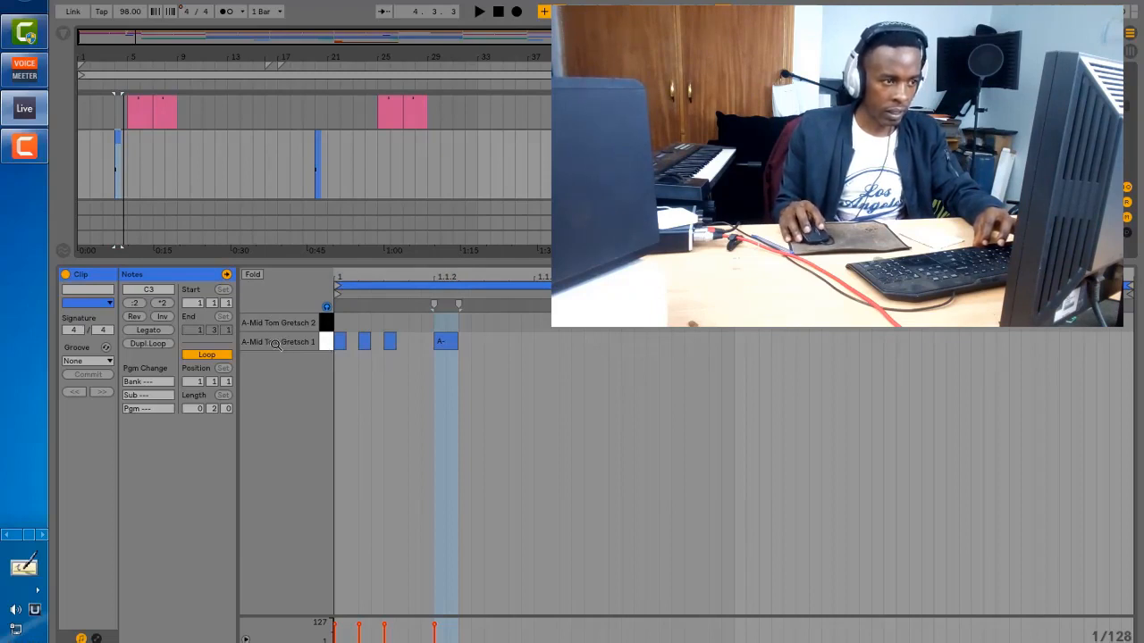
key(space)
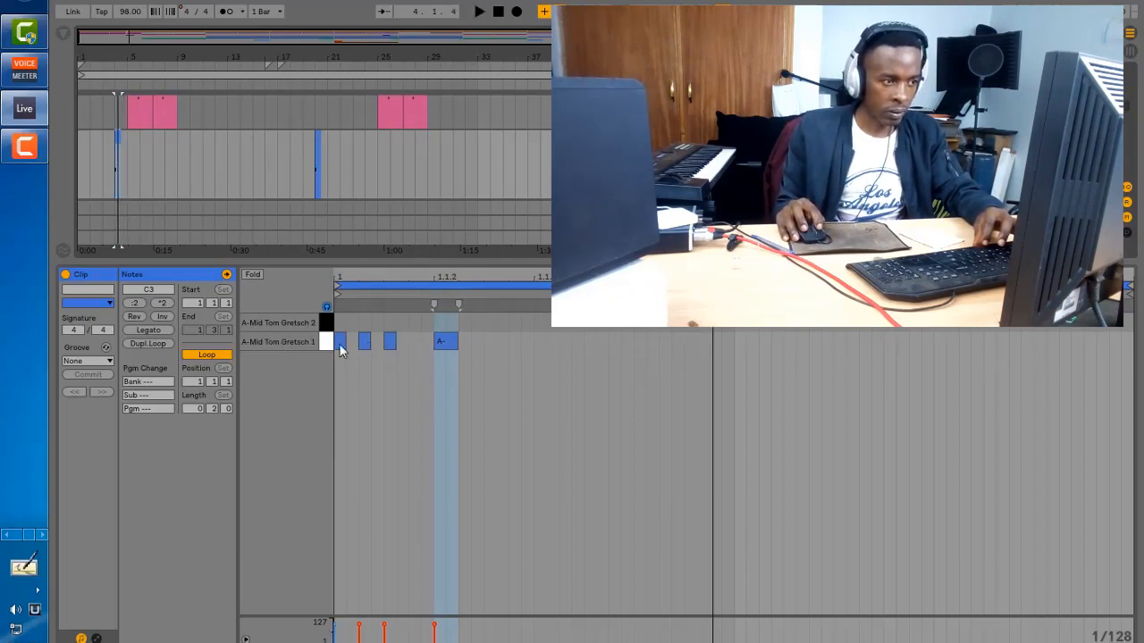
Show the tom notes against 1/16 and 1/32 fixed grids and return the note editor to the 1/128 adaptive grid.
right_click(647, 420)
click(766, 361)
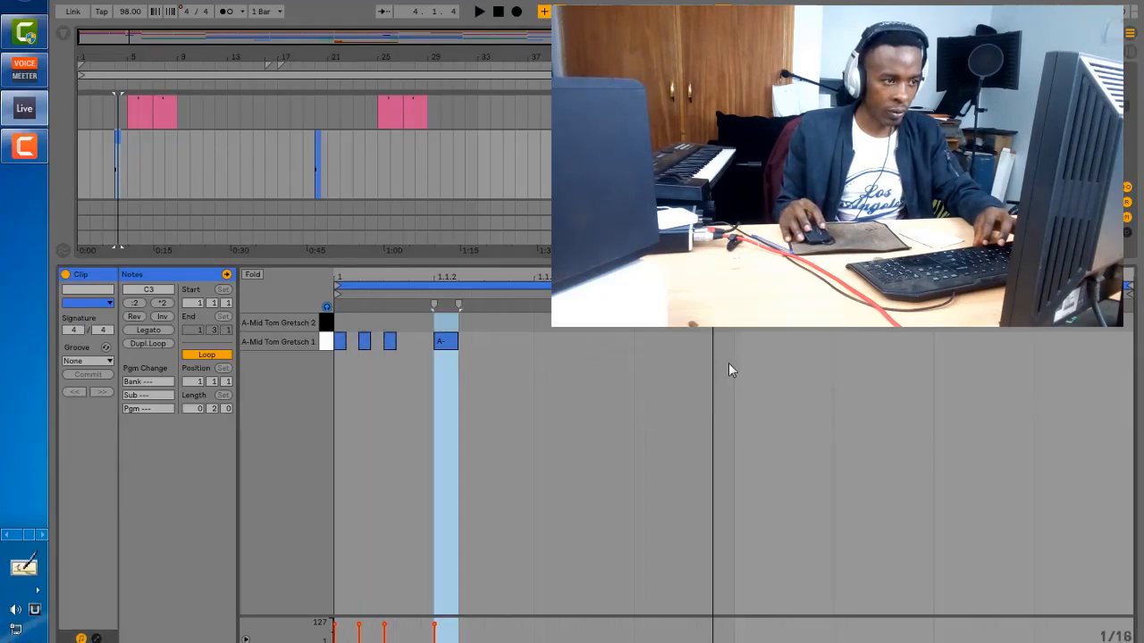
right_click(536, 386)
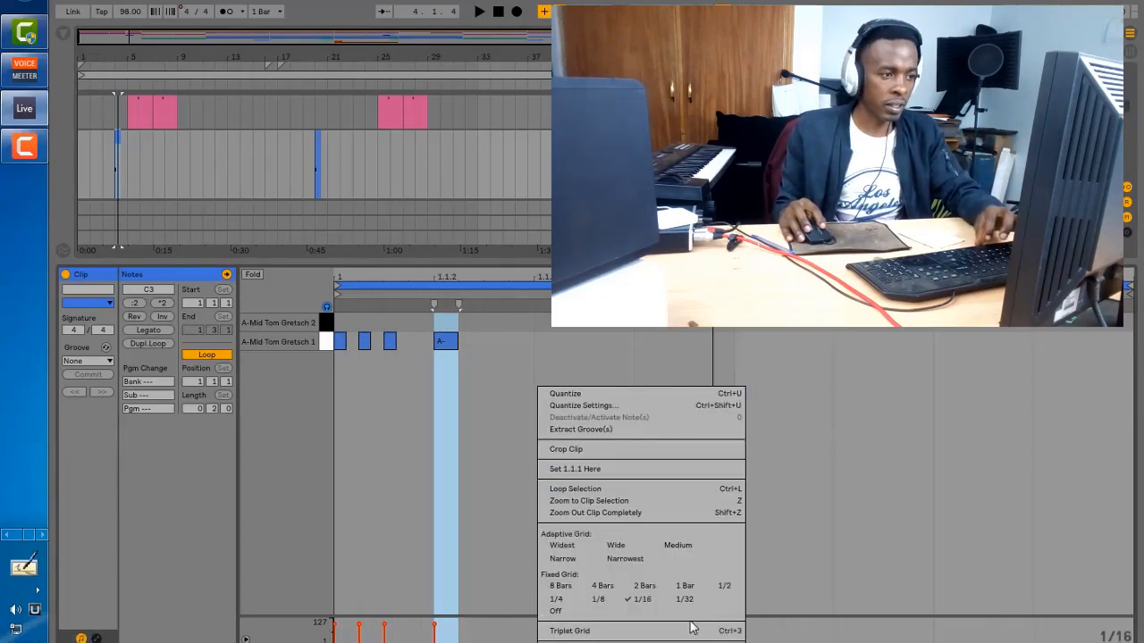
click(684, 604)
right_click(555, 417)
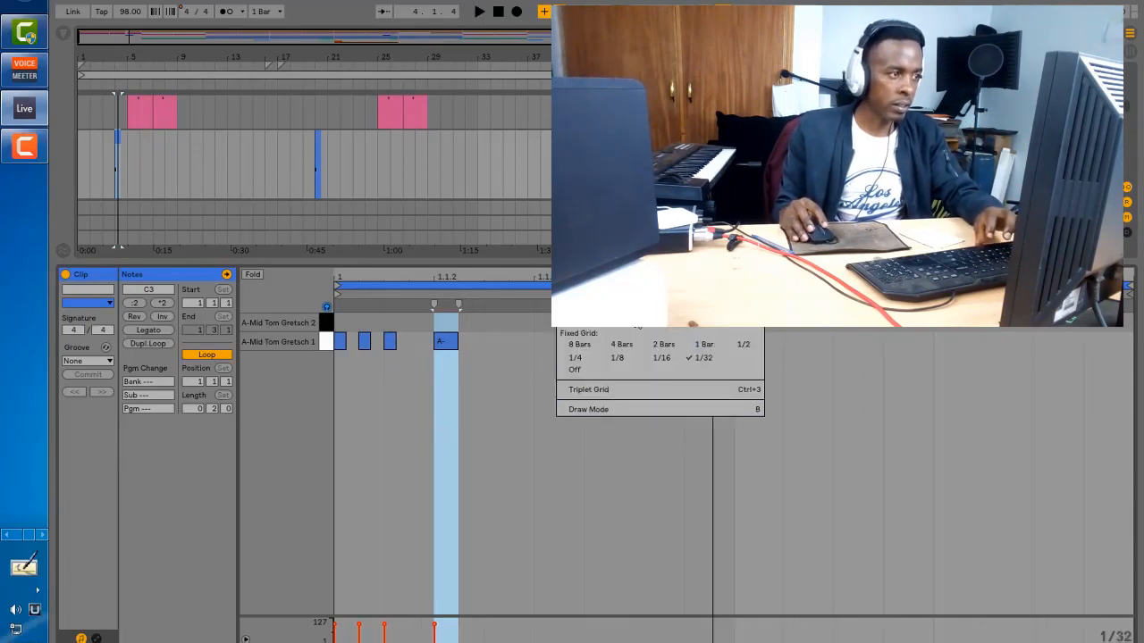
click(643, 325)
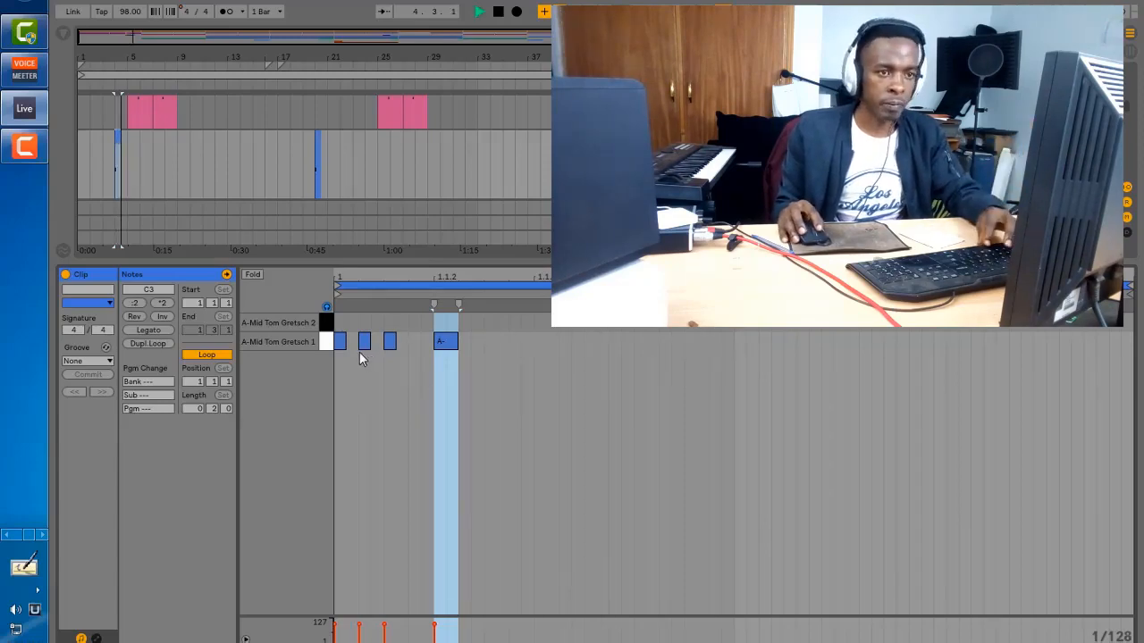
Shrink the note editor, view the tom track's Drum Rack device chain briefly and return to the clip's notes.
drag(469, 263, 469, 491)
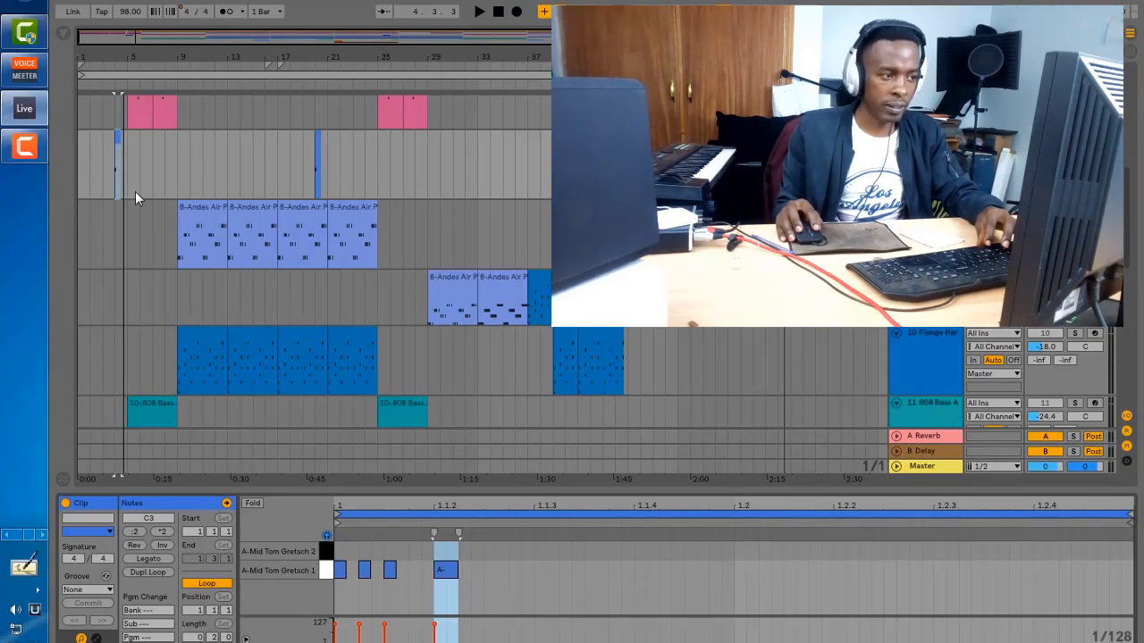
key(shift+Tab)
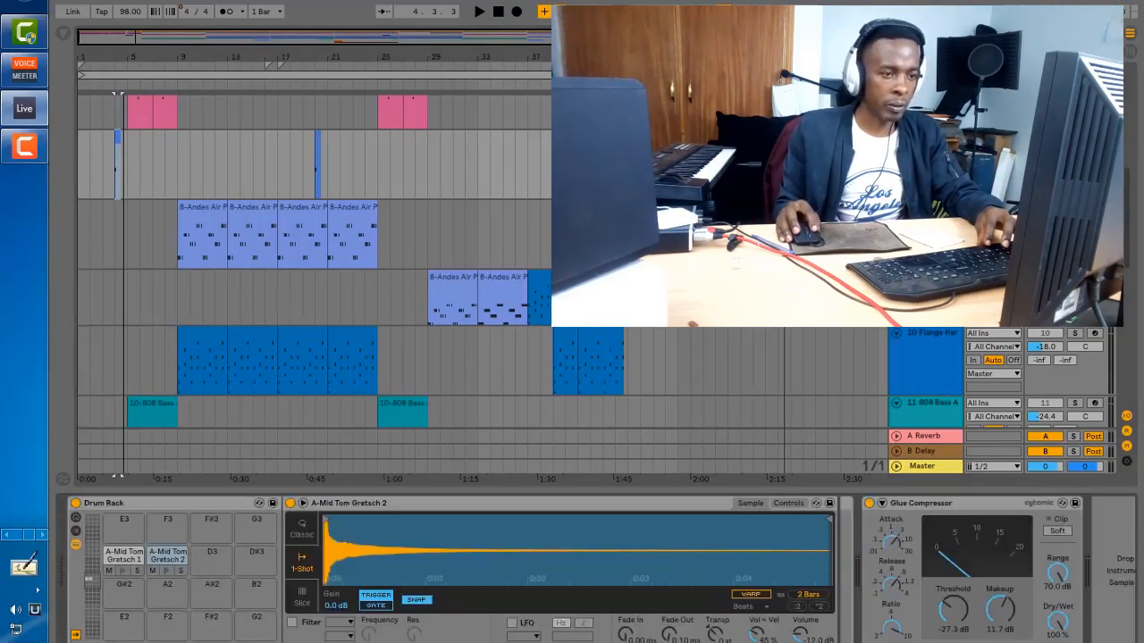
key(shift+Tab)
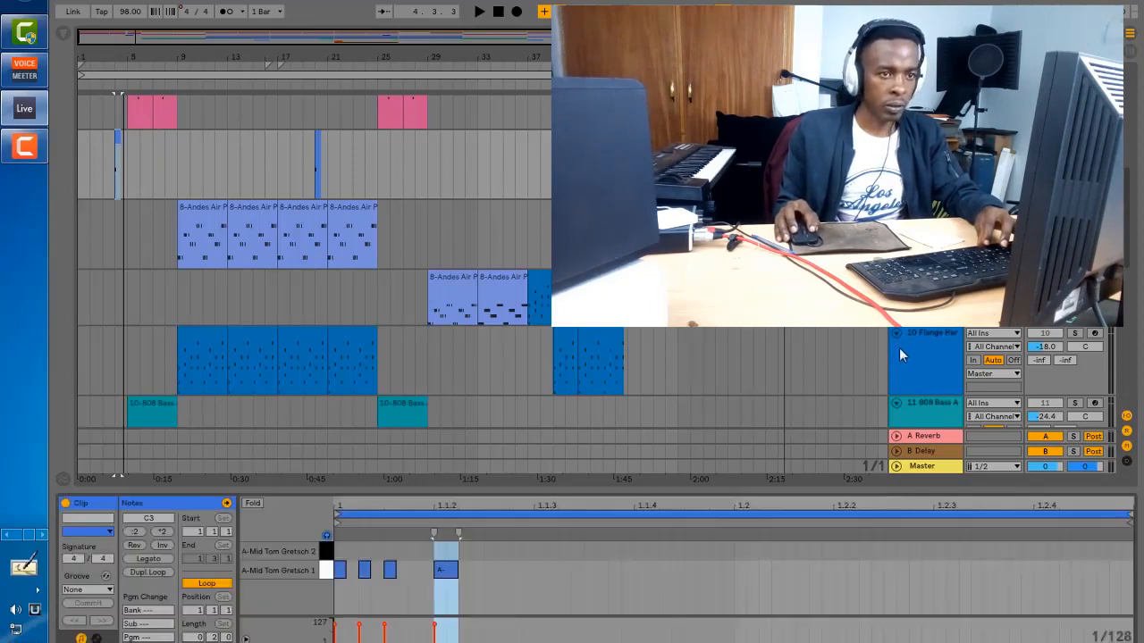
Select the Flange Har track, reselect the Mid Tom Gretsch track and show its device chain from the track title.
click(916, 365)
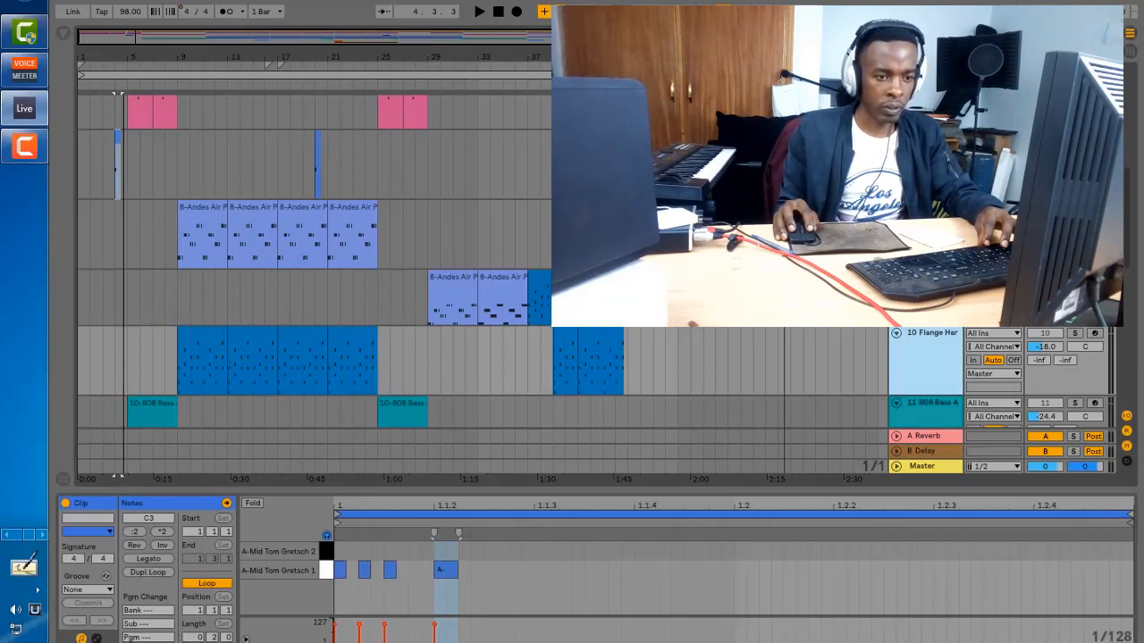
click(926, 165)
click(928, 381)
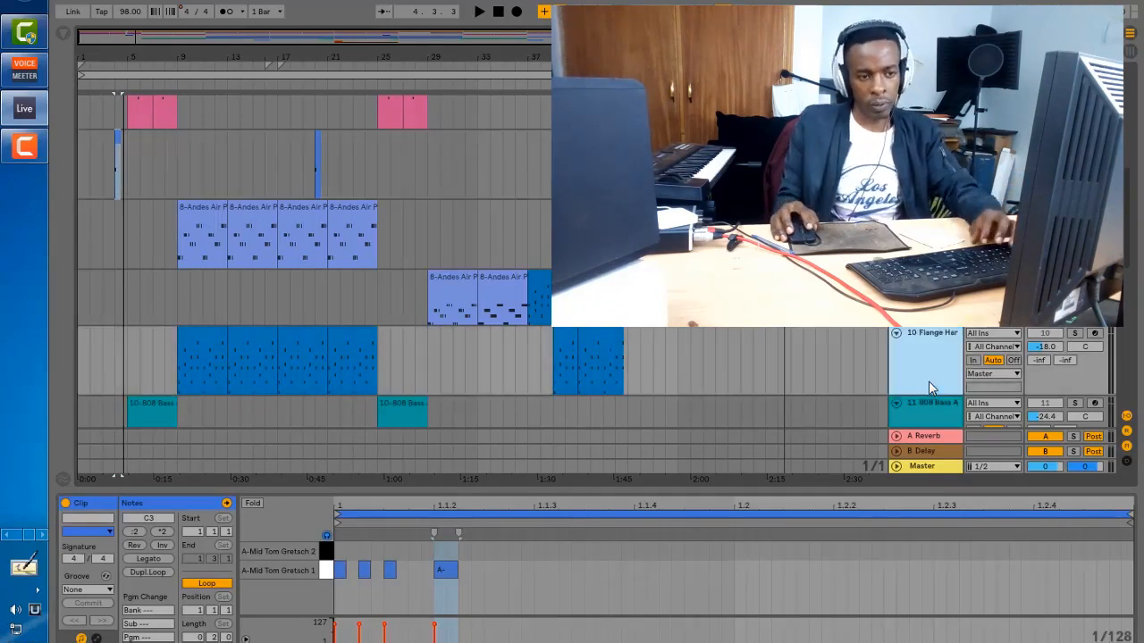
click(925, 165)
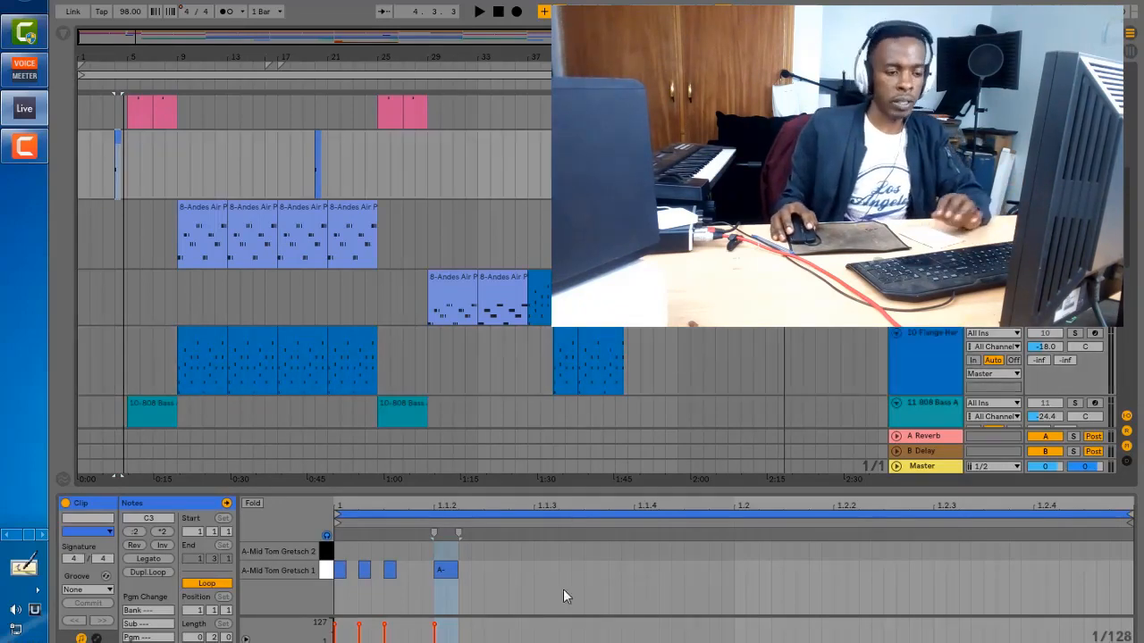
double_click(926, 165)
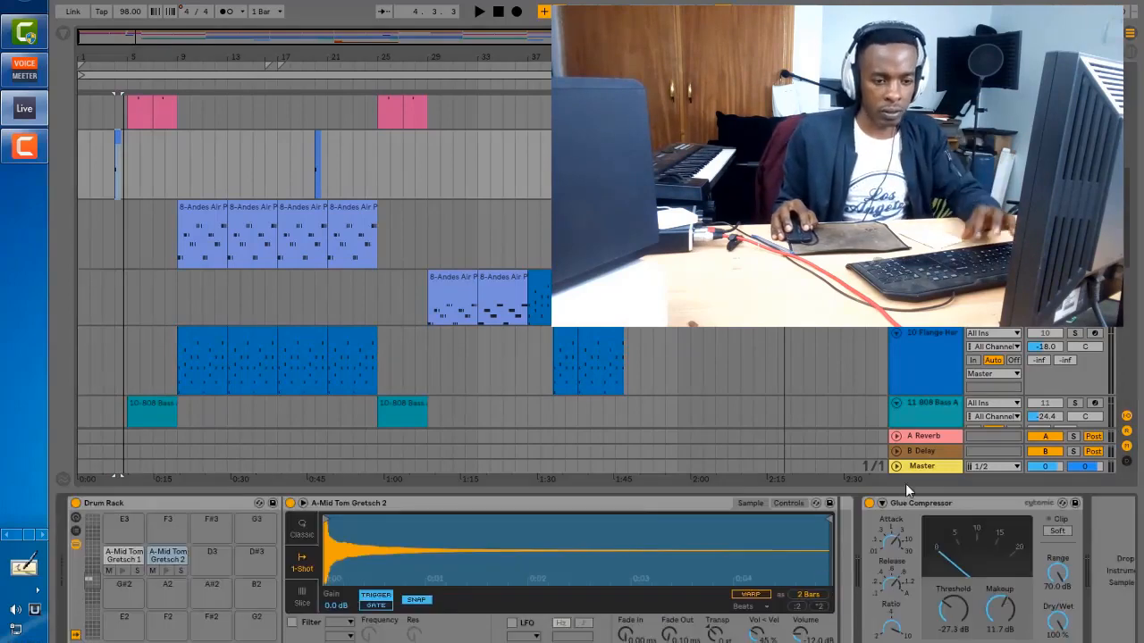
Select the tom track's Glue Compressor and play the clip at bar 4 to watch its gain reduction, stopping playback.
click(921, 508)
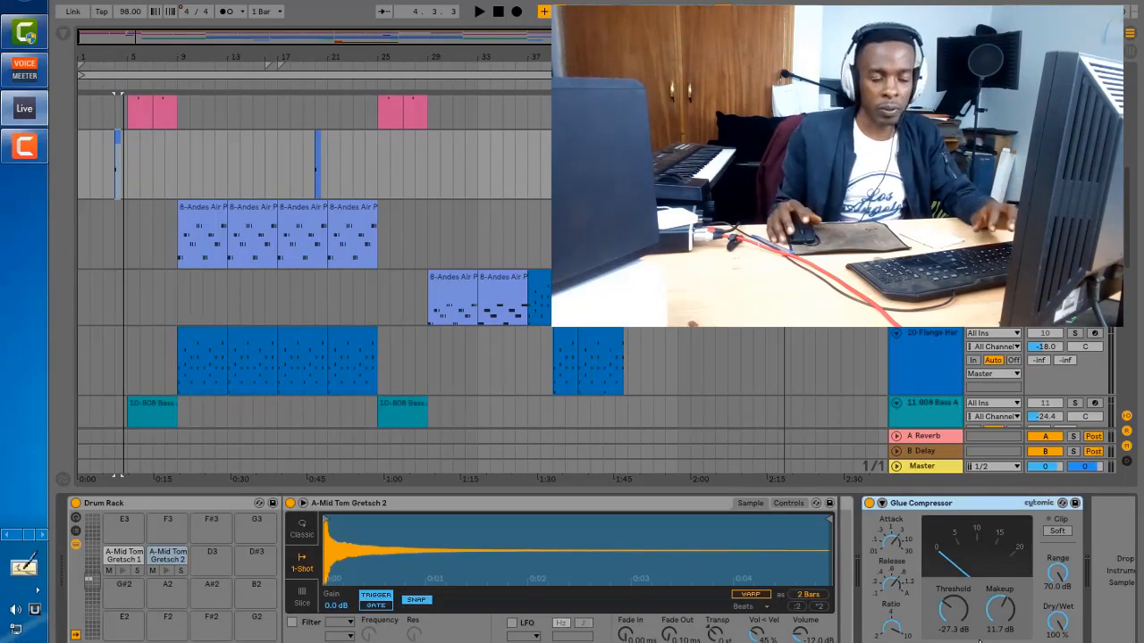
scroll(596, 569, down, 1)
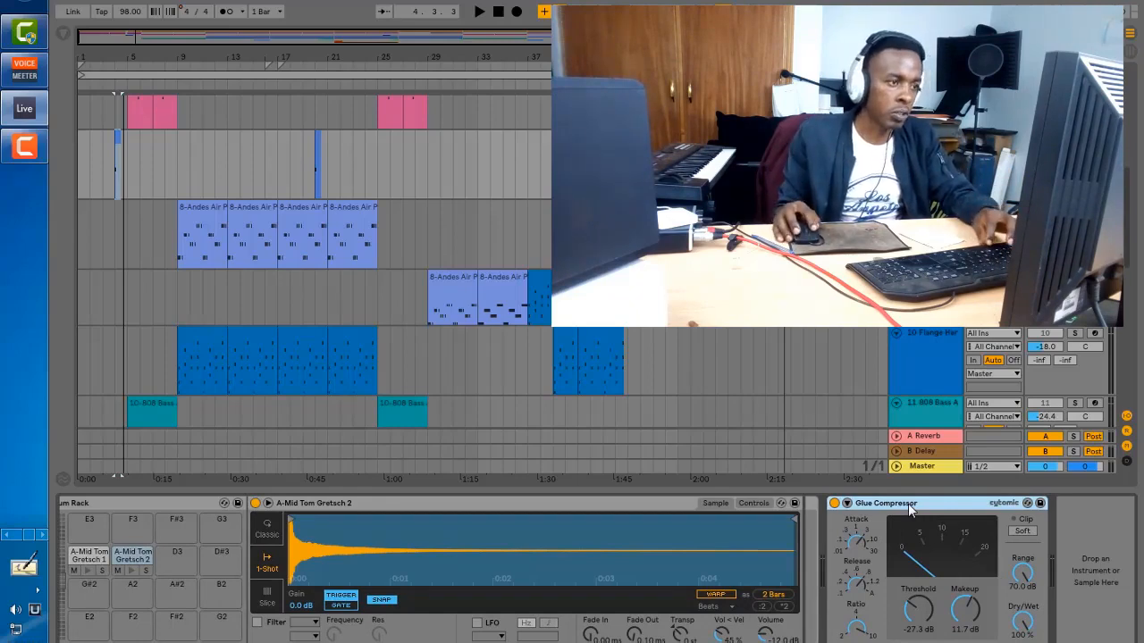
key(space)
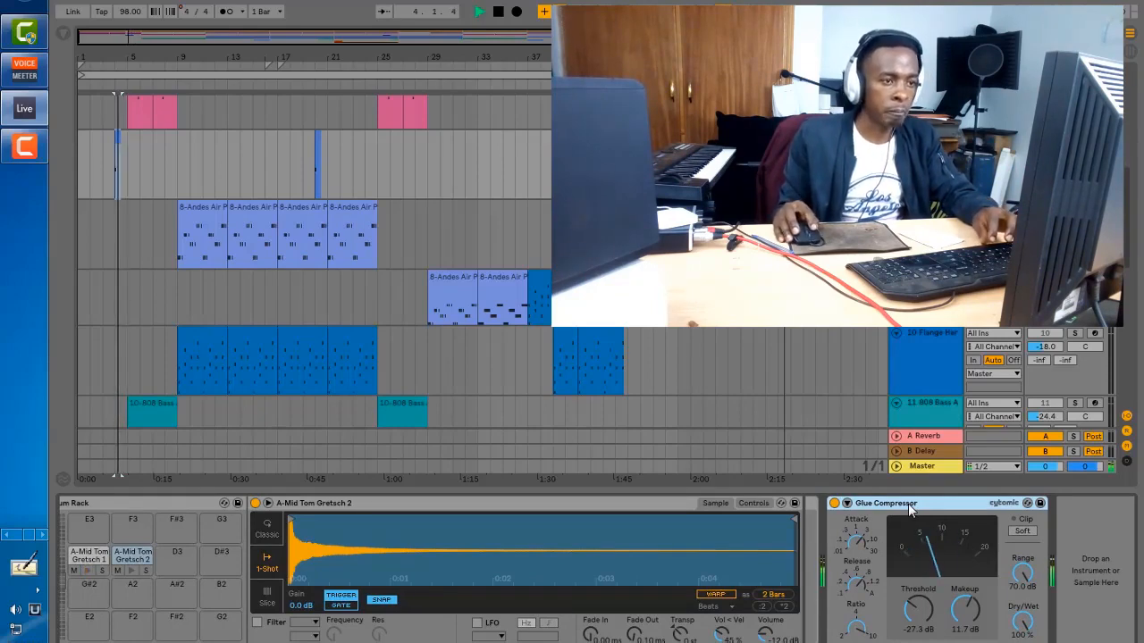
key(space)
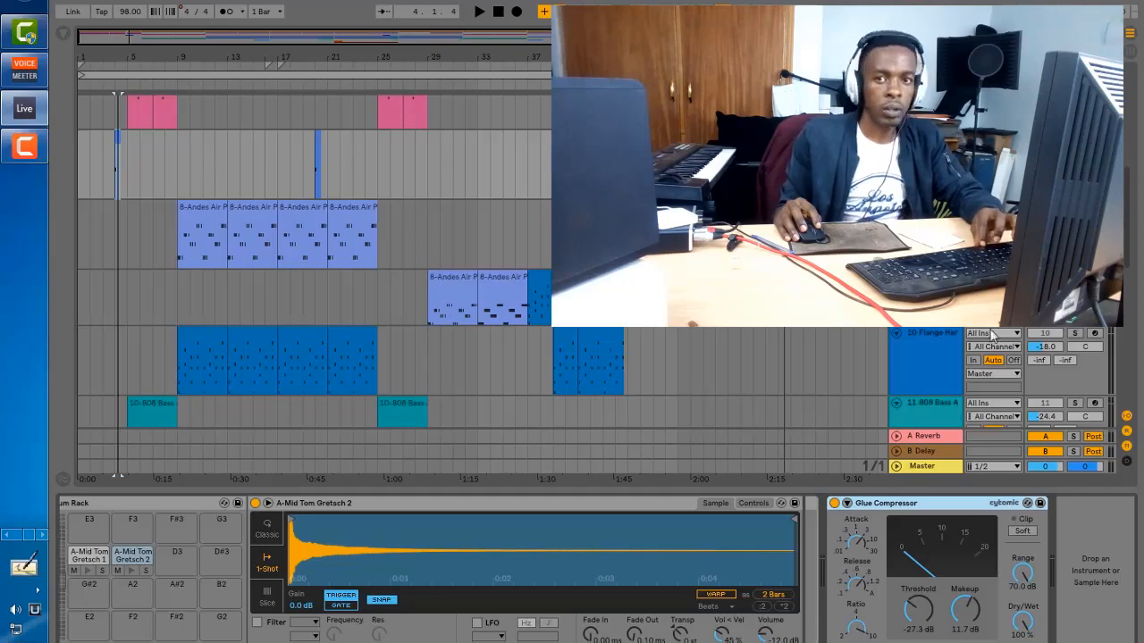
Select the EZdrummer track to show its EZdrummer and Glue Compressor devices, and play briefly from bar 4 before stopping.
scroll(1132, 264, down, 3)
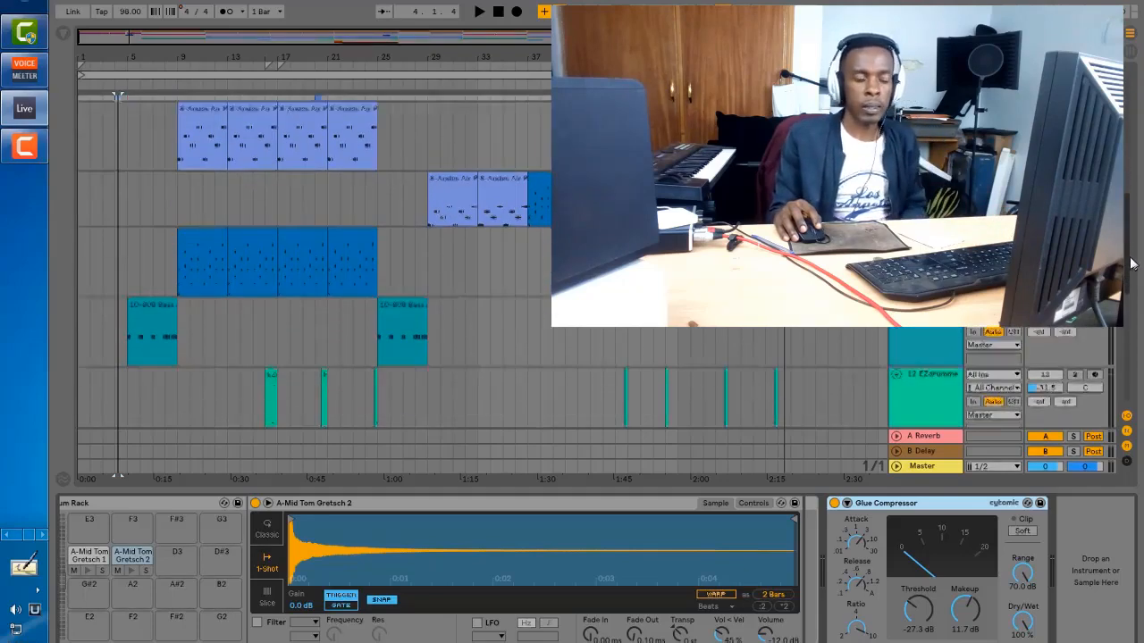
scroll(1132, 263, down, 3)
click(689, 328)
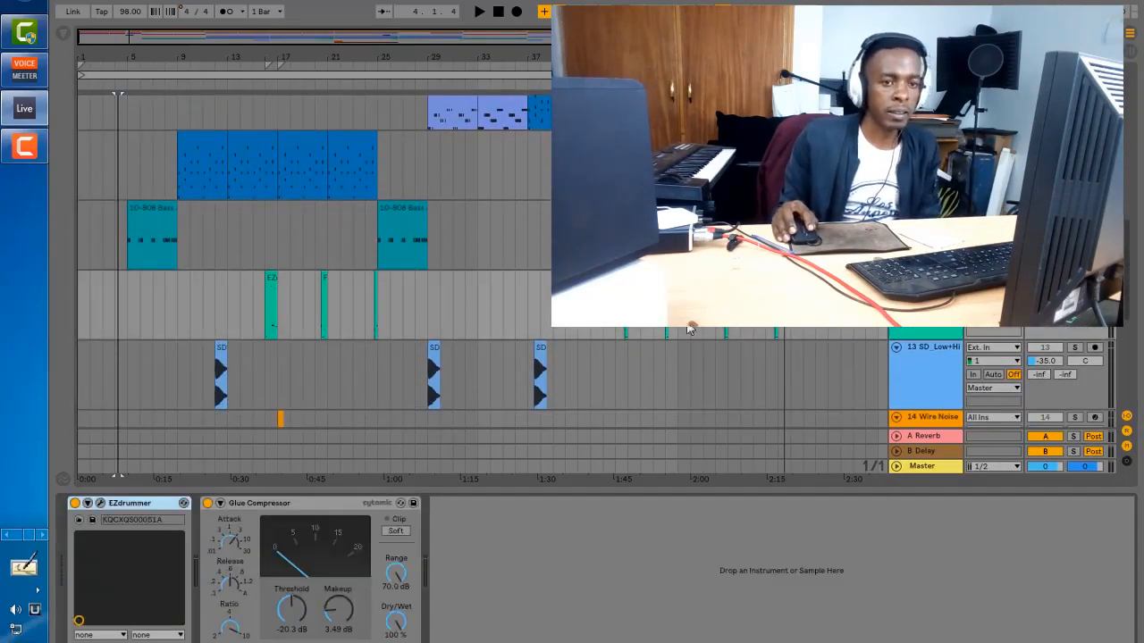
key(space)
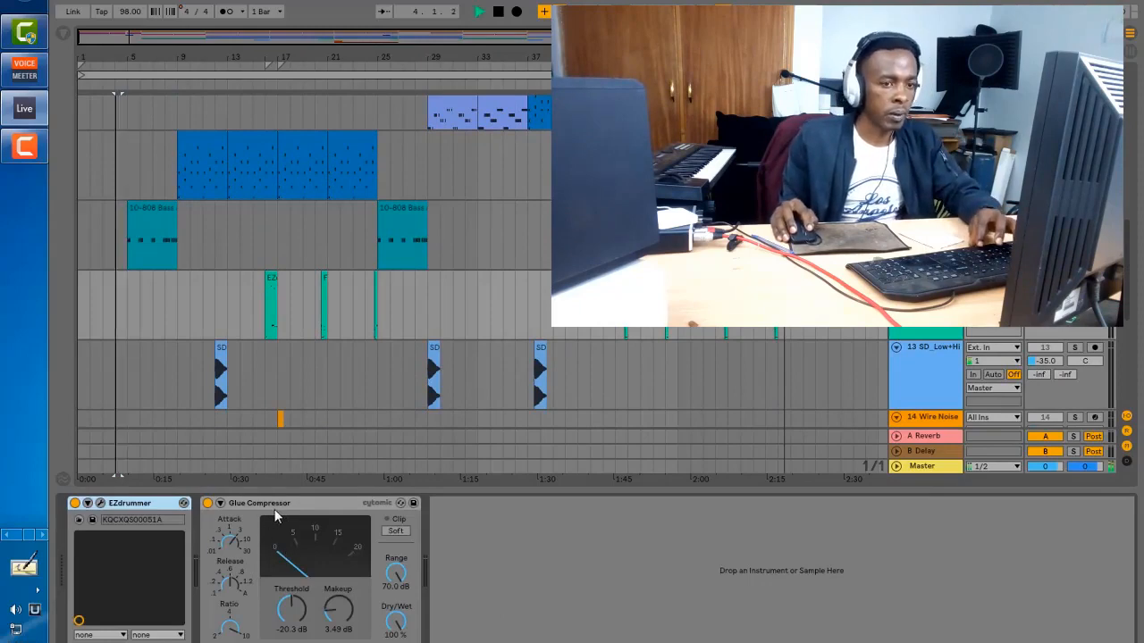
key(space)
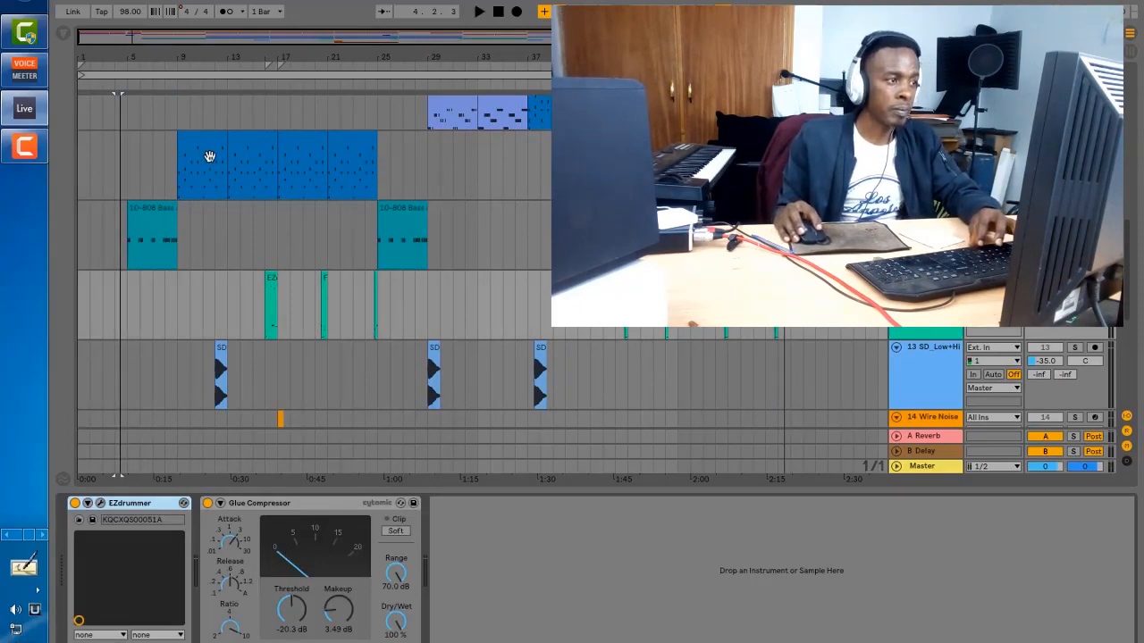
Set the playback start to bar 1 on the empty track below the Drum Rack and play briefly from there, stopping playback.
scroll(1124, 259, down, 5)
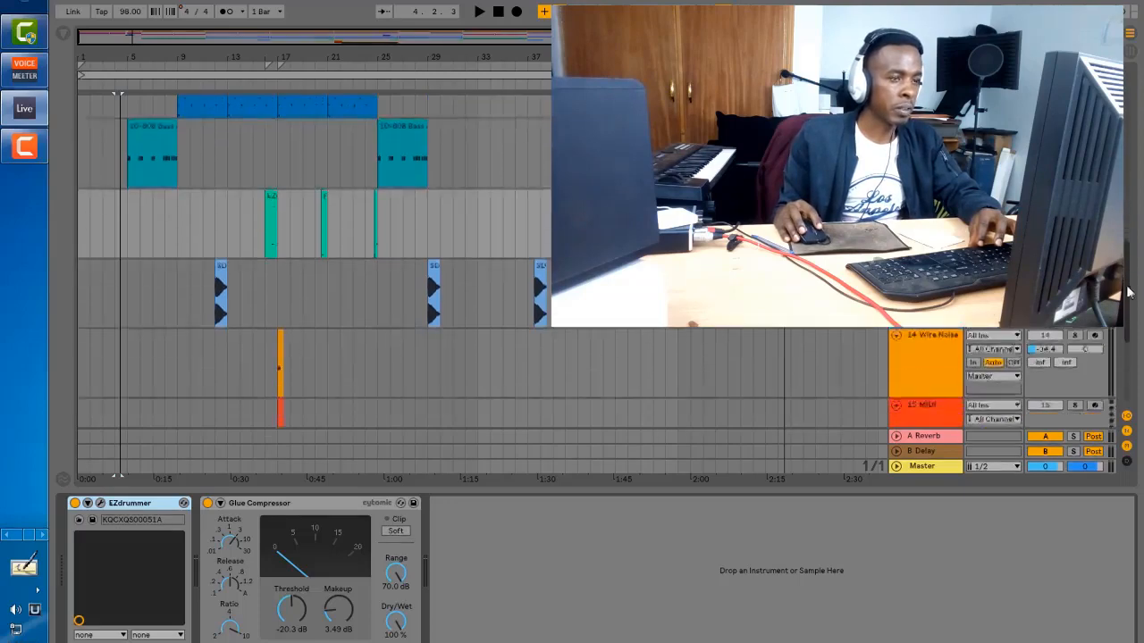
scroll(1134, 307, up, 5)
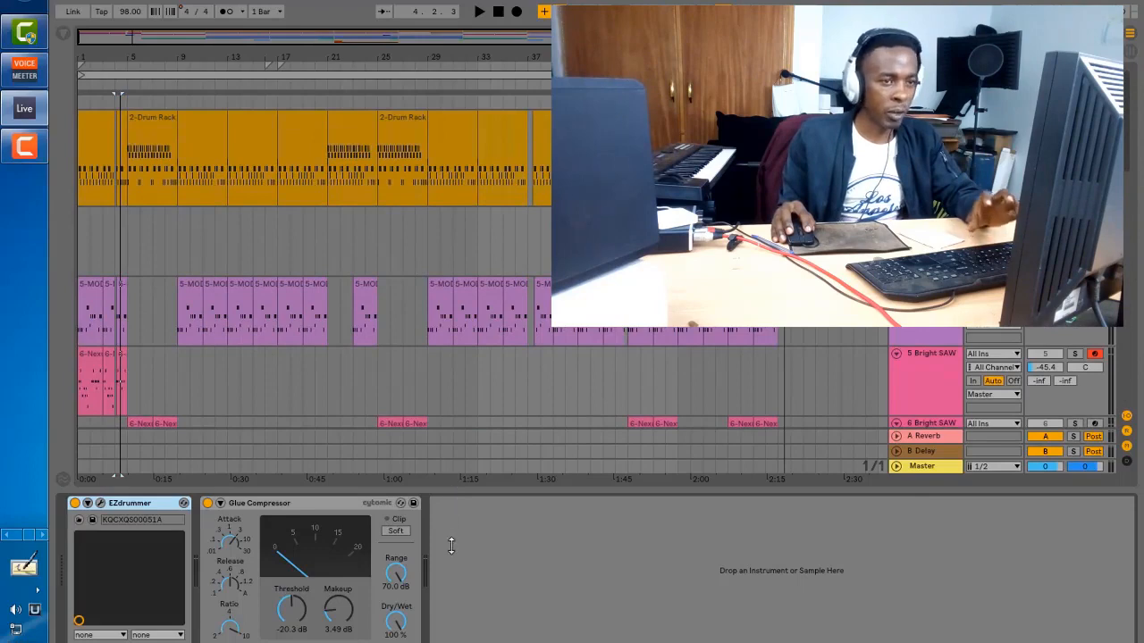
click(81, 238)
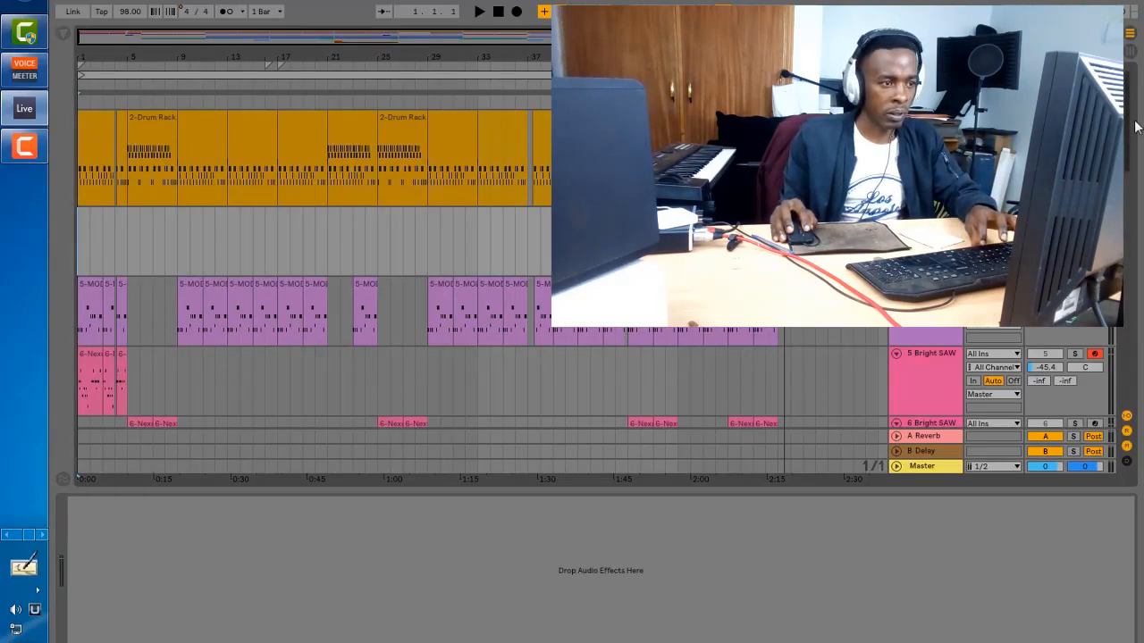
drag(1128, 97, 1129, 62)
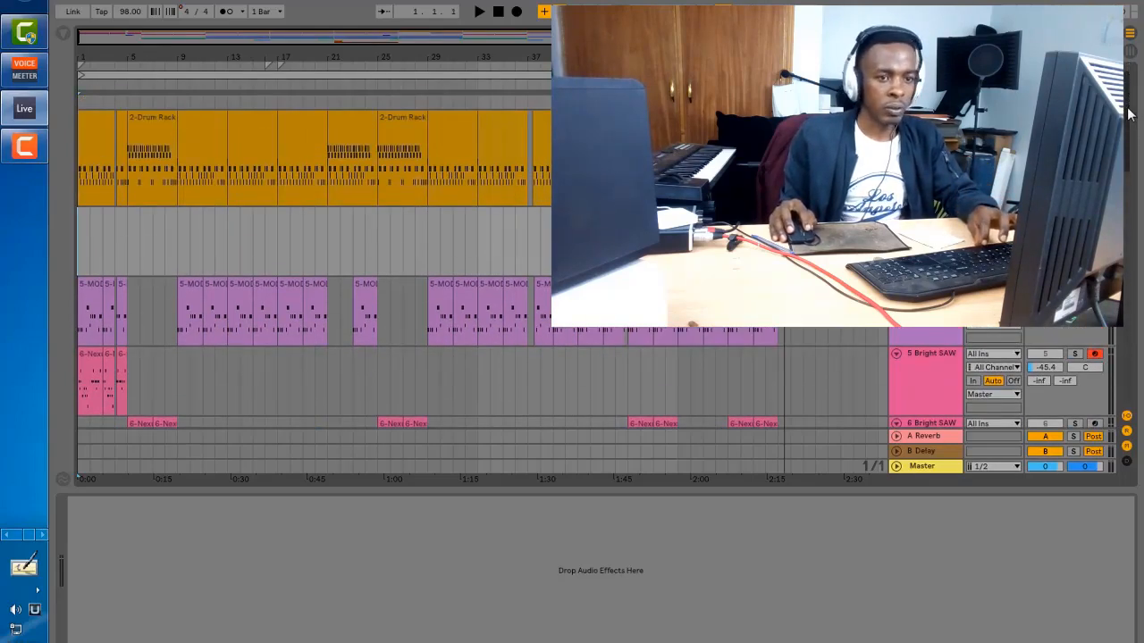
drag(1132, 117, 1143, 165)
key(space)
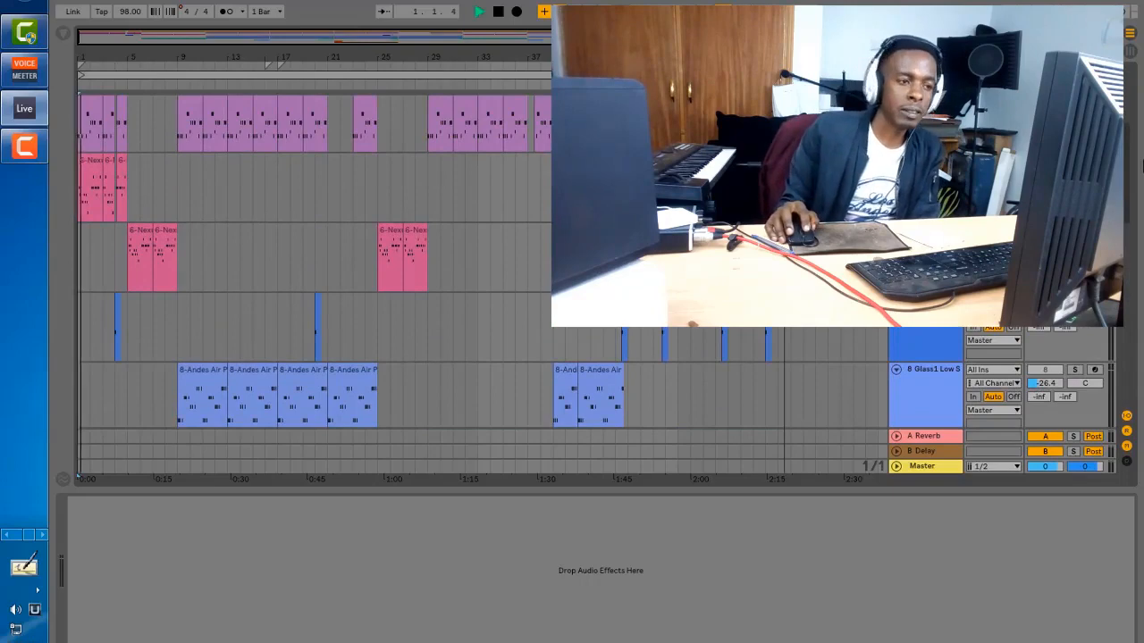
key(space)
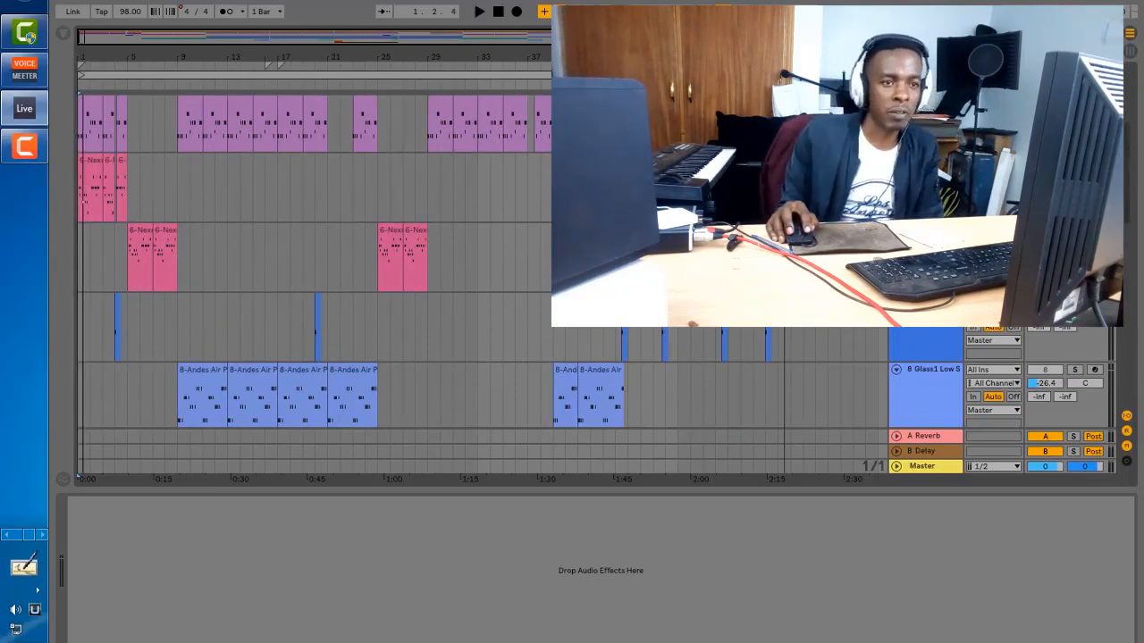
Release the track solo so all parts are active and play the full arrangement from bar 1, restarting playback once.
drag(1127, 219, 1124, 82)
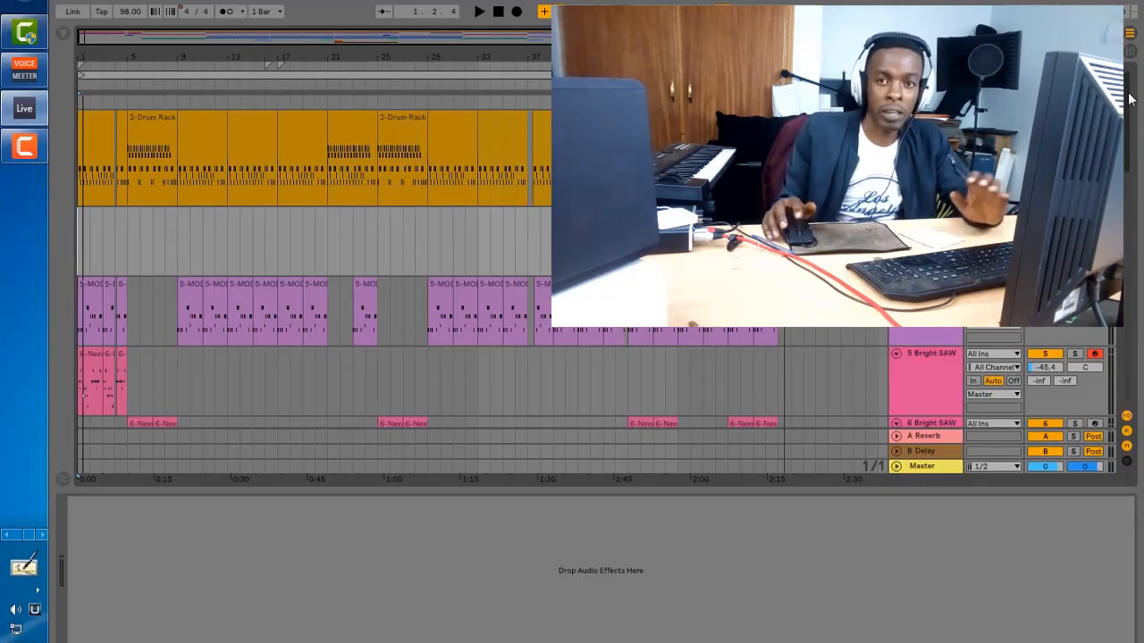
key(space)
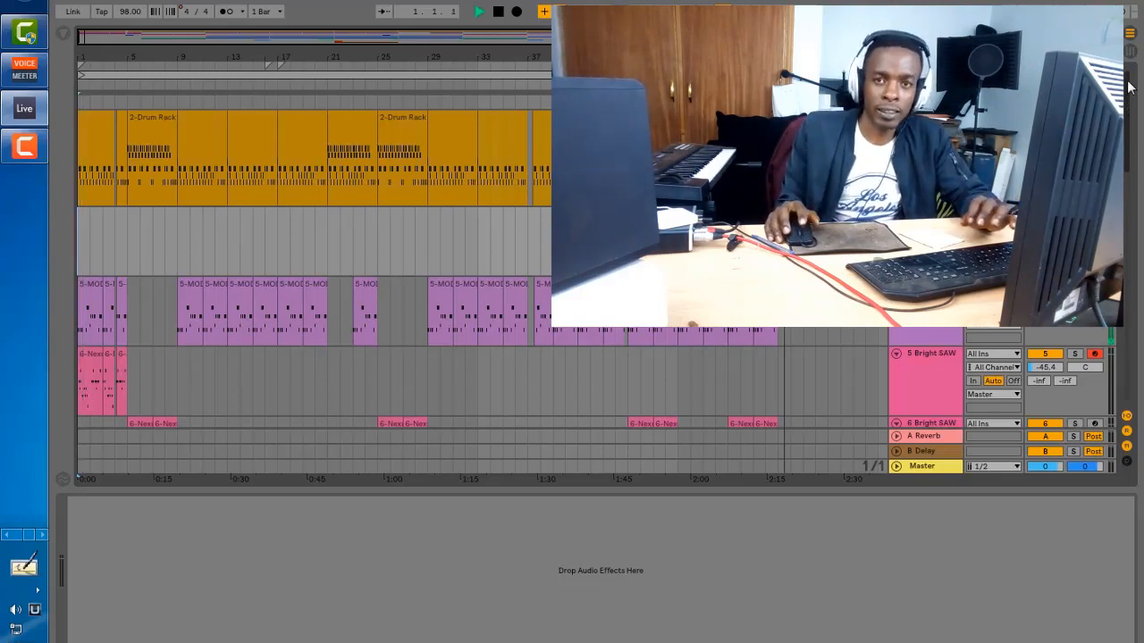
key(space)
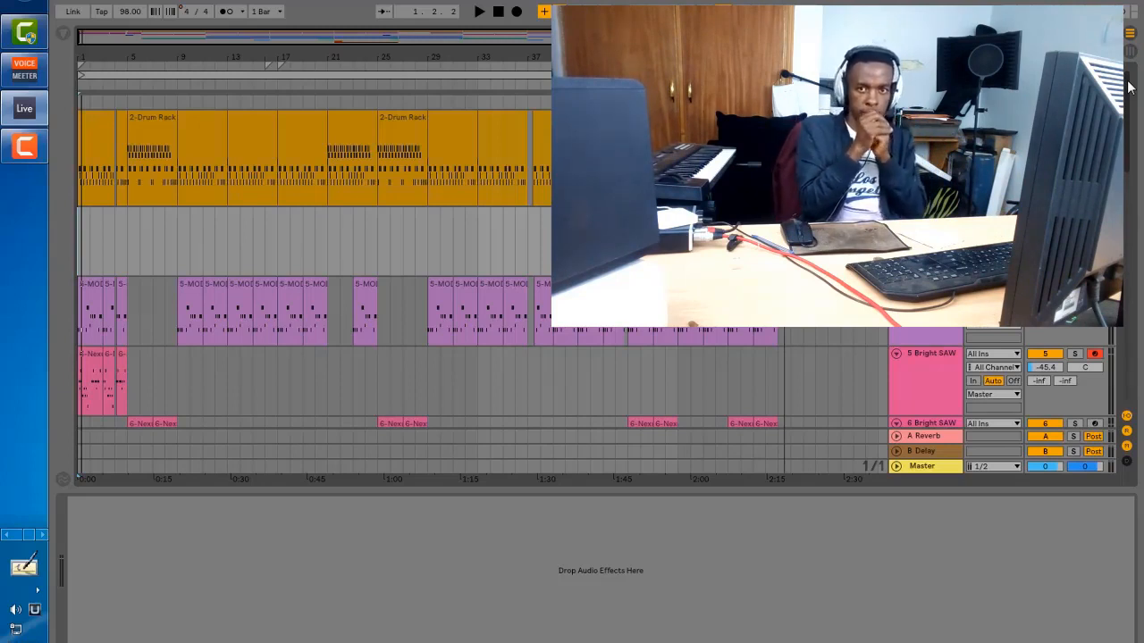
key(space)
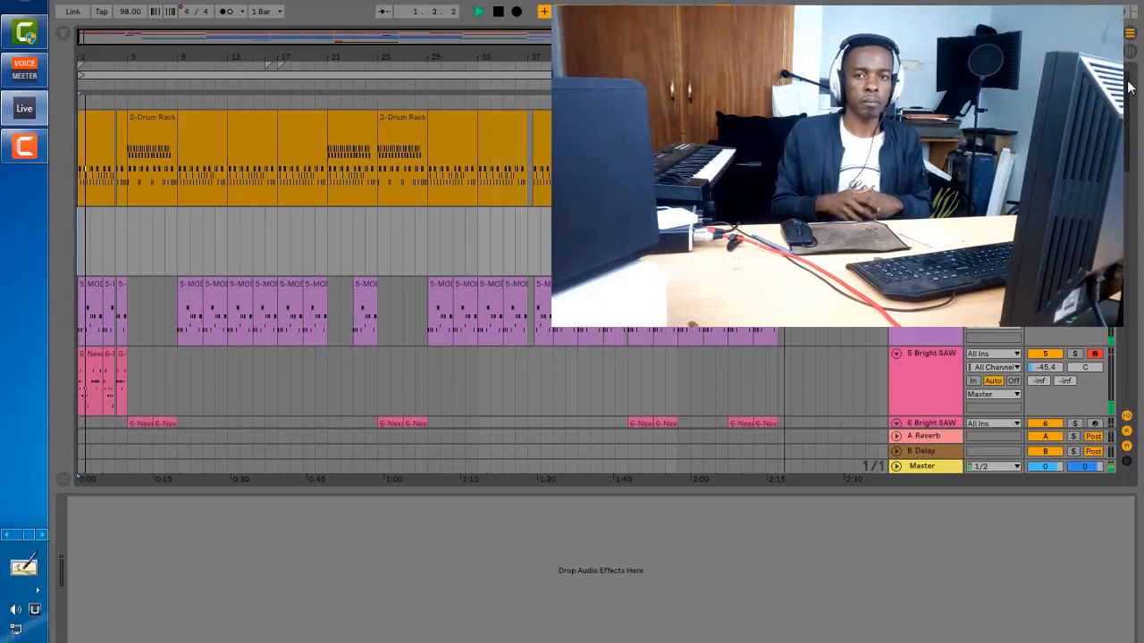